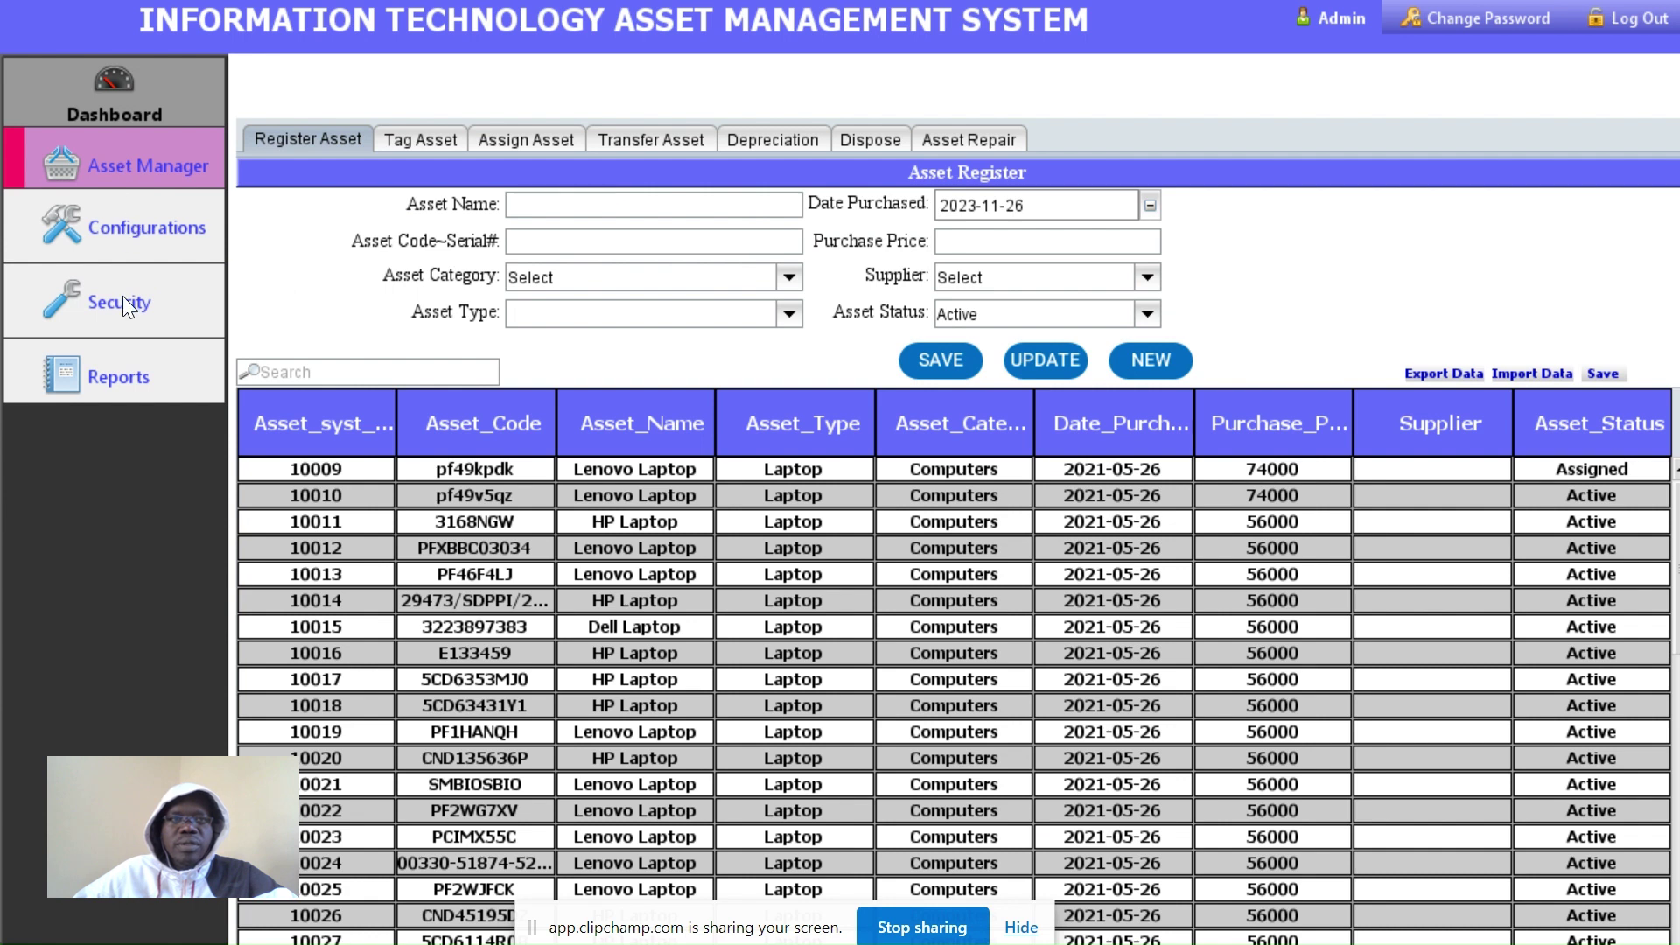
Open the asset category configuration and examine the Computers and Consumables category records
left_click(124, 229)
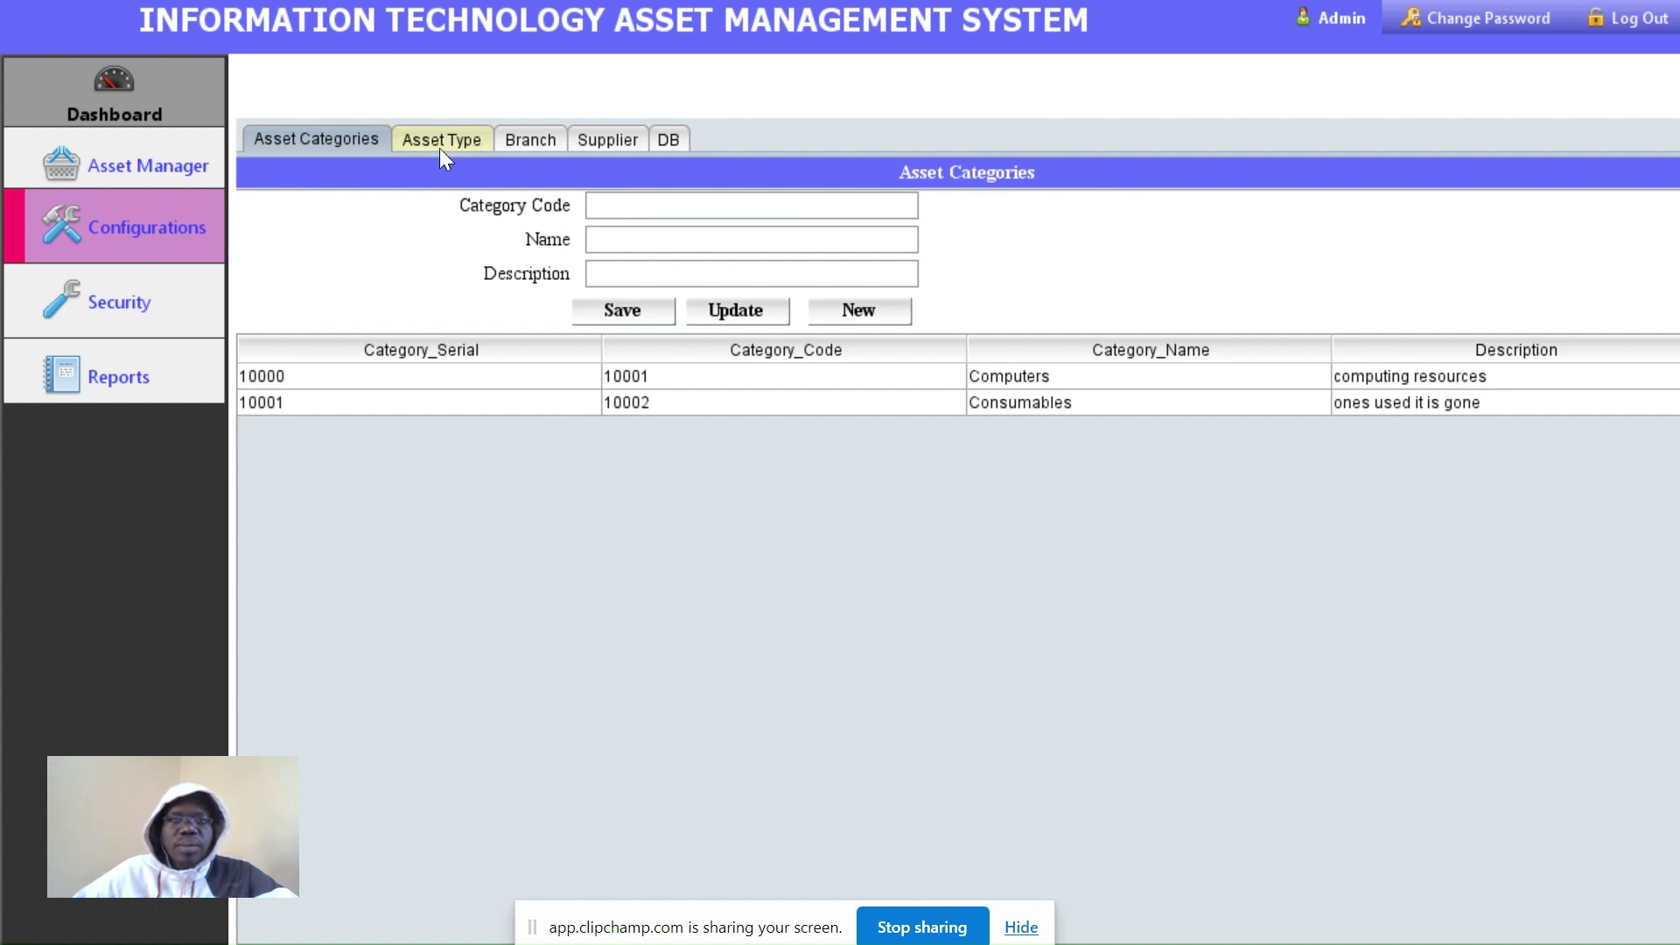
left_click(644, 374)
left_click(648, 404)
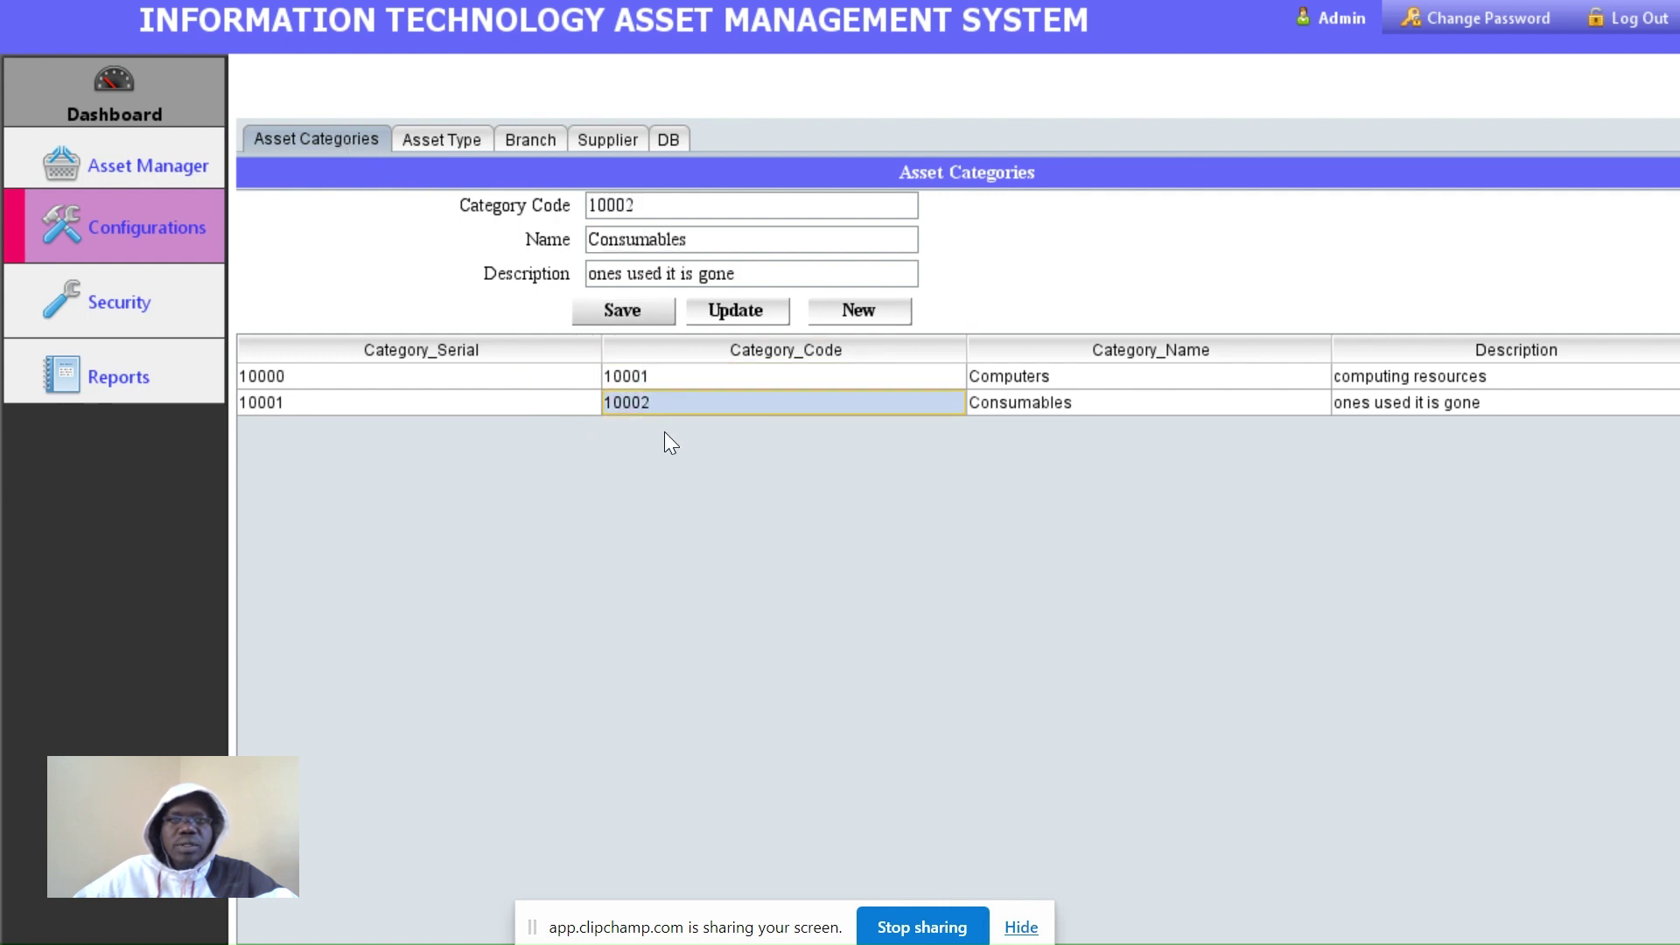
left_click(1047, 400)
left_click(1023, 379)
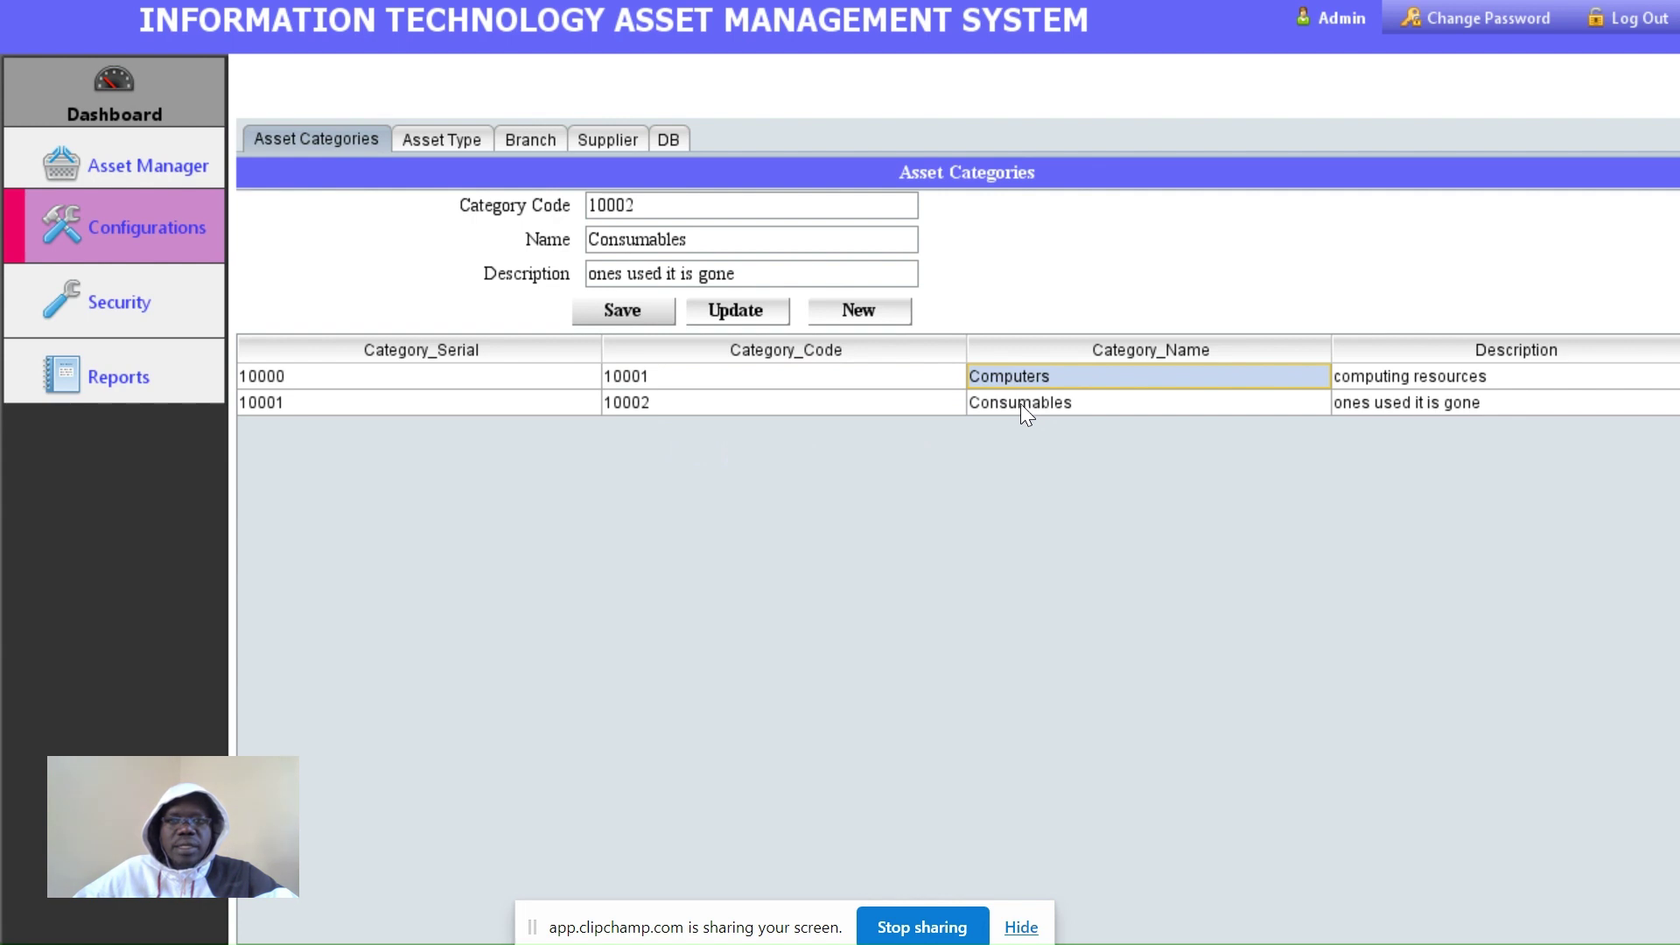
left_click(1020, 408)
left_click(1015, 375)
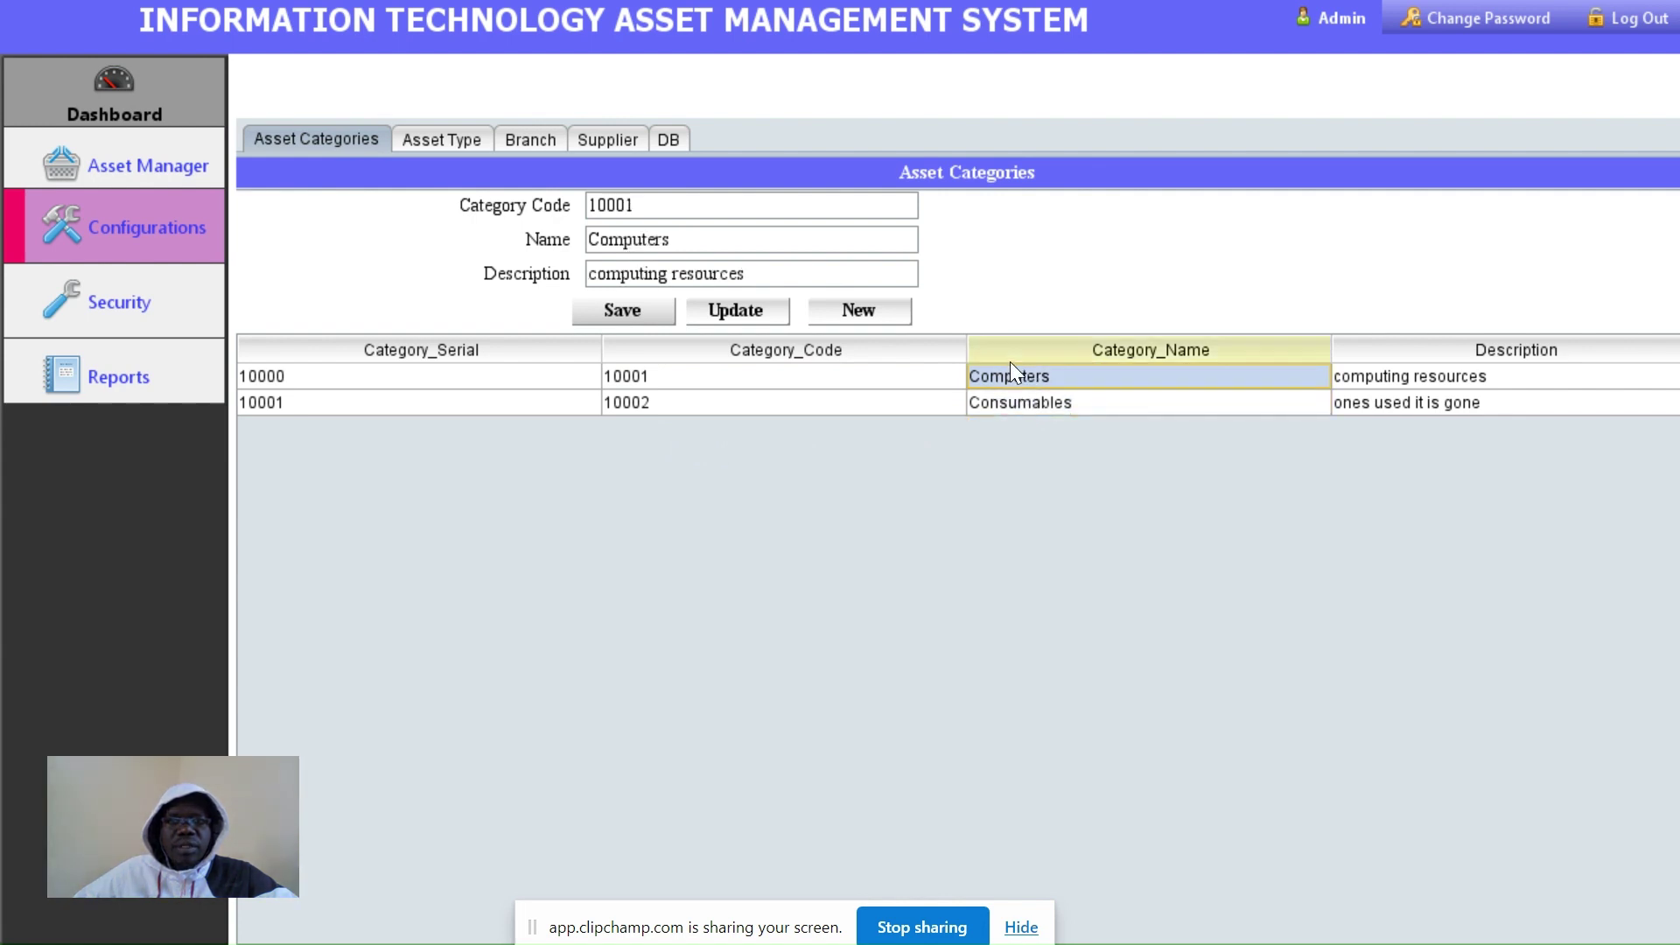
left_click(1022, 403)
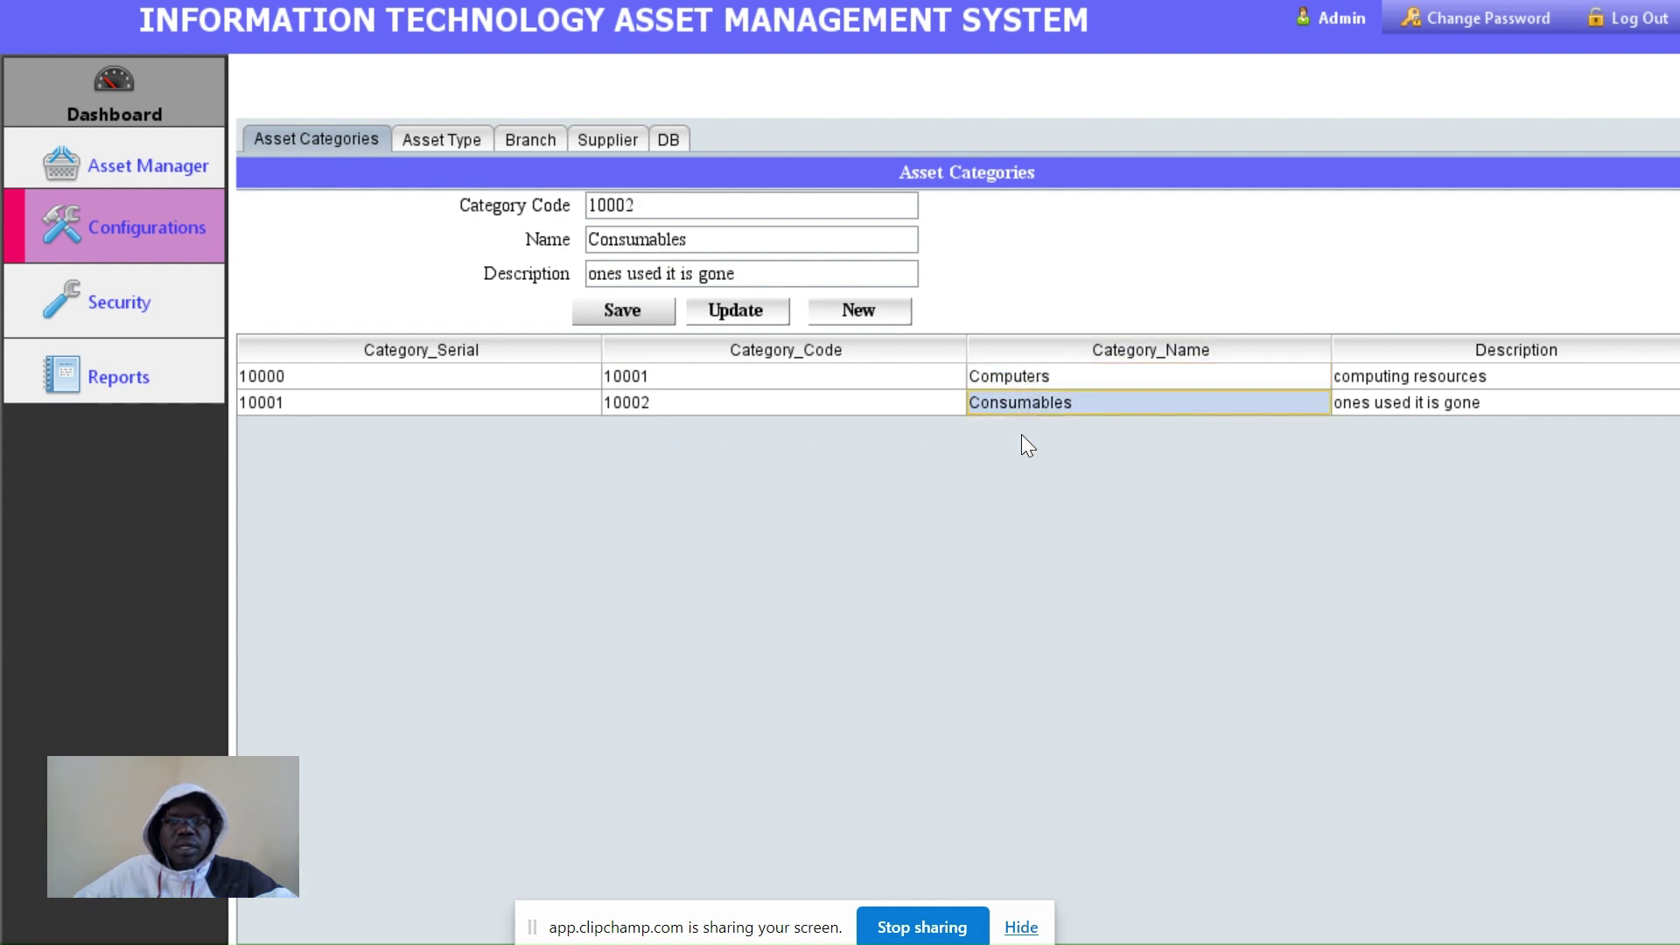
Examine the configured asset types Desktop, Laptop, Printer and Printer Ink together with the category each belongs to
left_click(449, 140)
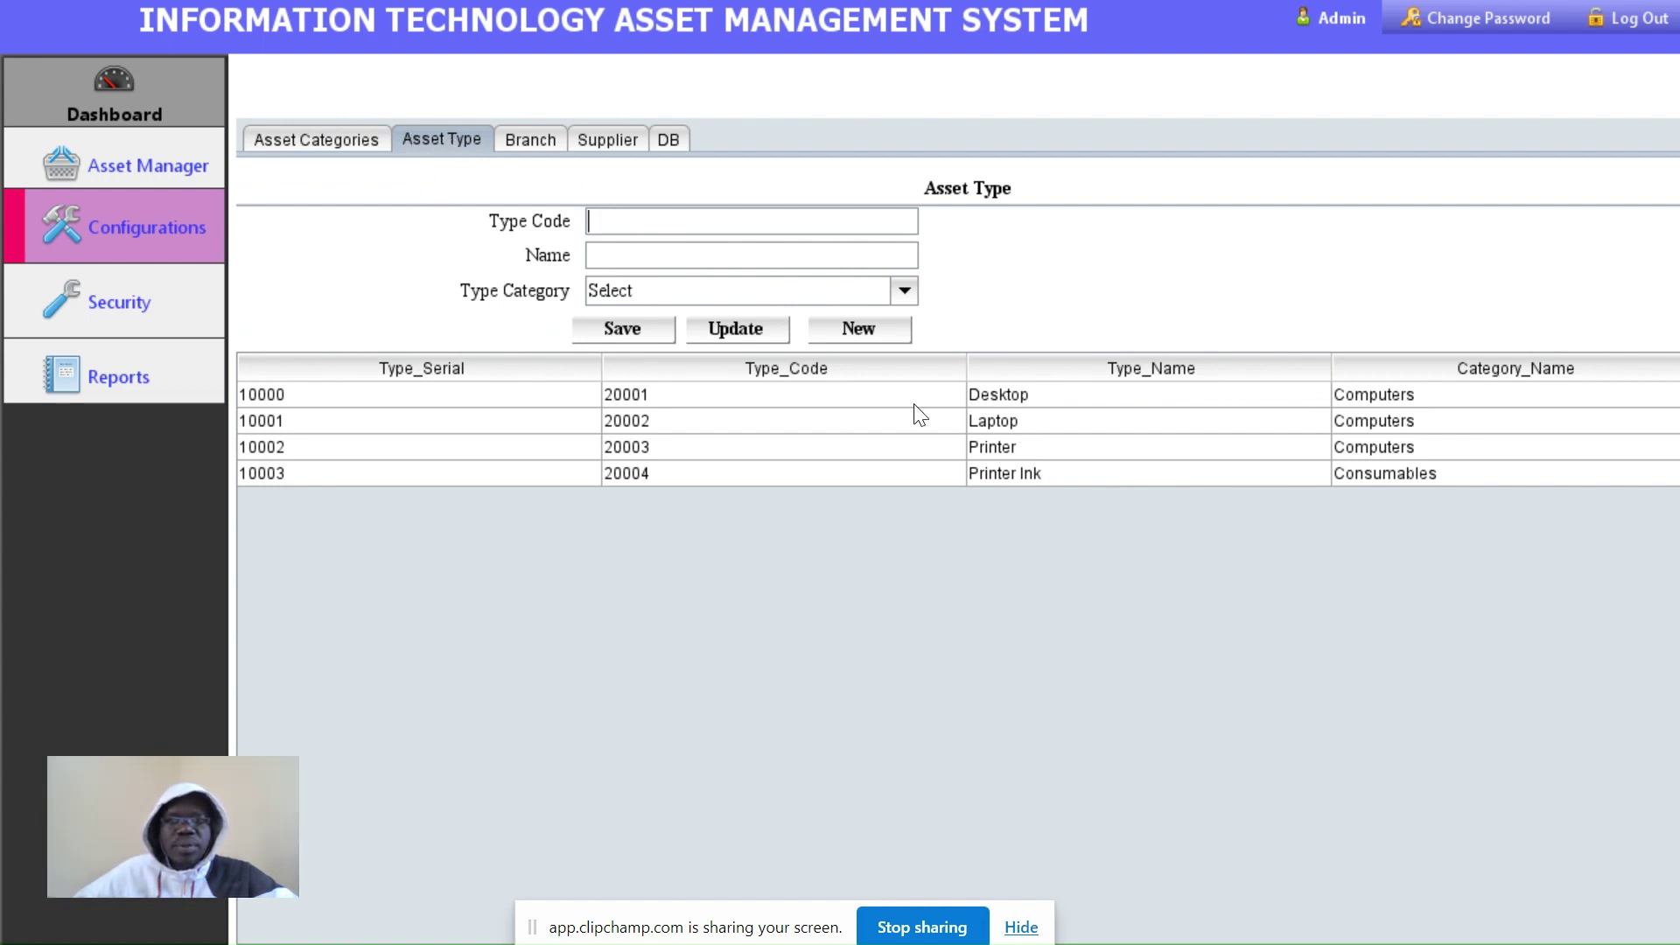
left_click(1008, 396)
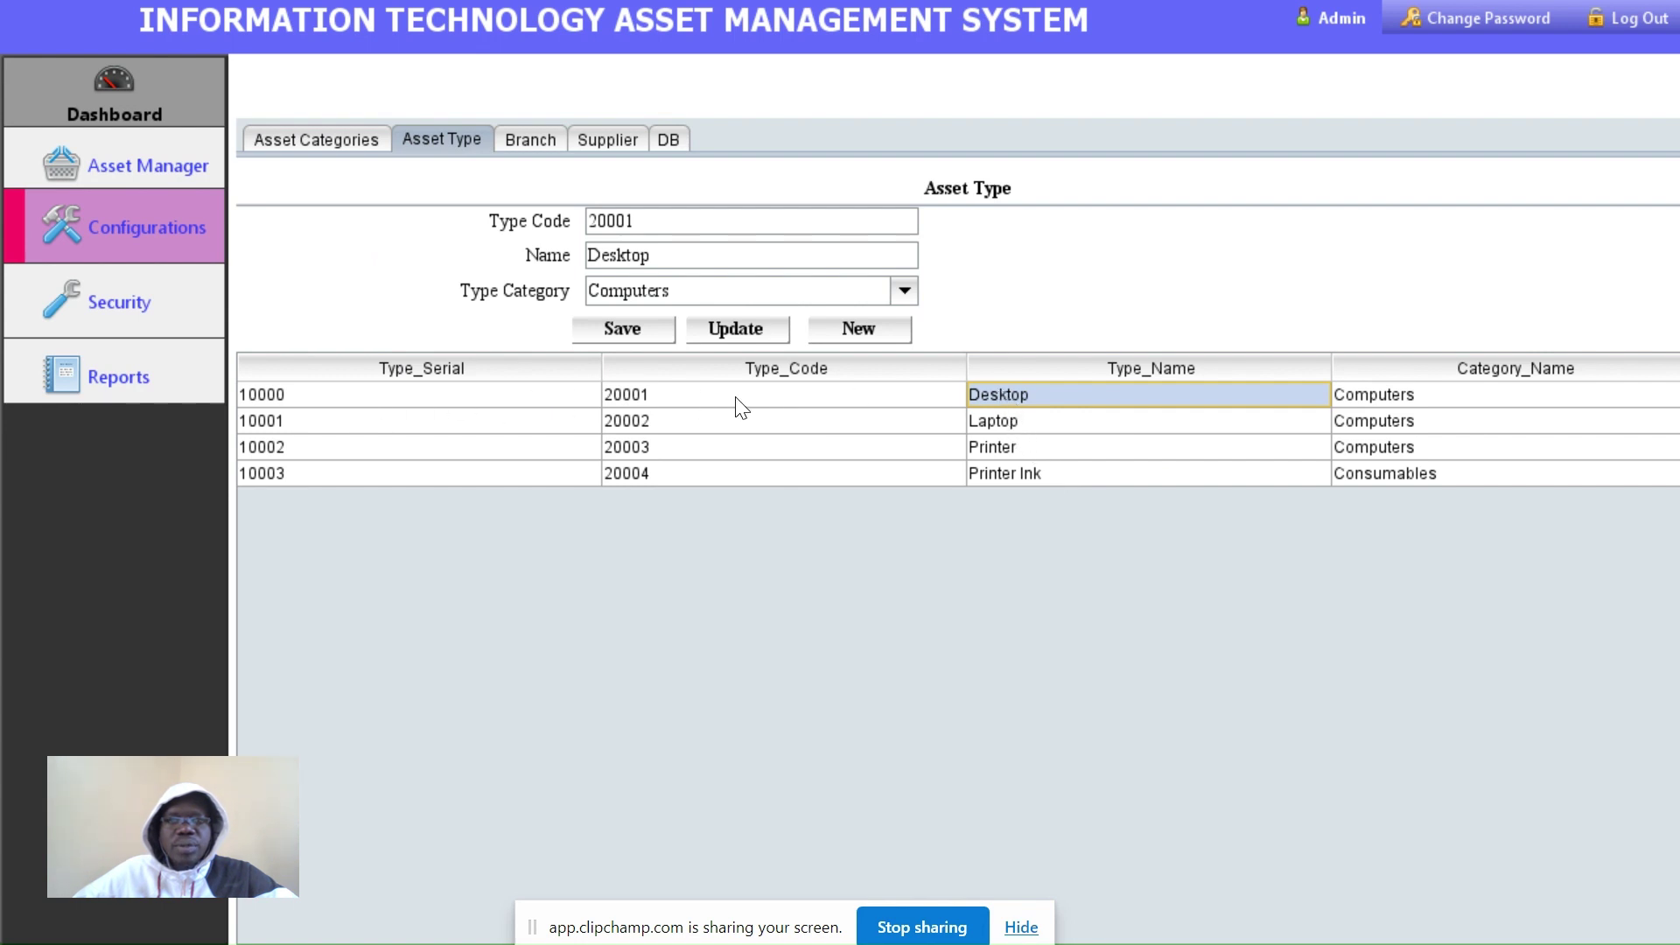
left_click(1386, 394)
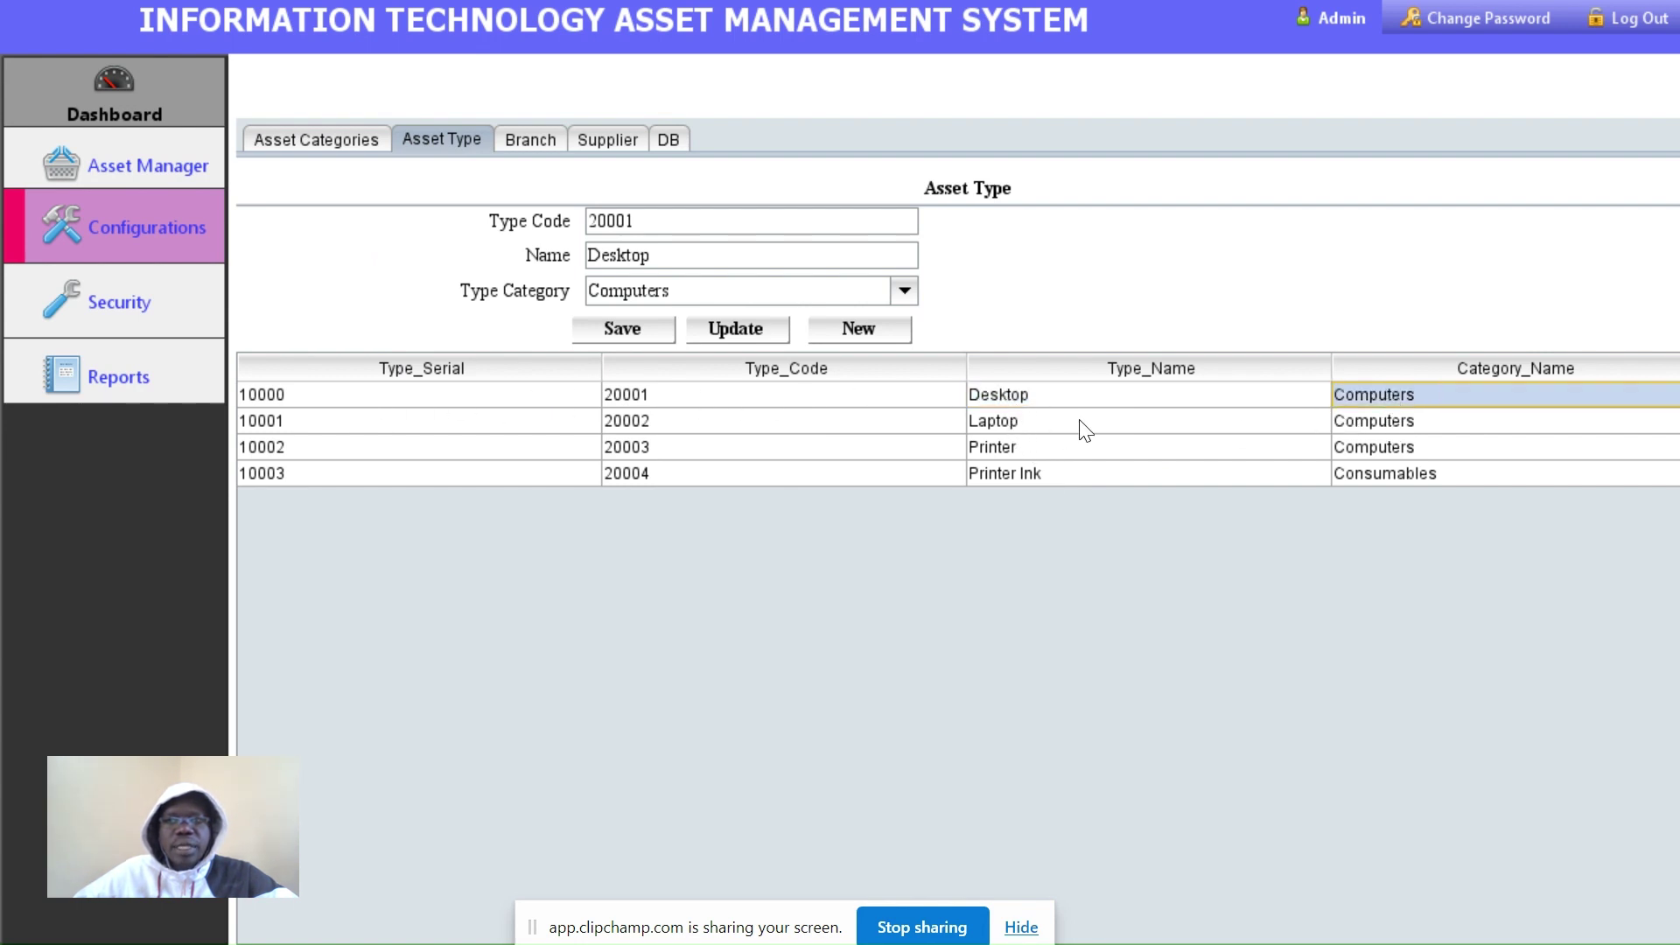
left_click(1029, 421)
left_click(1377, 422)
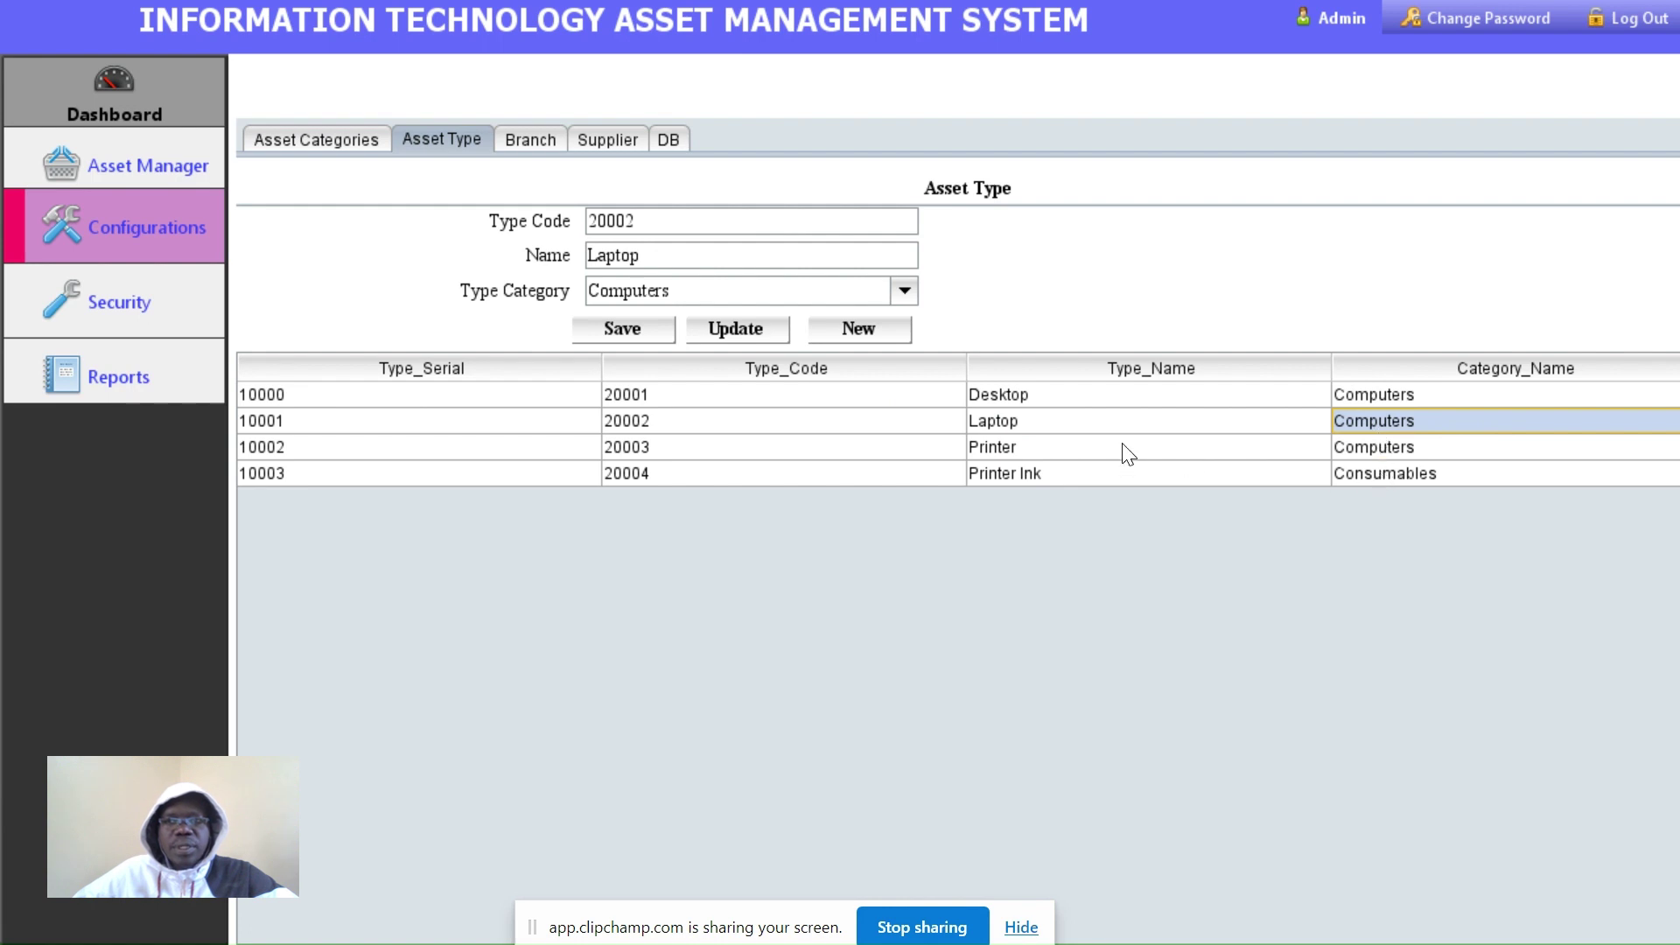
left_click(1067, 442)
left_click(1358, 446)
left_click(1044, 473)
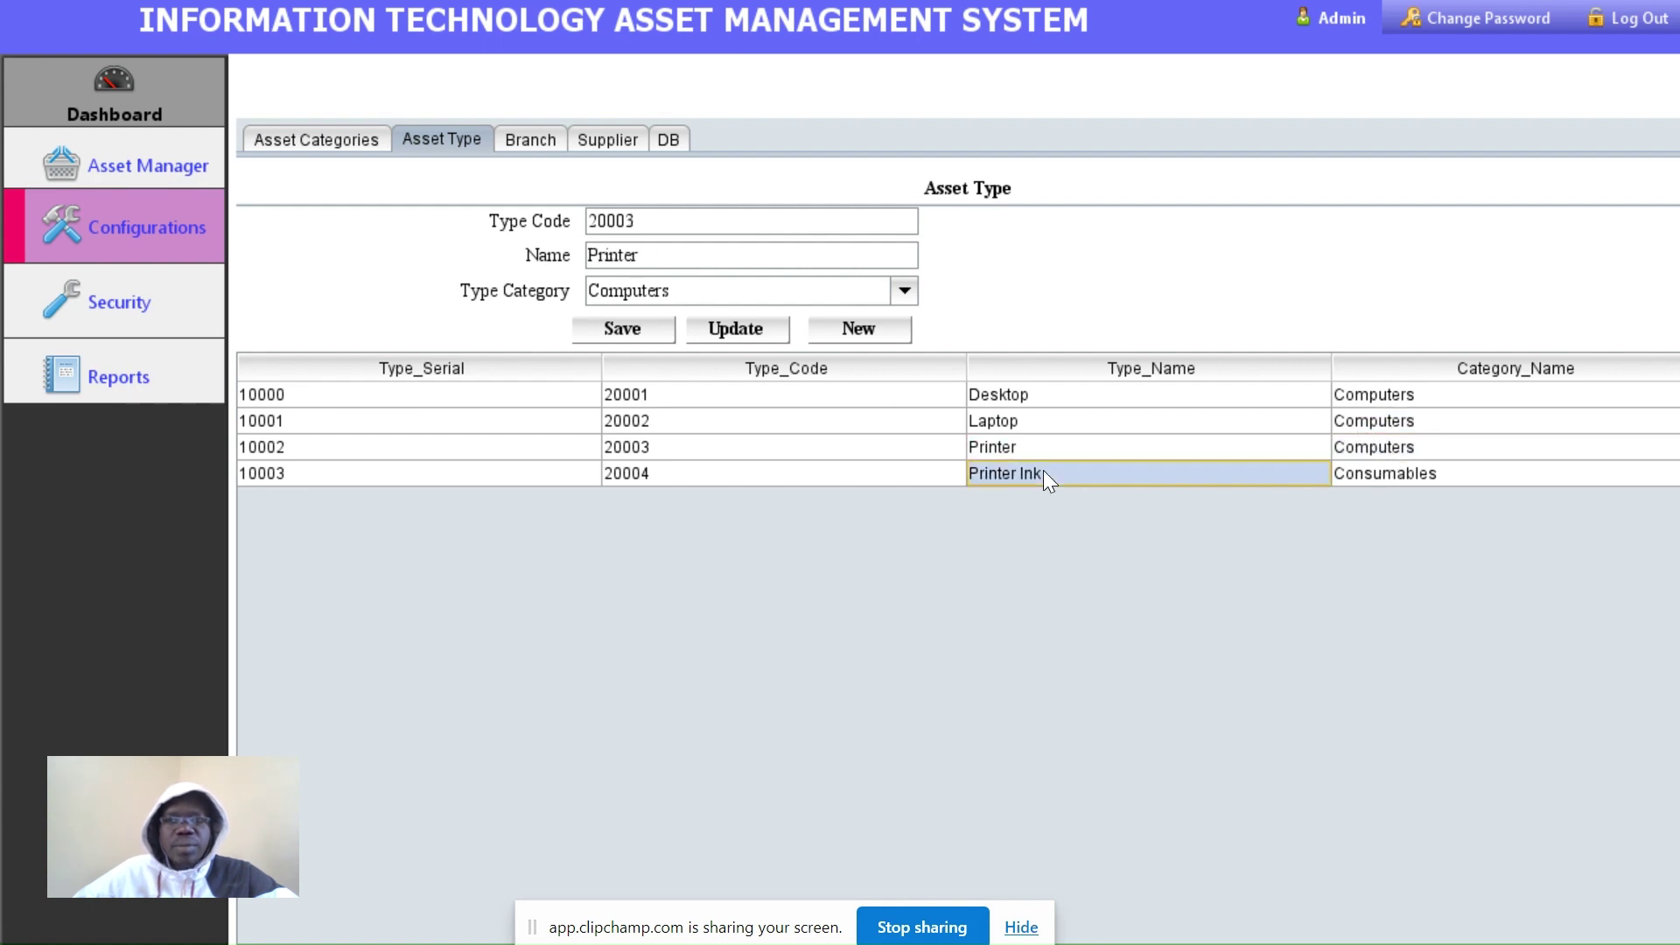
left_click(1369, 470)
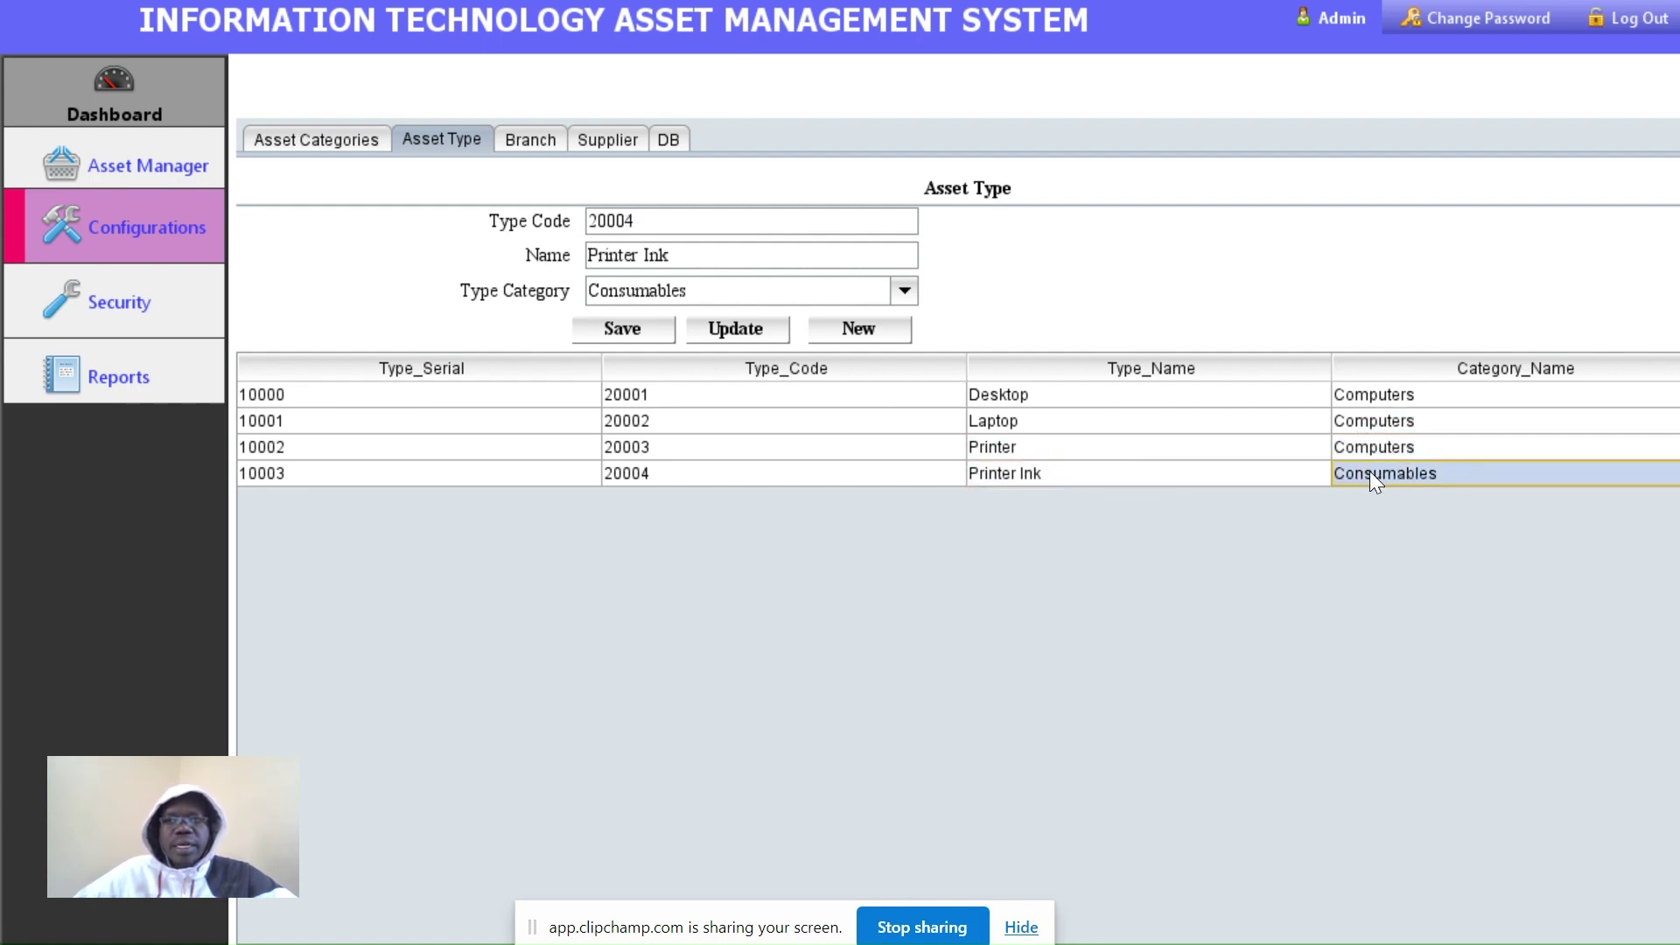
Browse the configured branches and load several records, including Mtwapa, Changamwe and Mbita
left_click(524, 137)
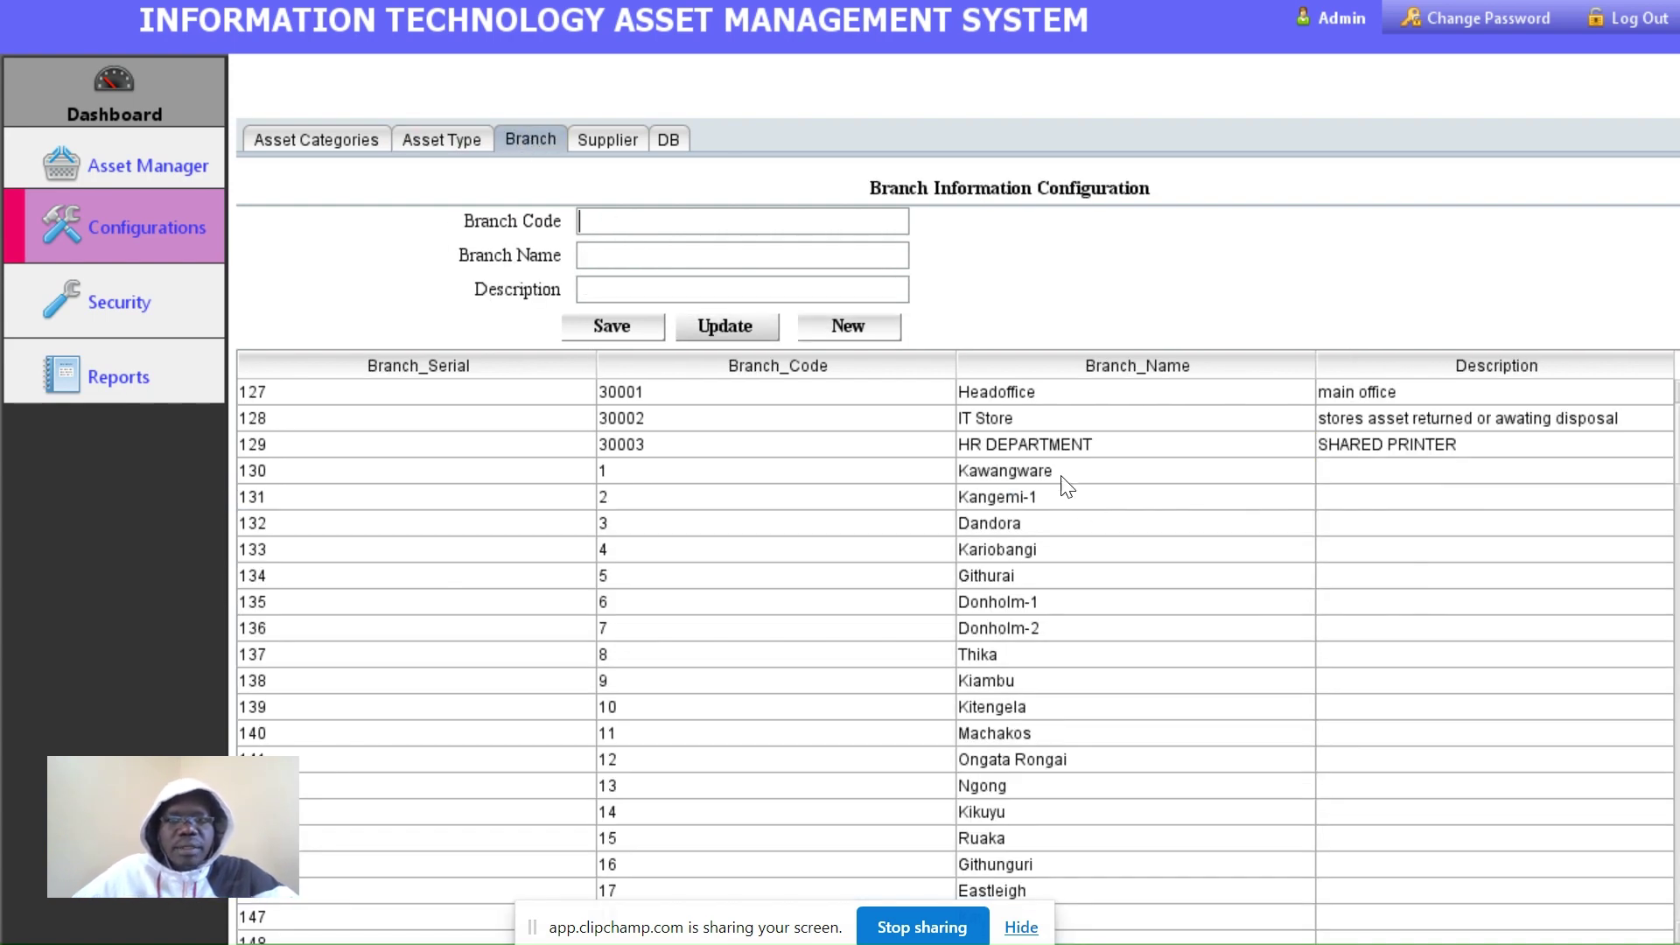
scroll(761, 463, "down", 20)
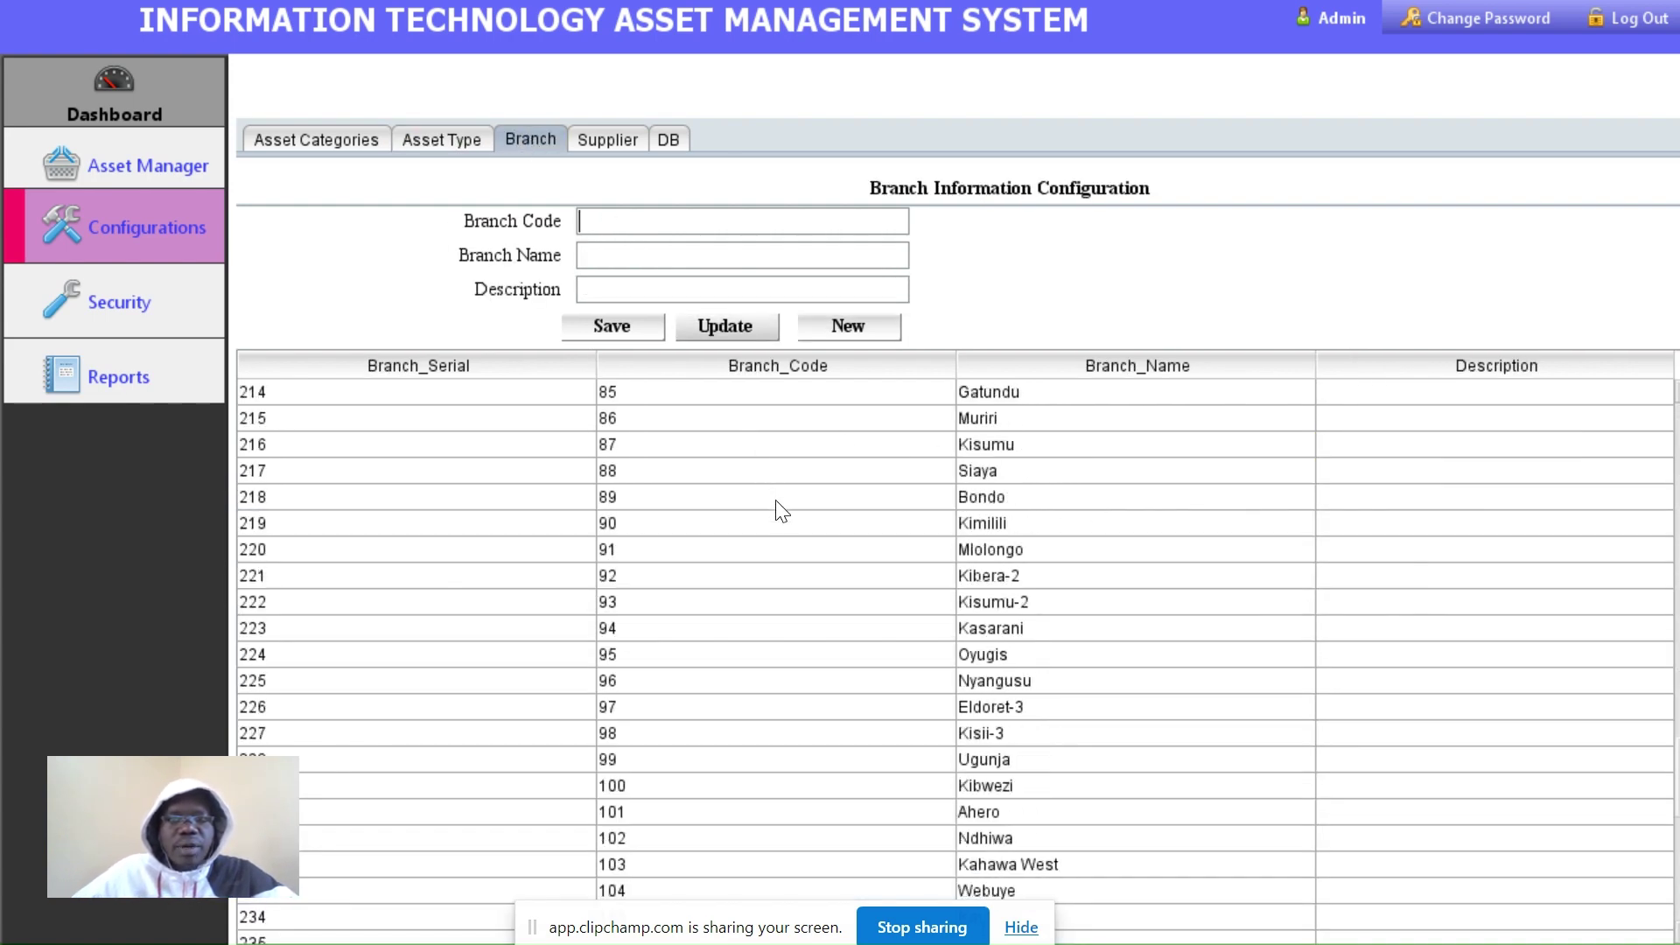
scroll(929, 496, "down", 8)
left_click(975, 477)
left_click(987, 549)
scroll(950, 532, "down", 1)
left_click(1006, 538)
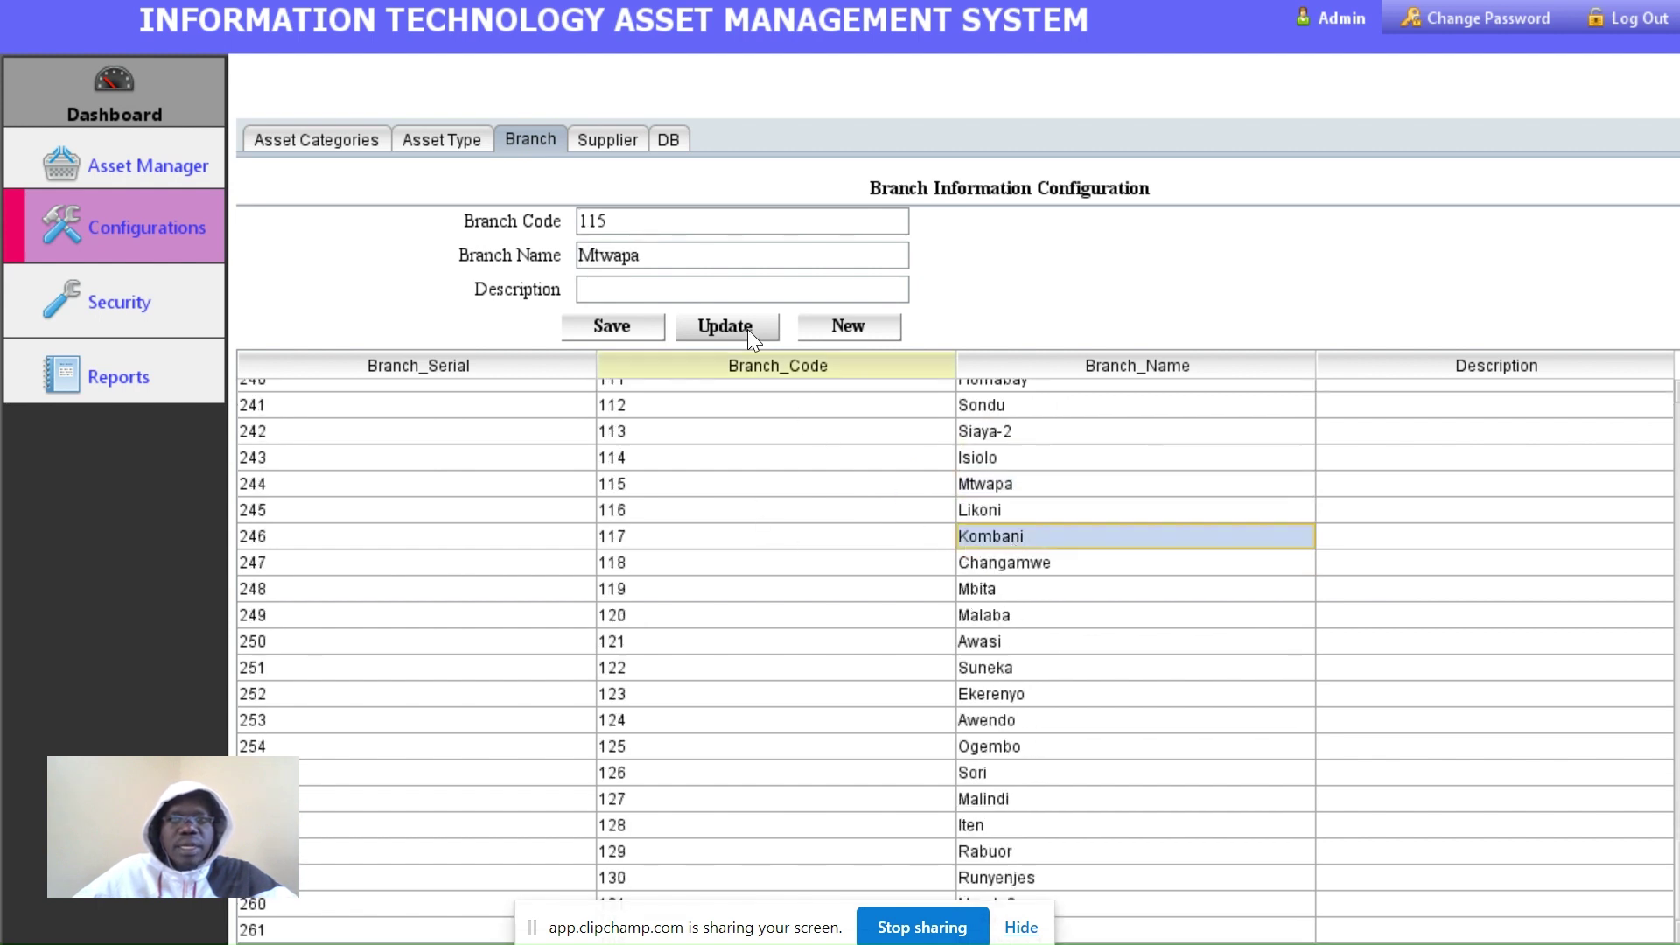
left_click(1004, 563)
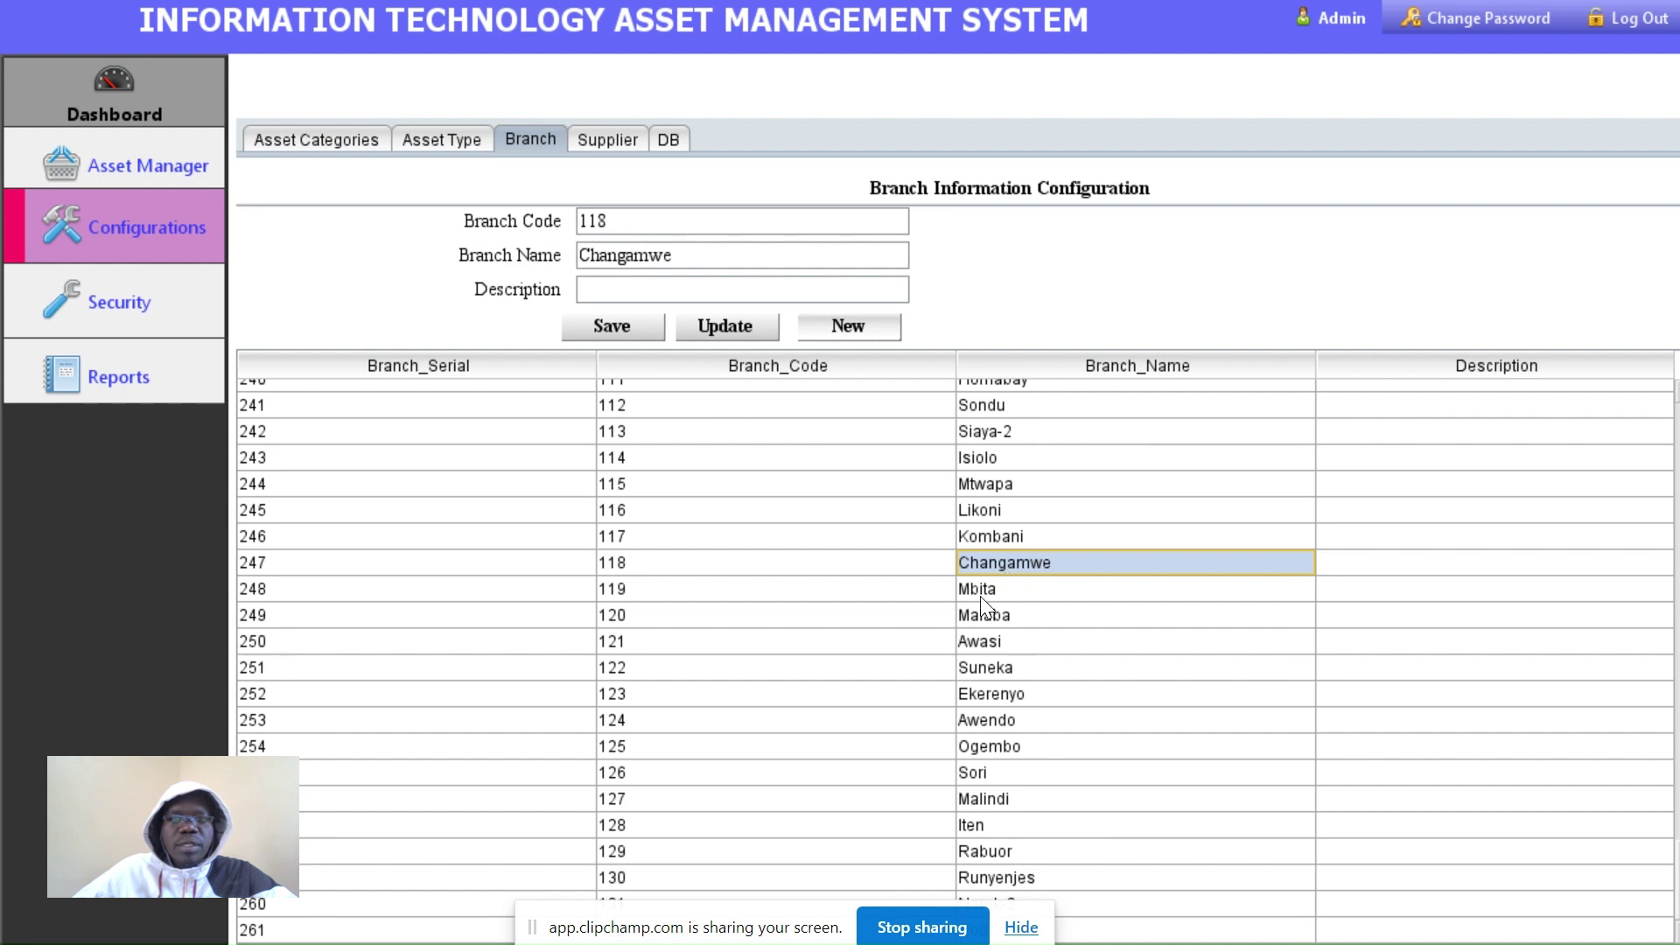
left_click(979, 591)
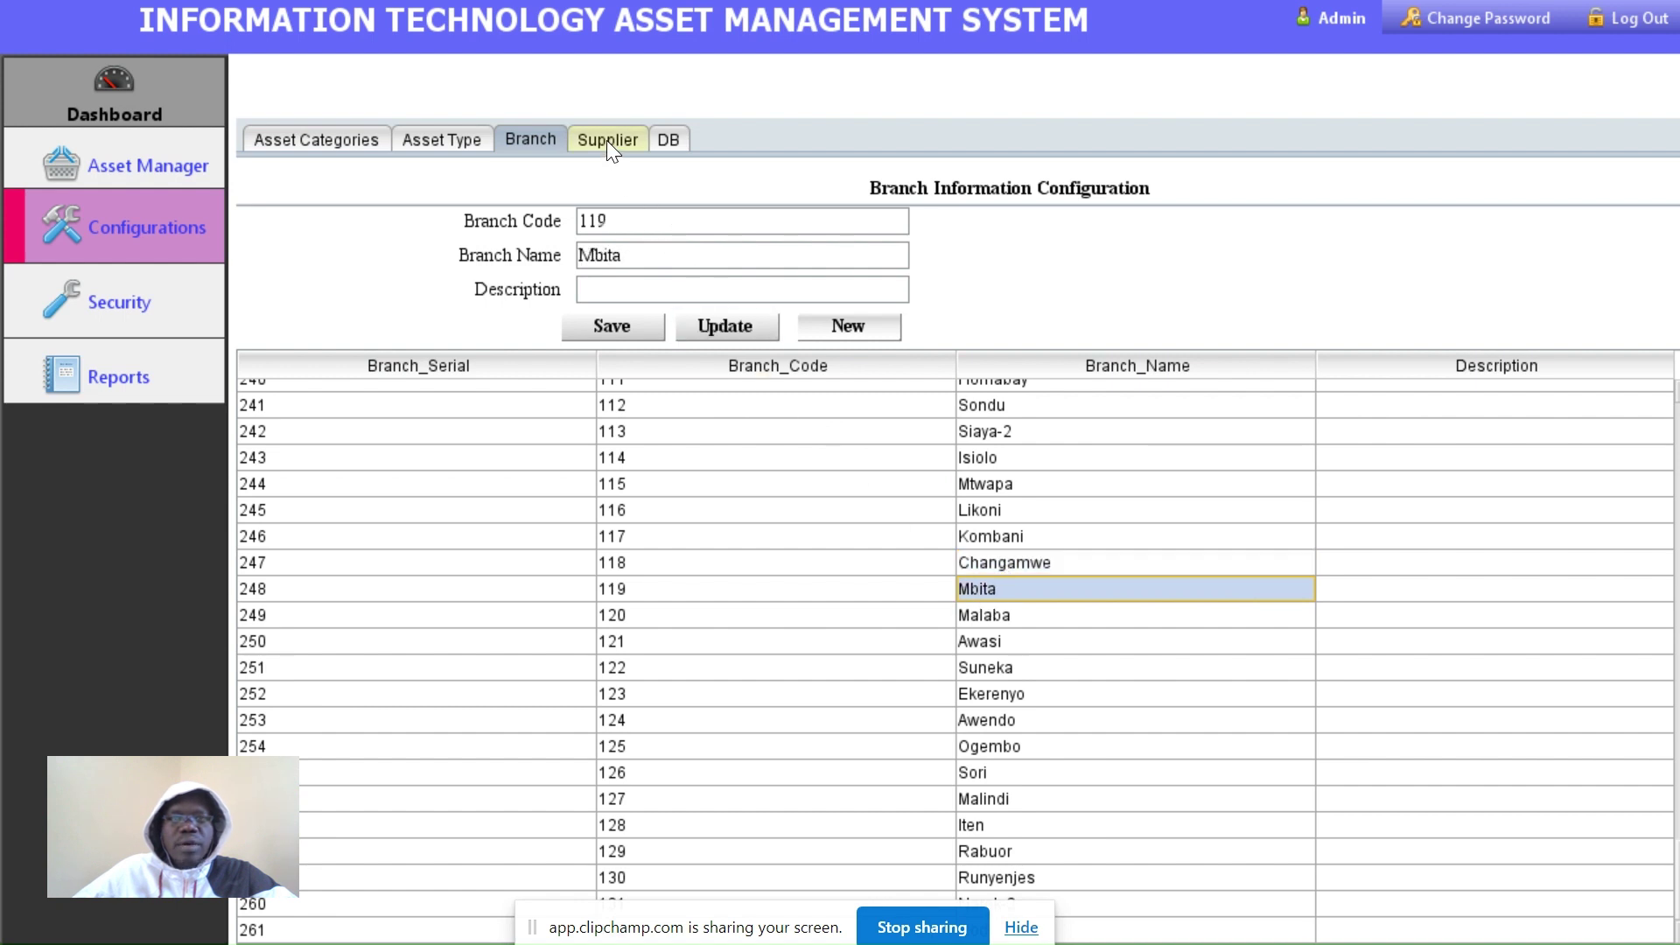
Examine the supplier records, including Devices technologies Ltd, and compare them with the branch configuration
left_click(607, 140)
left_click(1035, 418)
left_click(1019, 392)
left_click(1031, 442)
left_click(1011, 392)
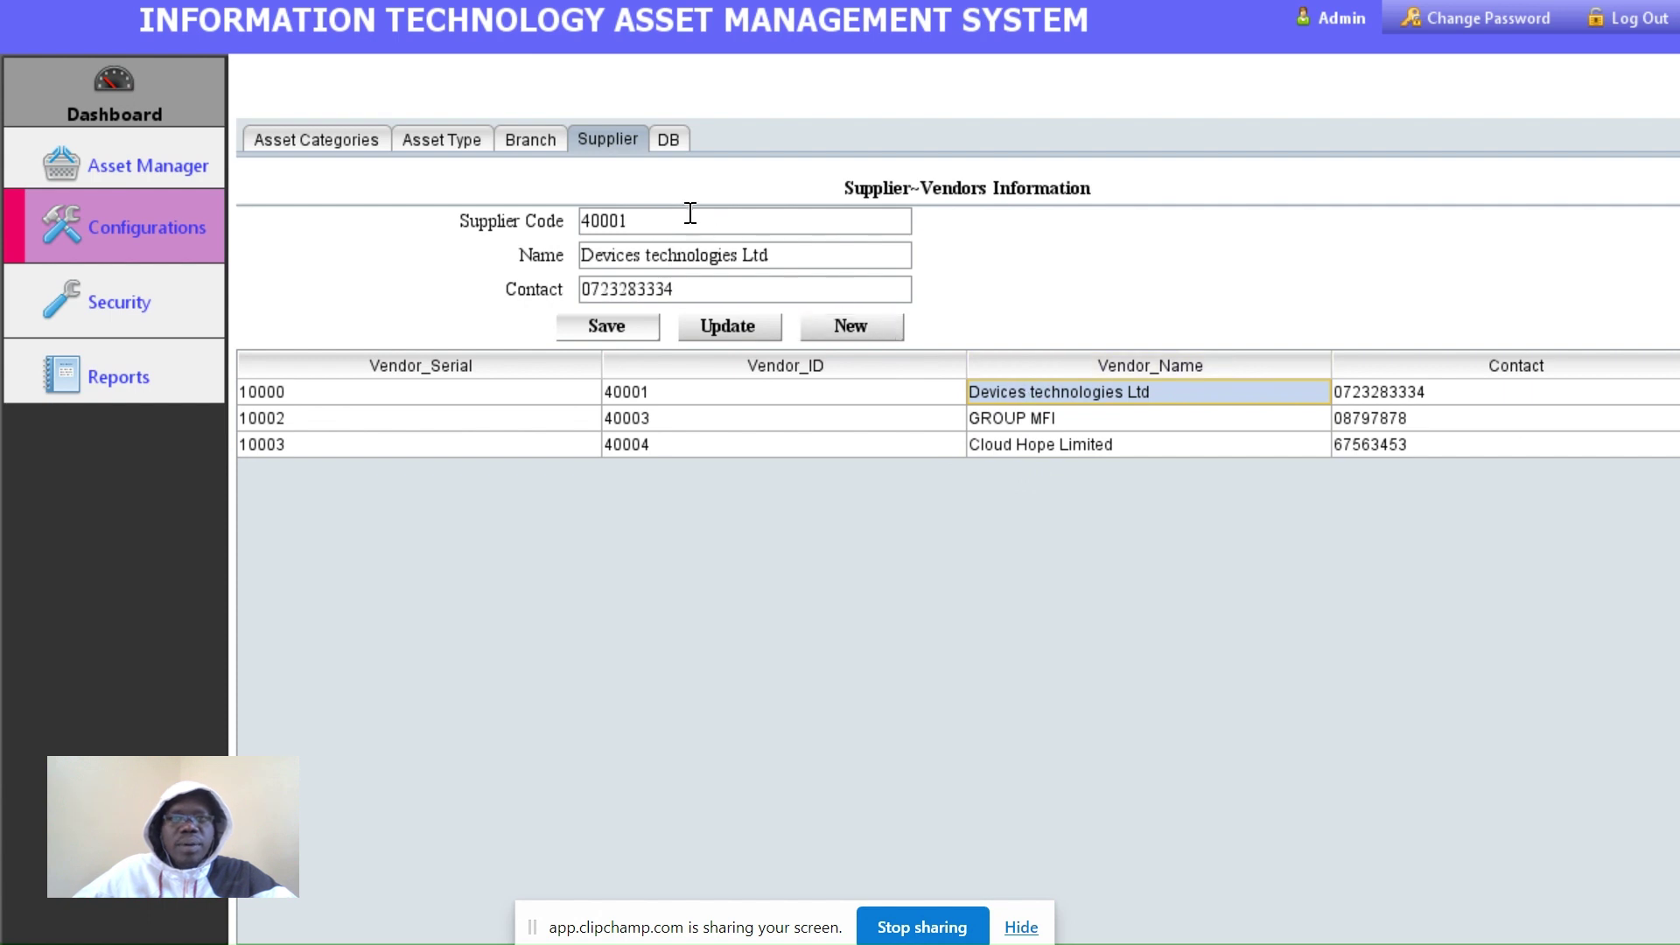
left_click(525, 137)
left_click(972, 438)
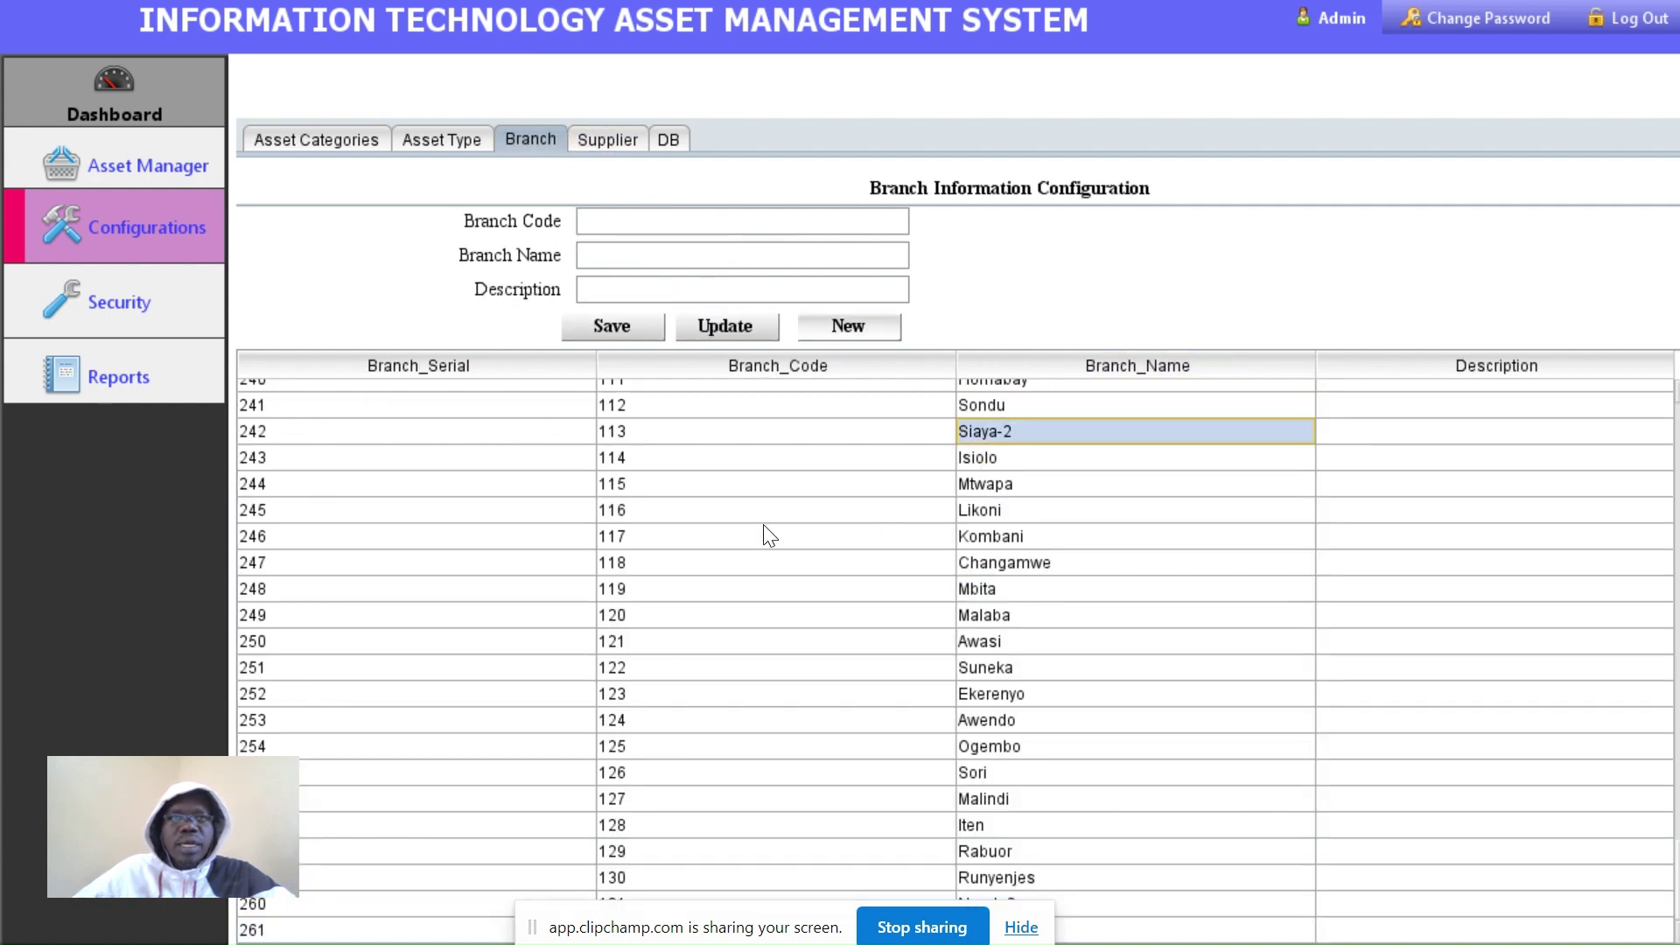
left_click(607, 140)
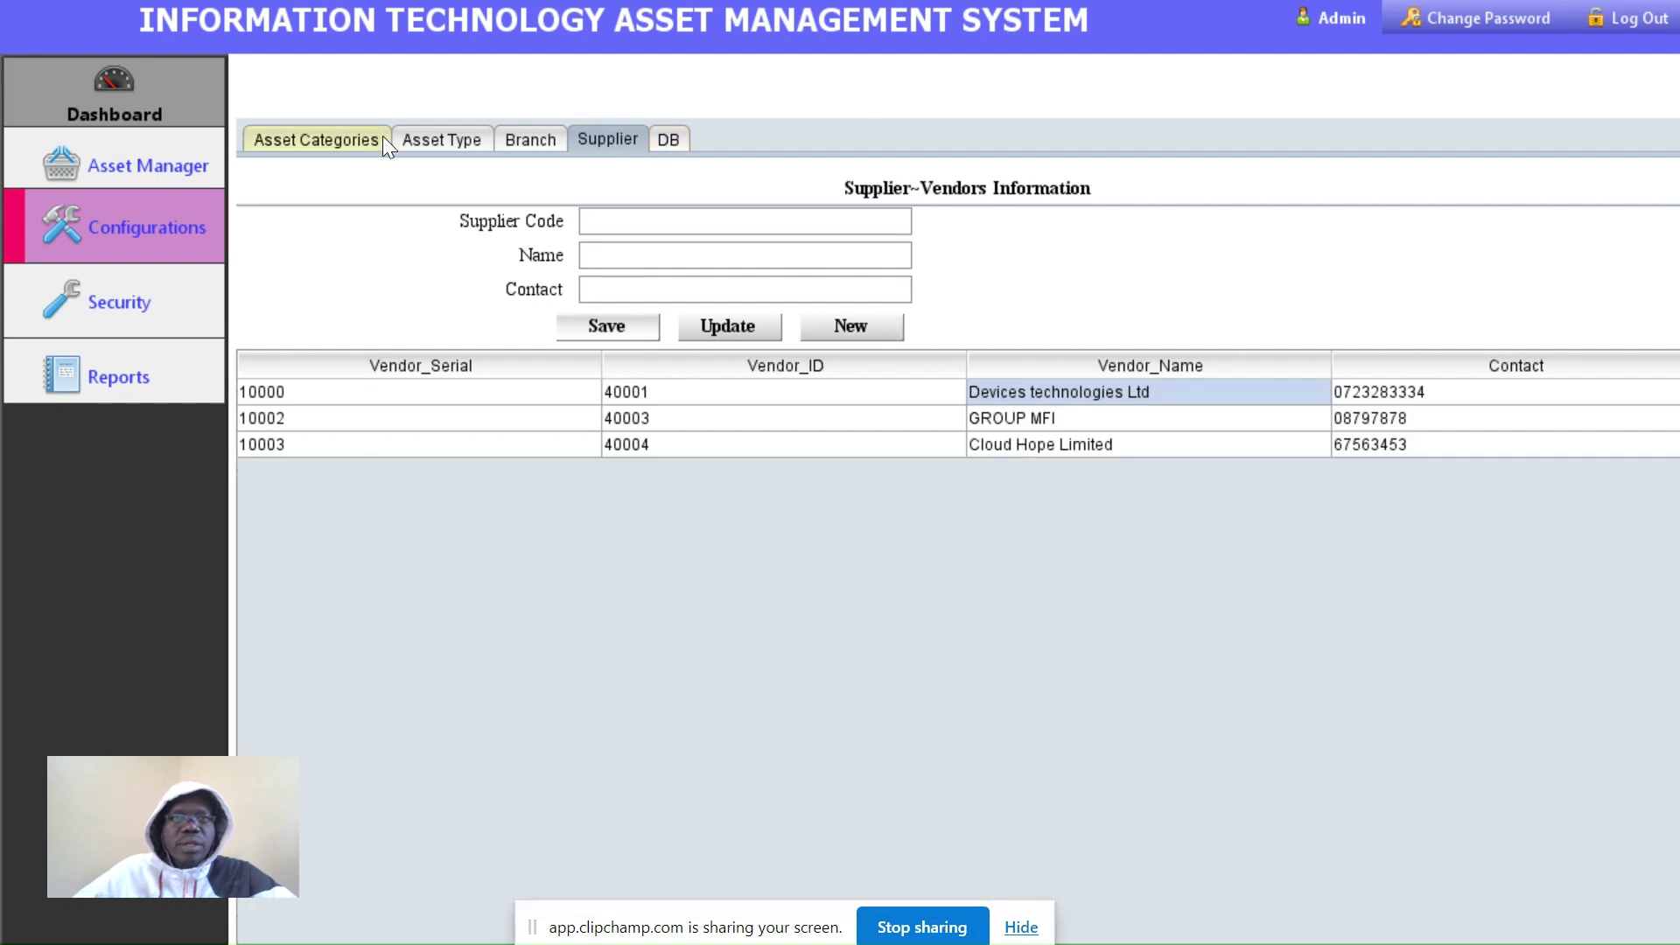
Open the database configuration and test the connection
left_click(667, 140)
left_click(749, 294)
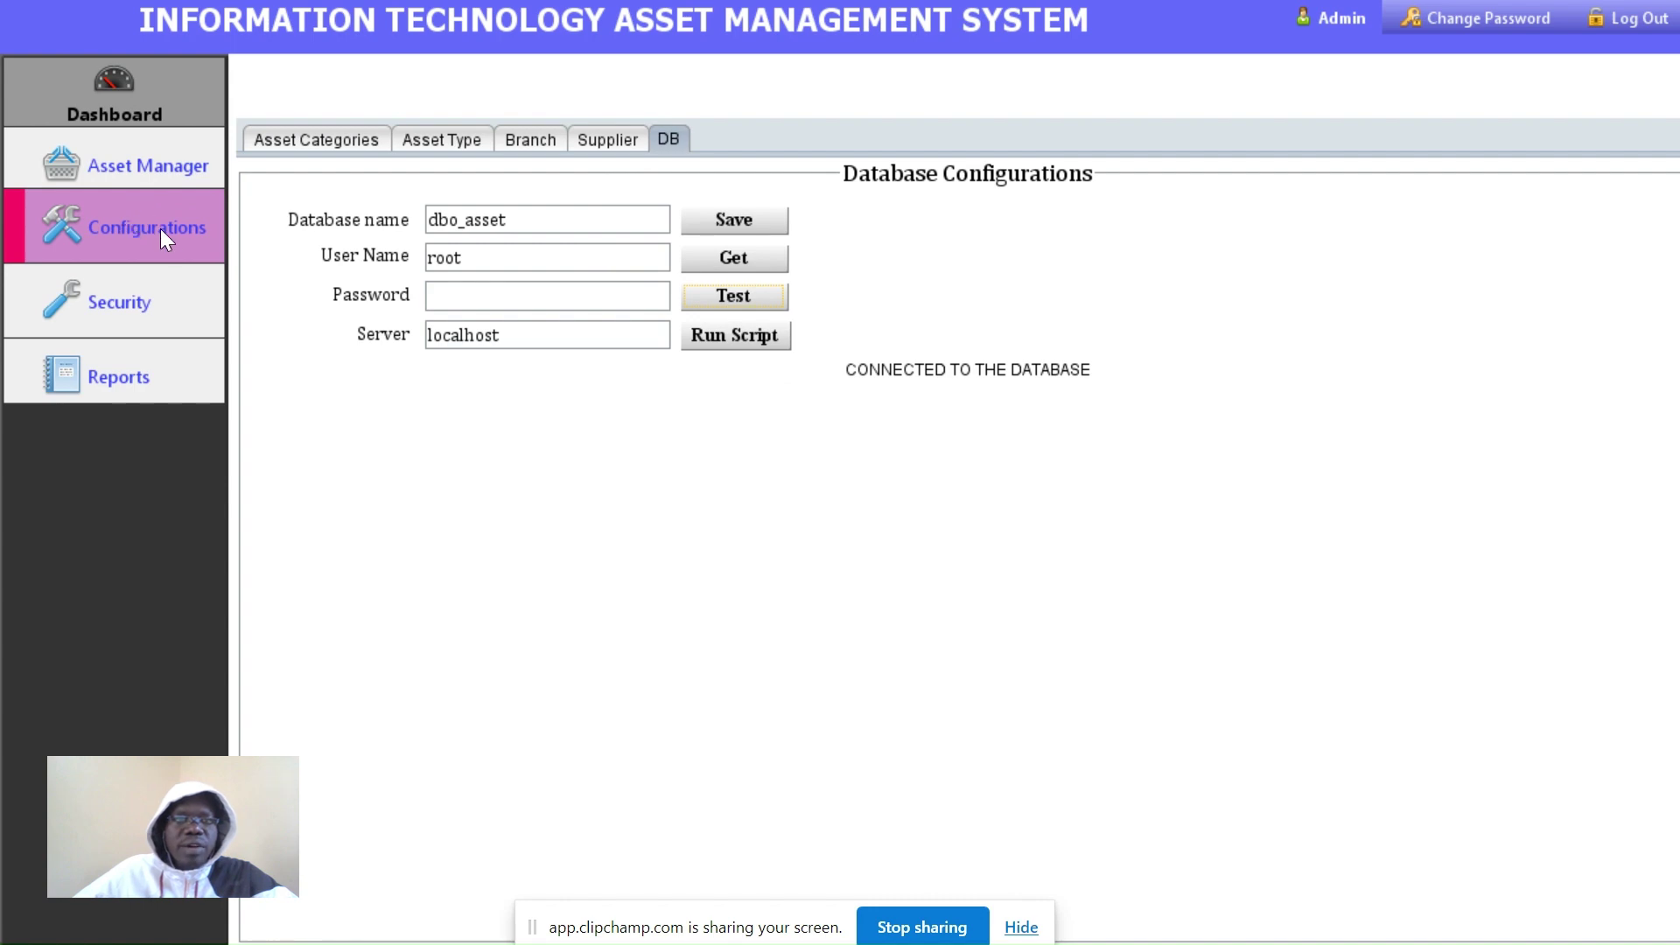
Load the Lenovo Laptop pf49kpdk in the asset register and set its asset type to Laptop
left_click(128, 166)
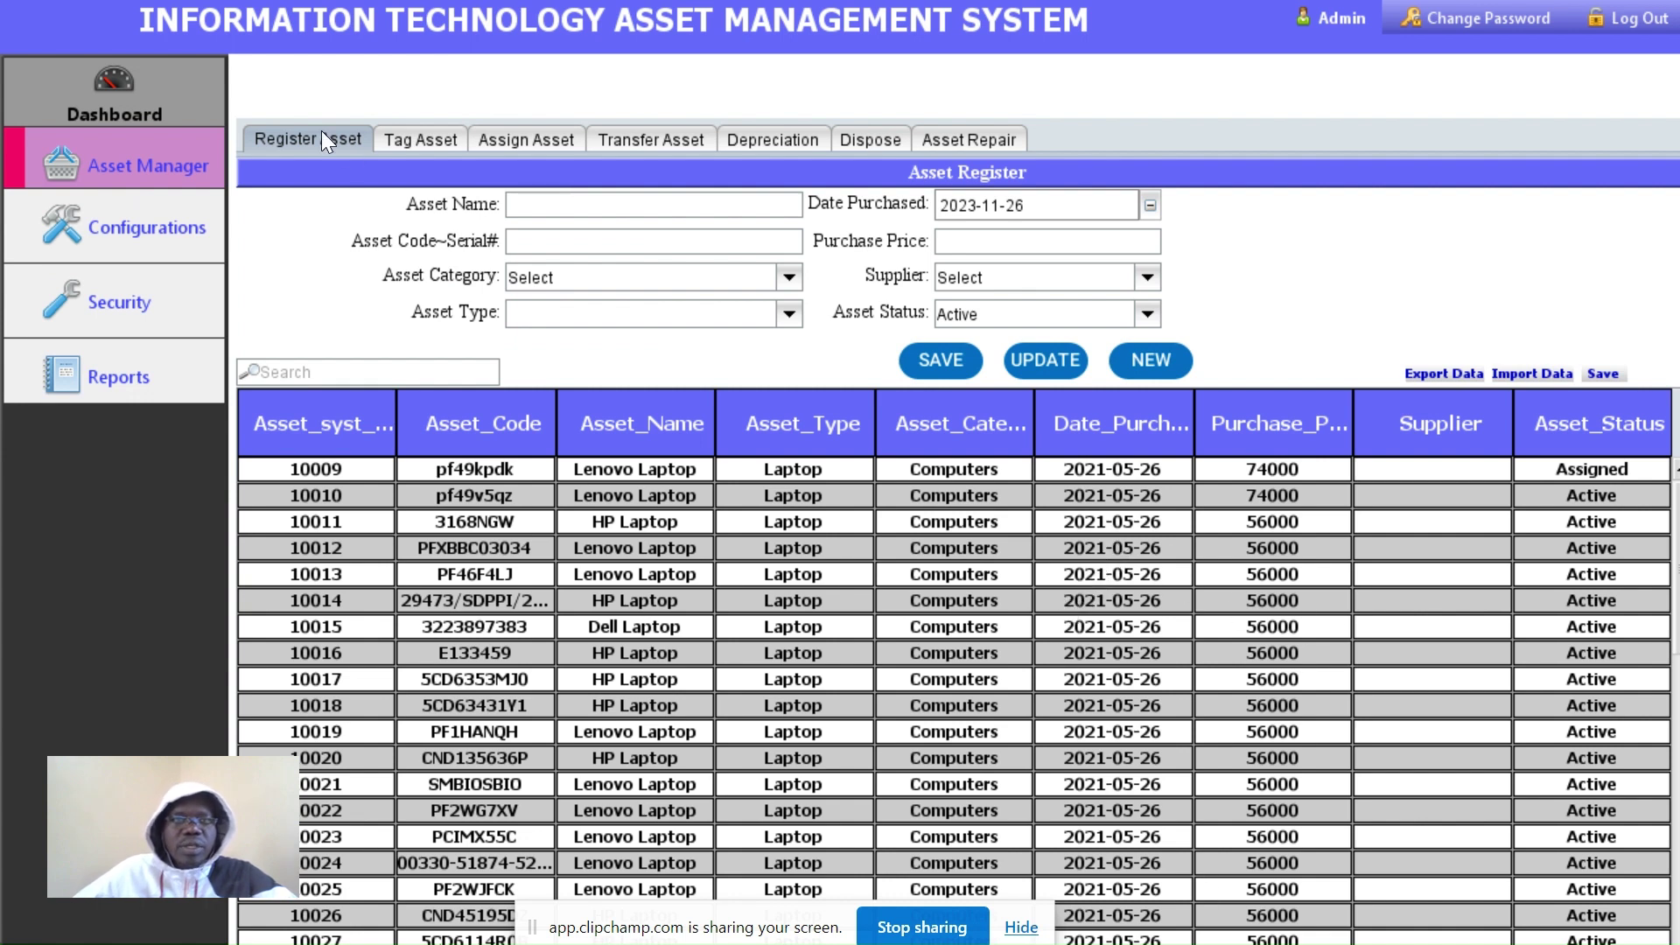
left_click(790, 473)
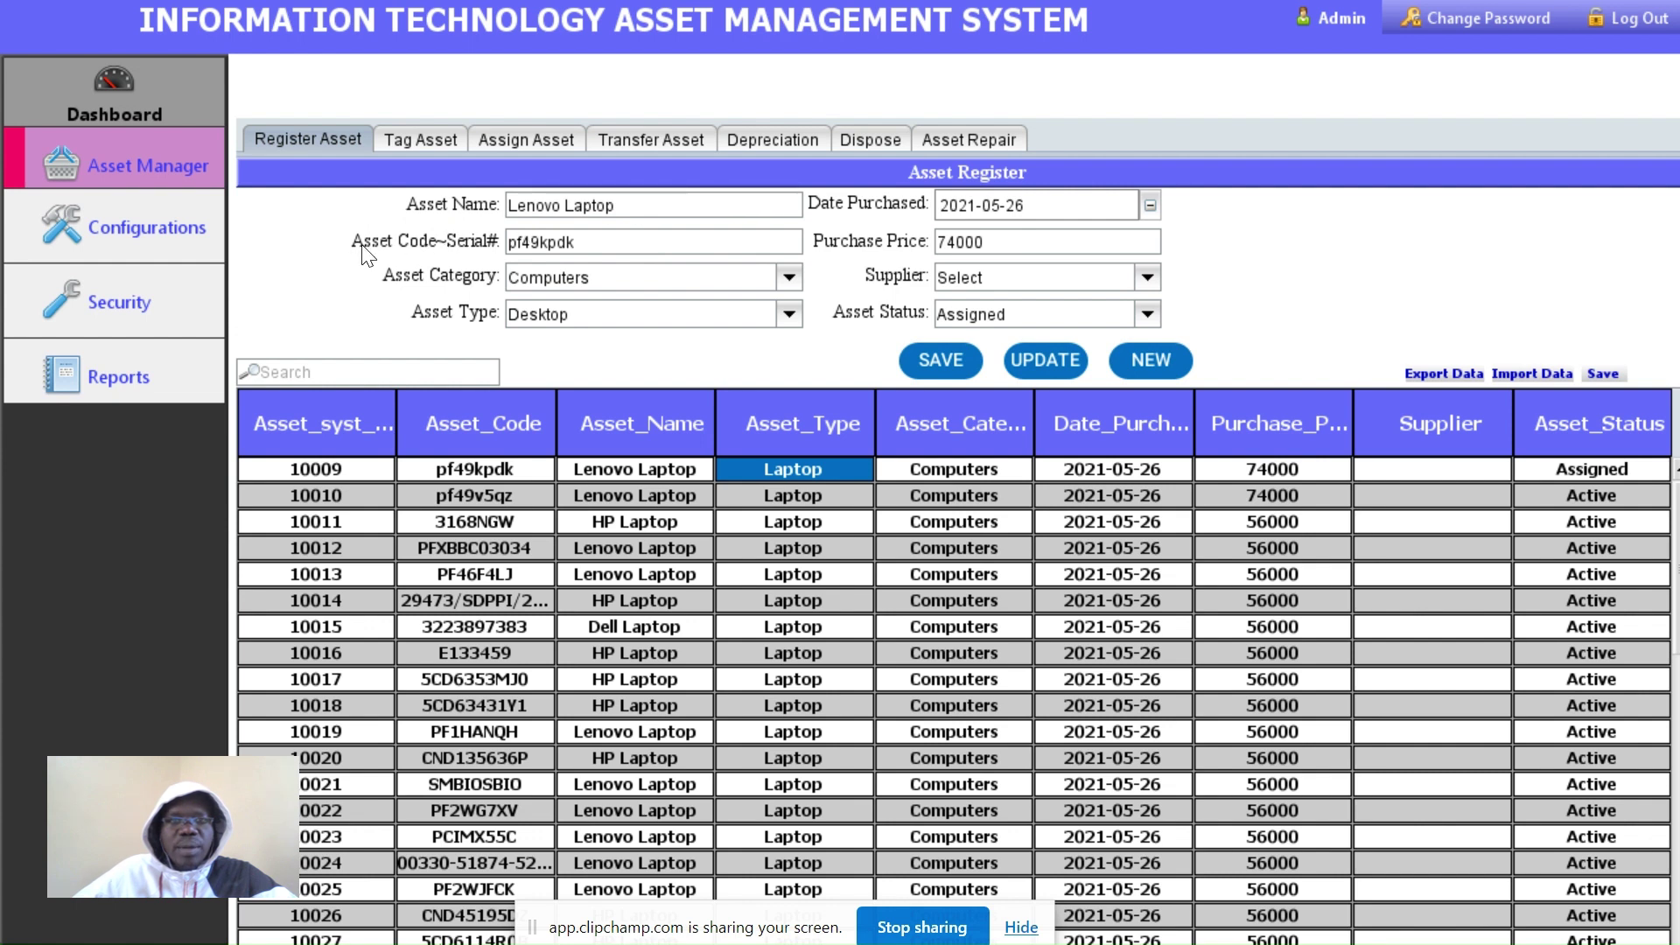
left_click_drag(612, 244, 510, 242)
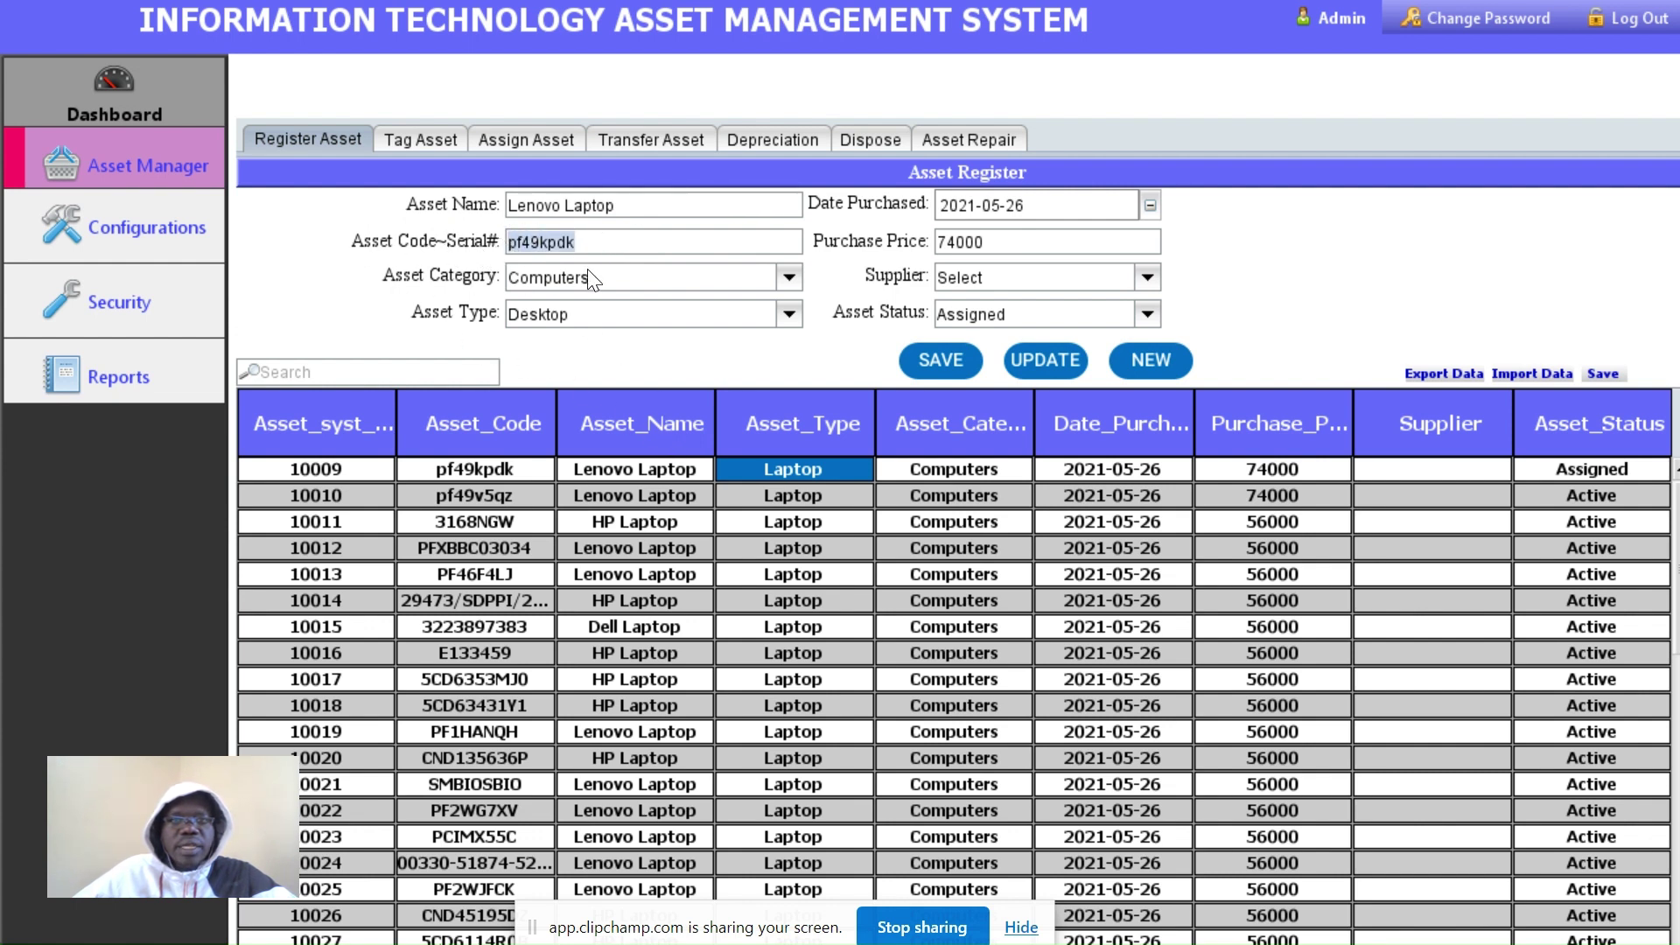
left_click(790, 315)
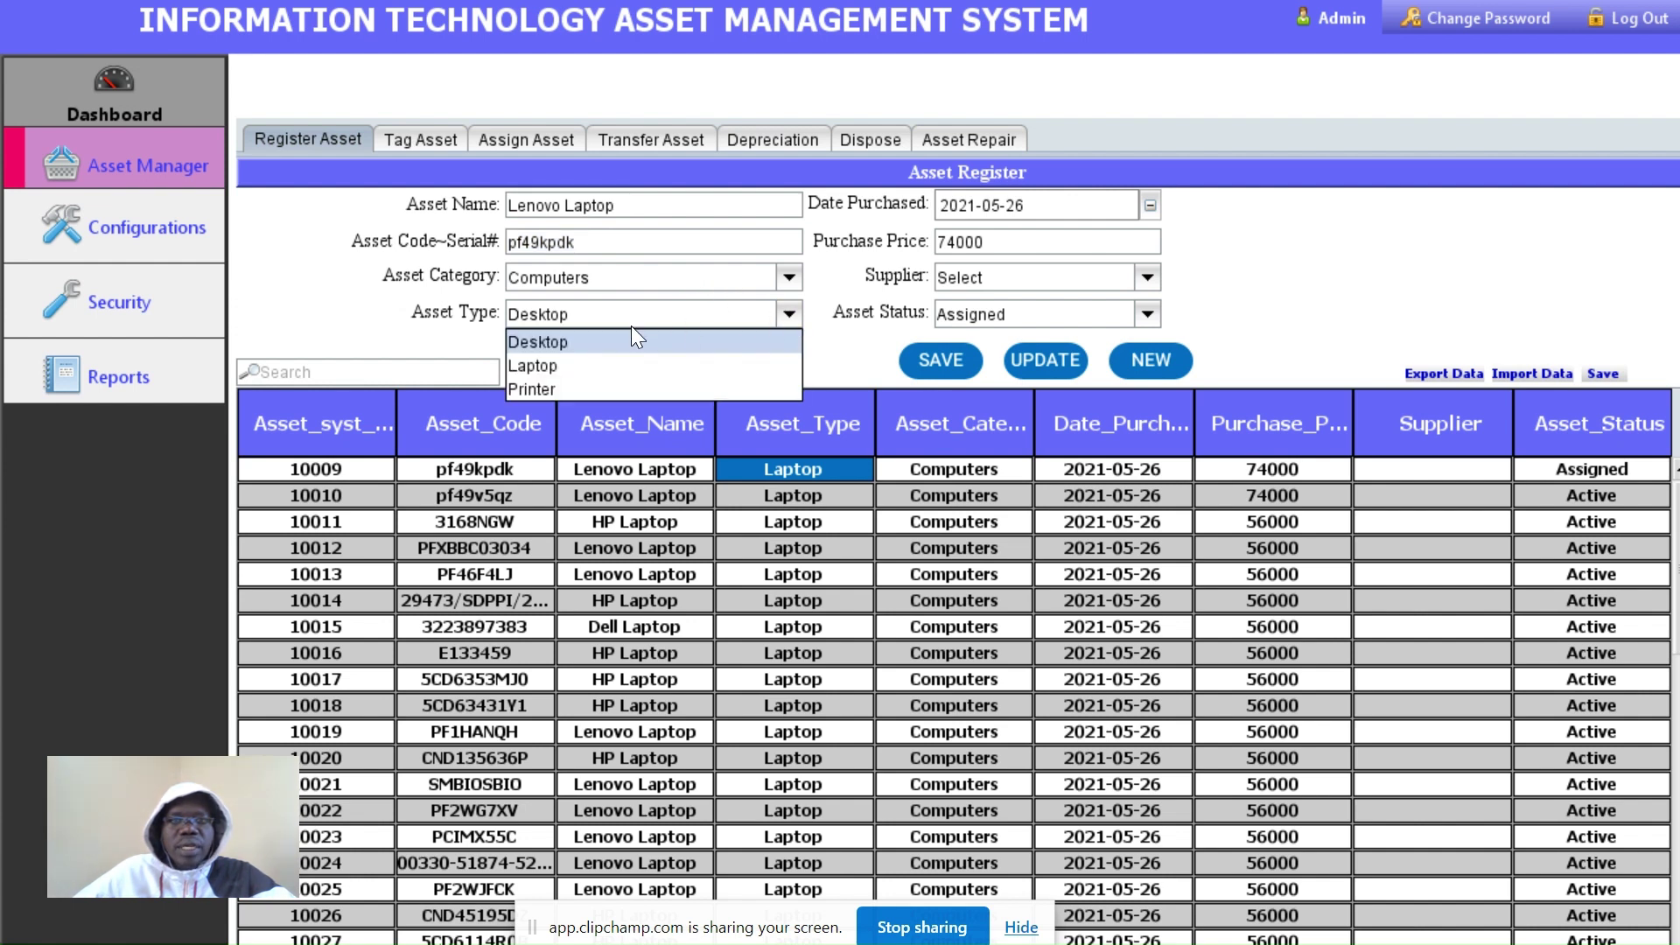
left_click(539, 364)
Load the pf49v5qz and pf49kpdk laptop records in turn and examine the available supplier options
left_click(831, 495)
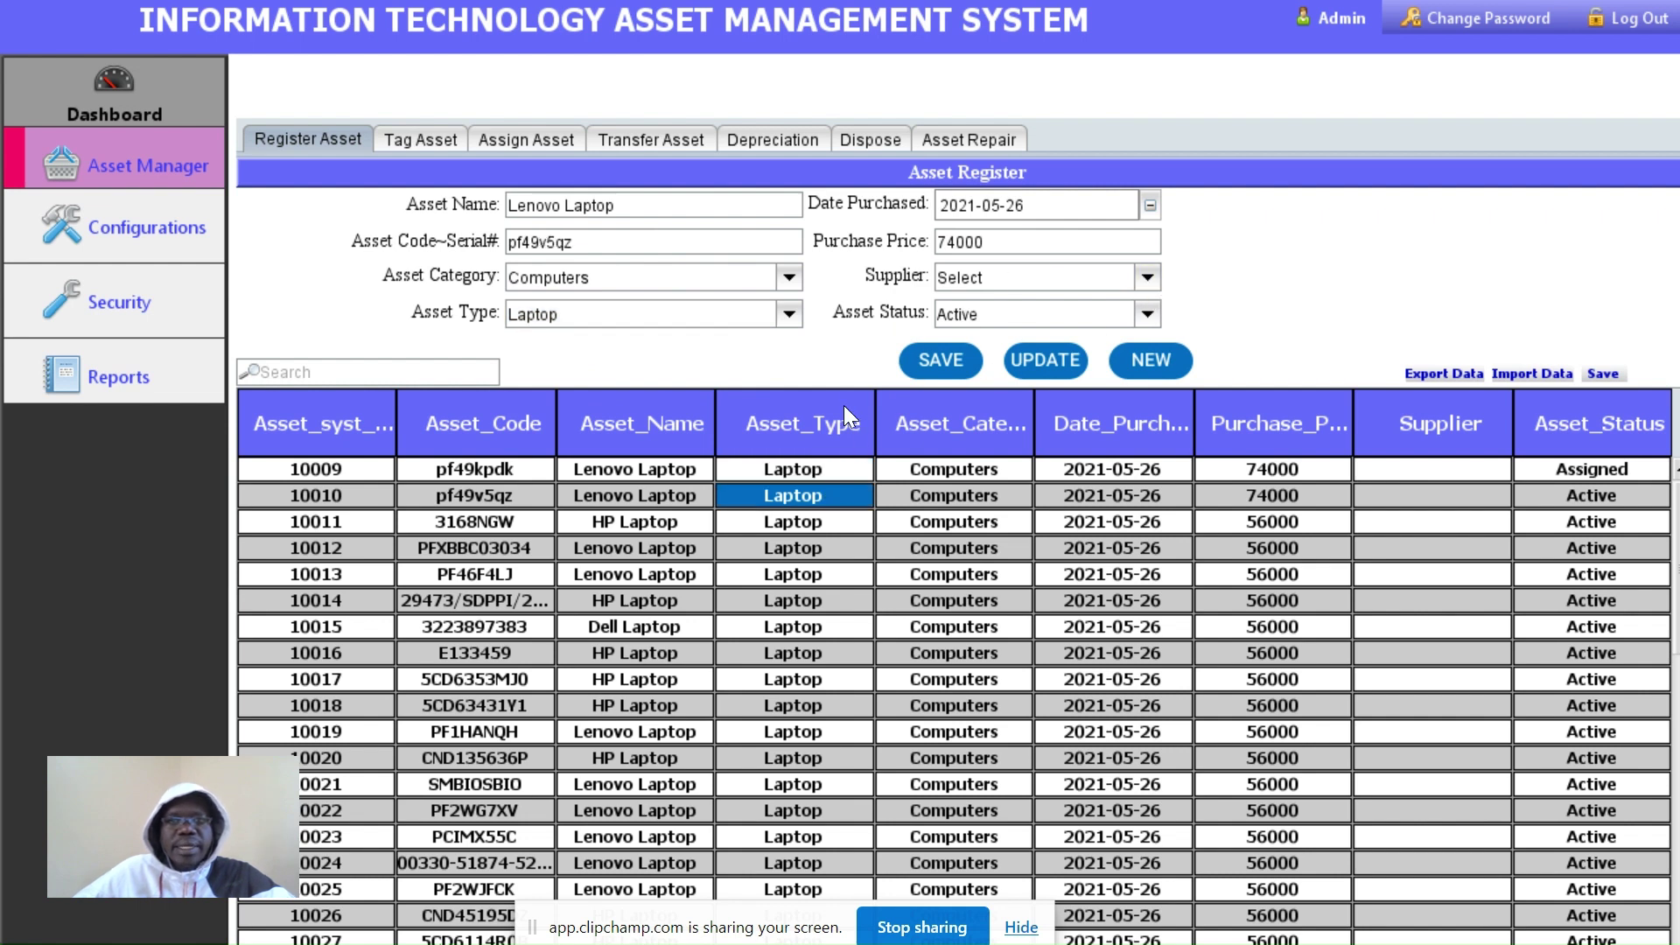
left_click(823, 471)
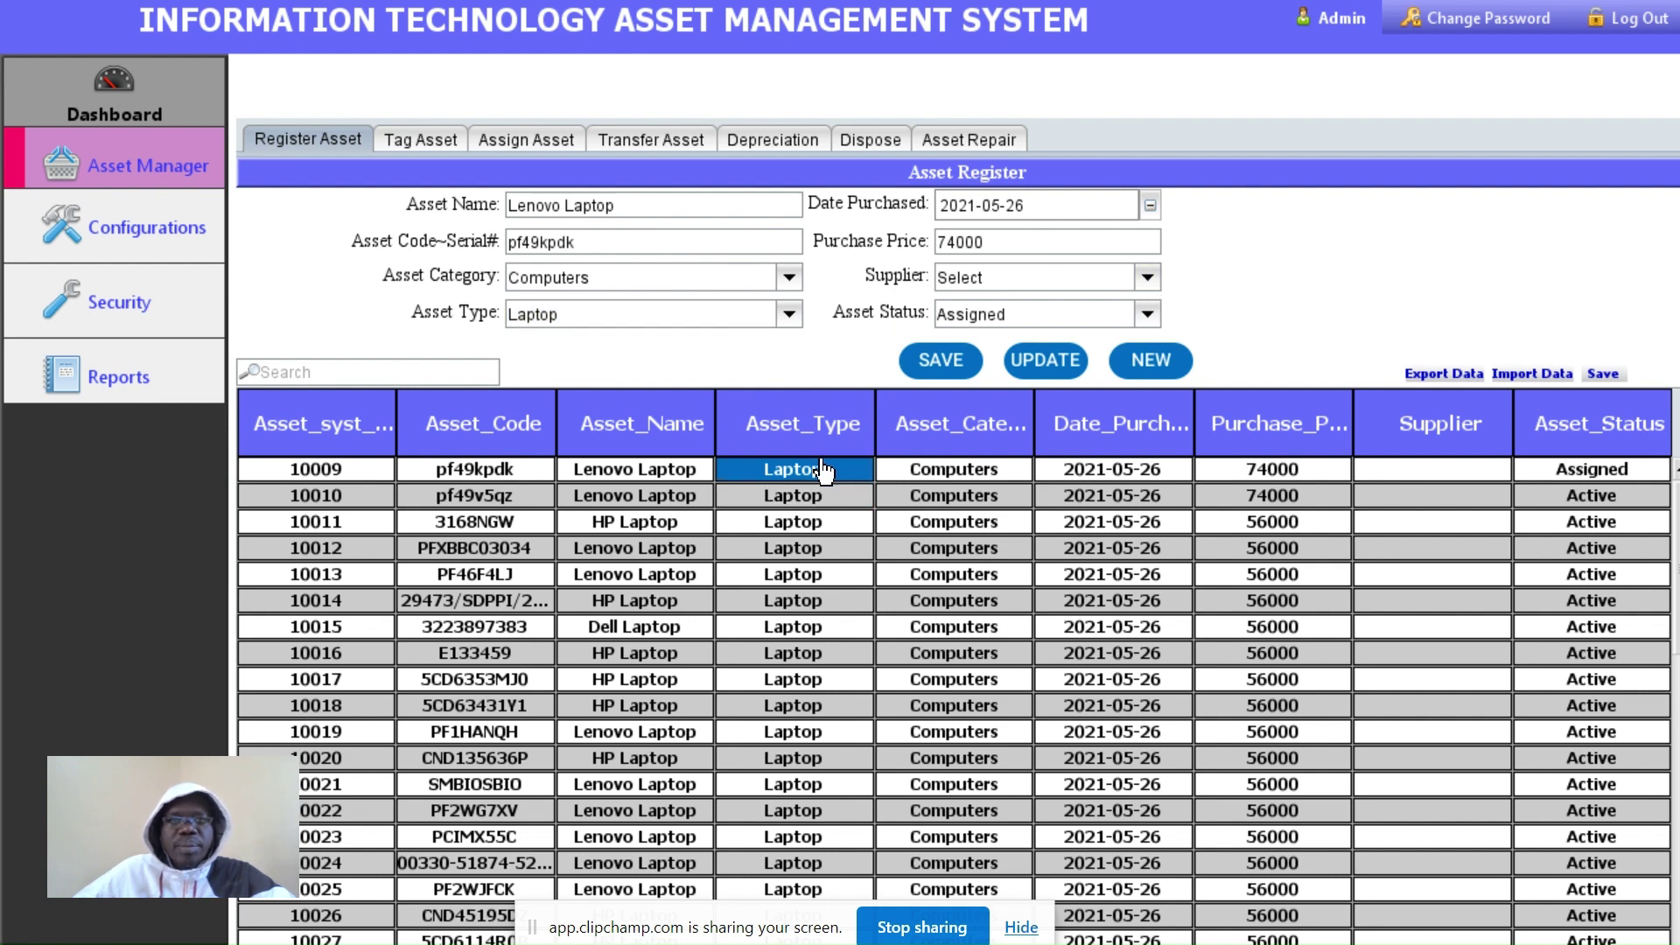
left_click(1140, 276)
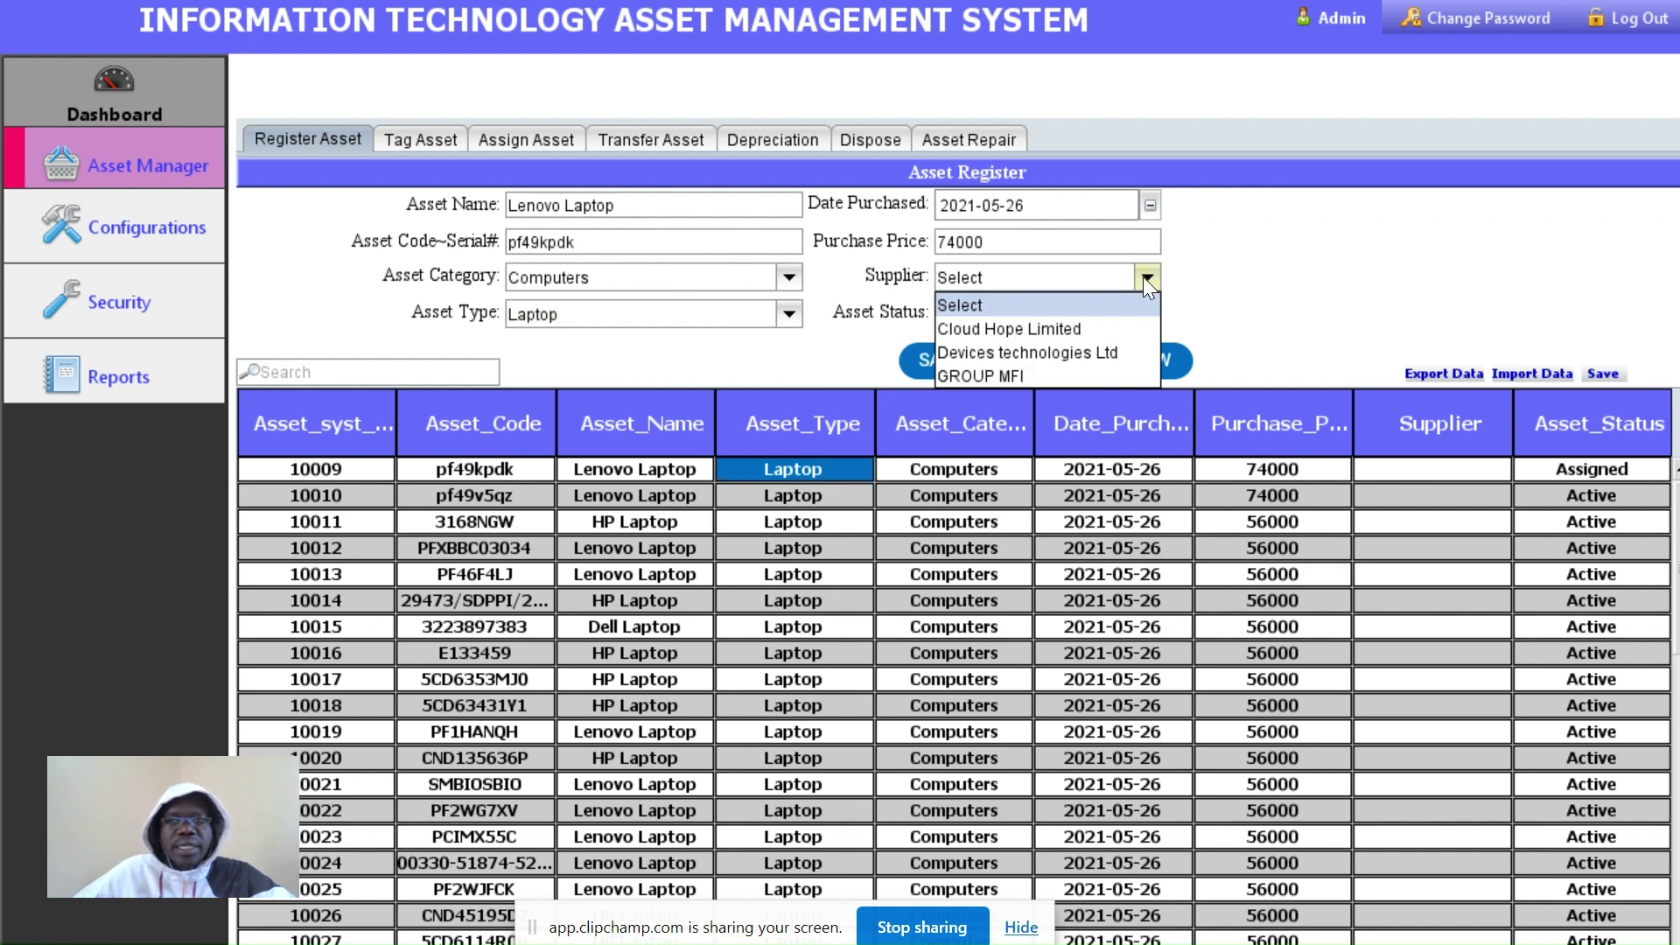
left_click(868, 237)
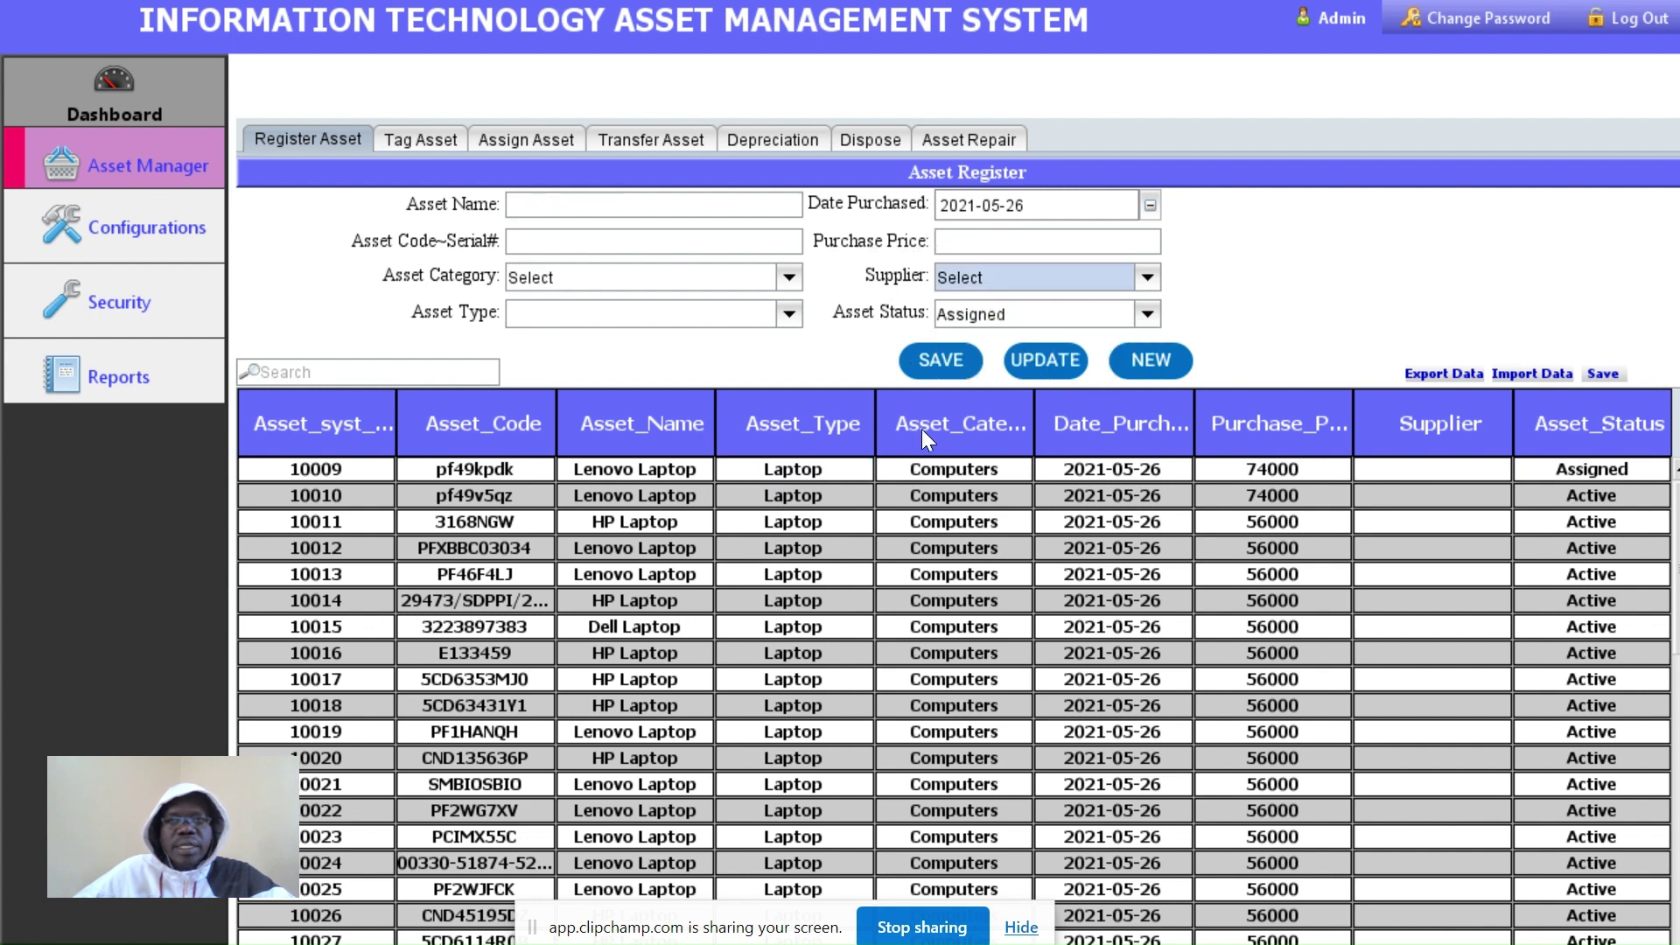
Load pf49kpdk and pf49v5qz from the asset register again and examine the available asset status options
left_click(908, 470)
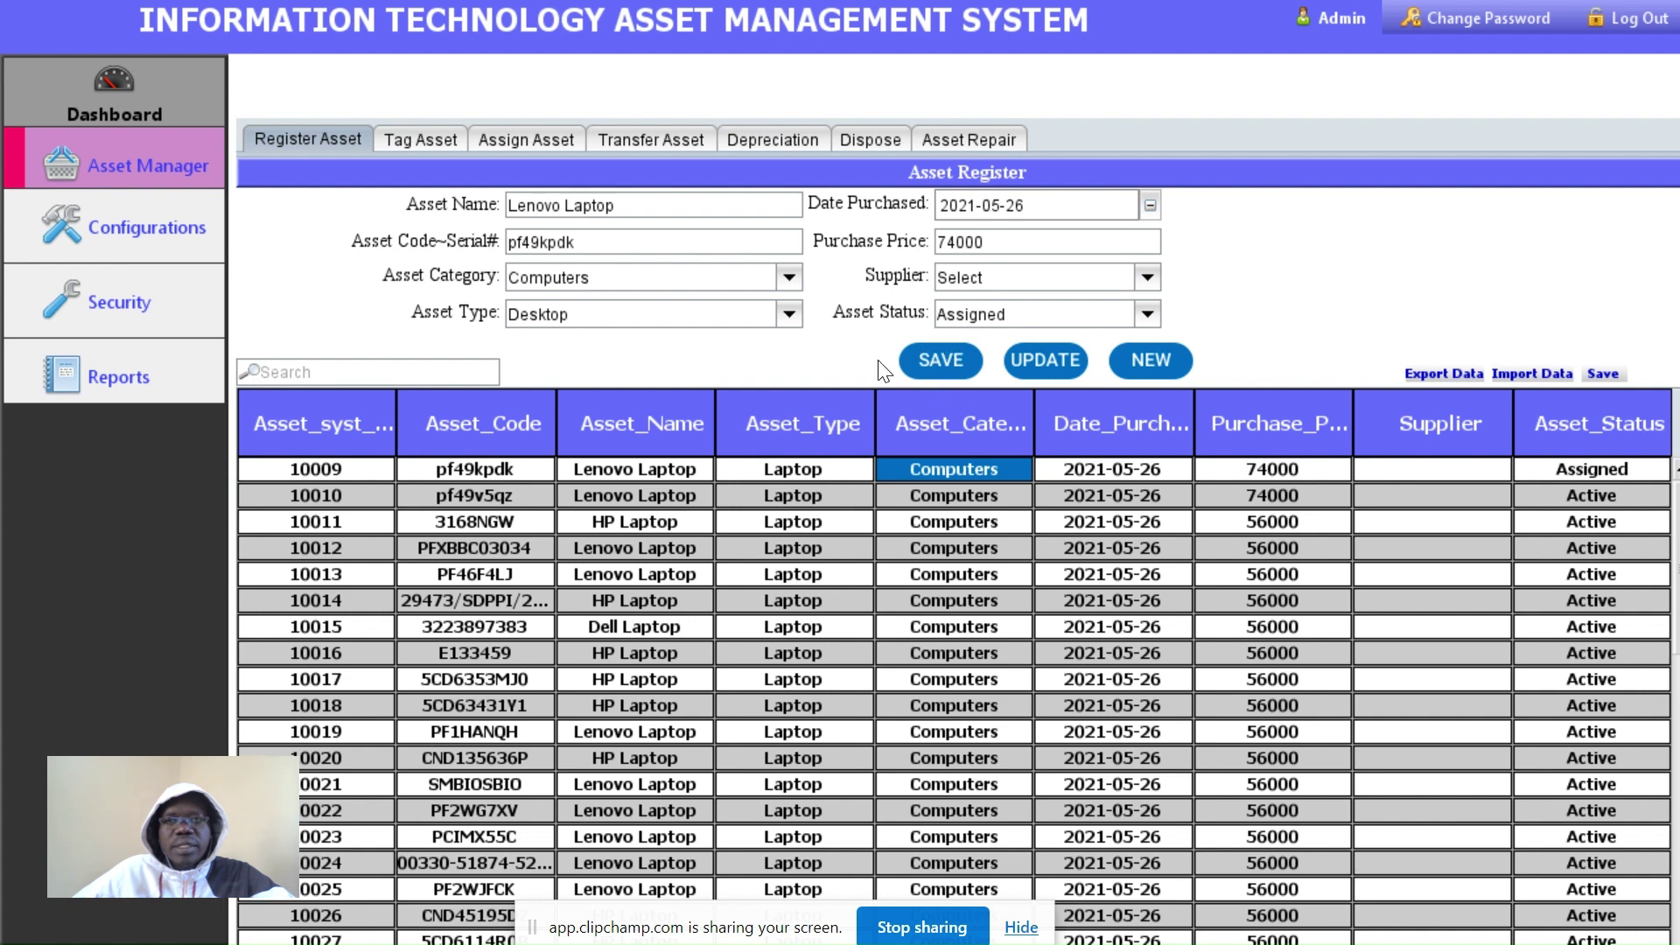
left_click(985, 497)
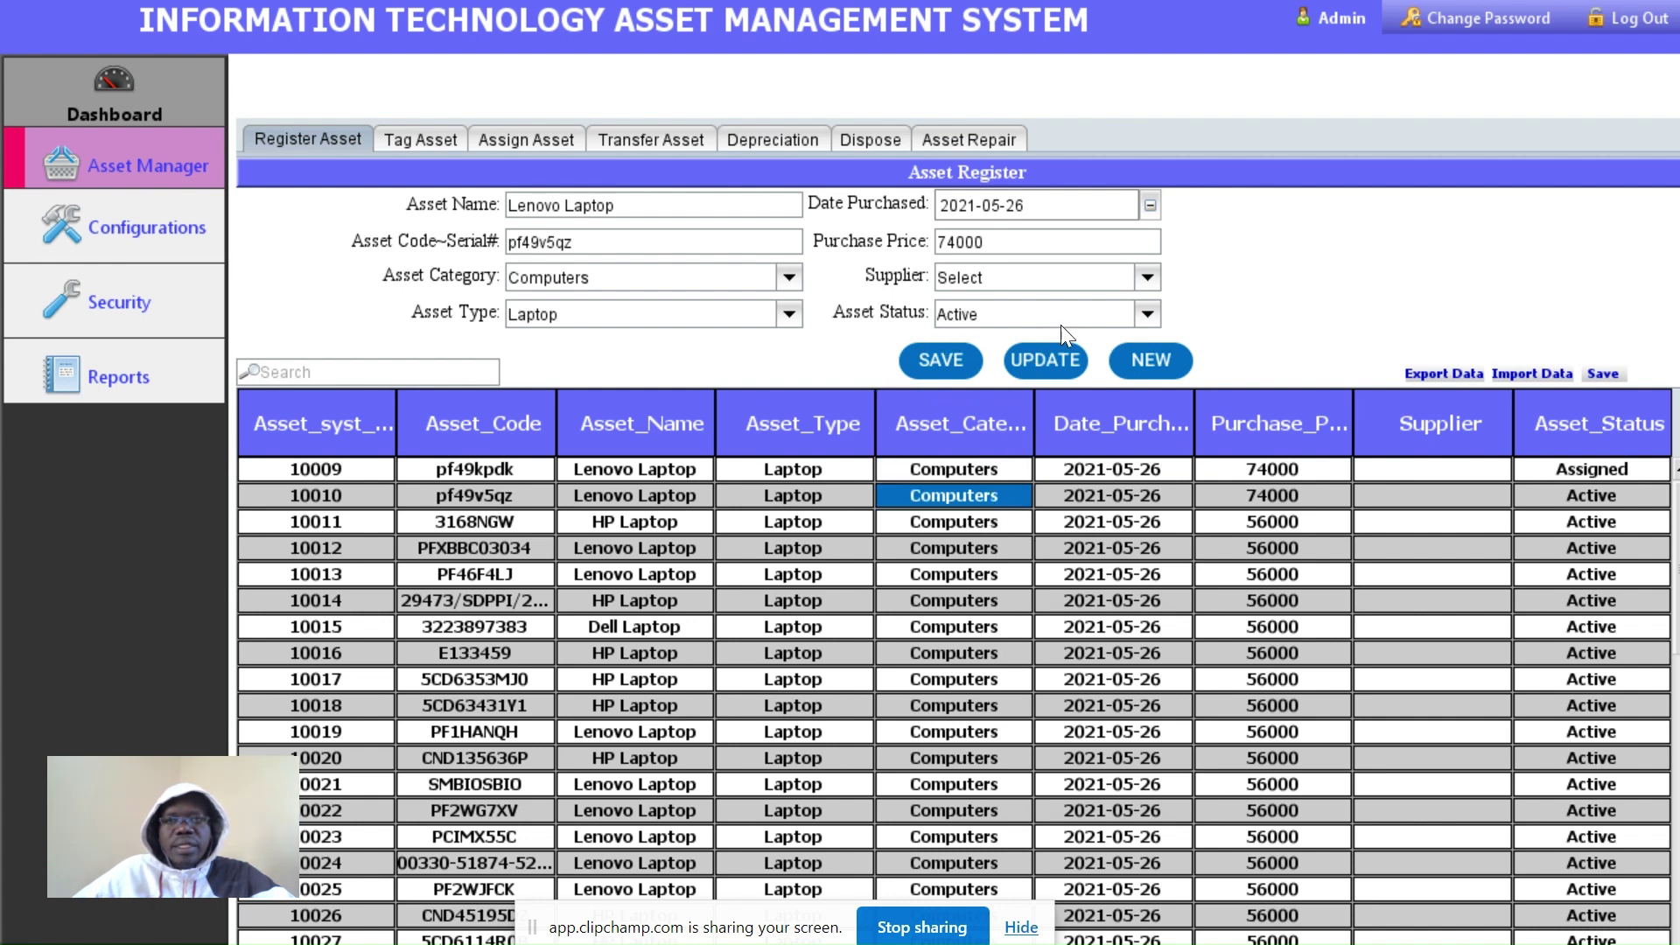
left_click(1145, 315)
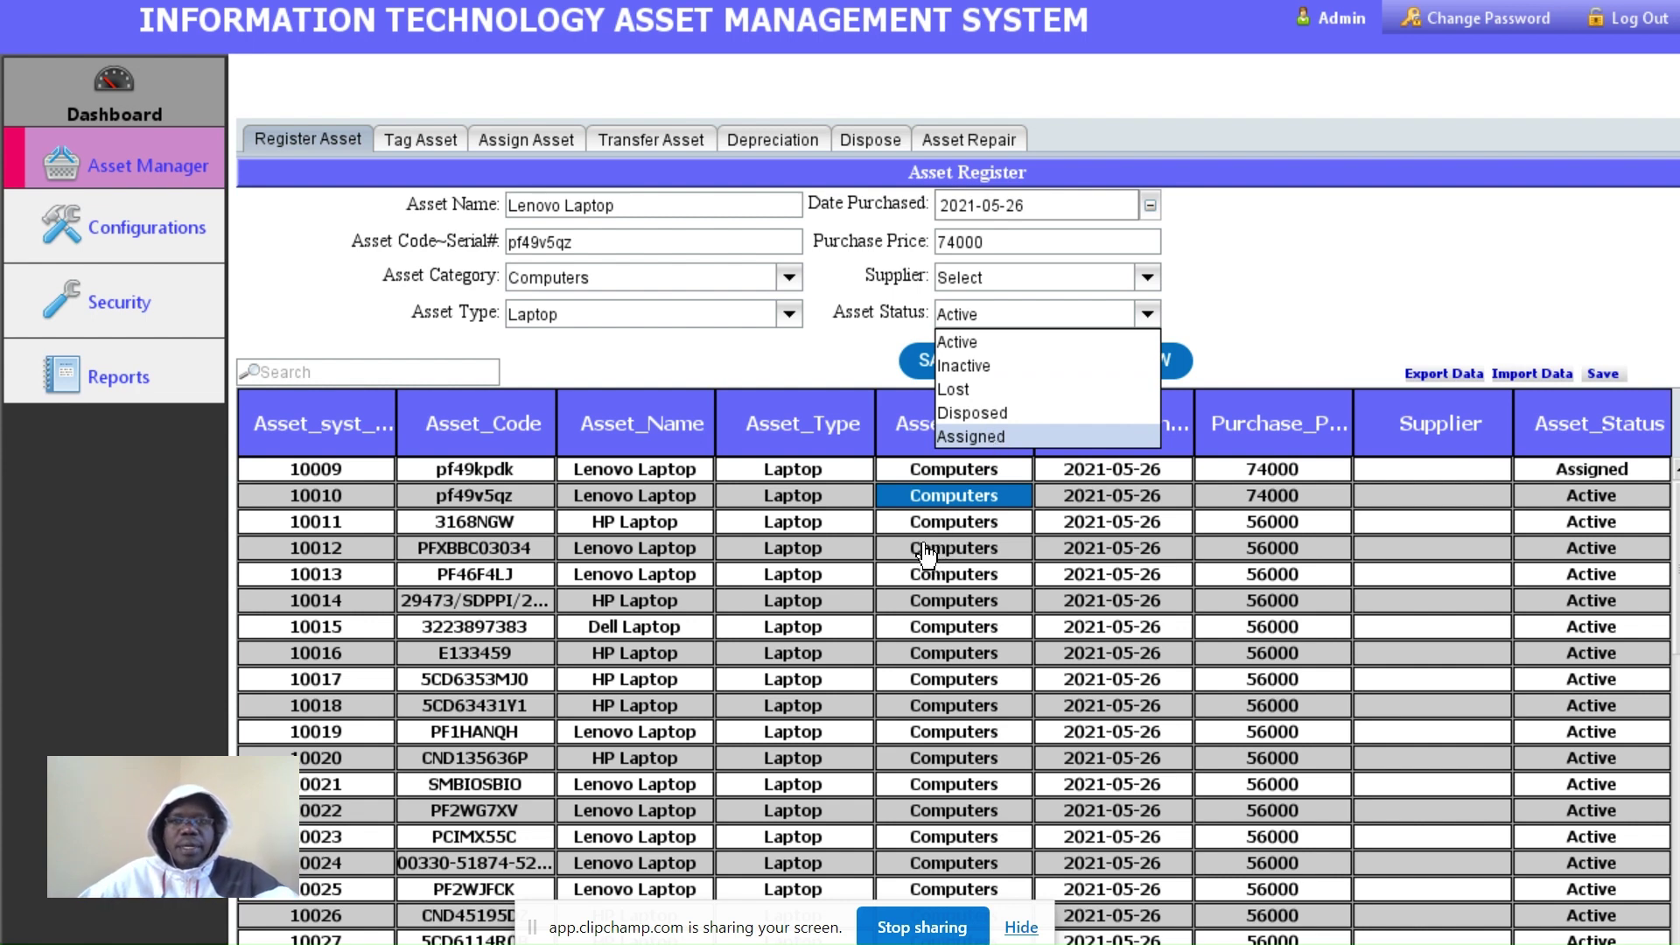
Select the Lenovo Laptop pf49kpdk for tagging and dismiss the tag update without accepting it
left_click(424, 138)
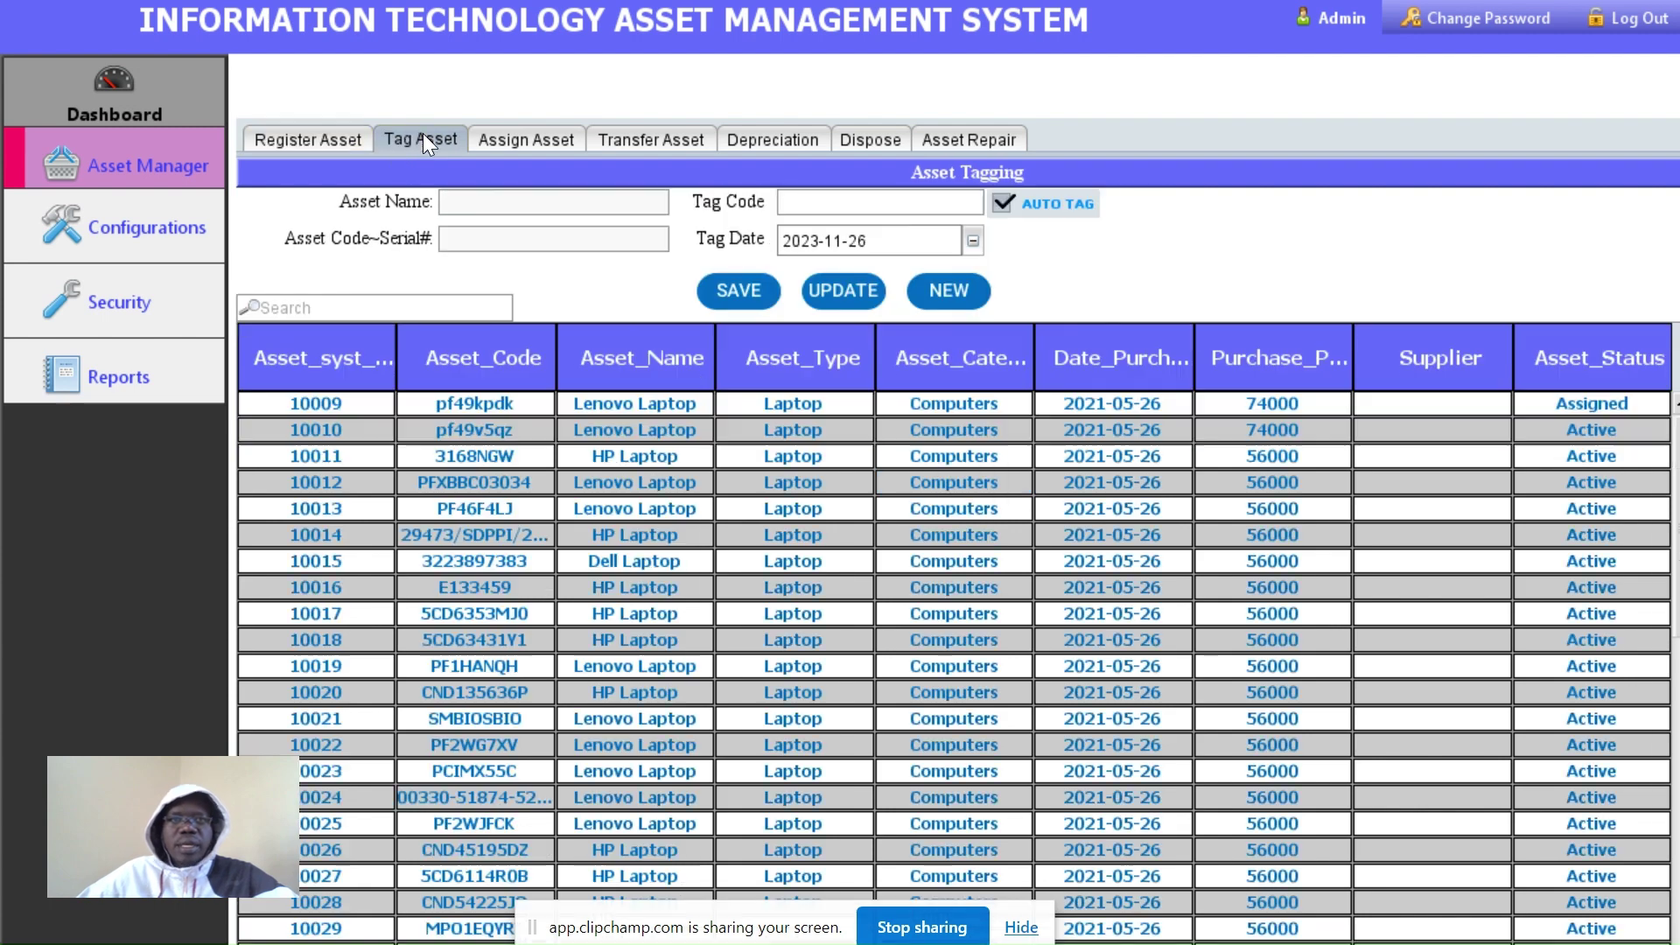
left_click(312, 138)
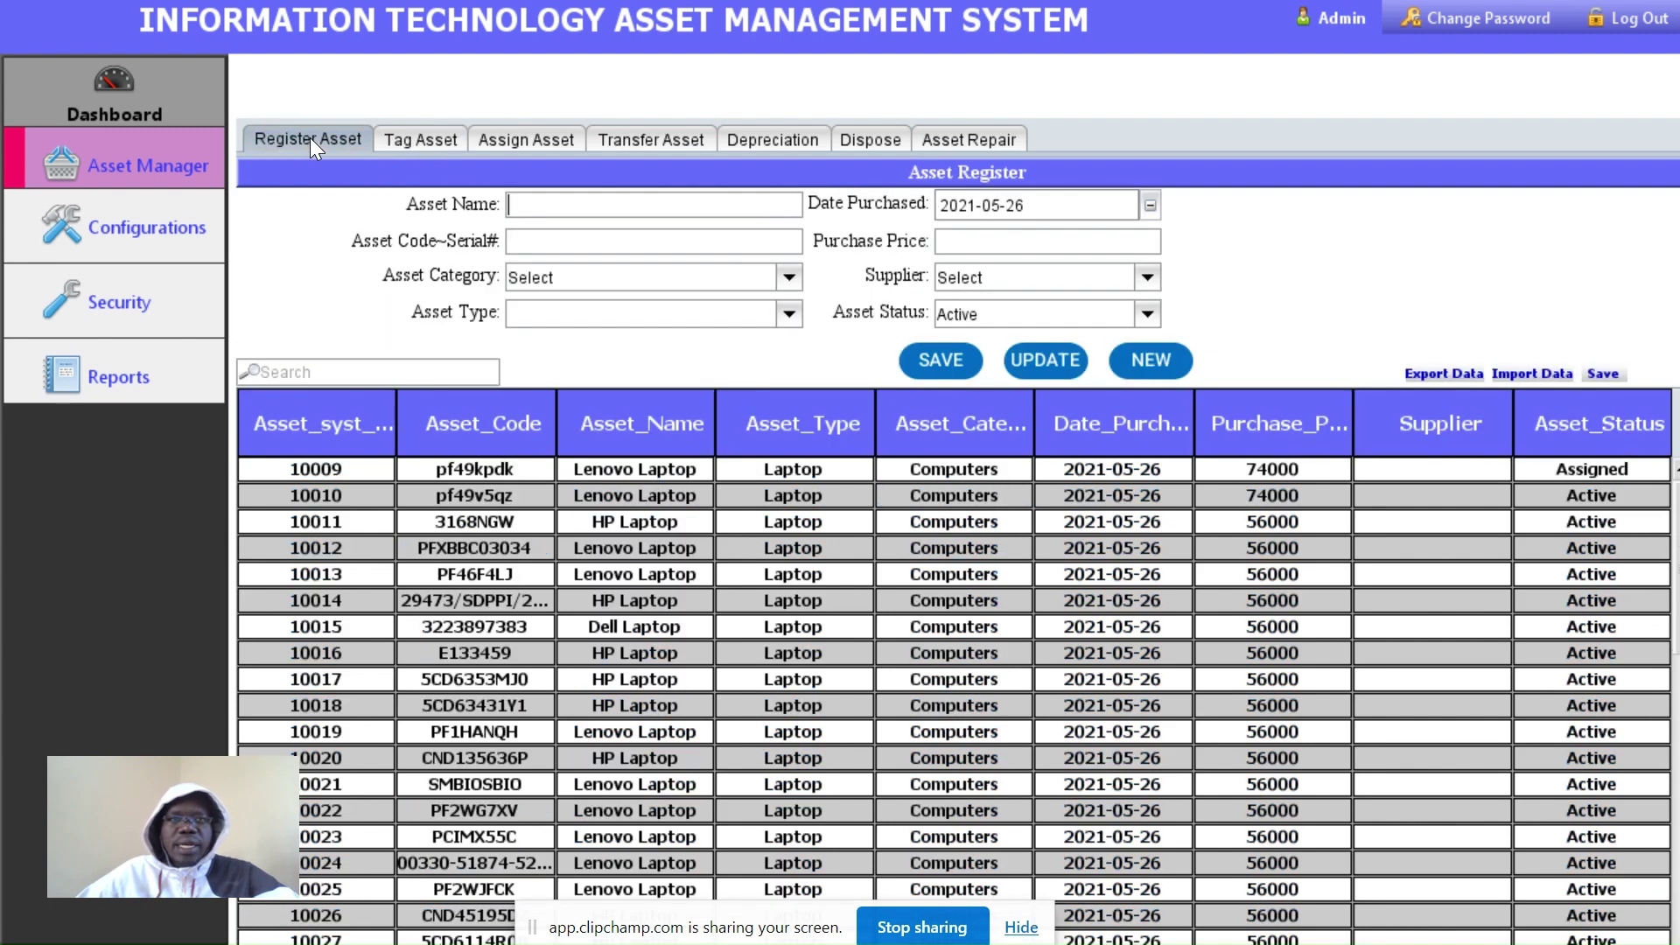
left_click(405, 133)
left_click(953, 403)
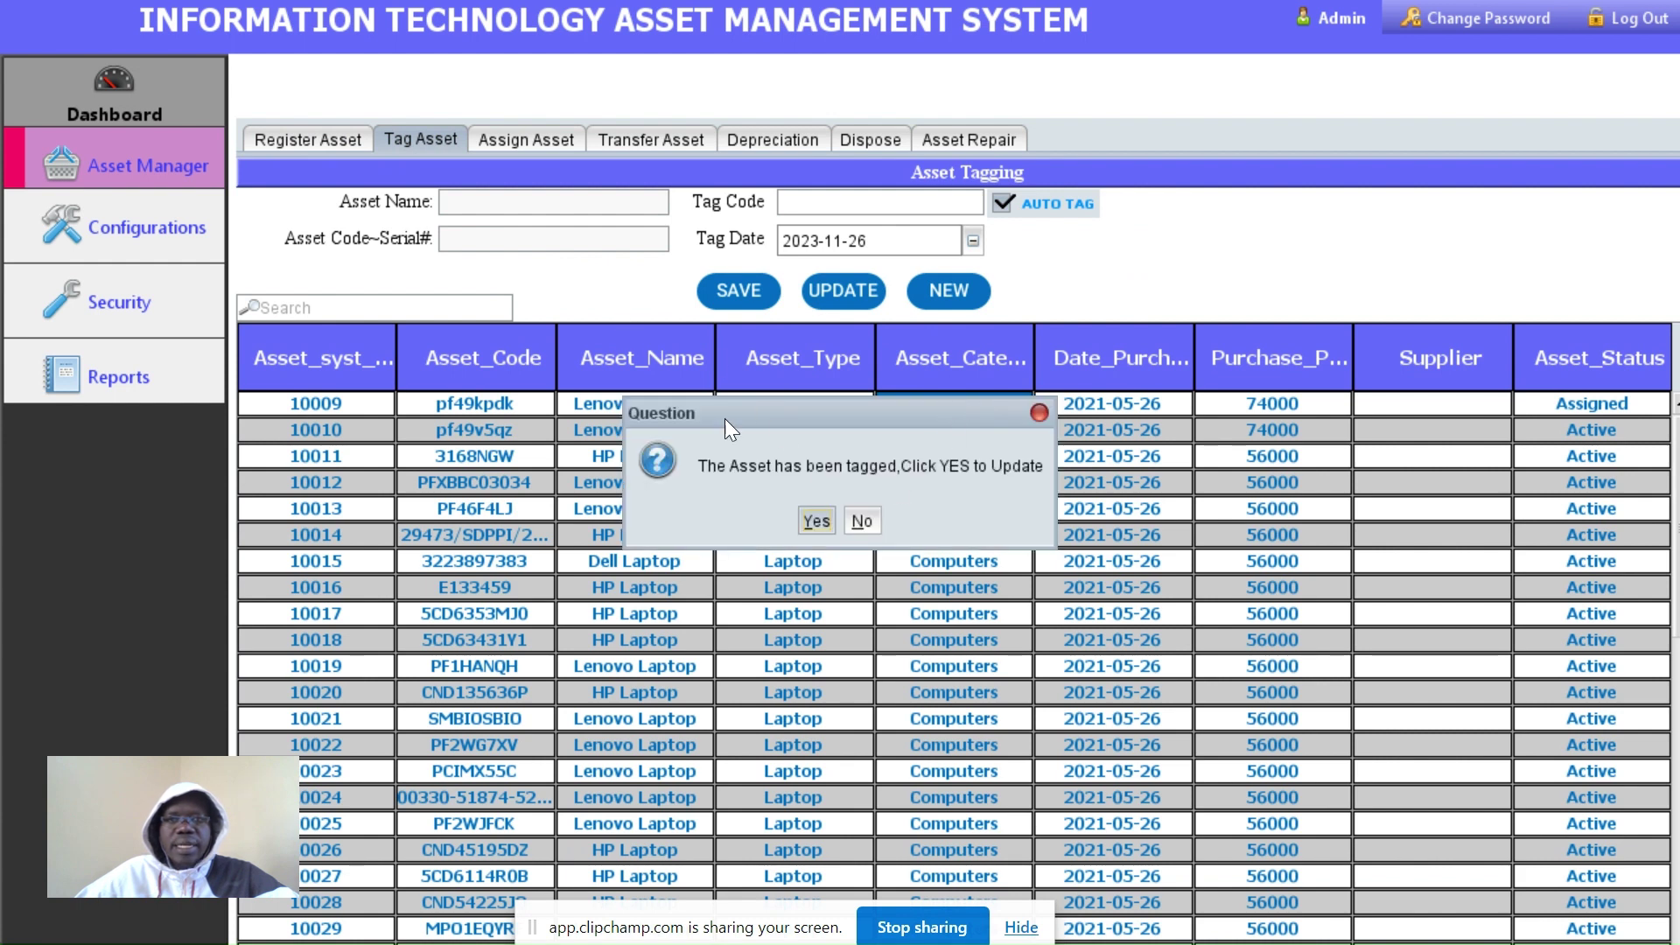
left_click(1040, 413)
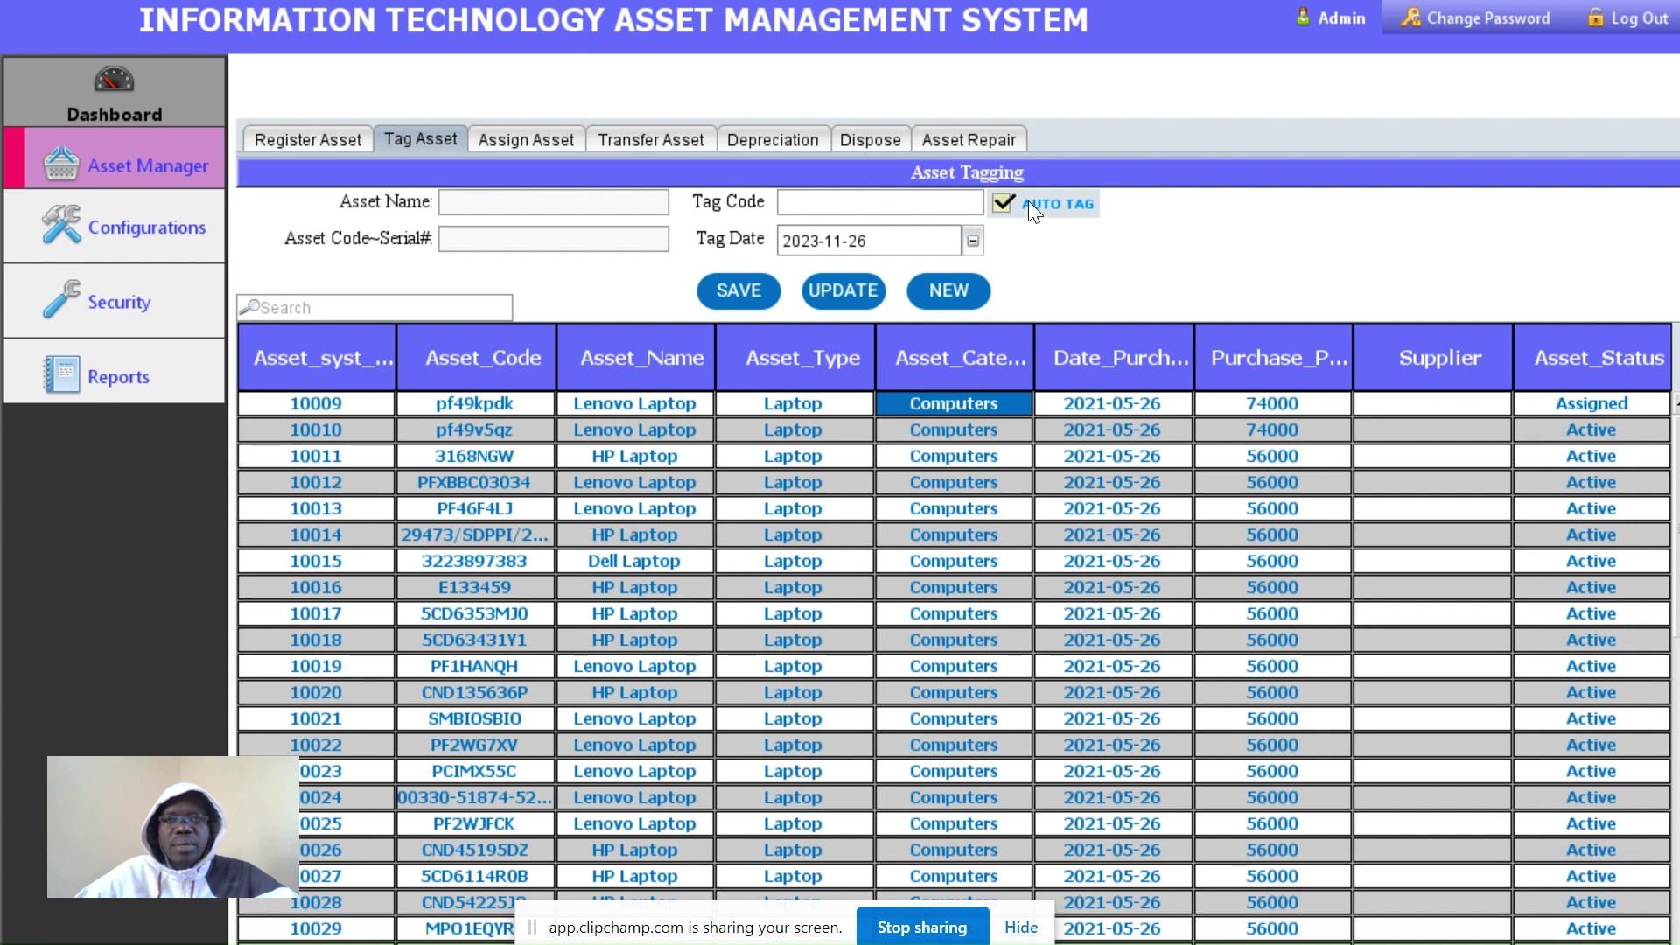
Select the HP Laptop 5CD6353MJ0 for tagging and turn off Auto Tag to allow manual entry of the tag code
left_click(814, 615)
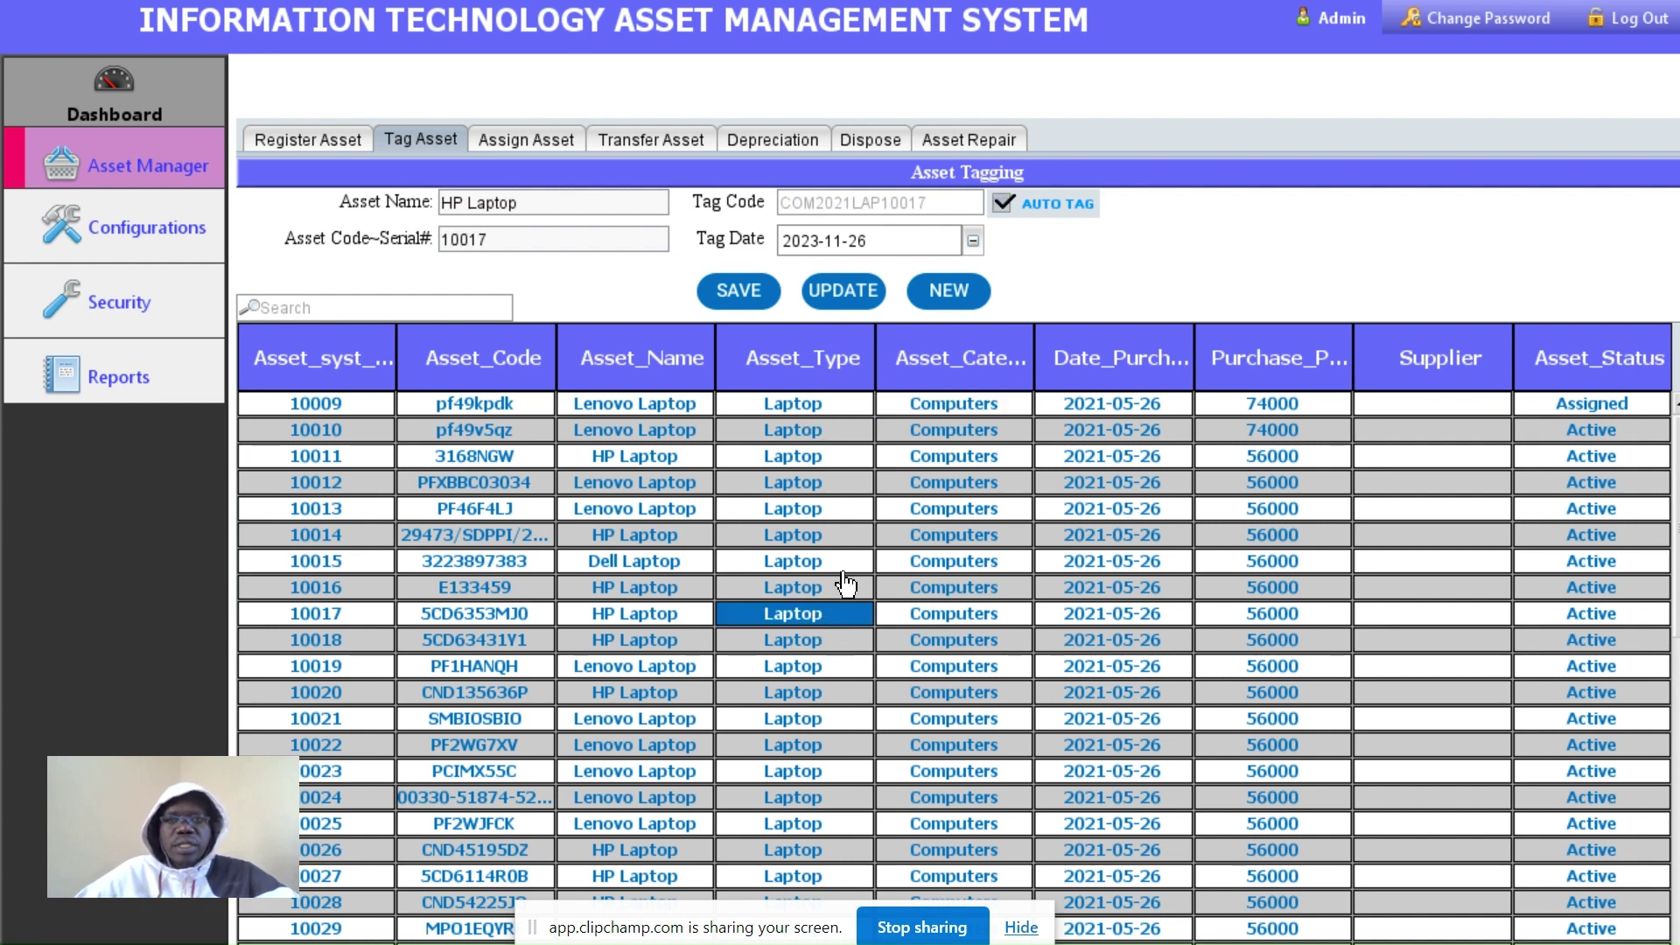
left_click(1004, 204)
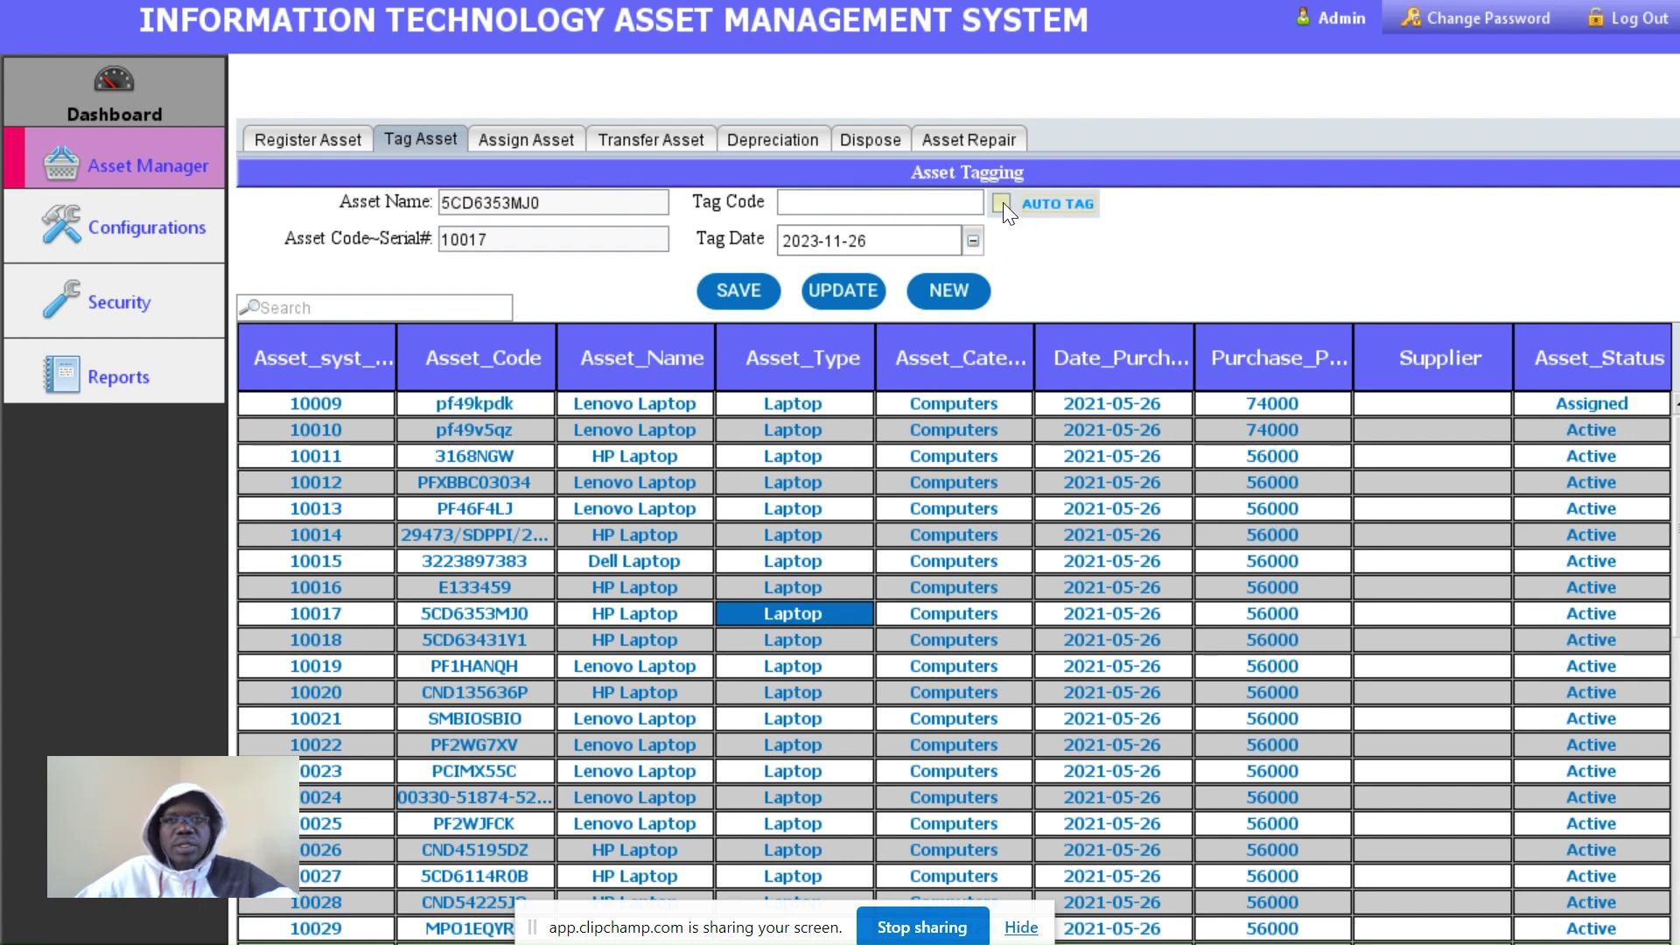
left_click(807, 195)
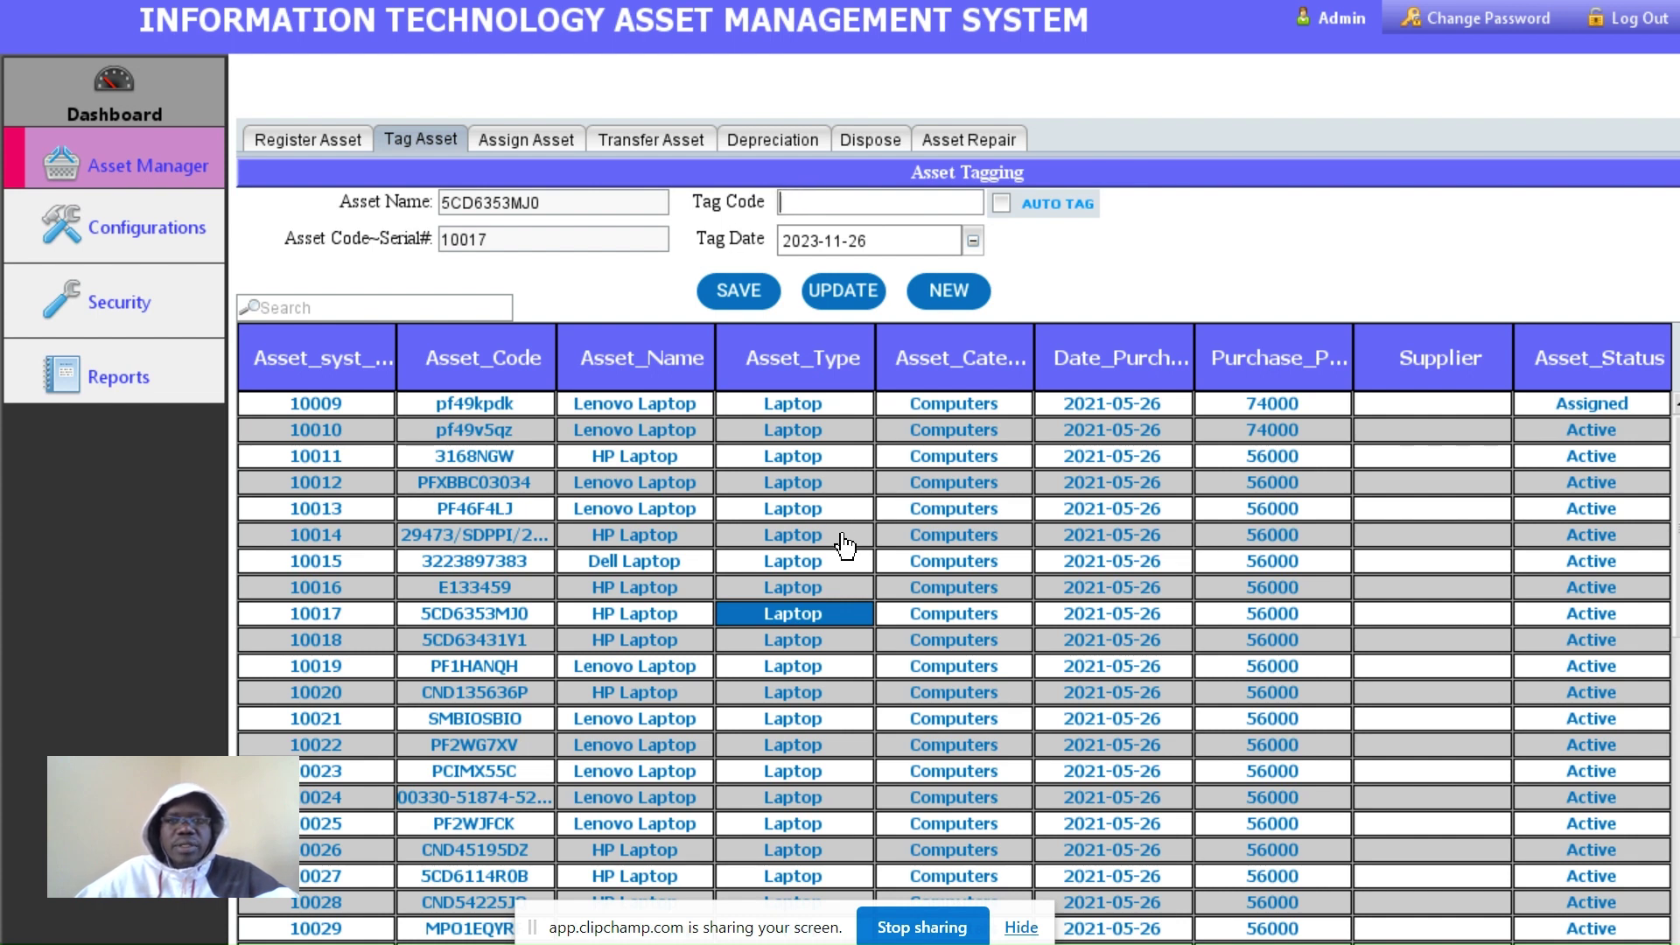
Try the tag update choices on laptops PFXBBC03034 and pf49kpdk, ending by declining the update for pf49kpdk
left_click(793, 483)
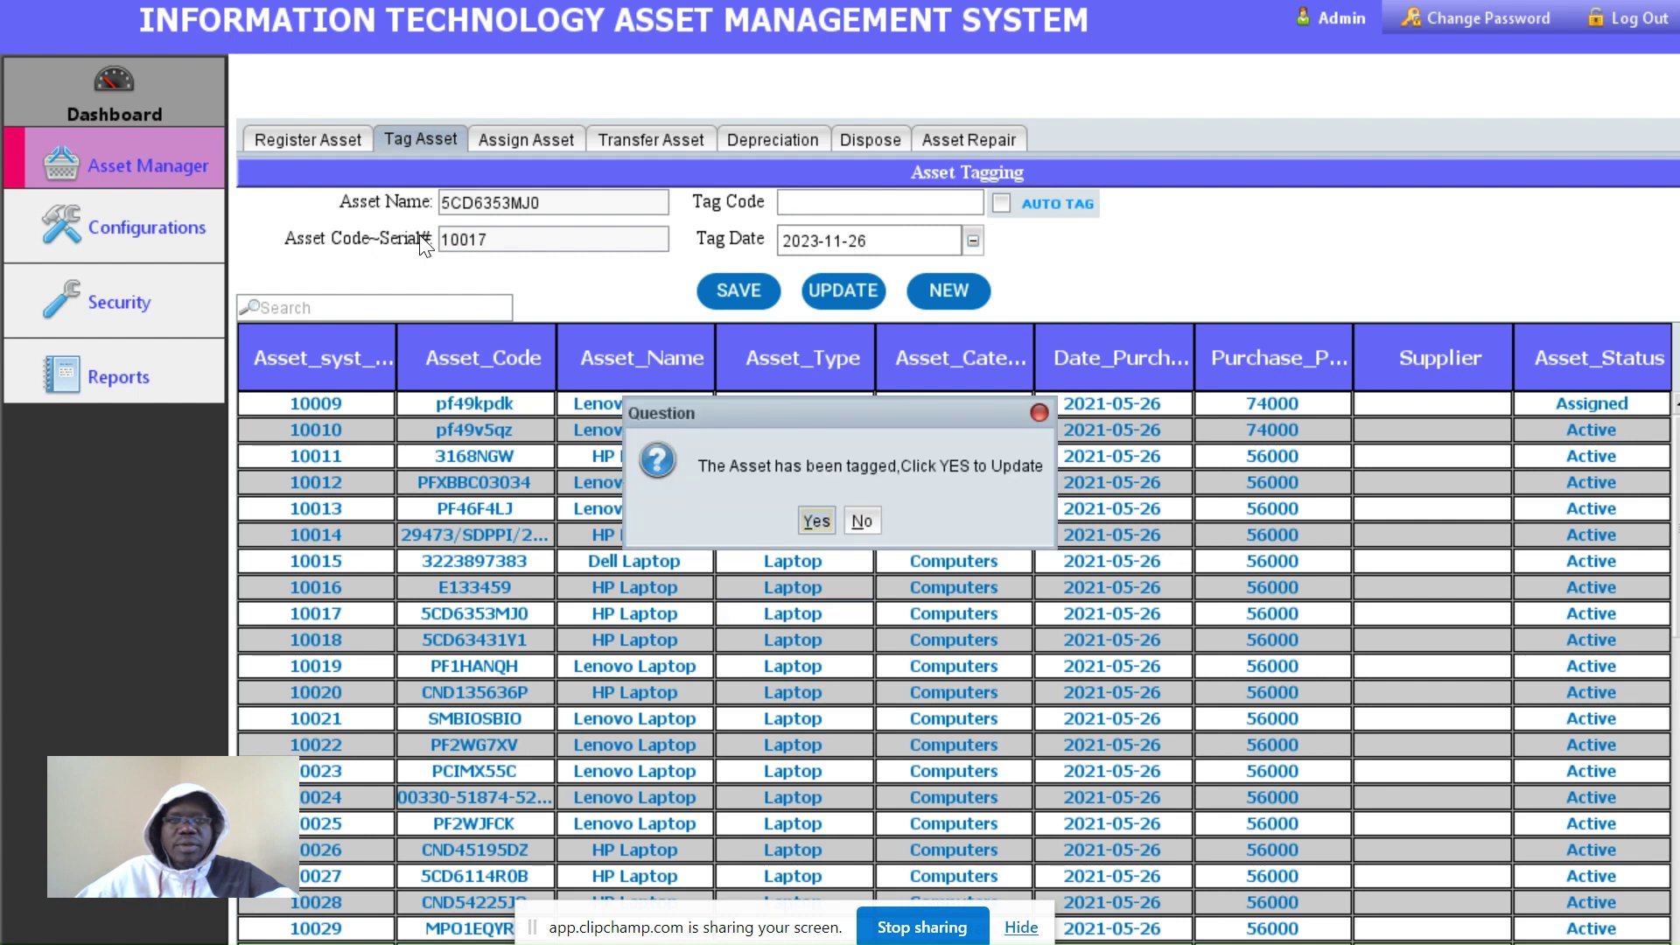
left_click(1040, 412)
left_click(812, 407)
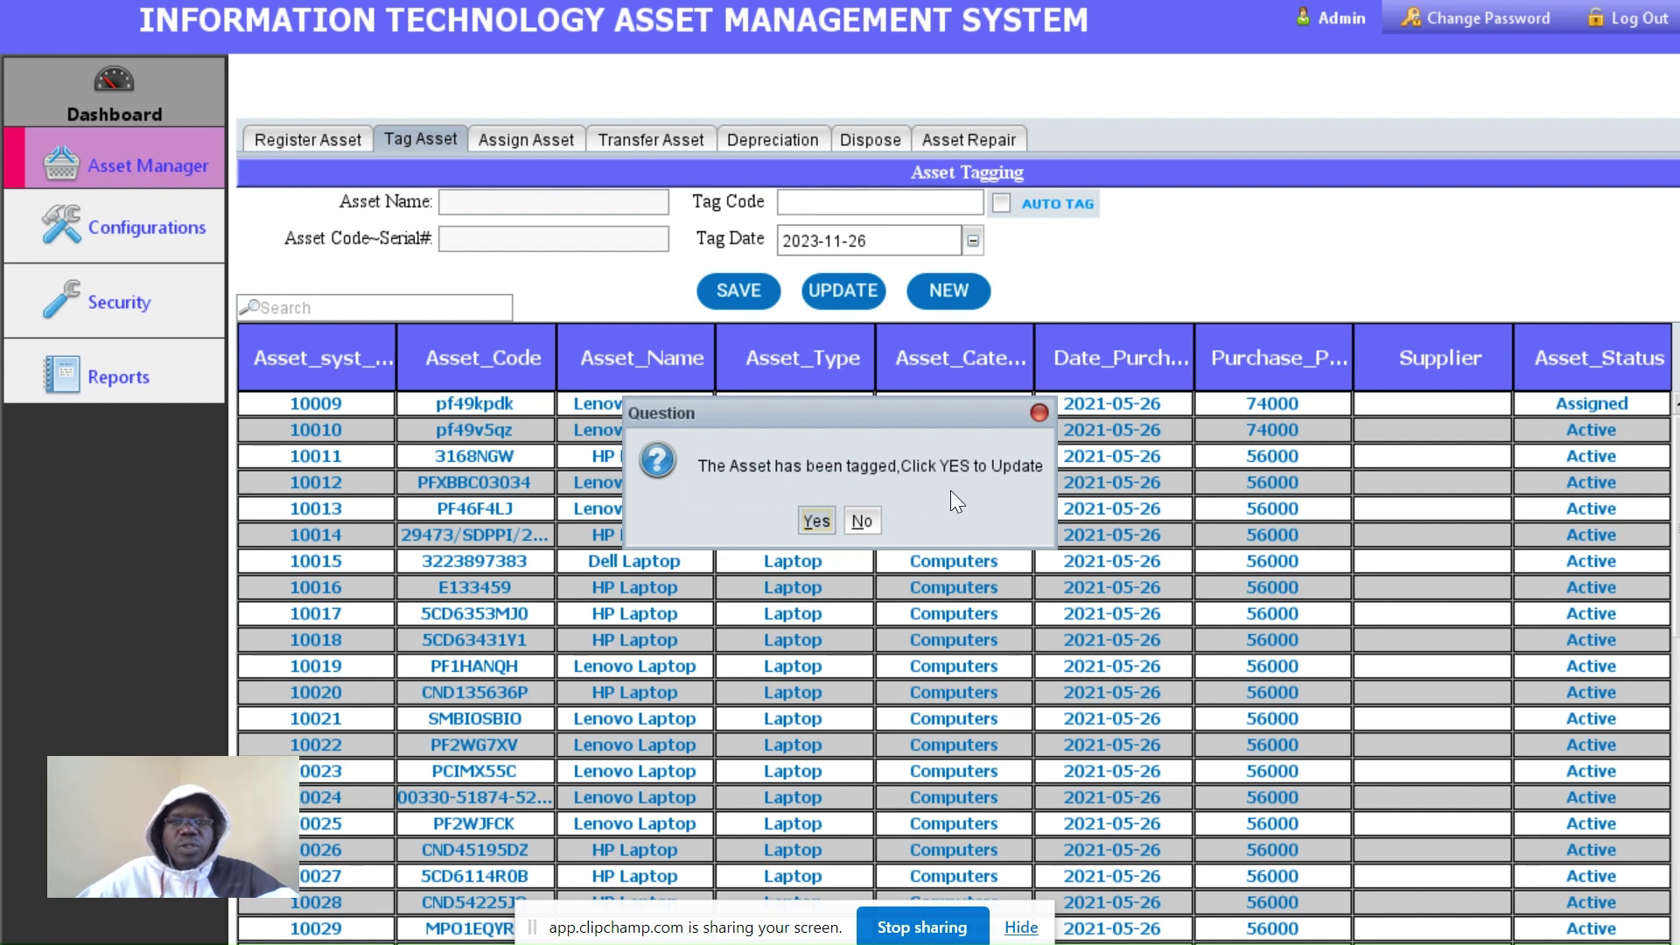
left_click(814, 525)
left_click(797, 405)
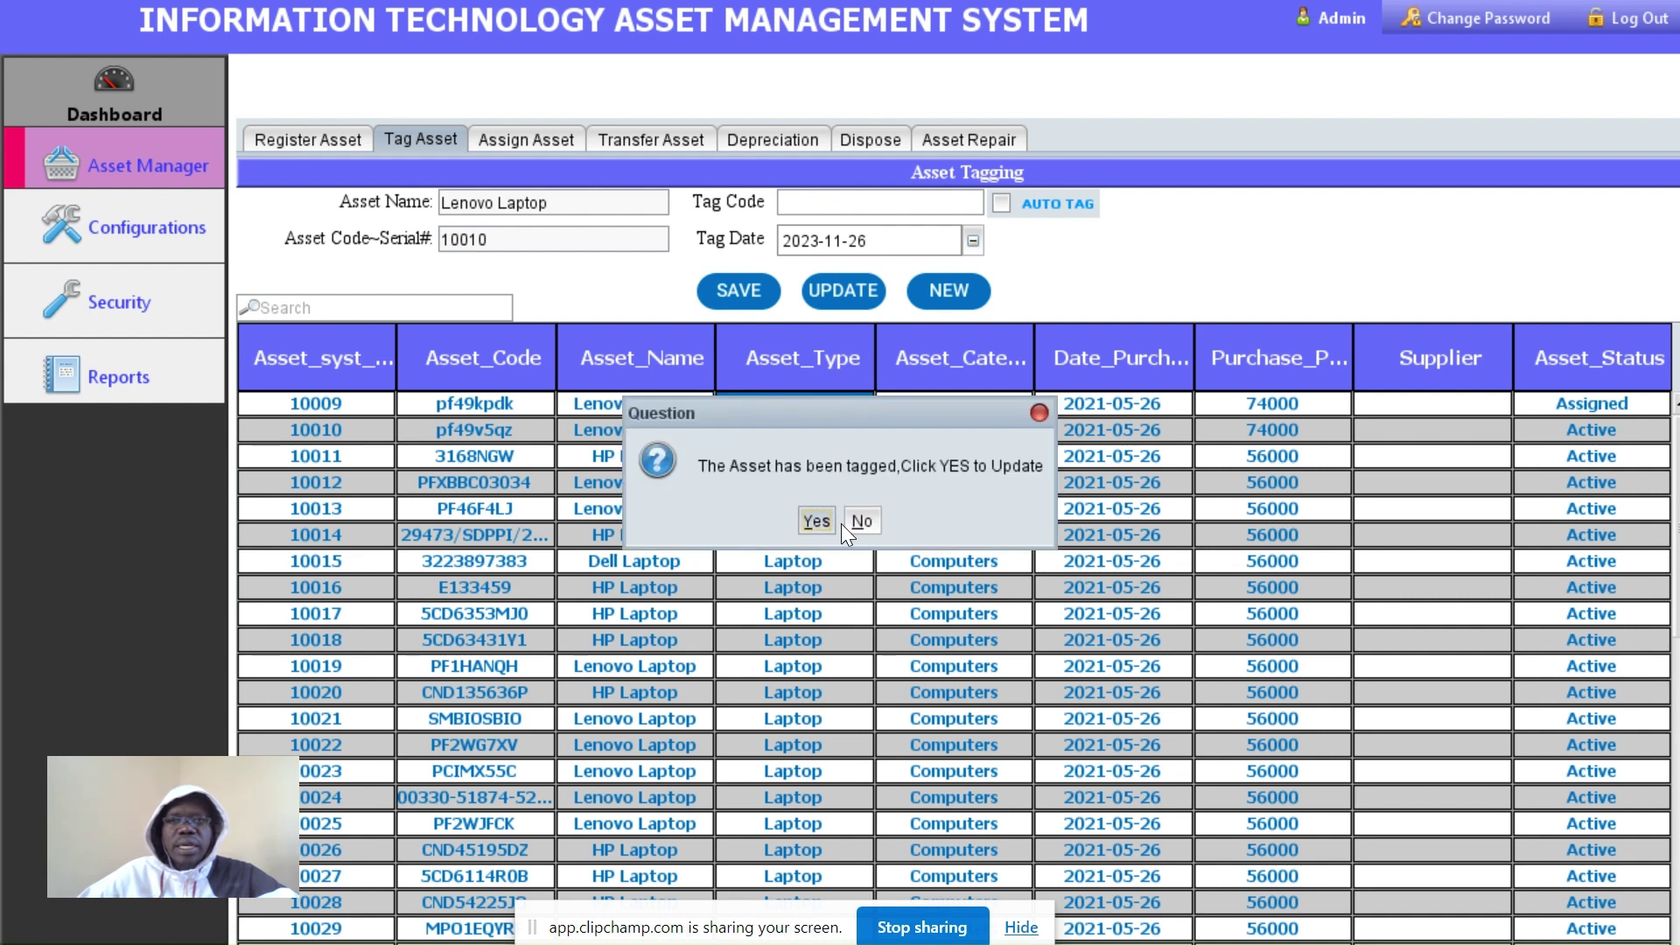
left_click(859, 521)
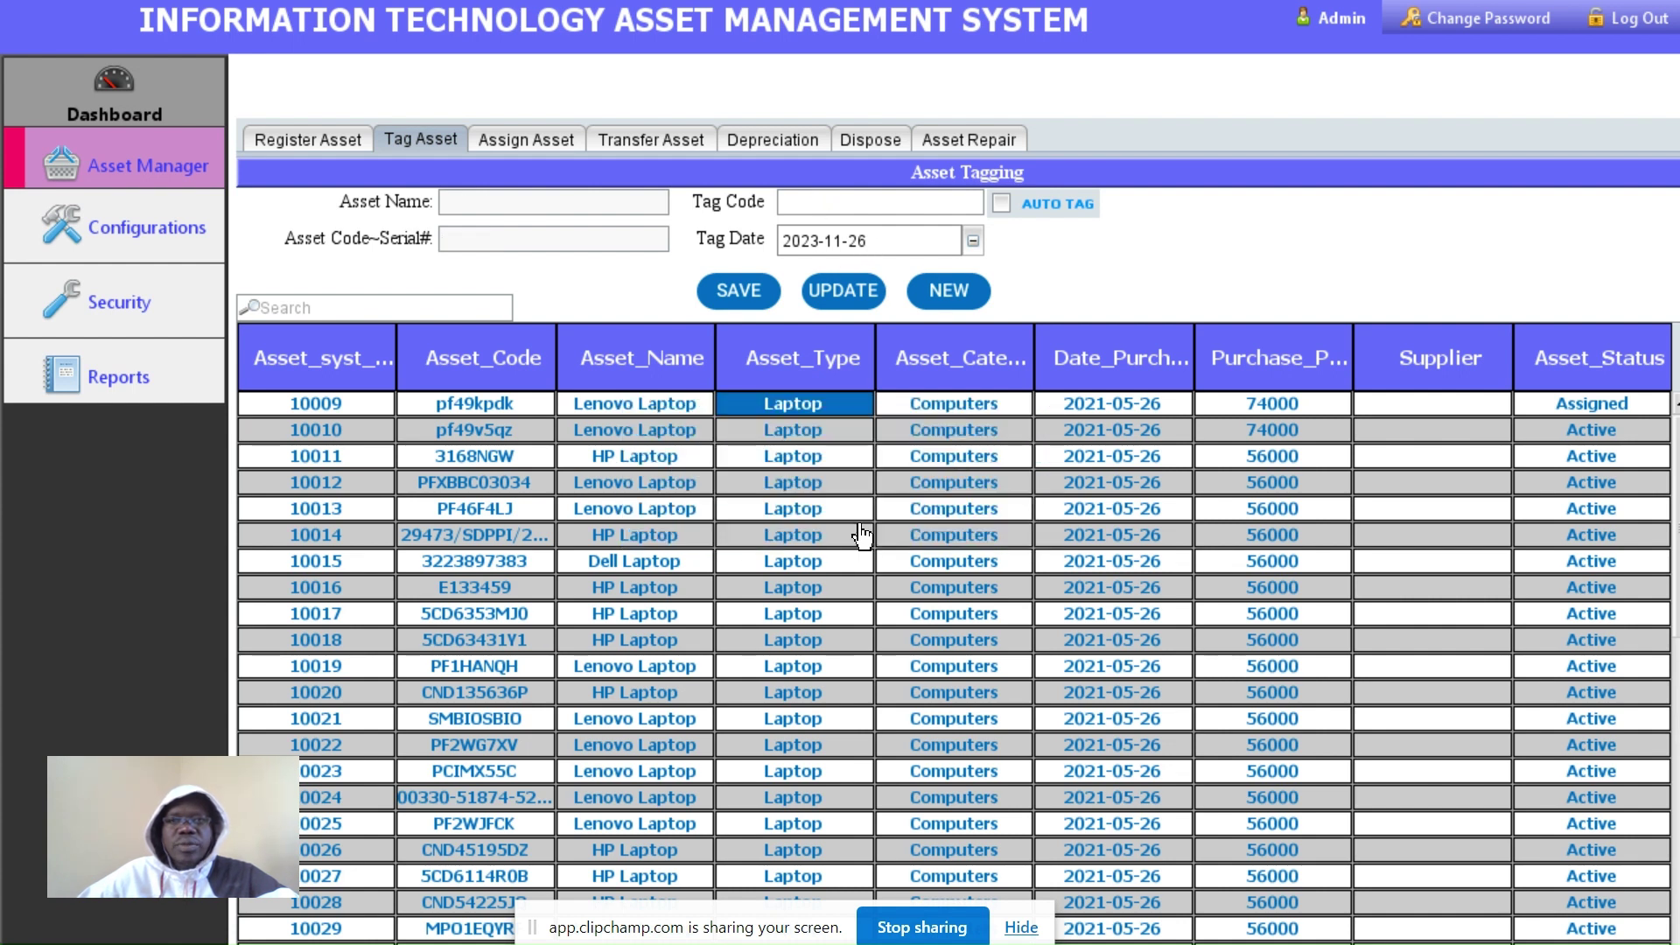
Load the tagged laptops pf49v5qz, PFXBBC03034 and PF46F4LJ in turn, accepting the tag update for each
left_click(816, 435)
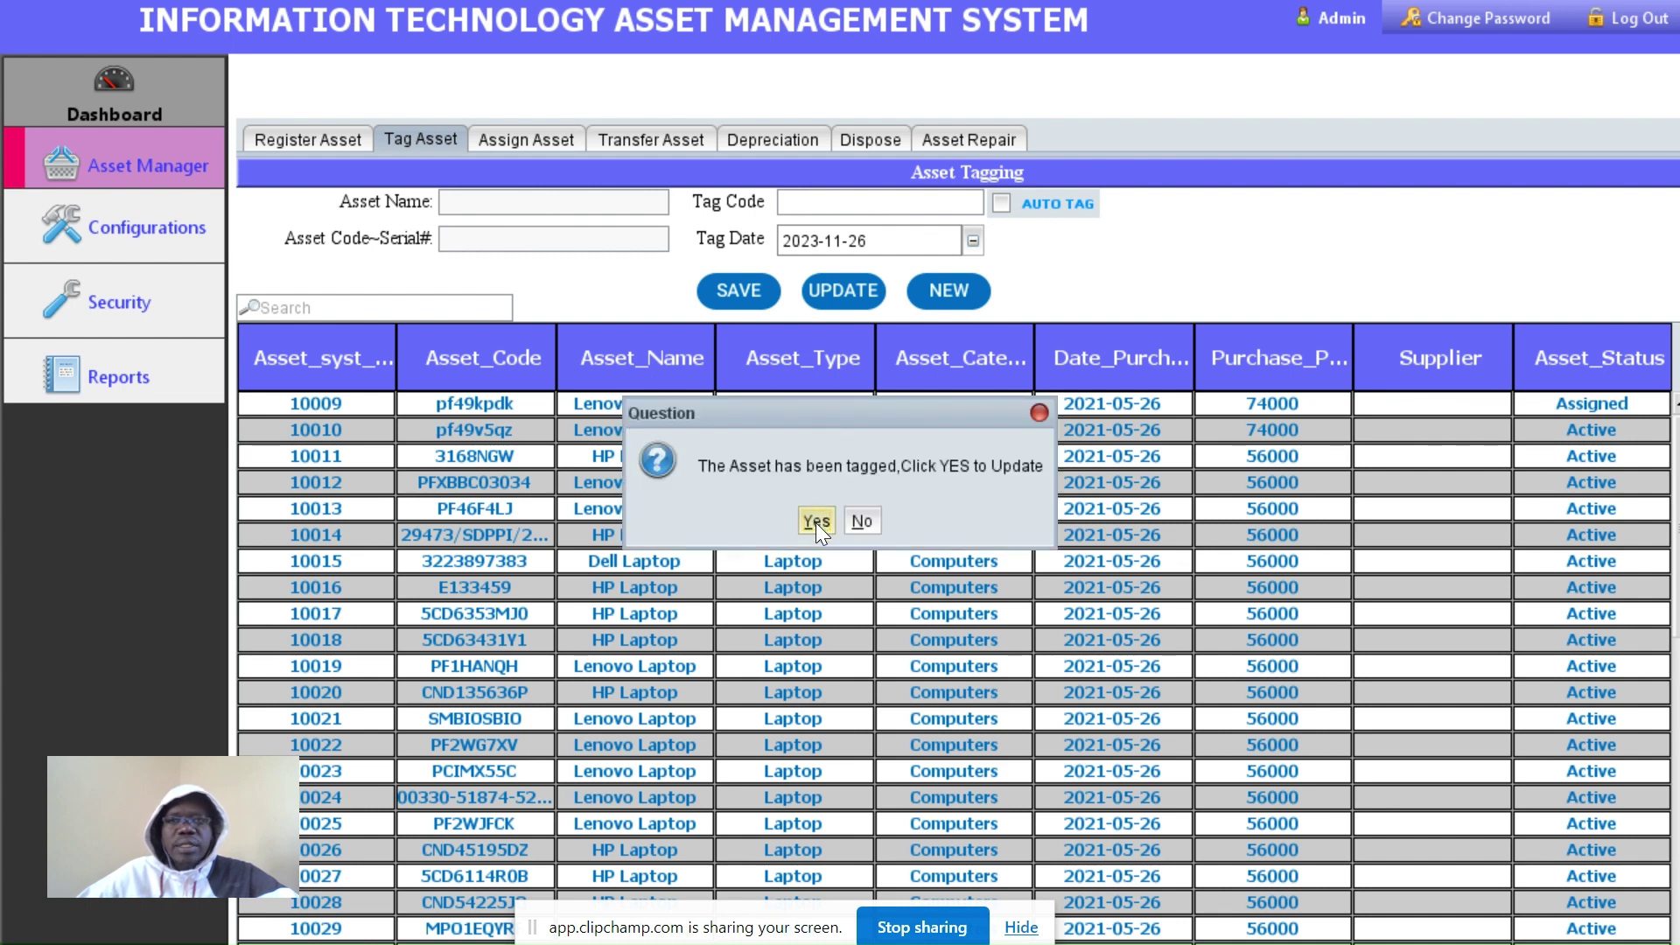
left_click(816, 521)
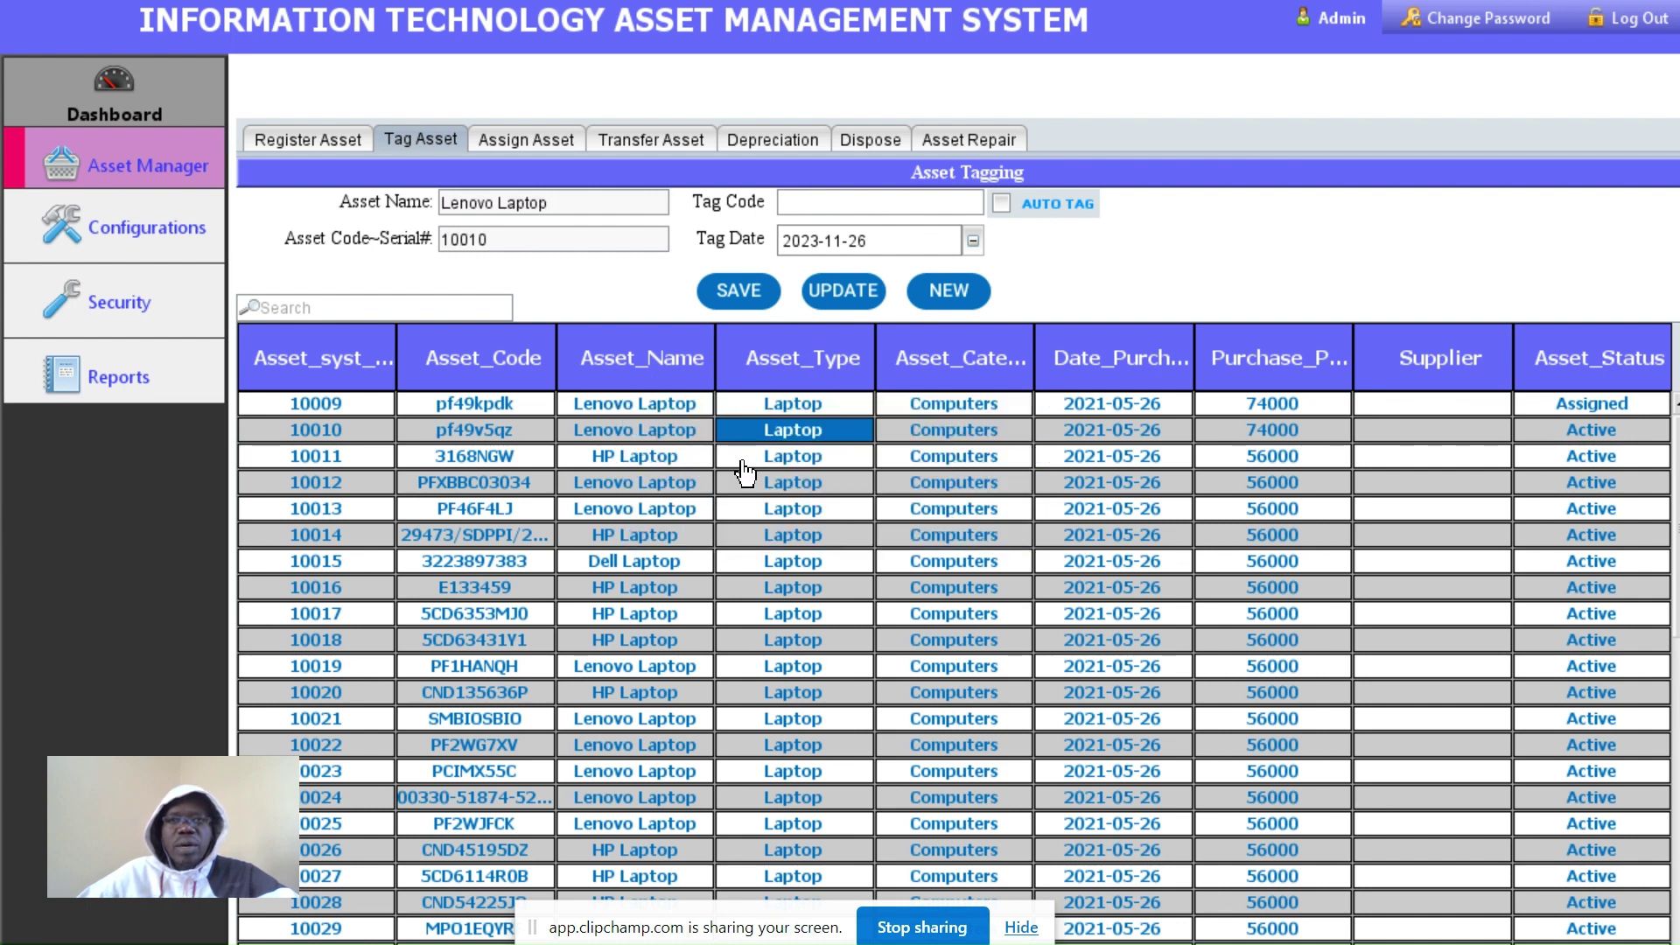
left_click(800, 483)
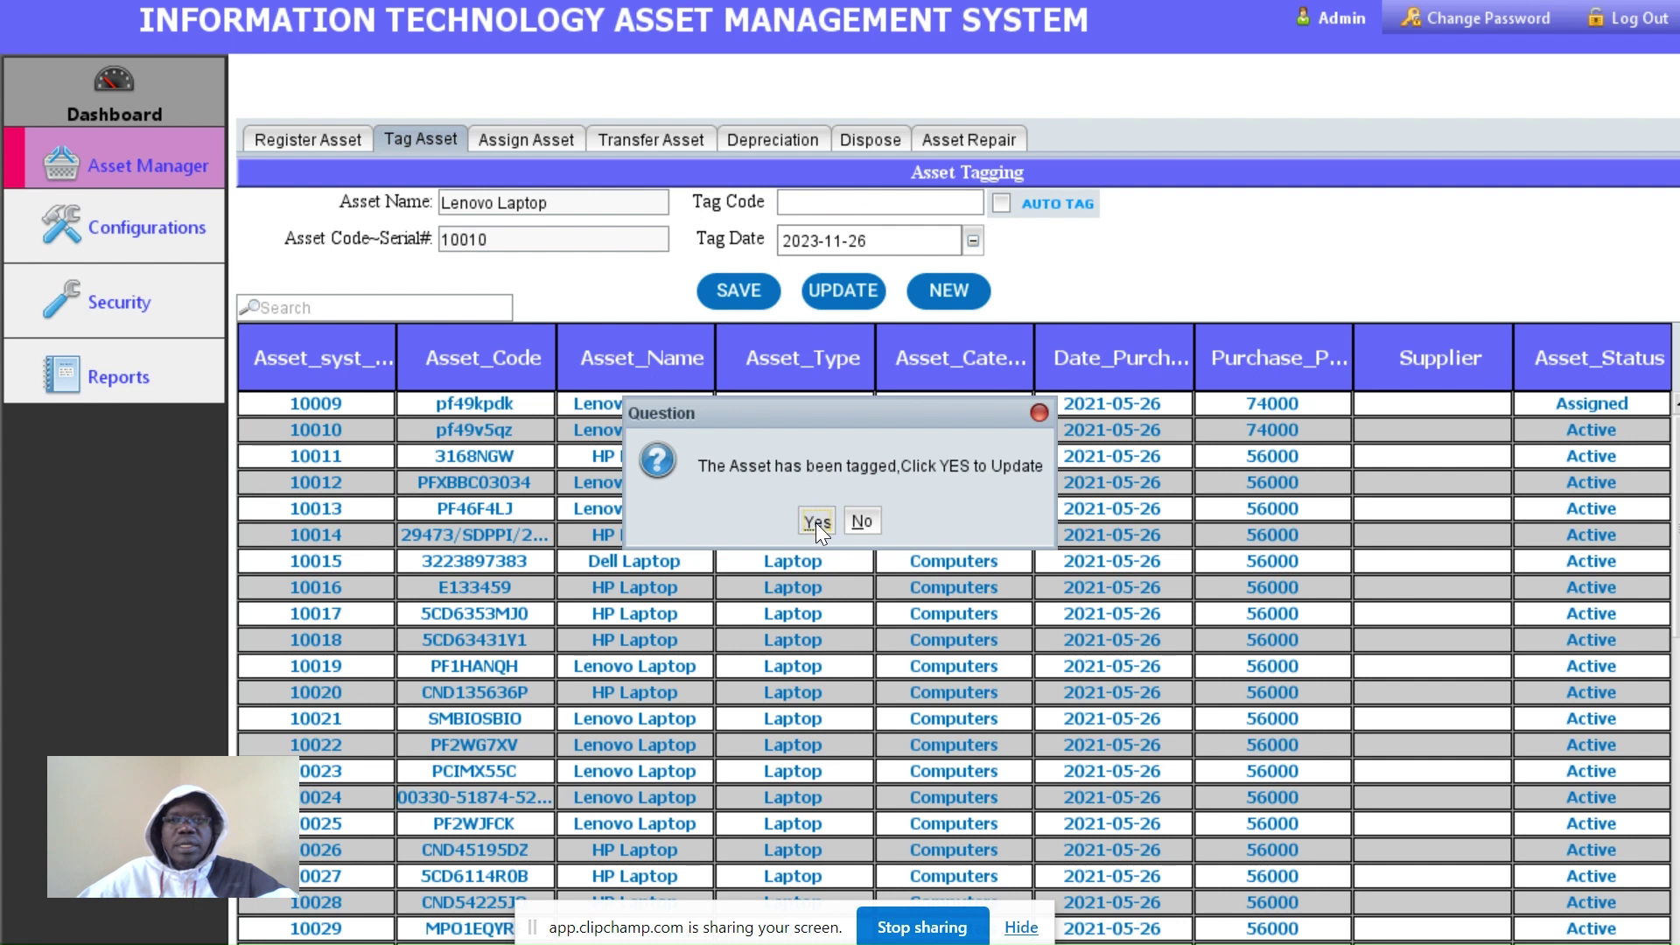
left_click(816, 522)
left_click(821, 509)
left_click(818, 520)
Select the HP Laptop 5CD63431Y1 for tagging and turn on Auto Tag to generate its tag code
left_click(790, 534)
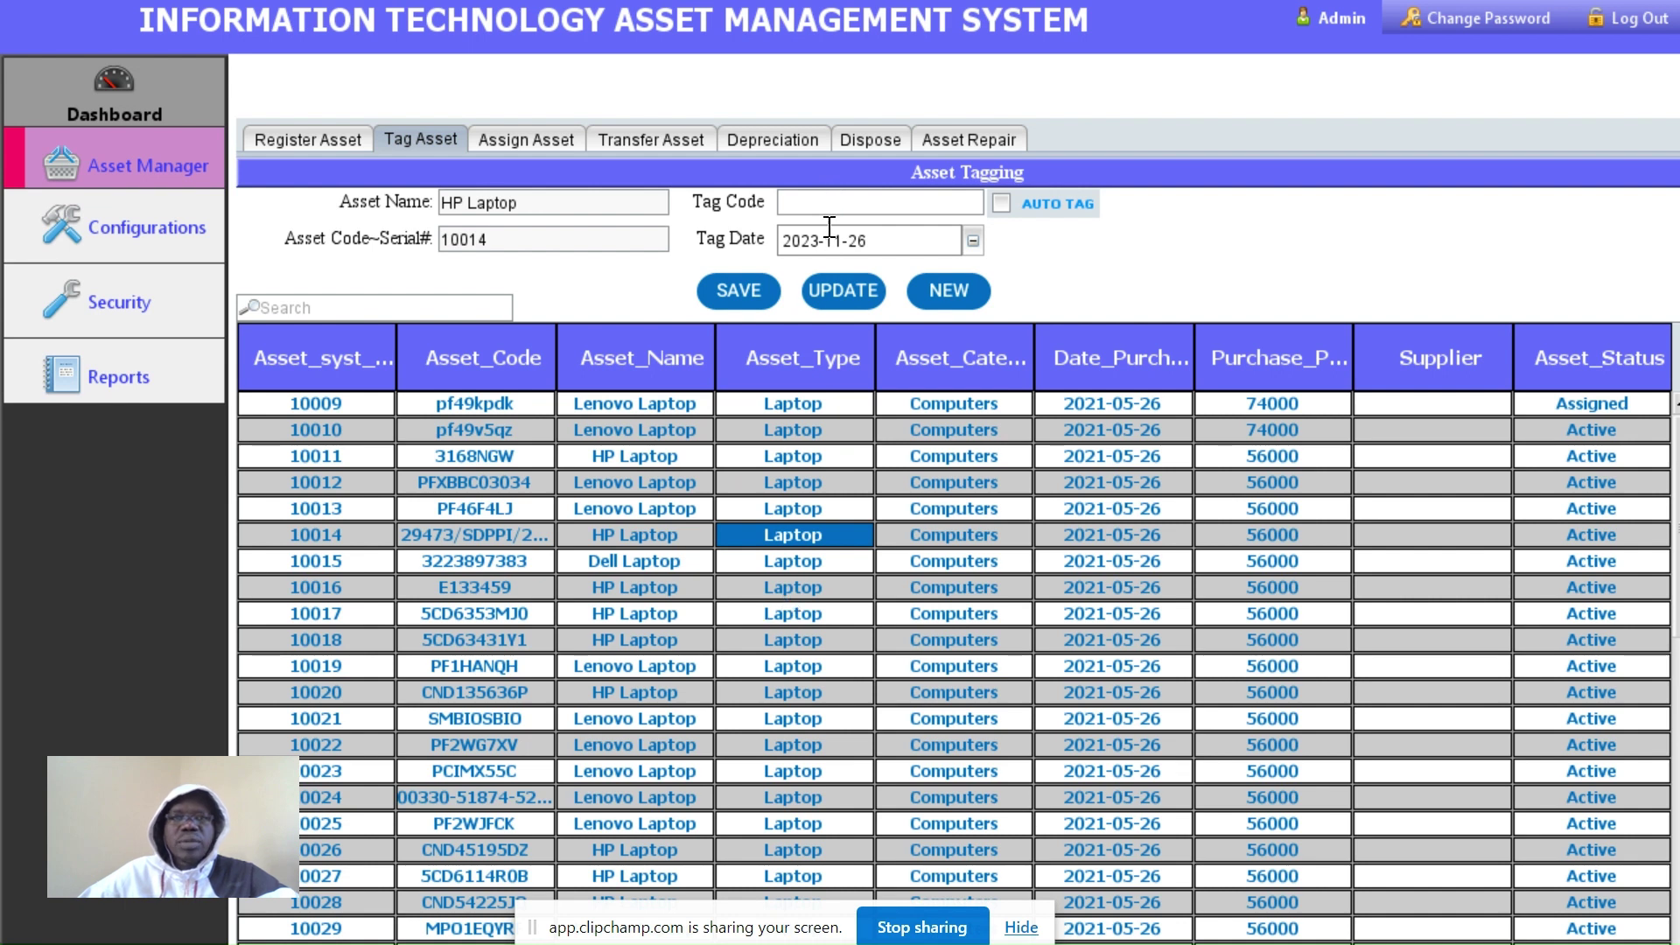
left_click(793, 639)
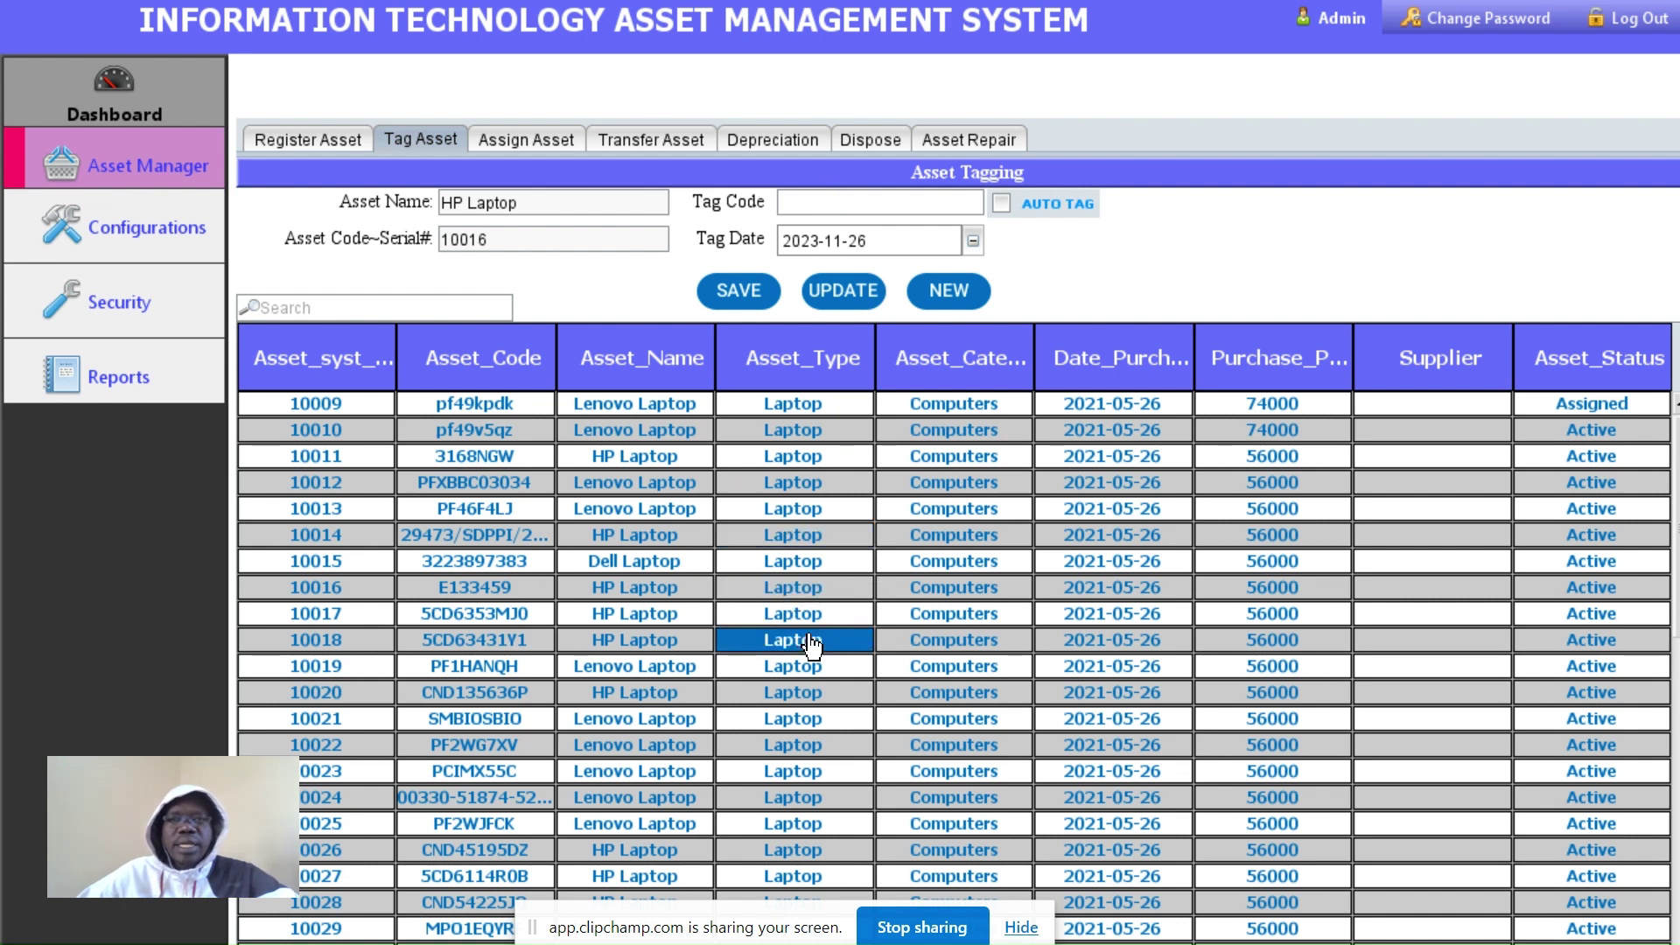
left_click(1002, 203)
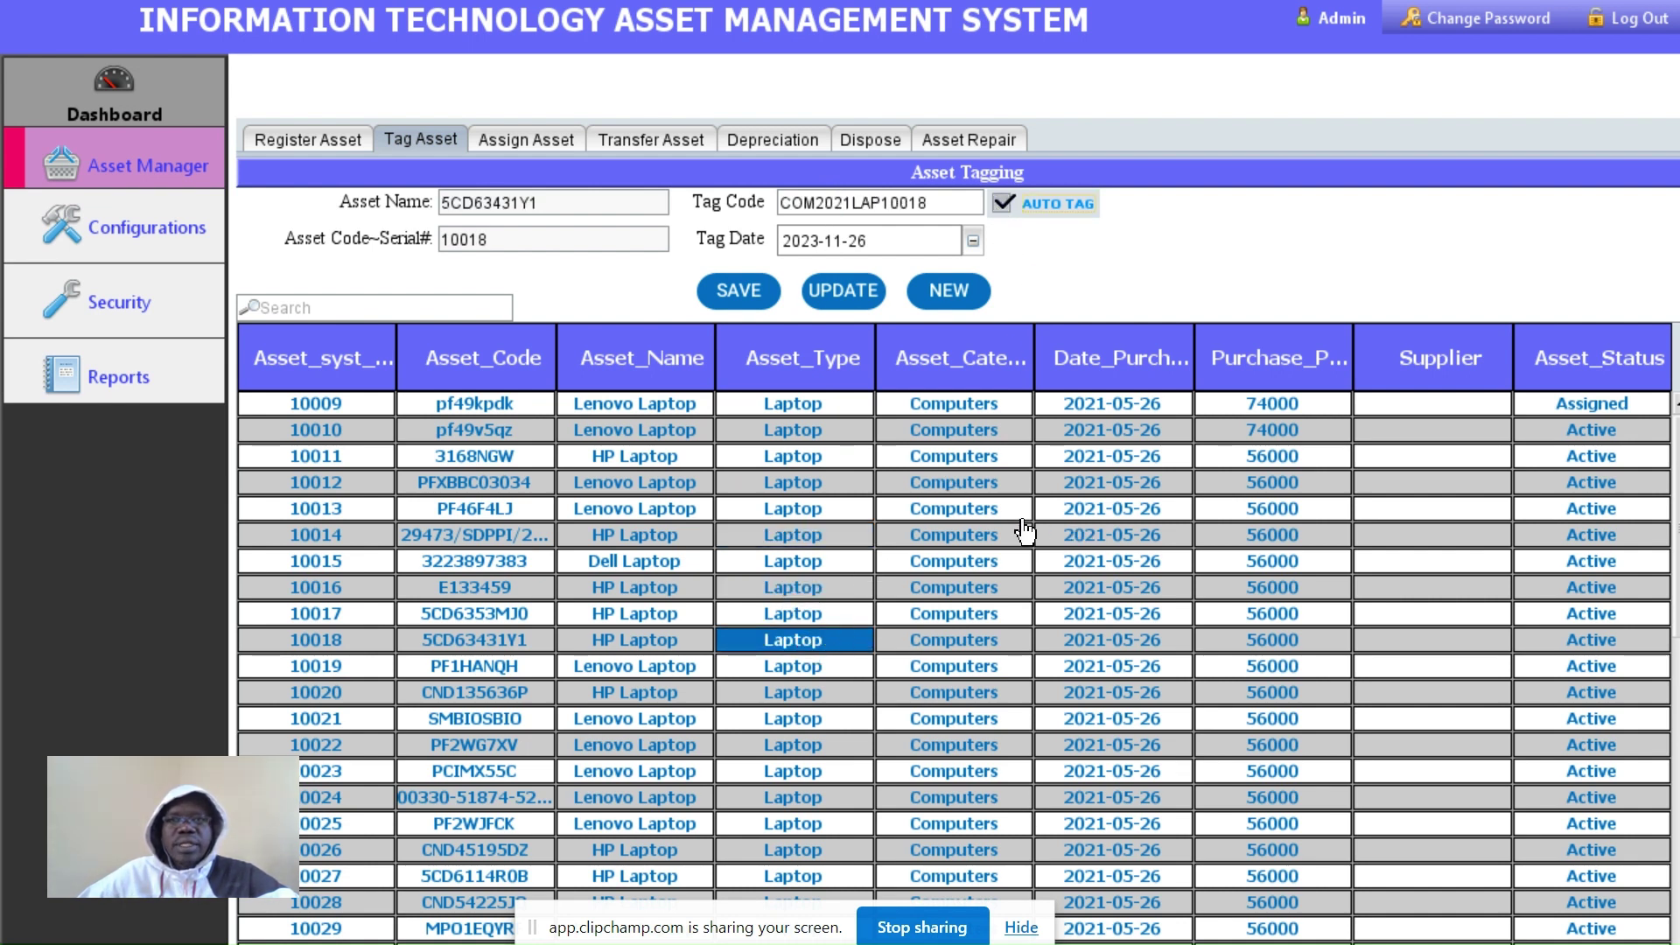
Load the tagged laptops pf49kpdk and pf49v5qz for a tag update with Auto Tag on
left_click(805, 403)
left_click(826, 526)
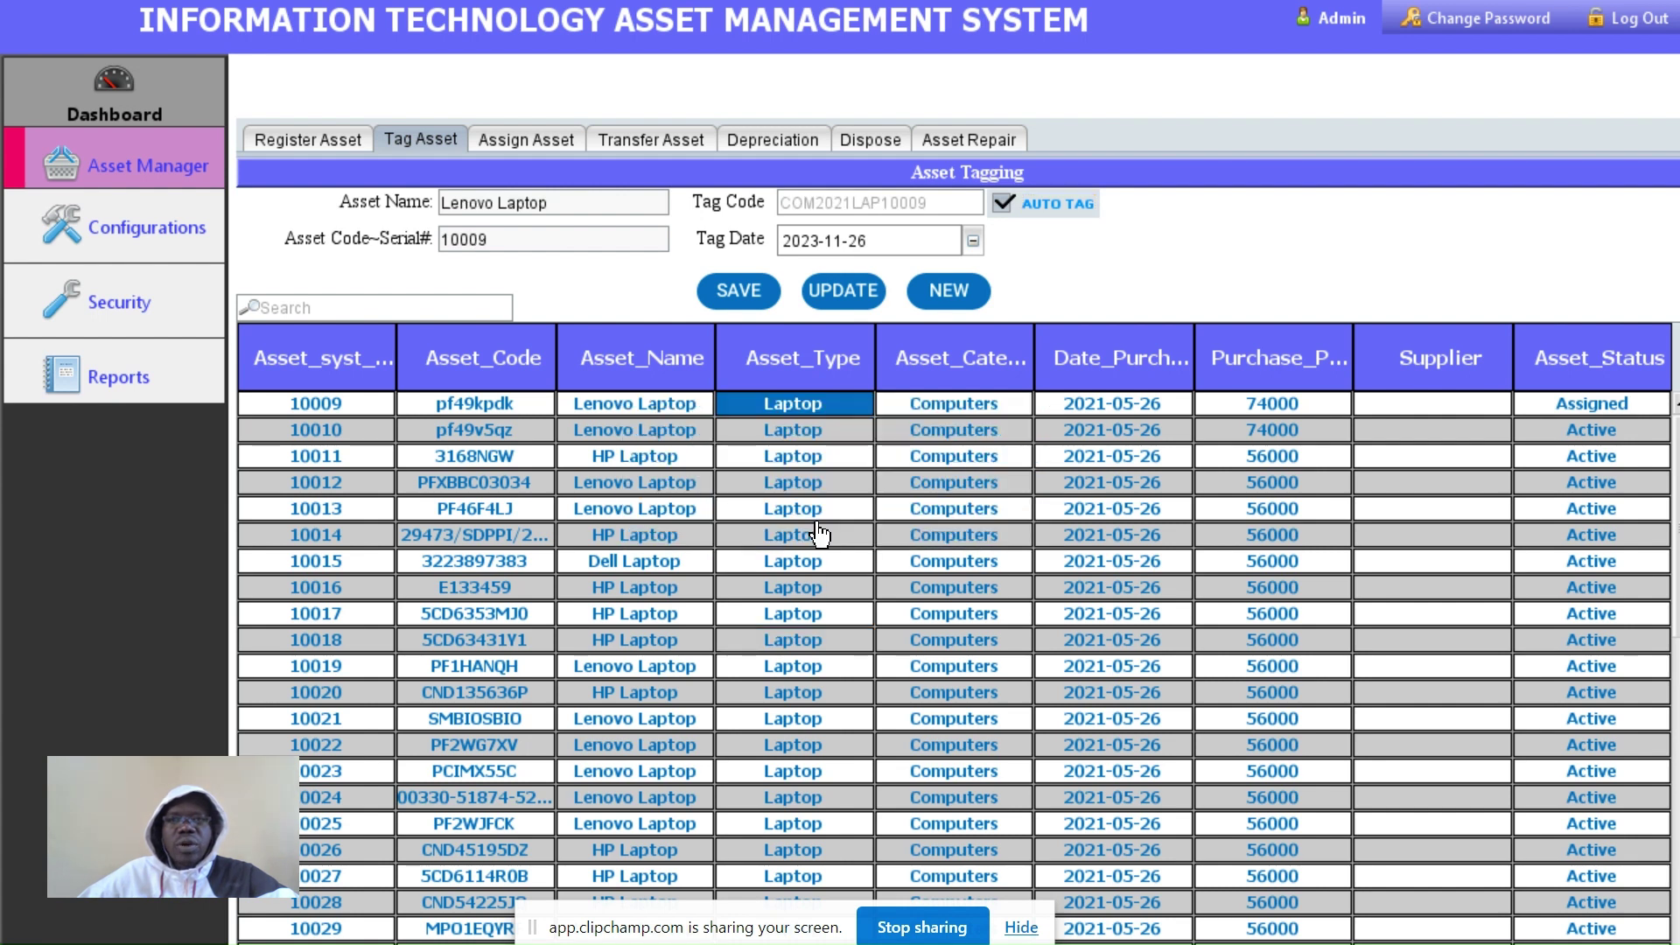
left_click(860, 434)
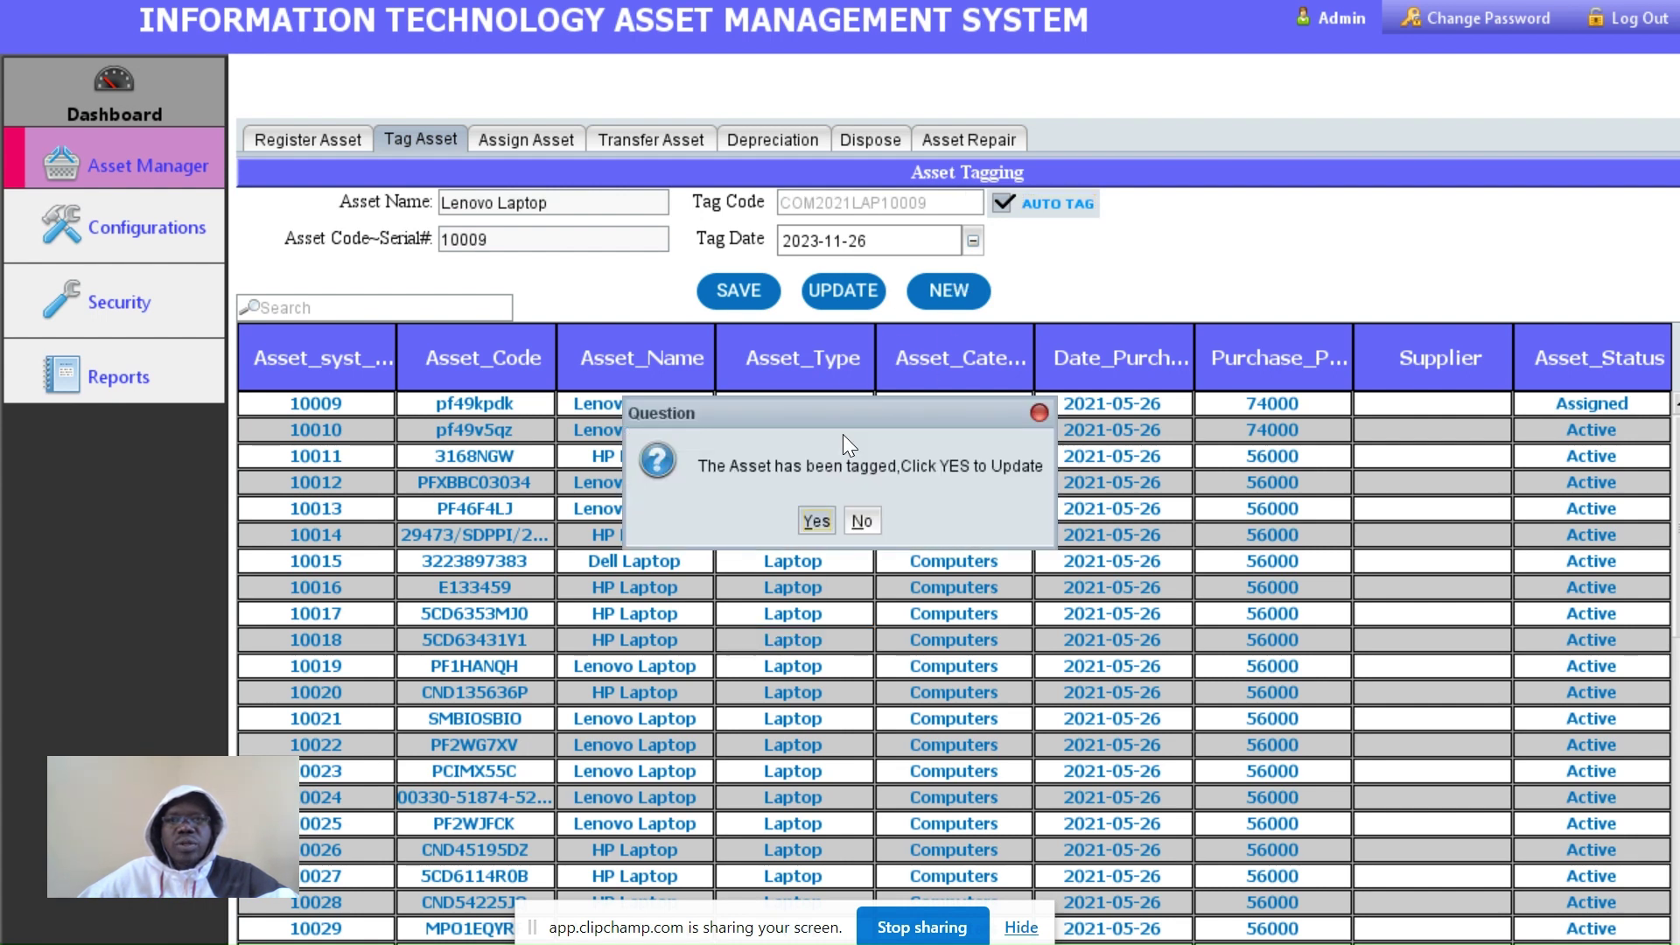
left_click(818, 523)
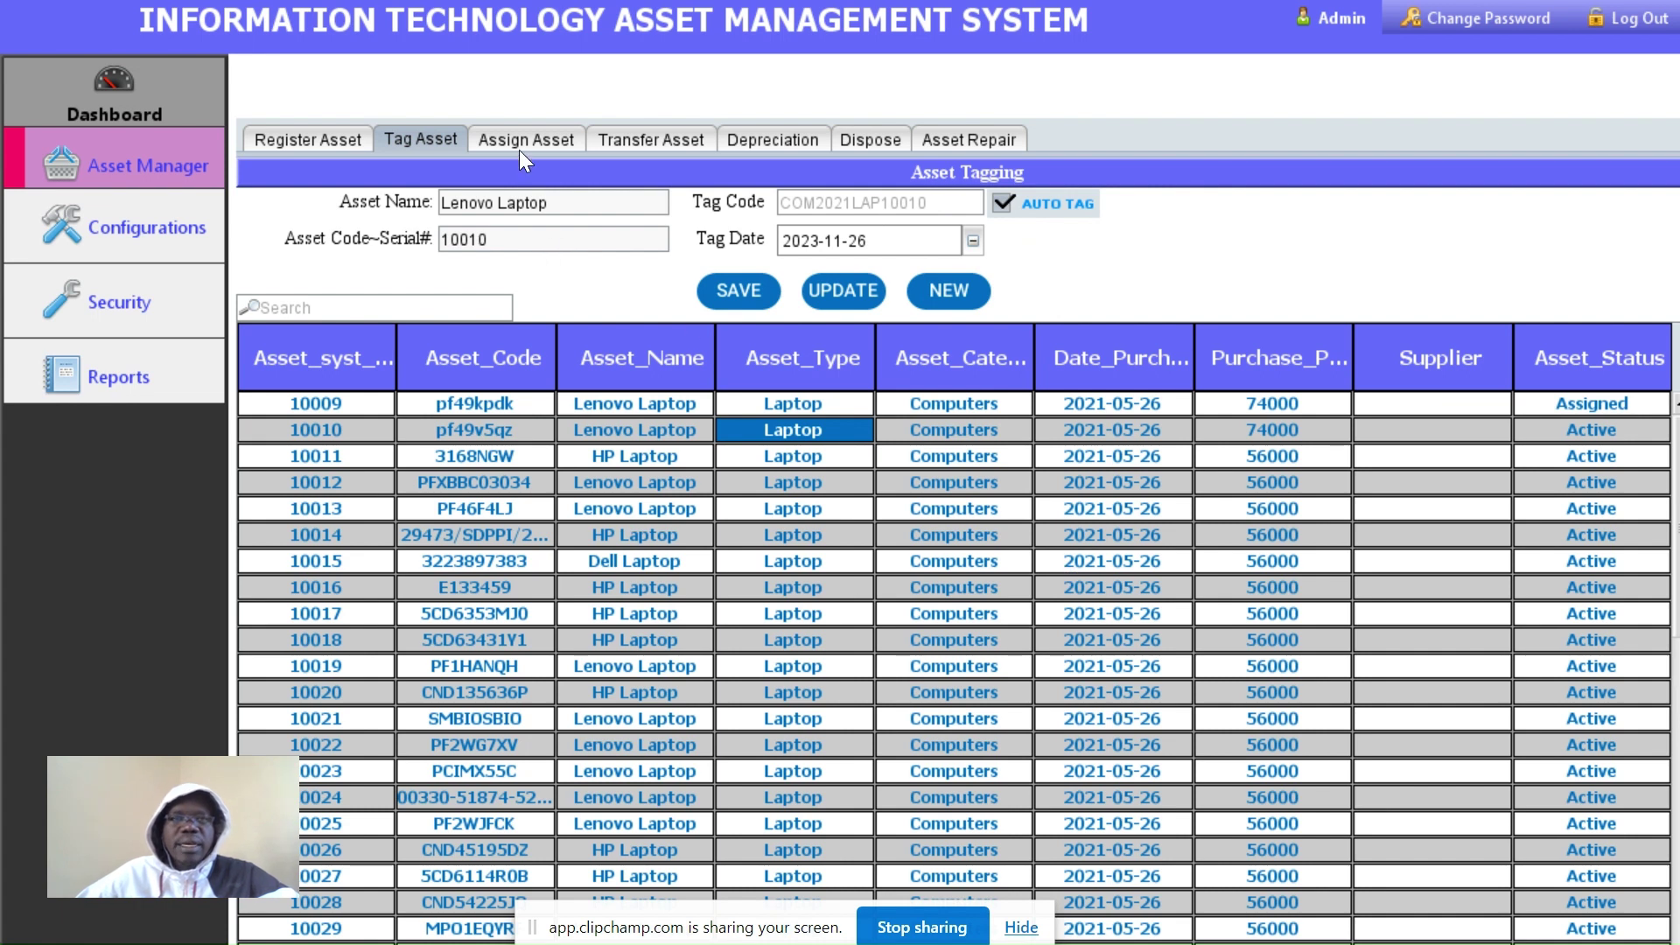
Search the tagging list for pf49, select pf49v5qz and decline its tag update
left_click(429, 310)
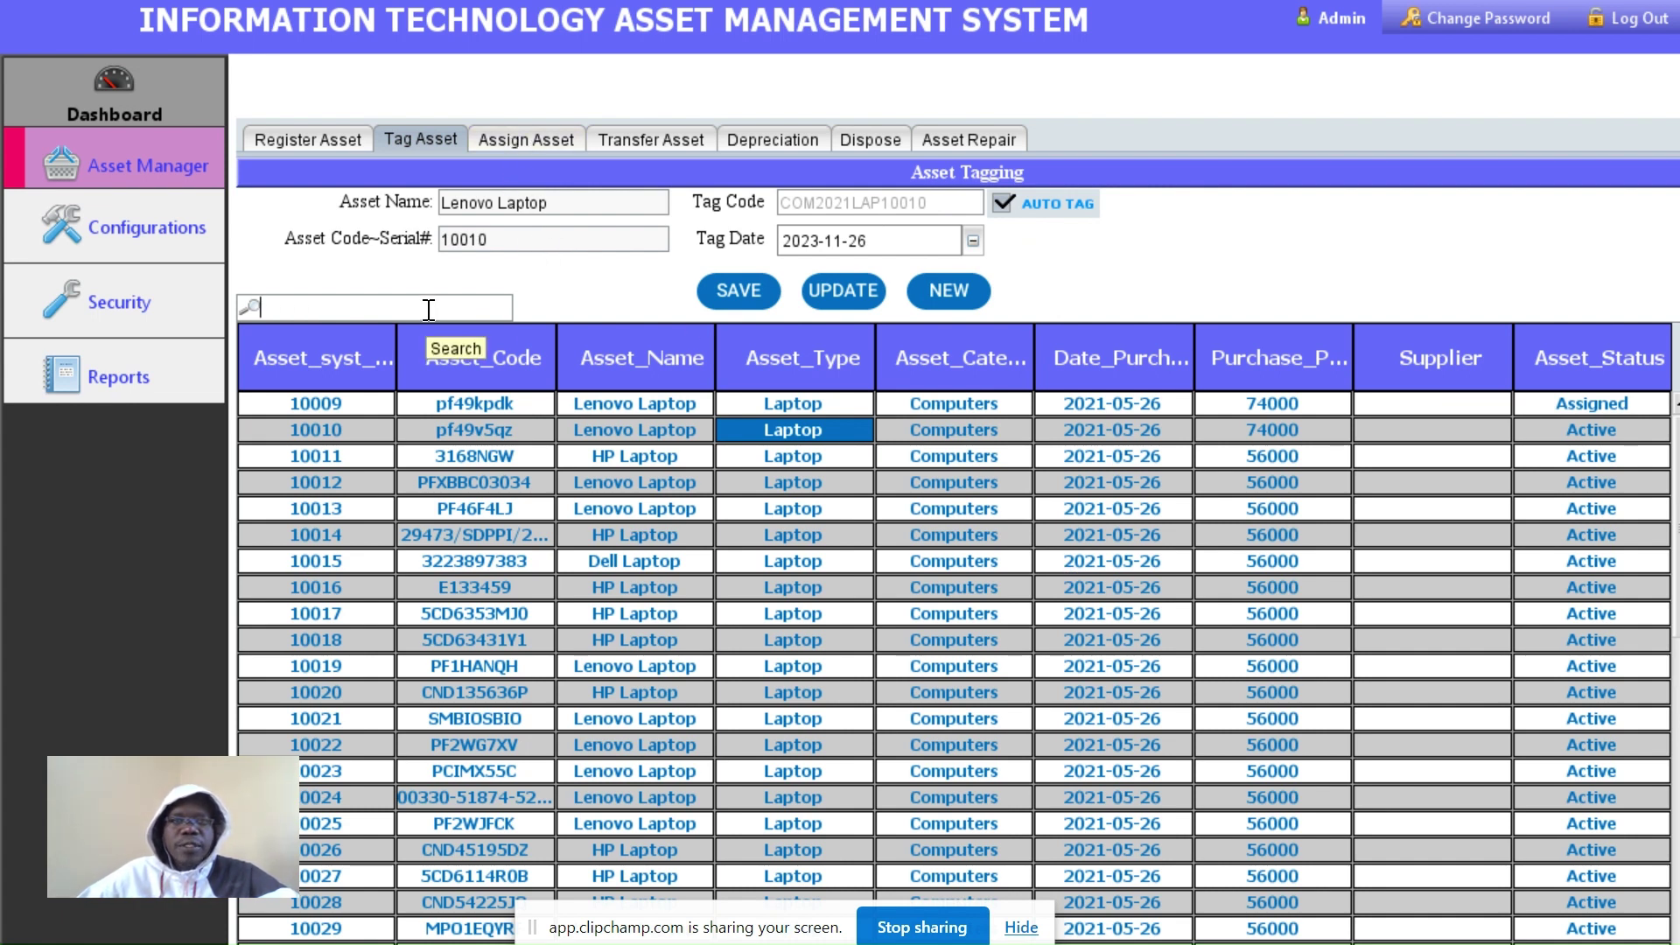
type("p")
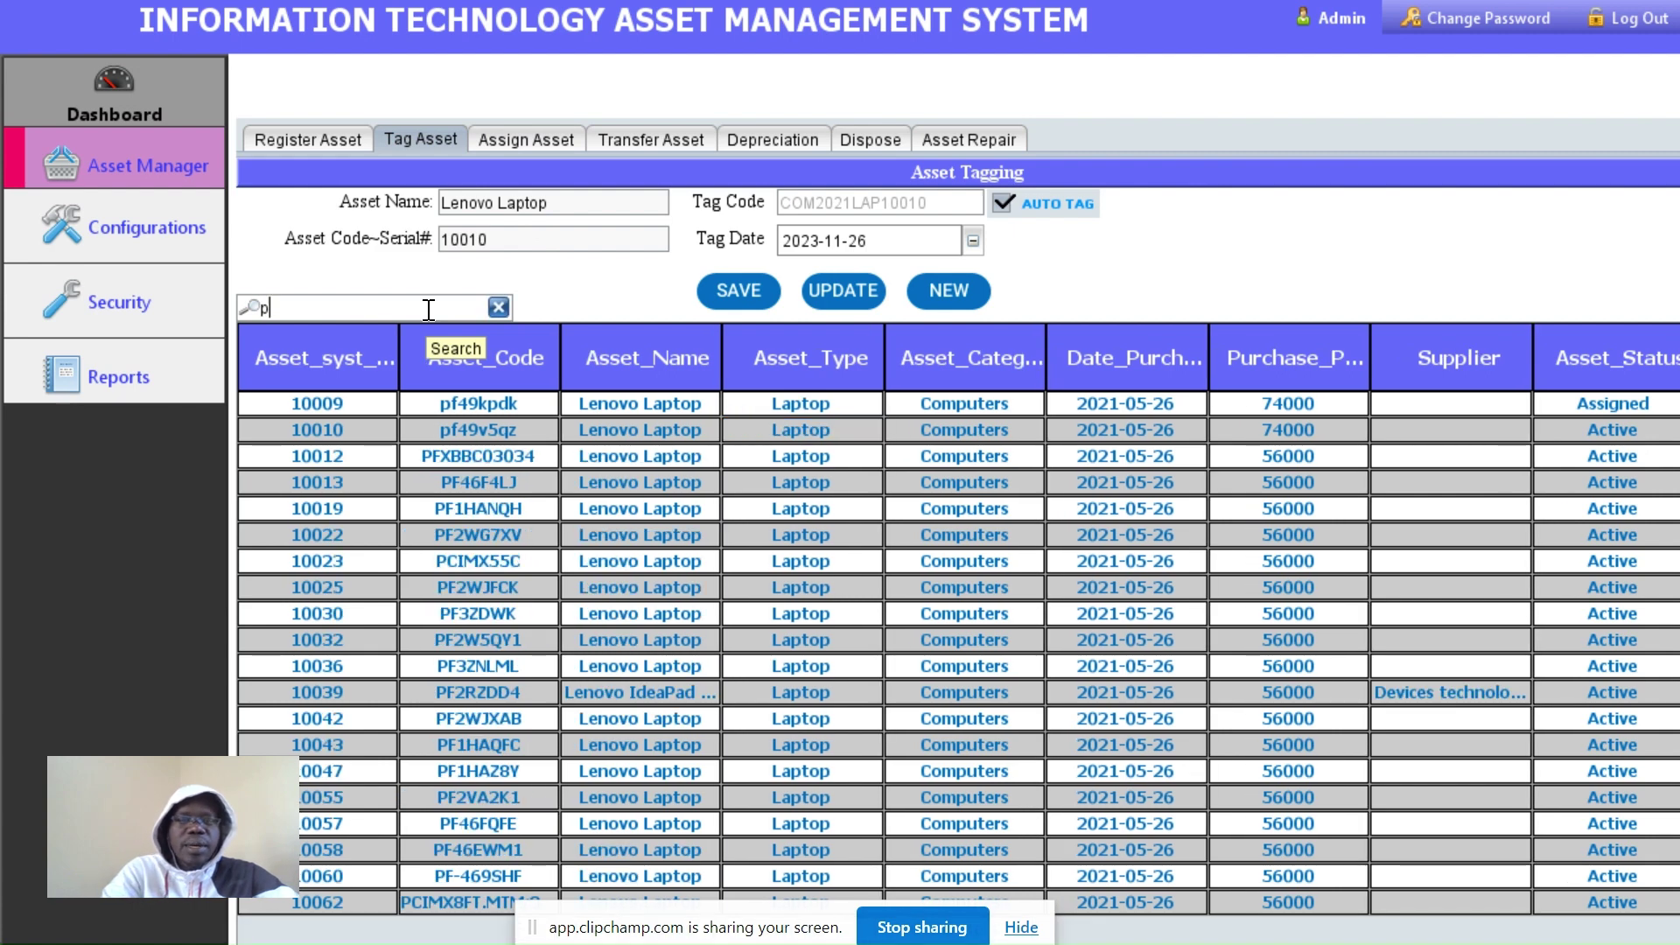
type("f49")
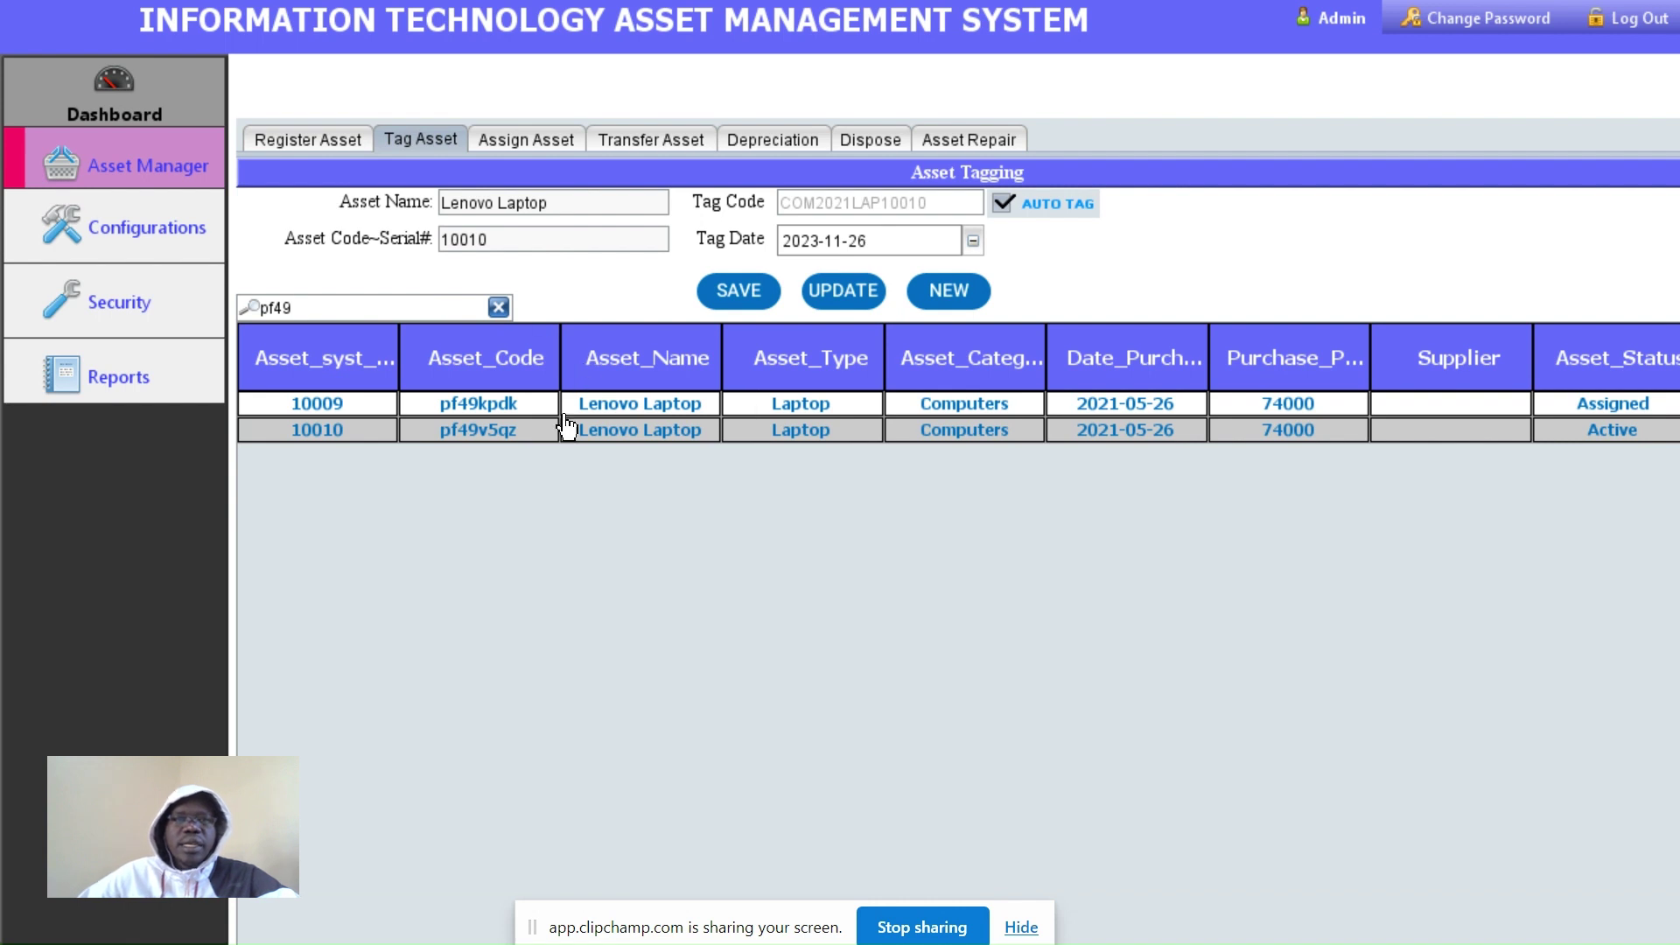
left_click(486, 430)
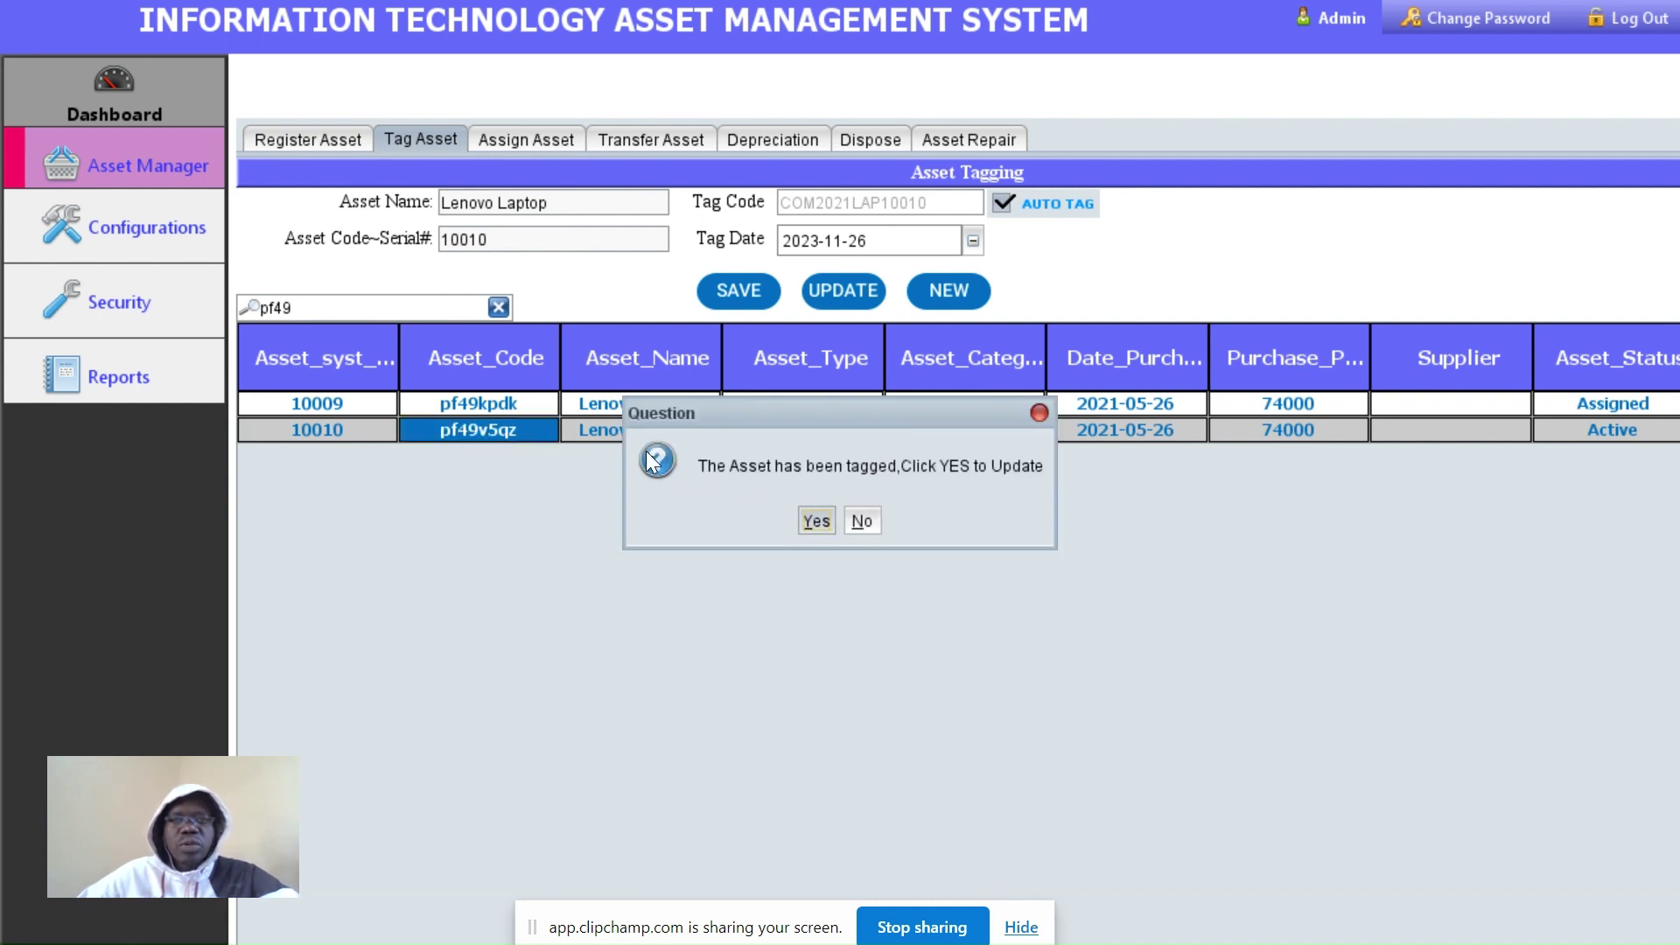
left_click(864, 523)
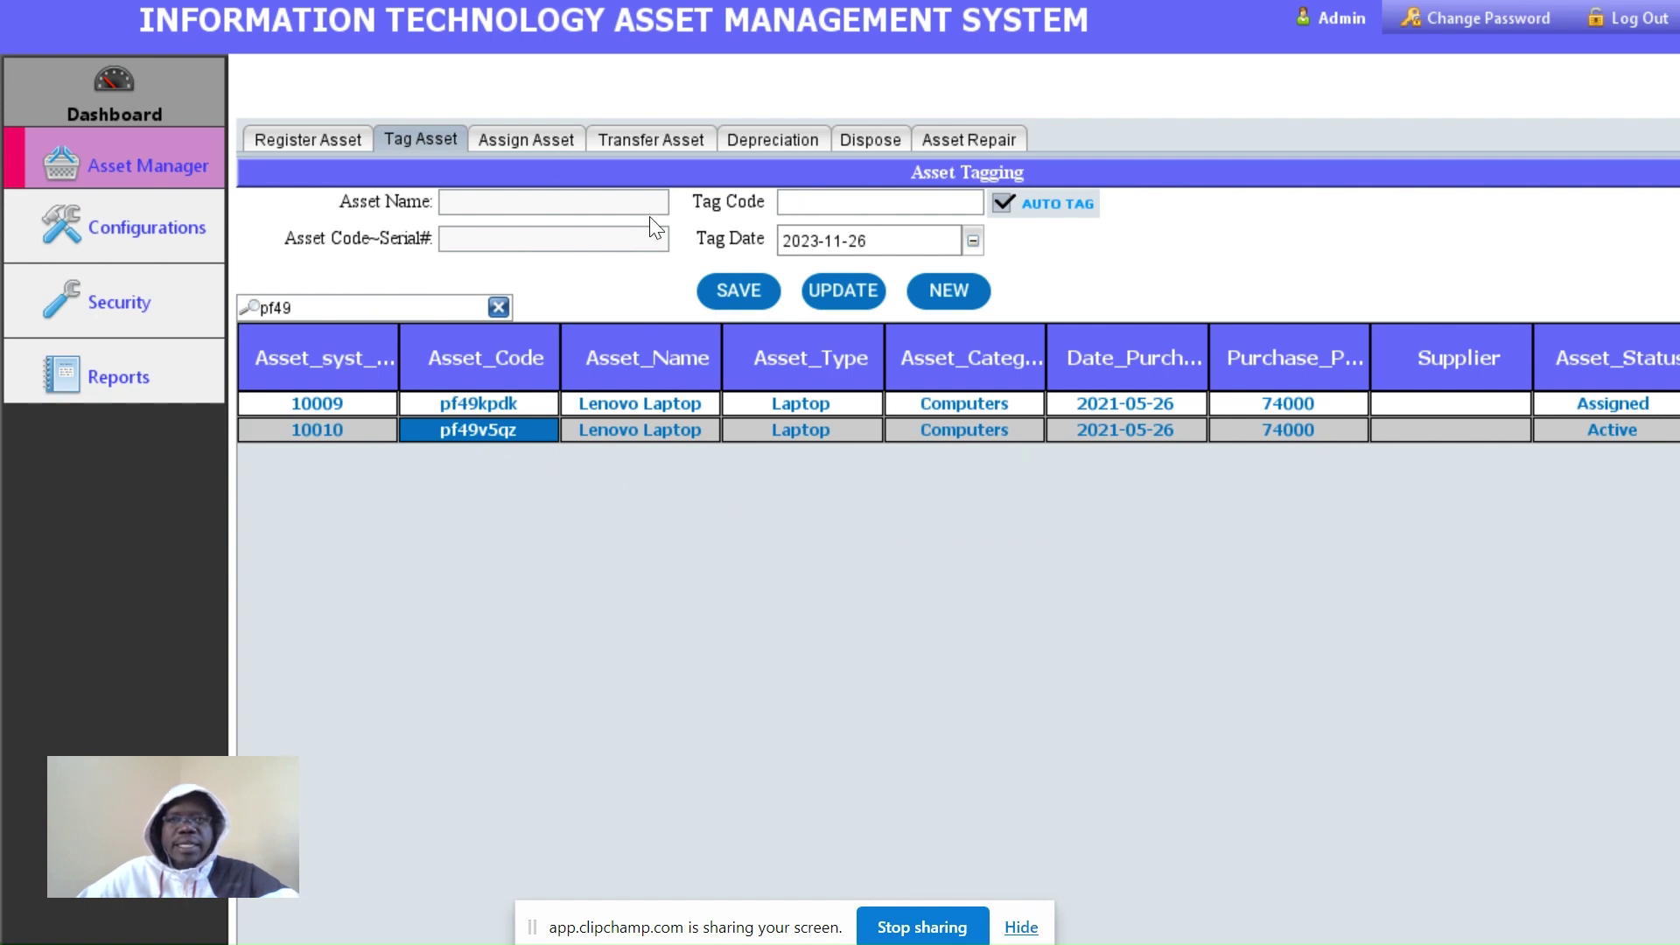
Go to asset assignment, review the Assign To options and choose Employee
left_click(527, 140)
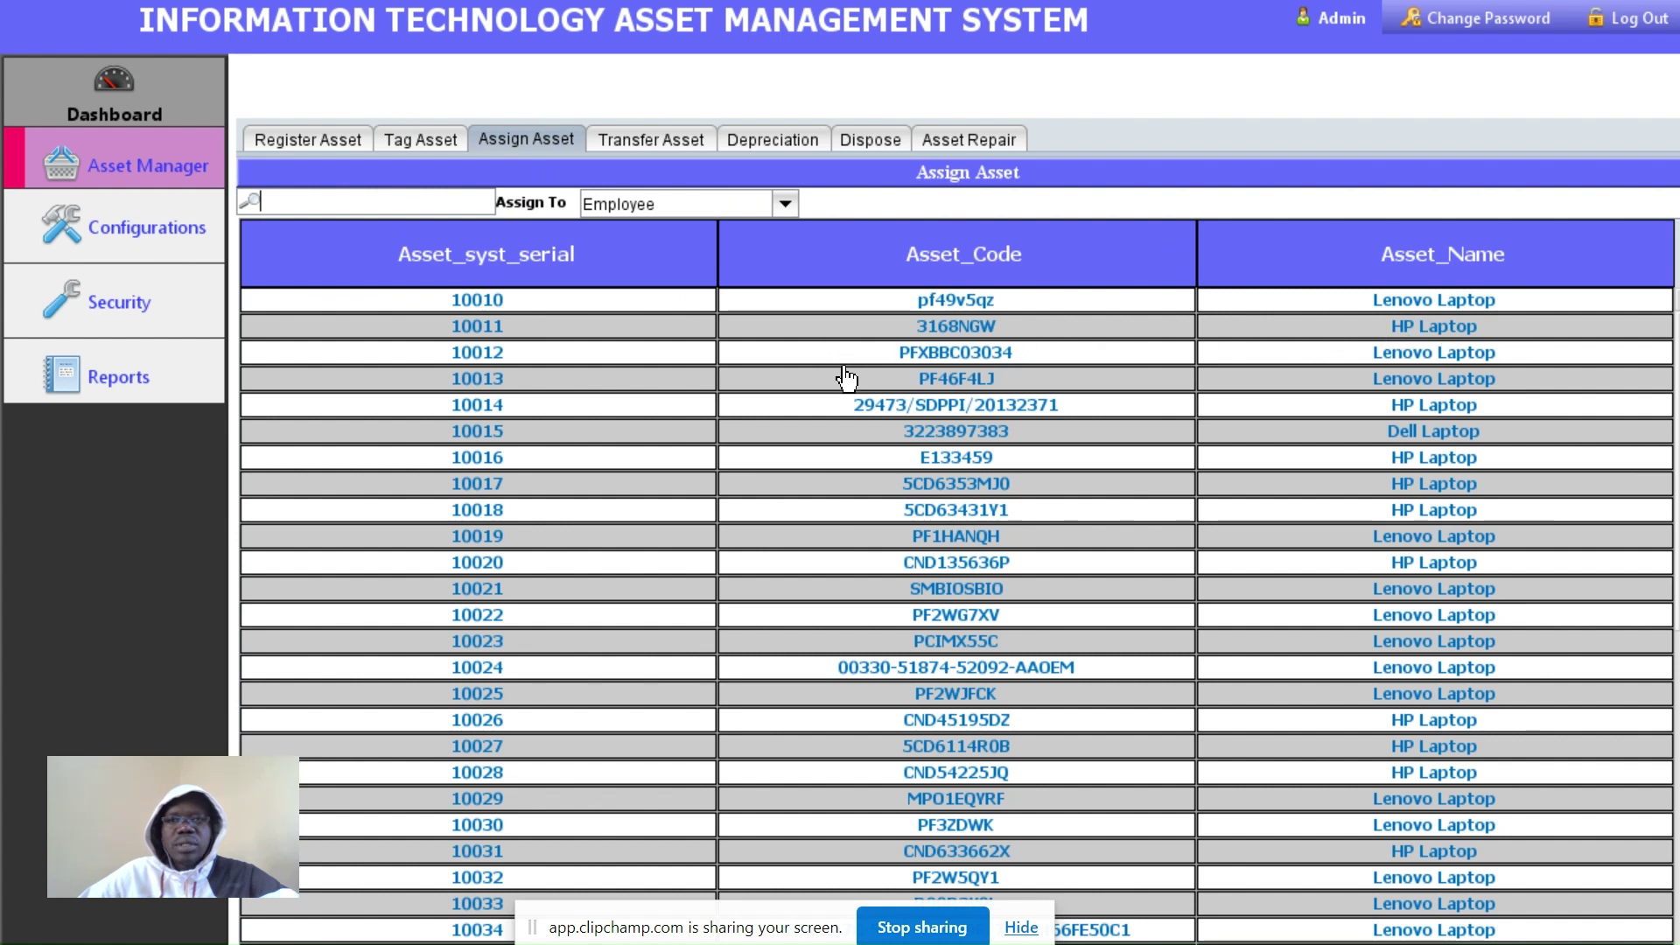
left_click(786, 205)
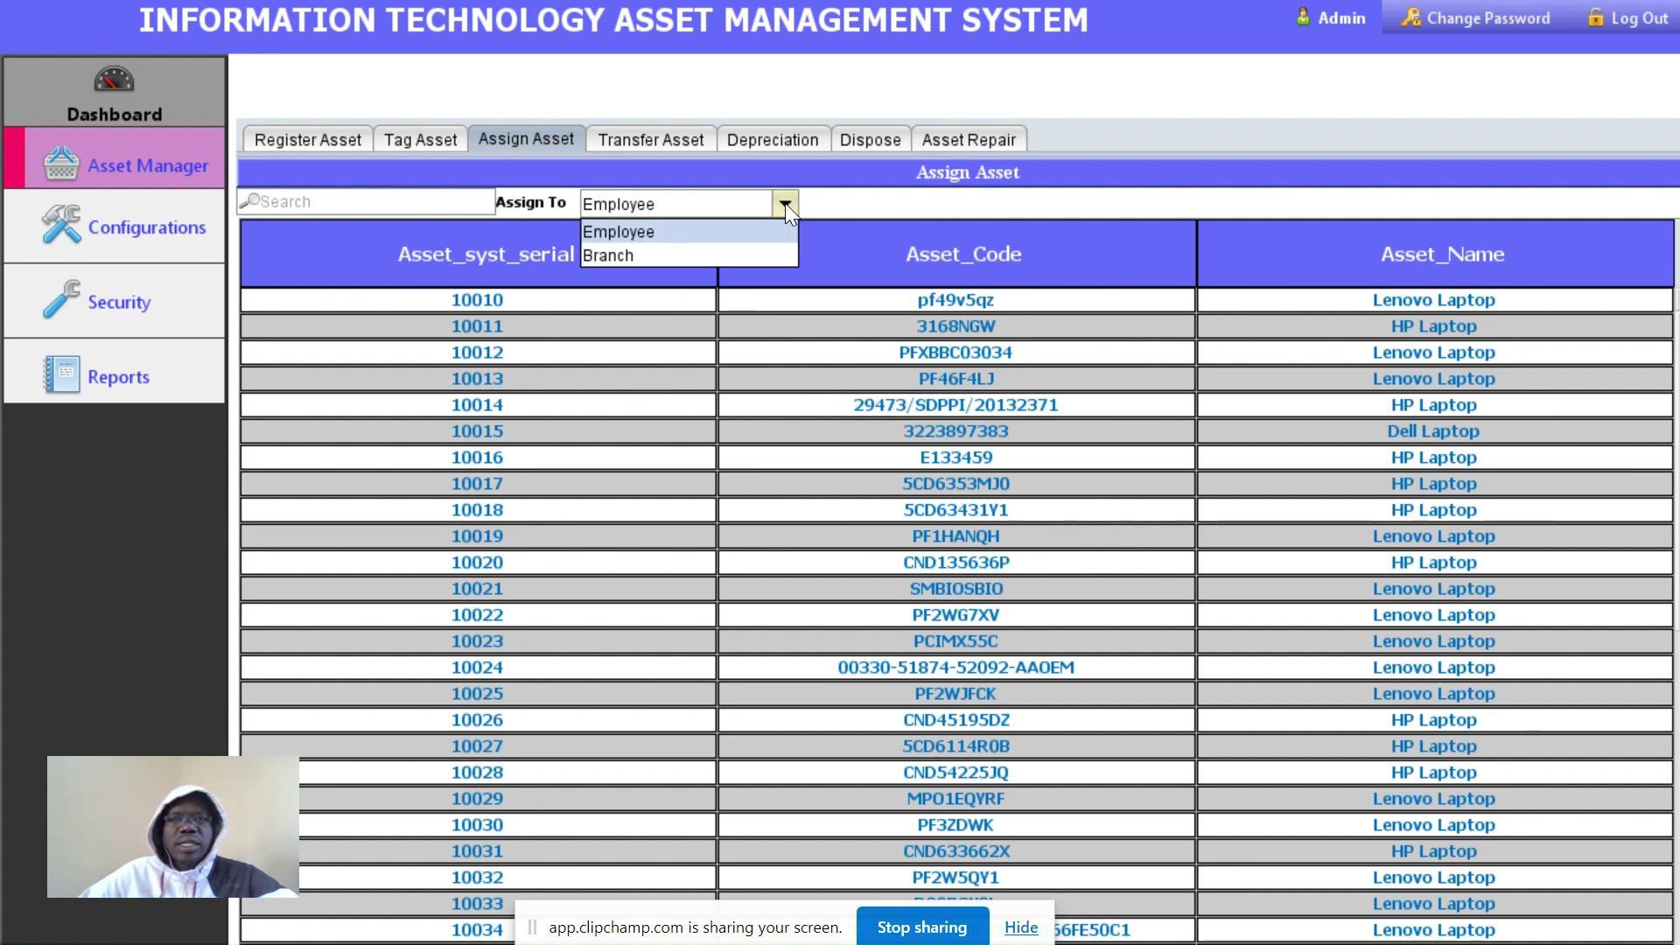
left_click(648, 229)
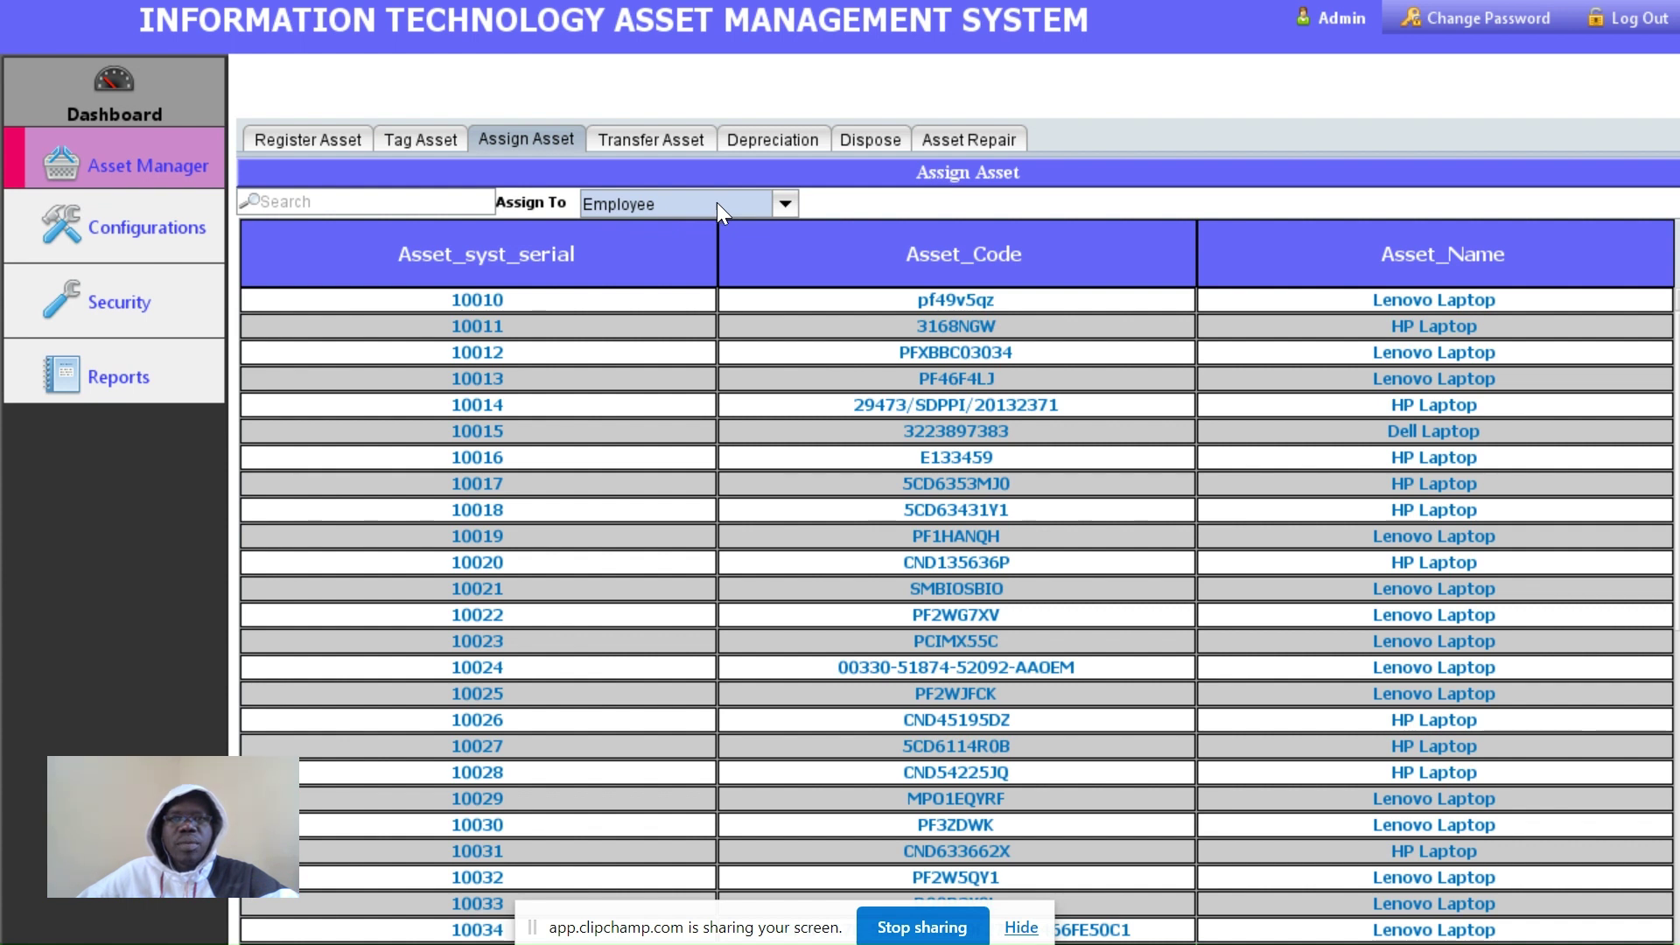
left_click(784, 203)
left_click(784, 203)
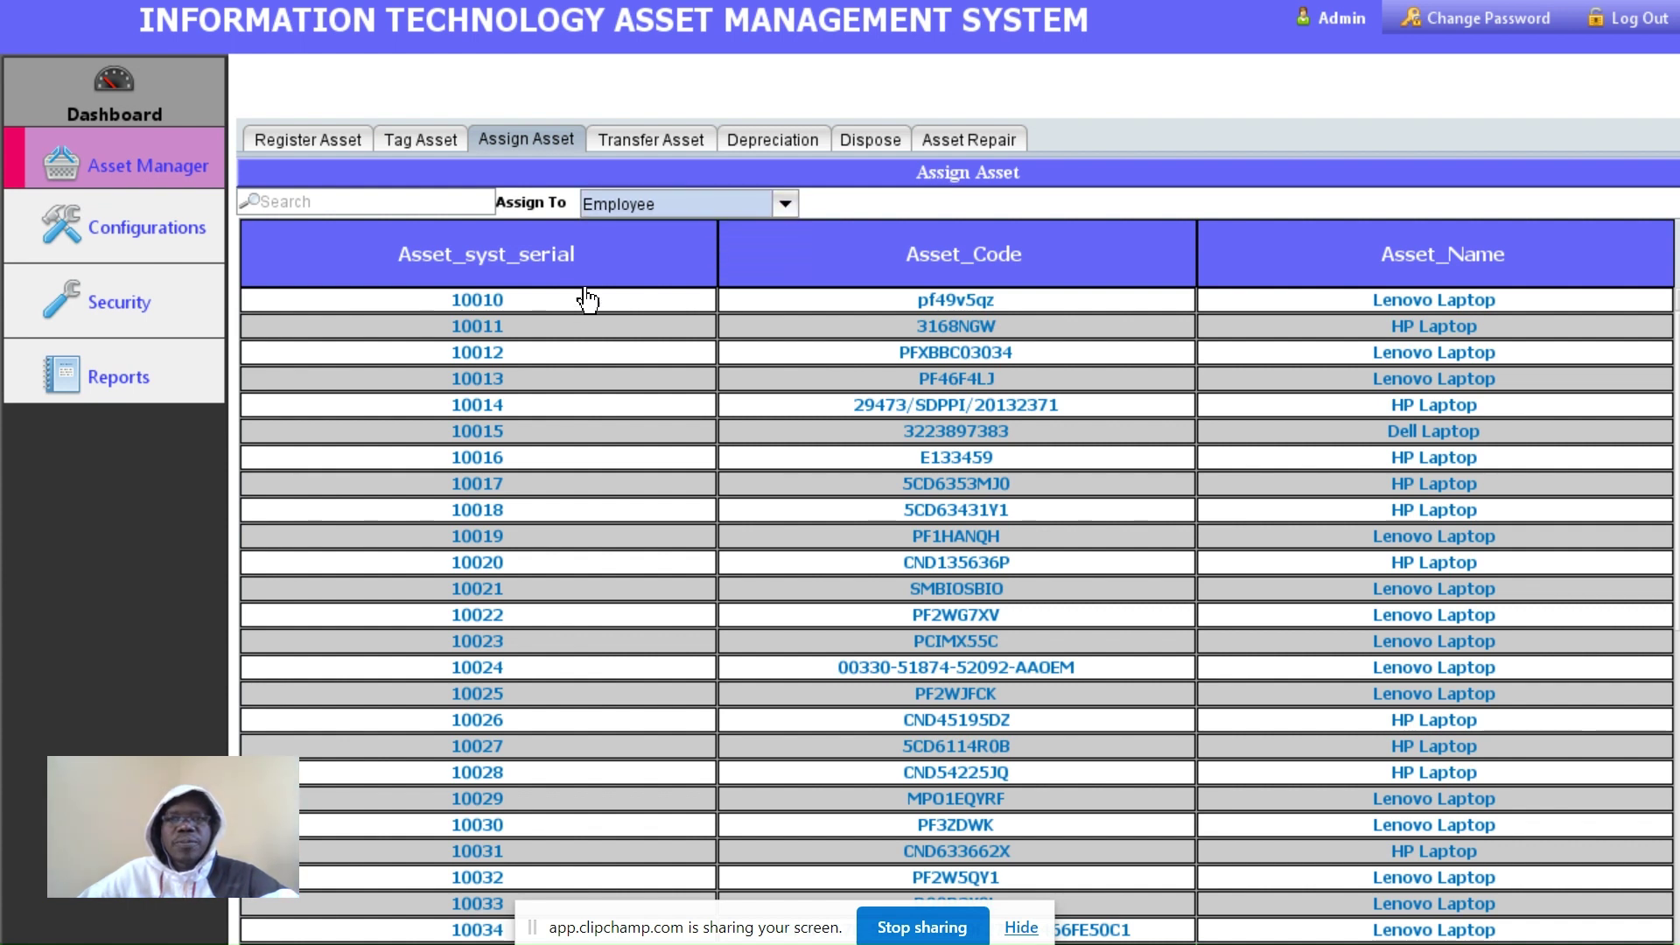
left_click(779, 206)
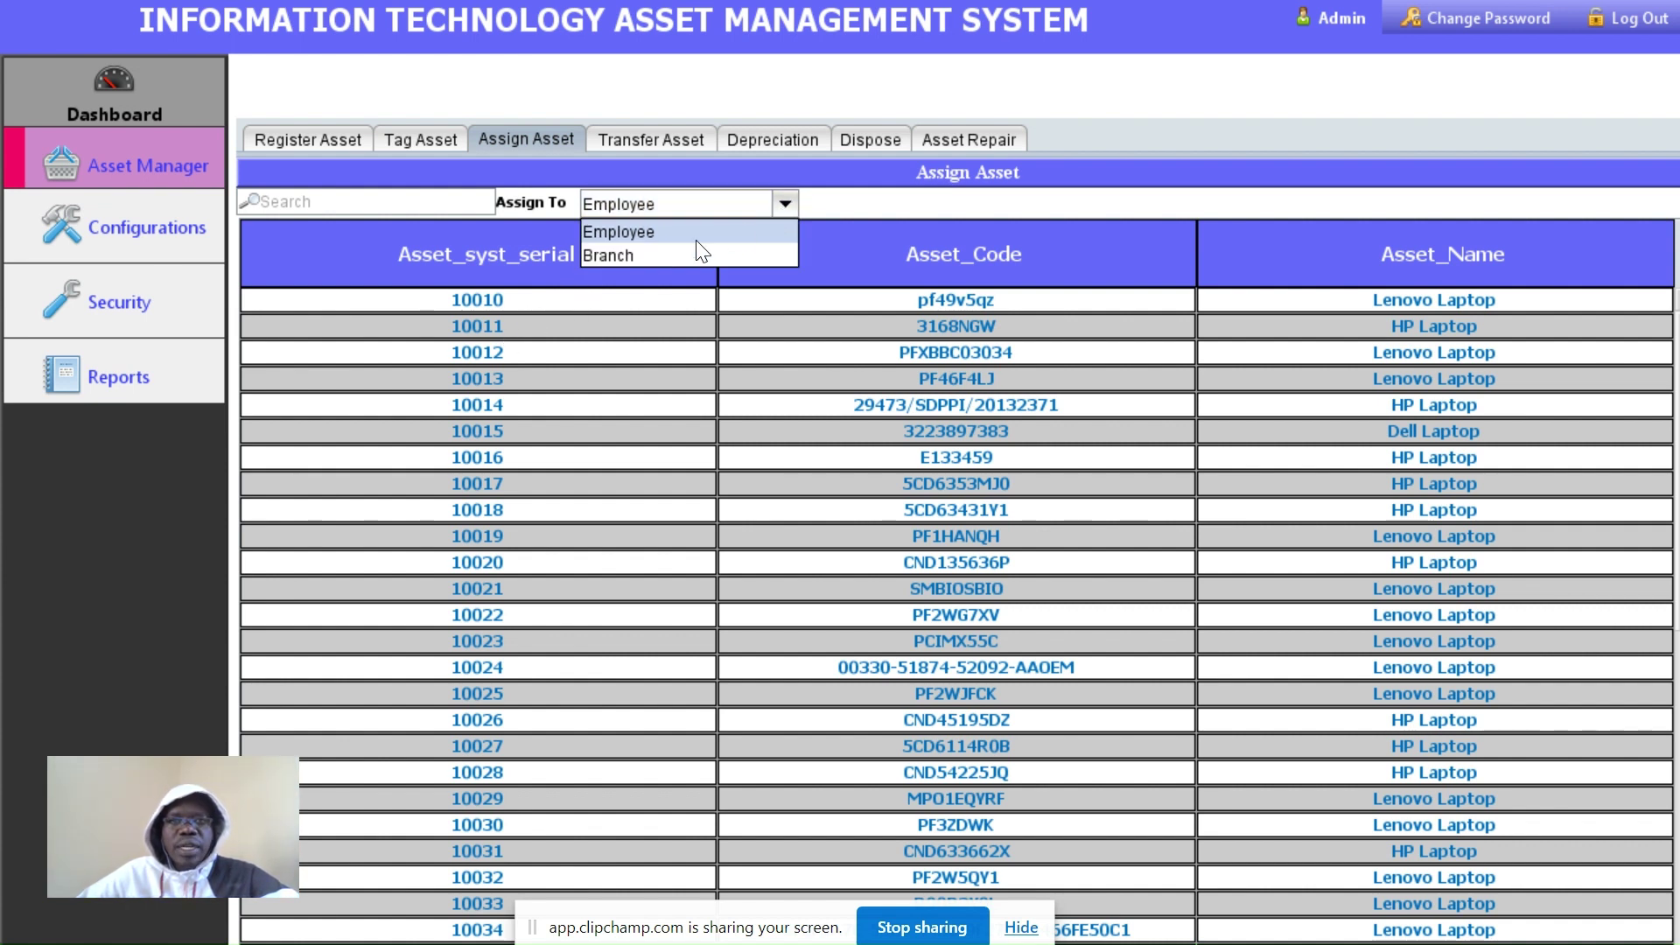
left_click(633, 234)
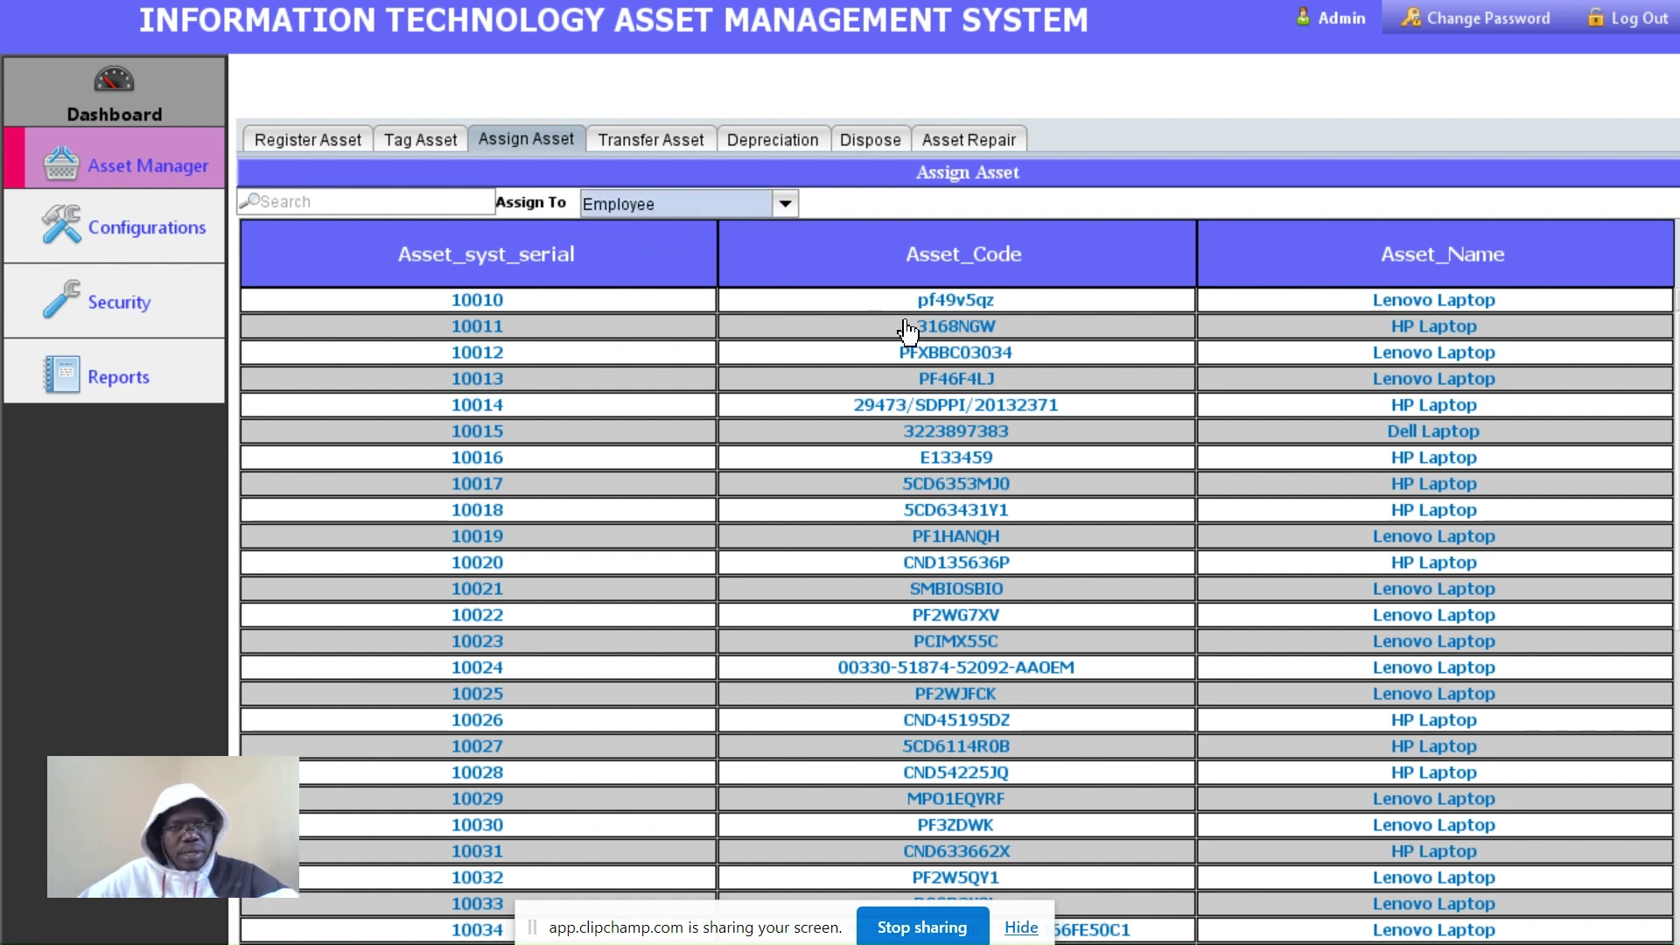
Open the employee assignment form for the HP Laptop 3168NGW and search the employees for 35
left_click(943, 337)
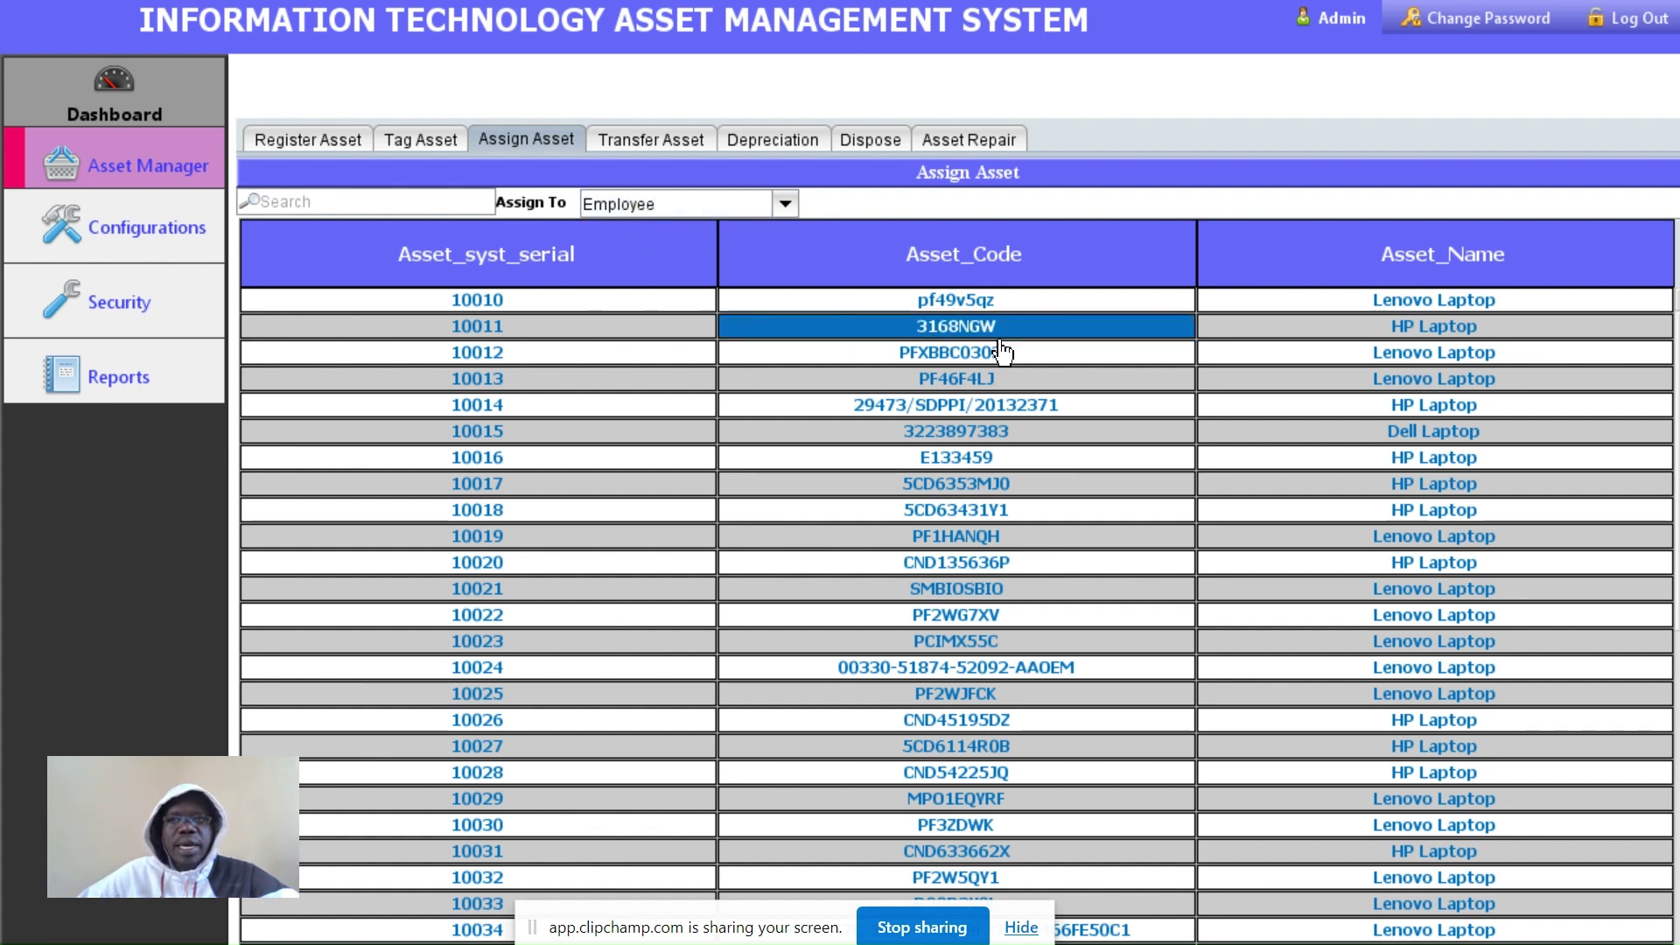
double_click(981, 338)
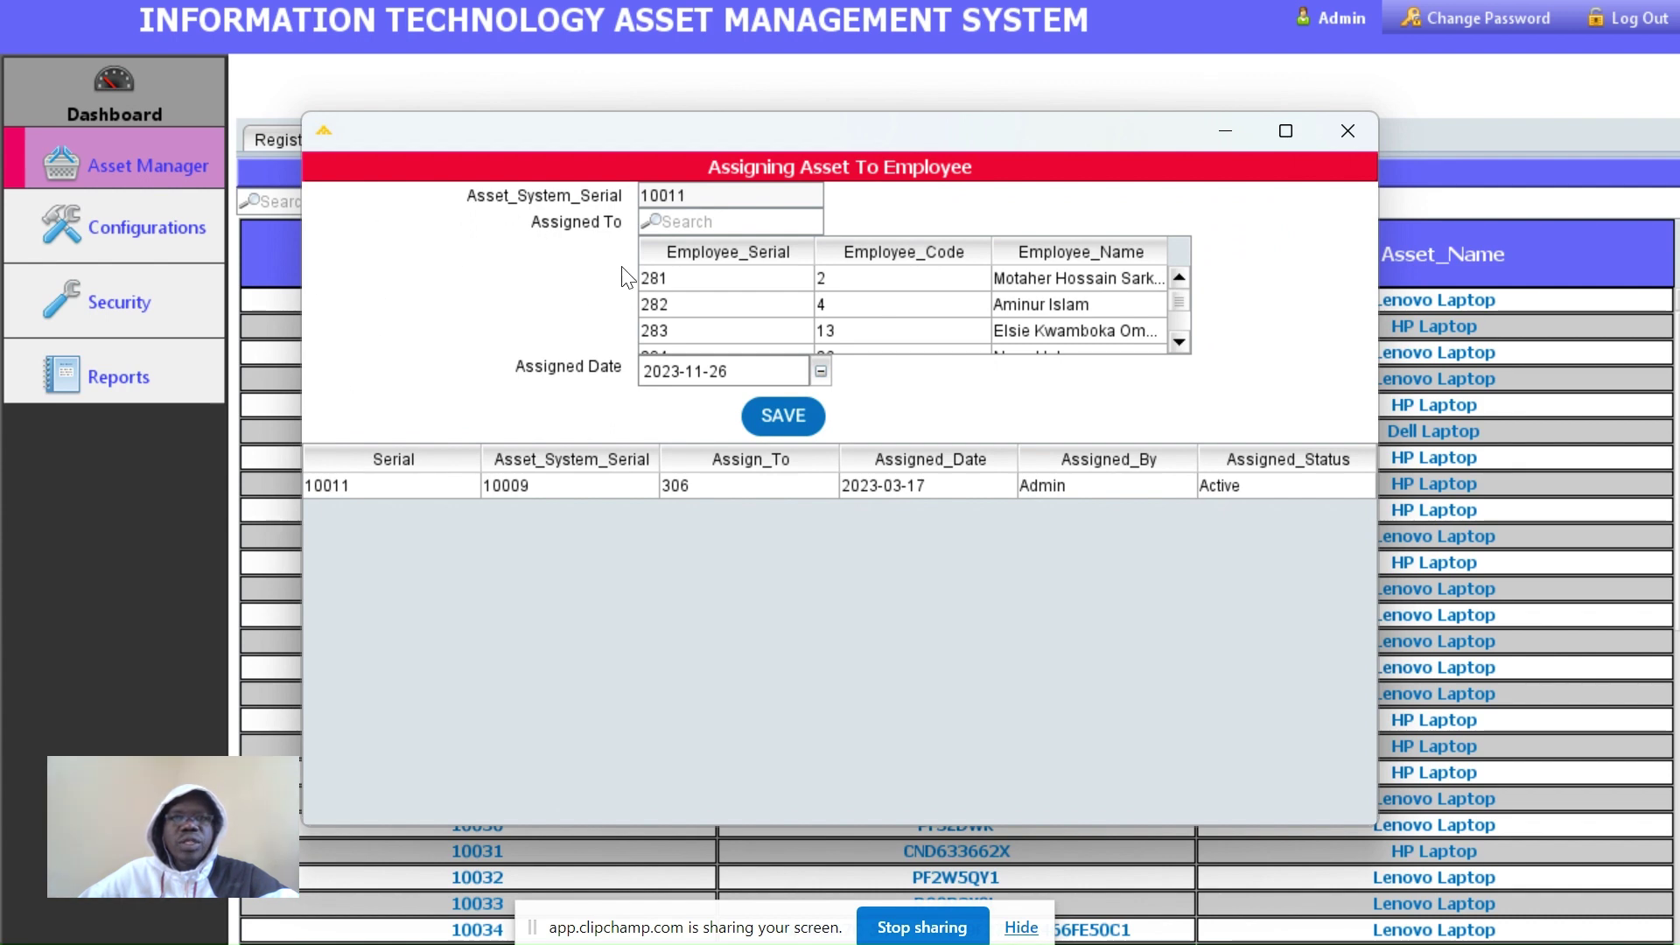
left_click(722, 226)
type("3")
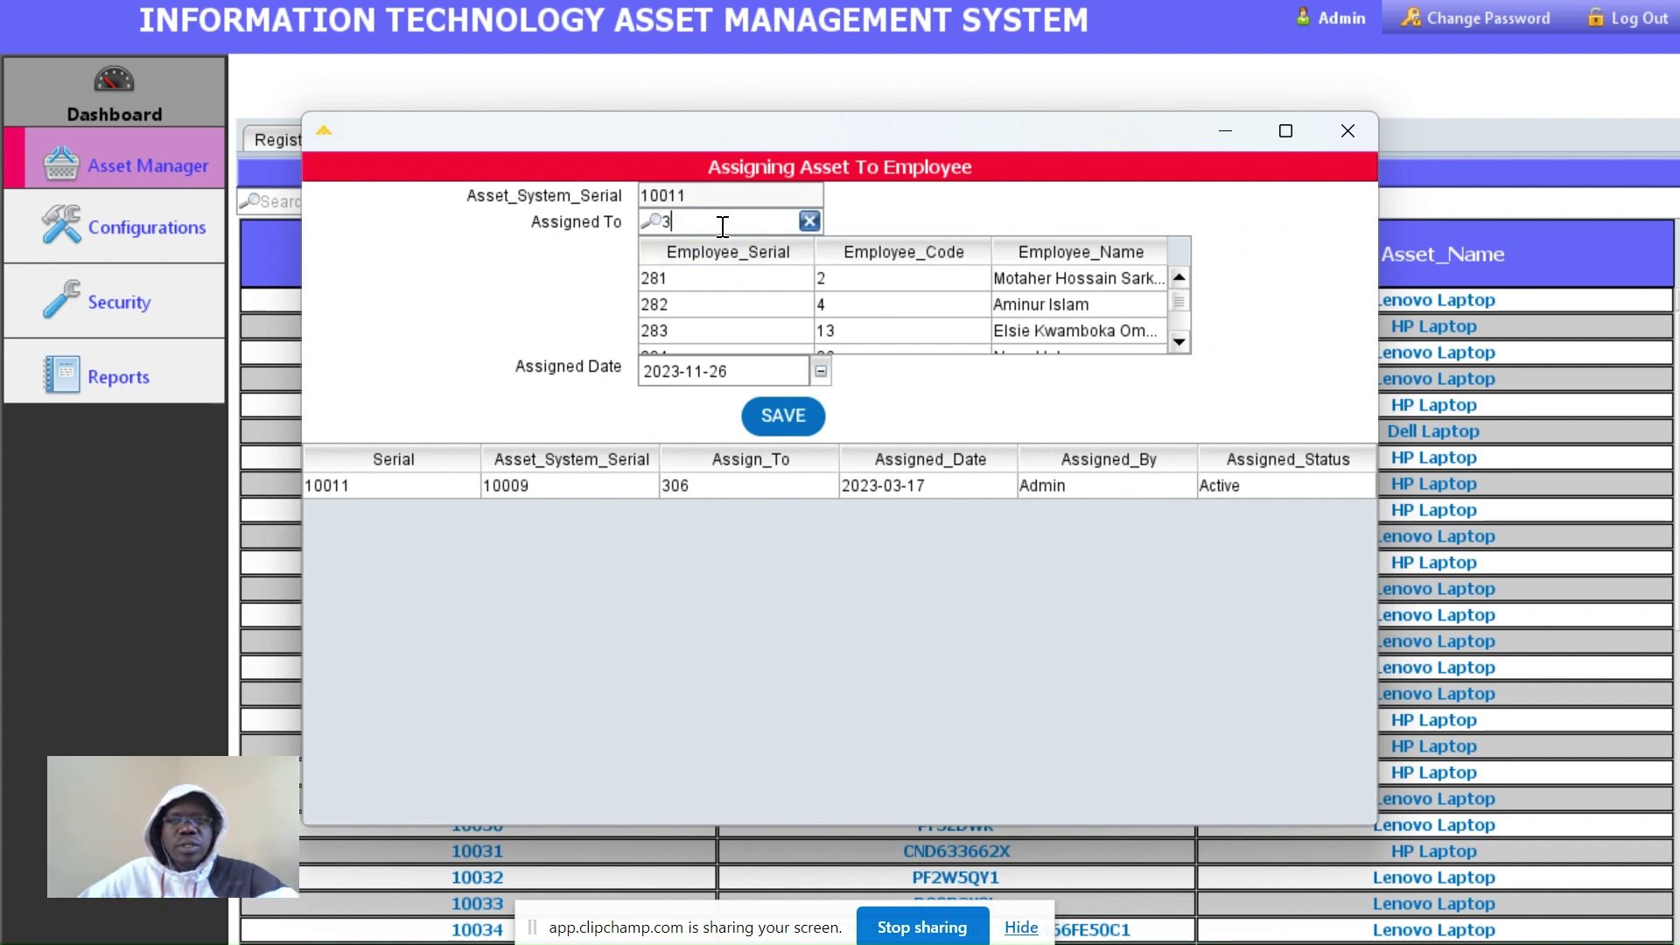
type("5")
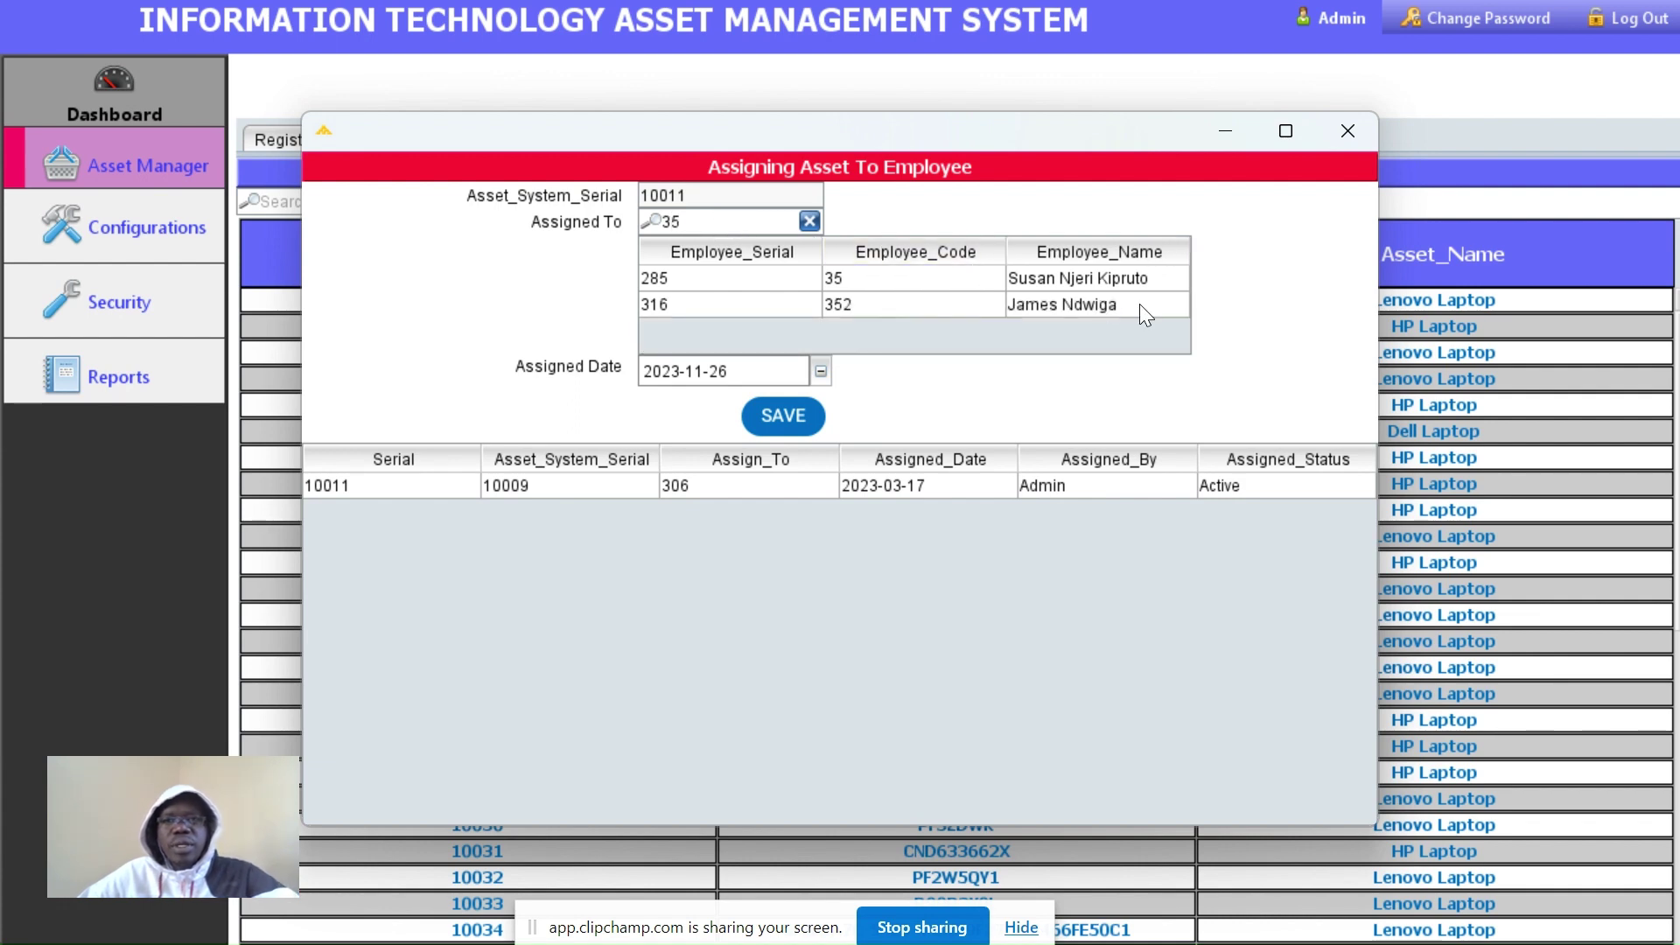
Assign the laptop to the second matching employee and save the assignment
left_click(1016, 308)
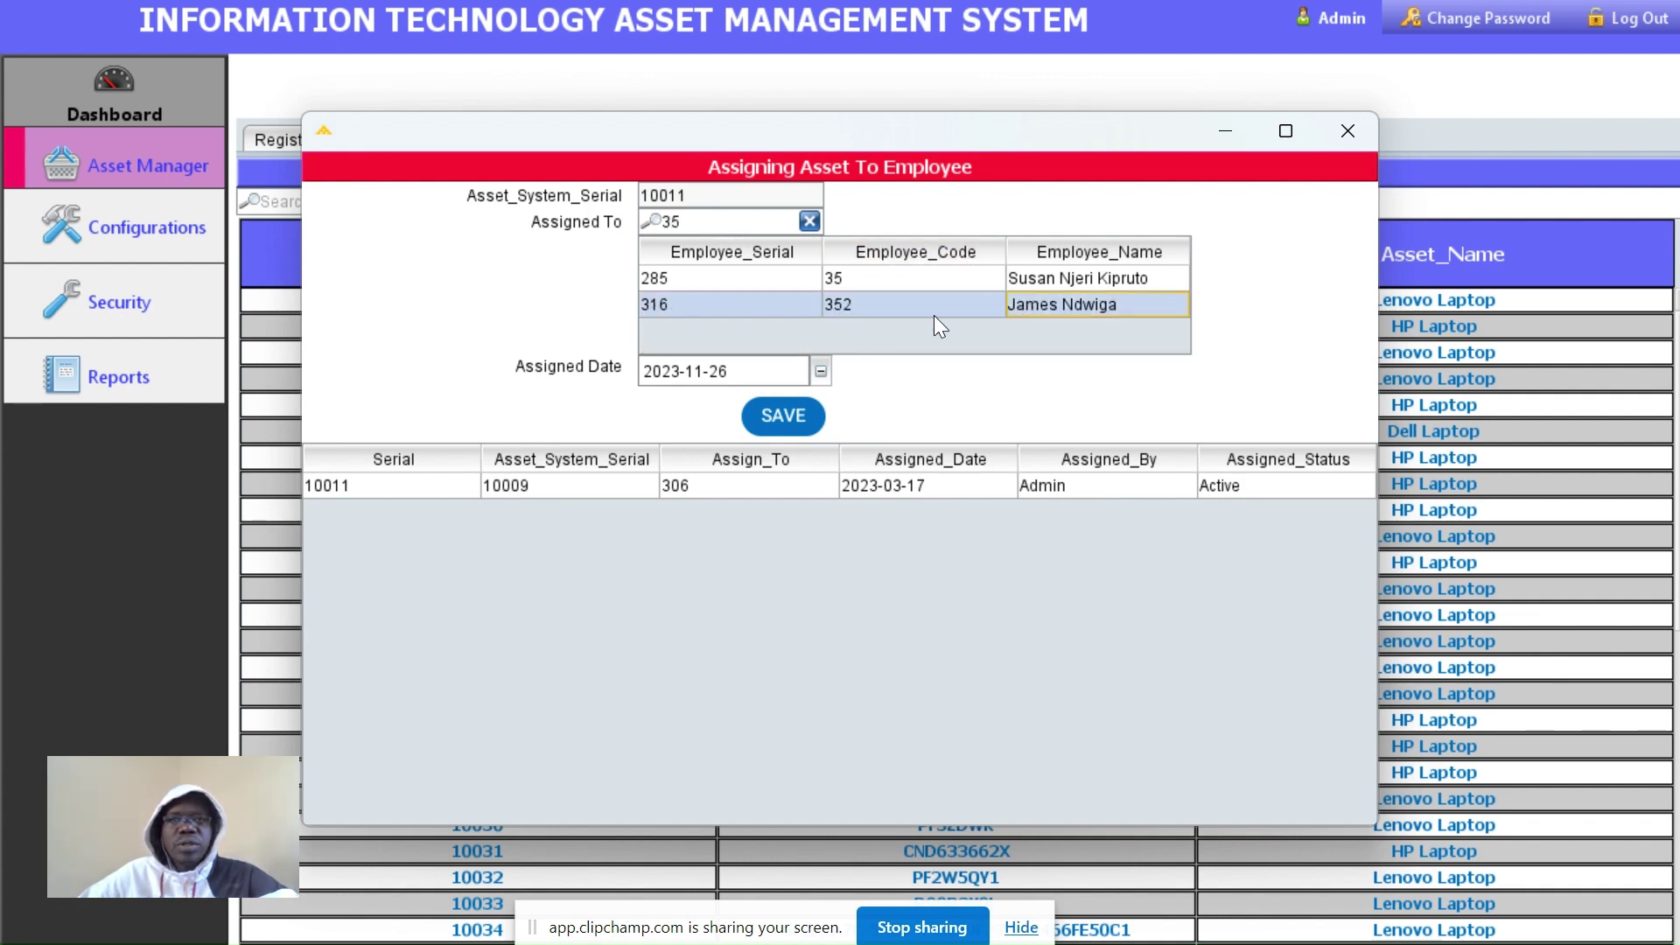
left_click(877, 308)
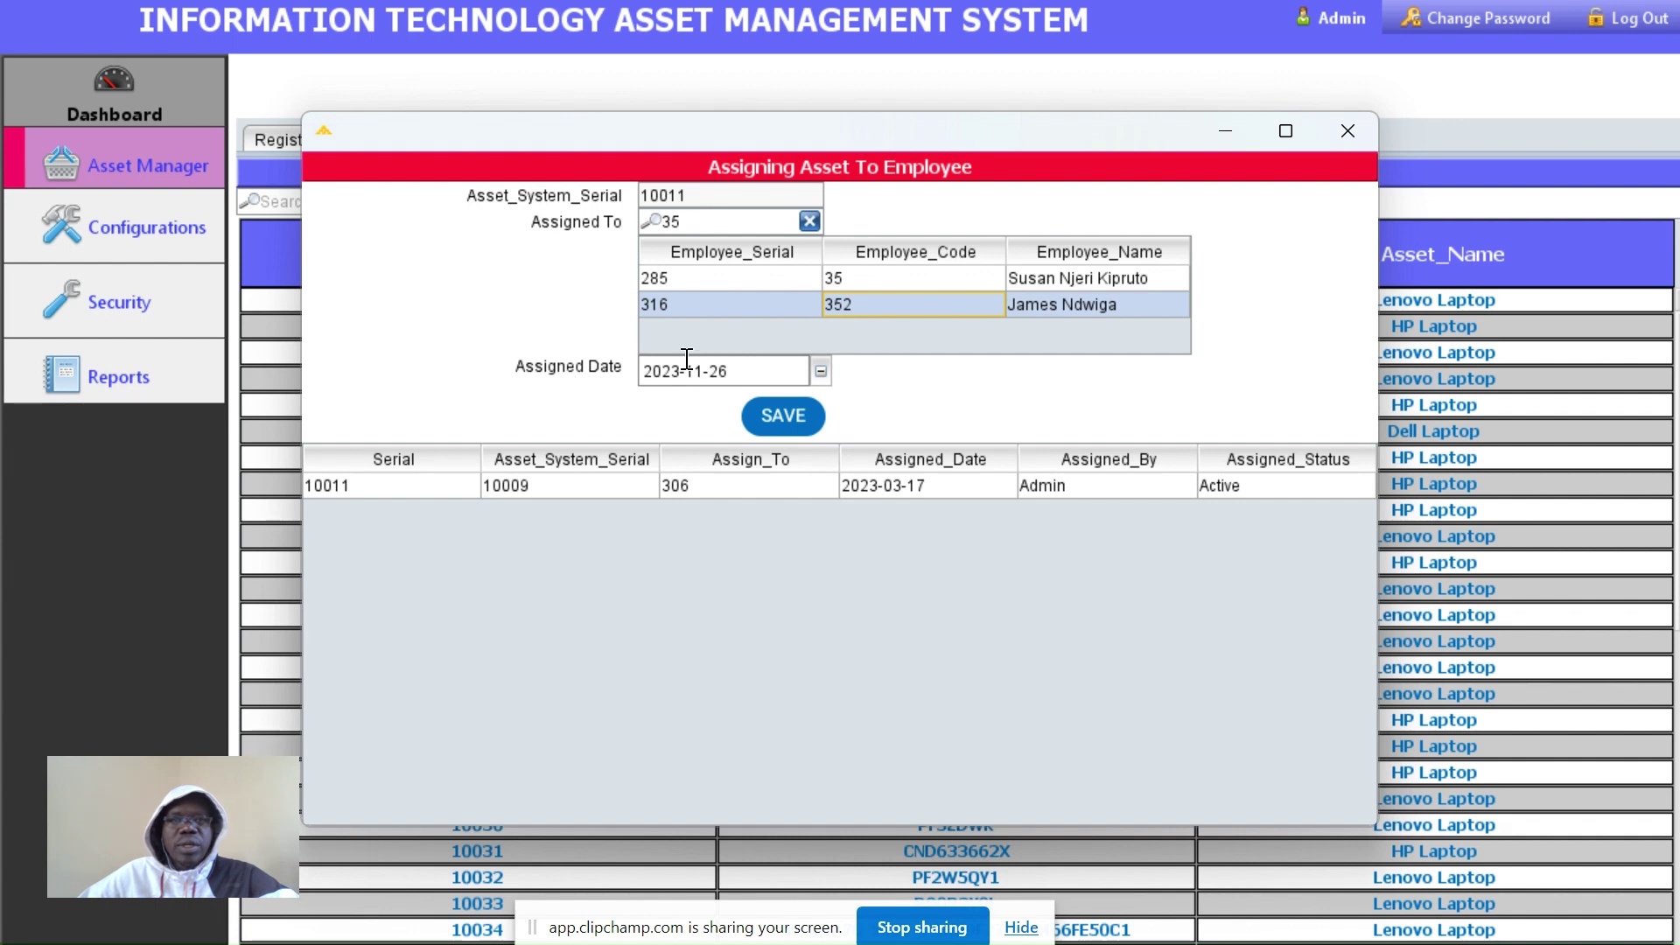
left_click(758, 427)
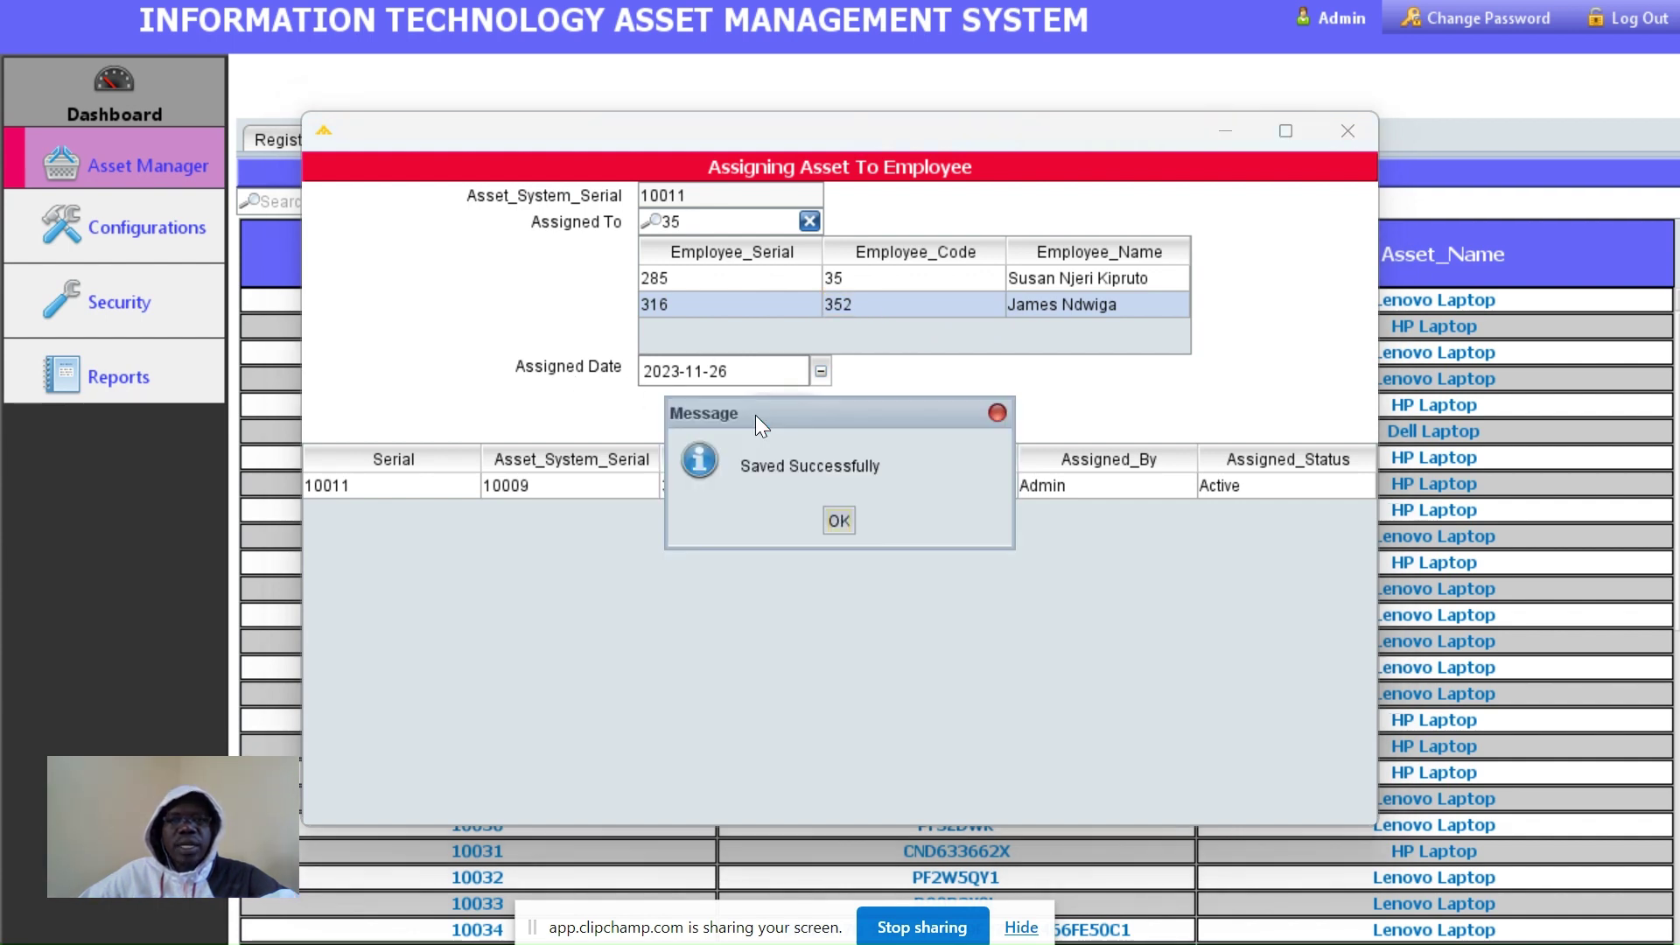
left_click(841, 521)
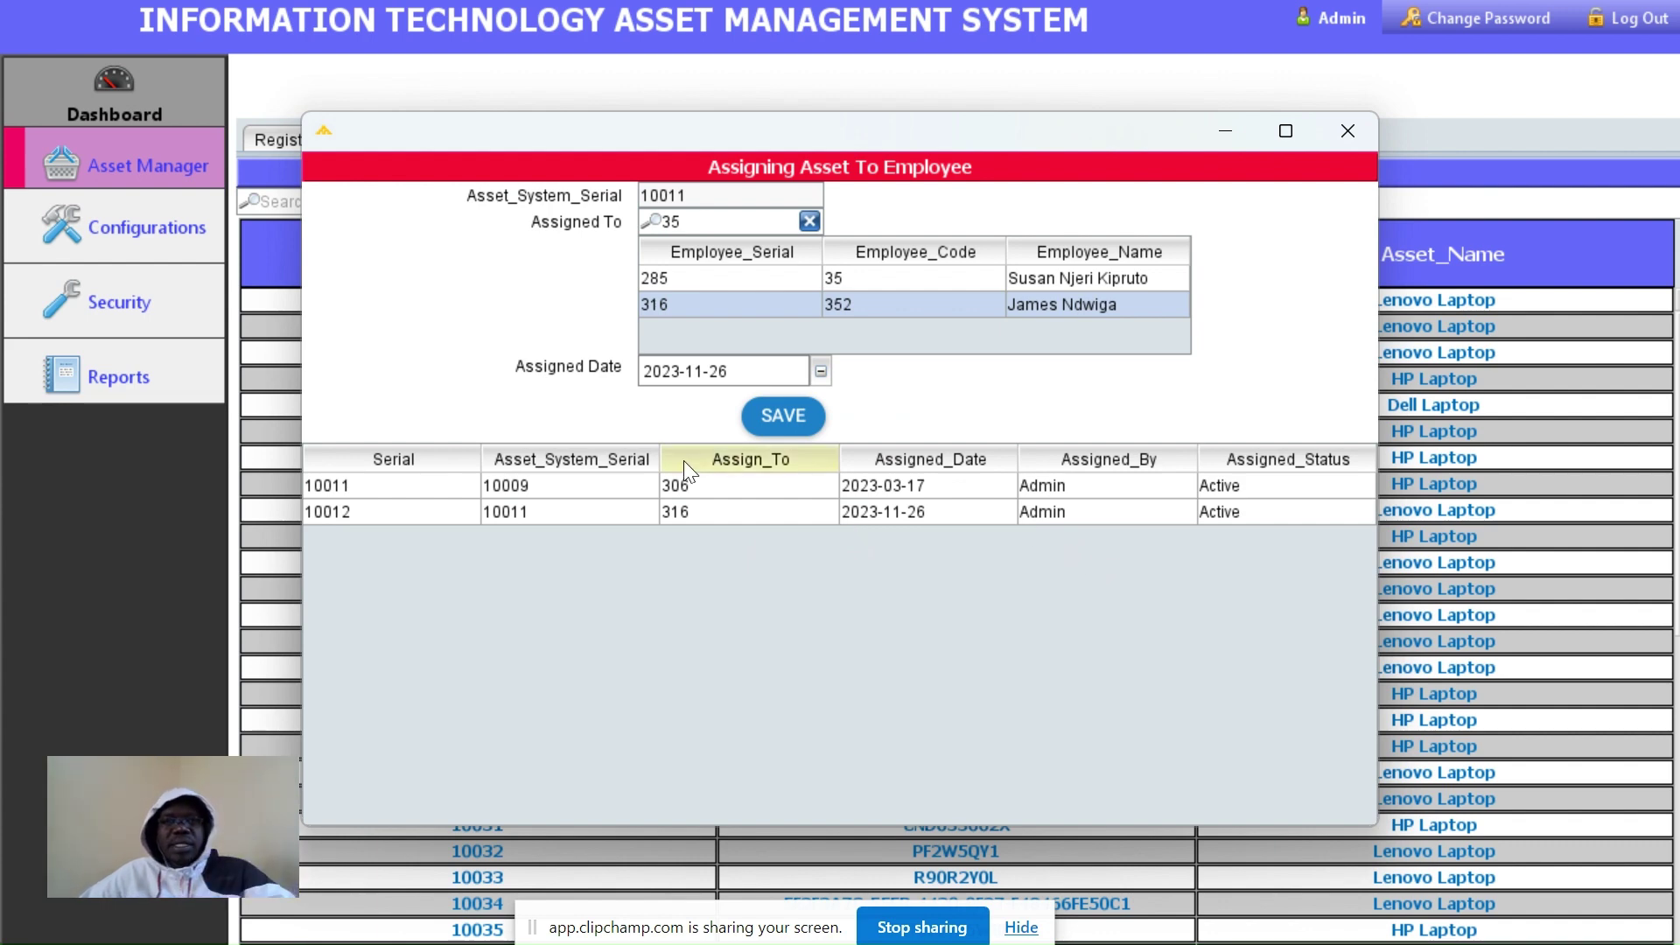
Close the employee assignment form and switch the Assign To option to Branch
left_click(1232, 516)
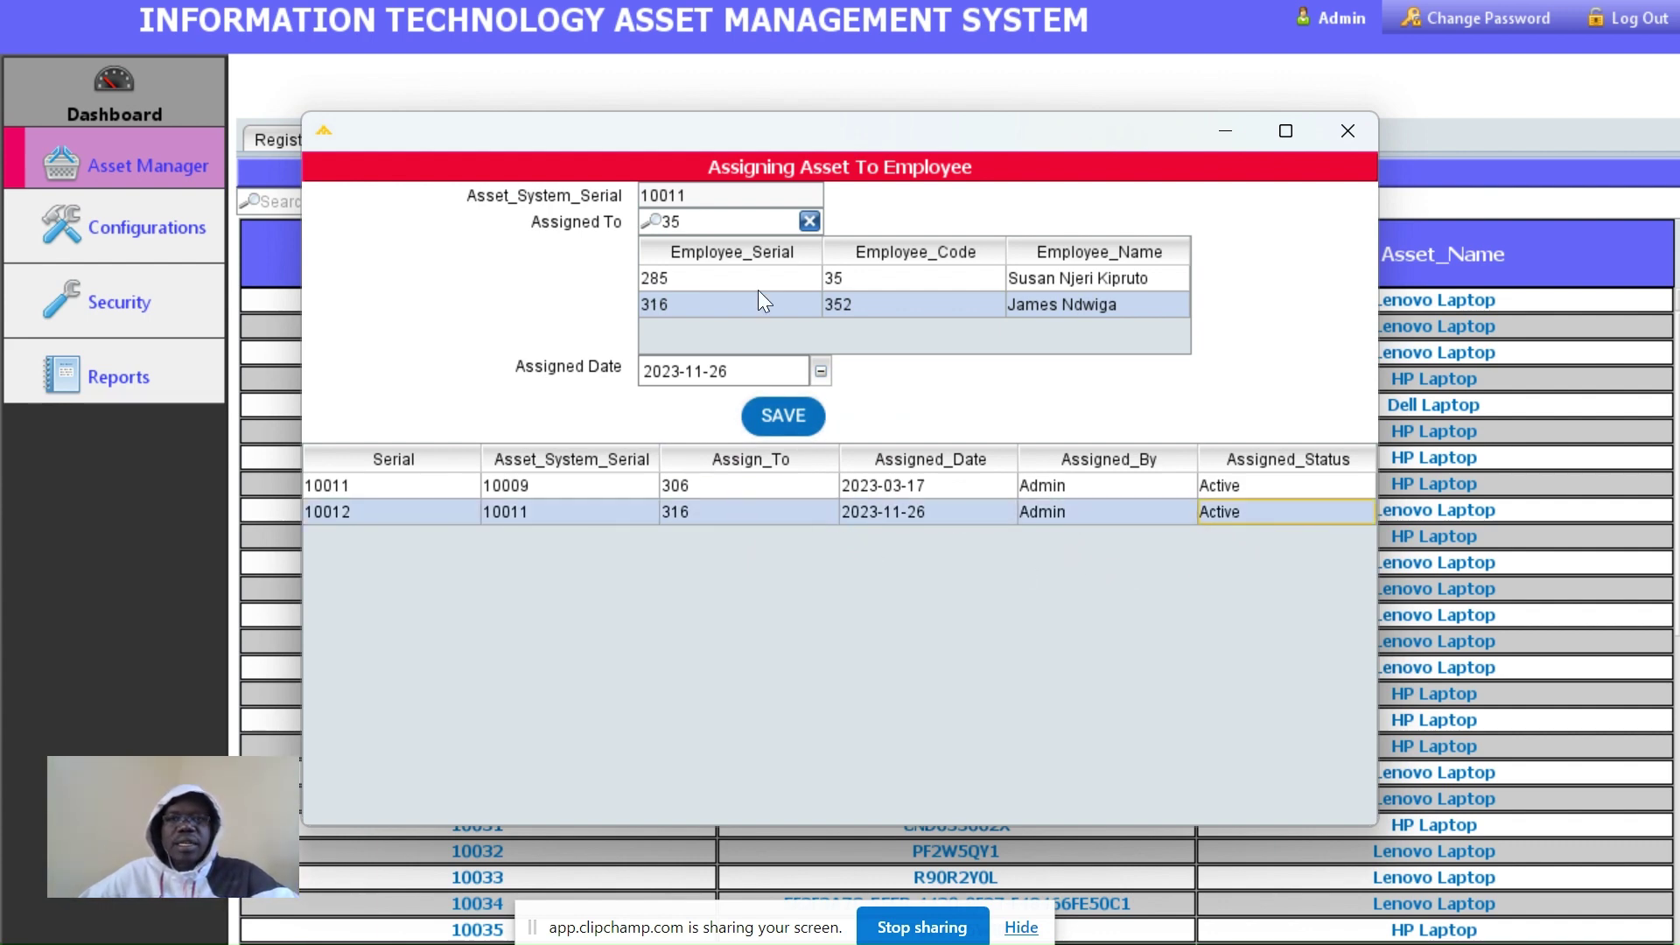
left_click(1348, 131)
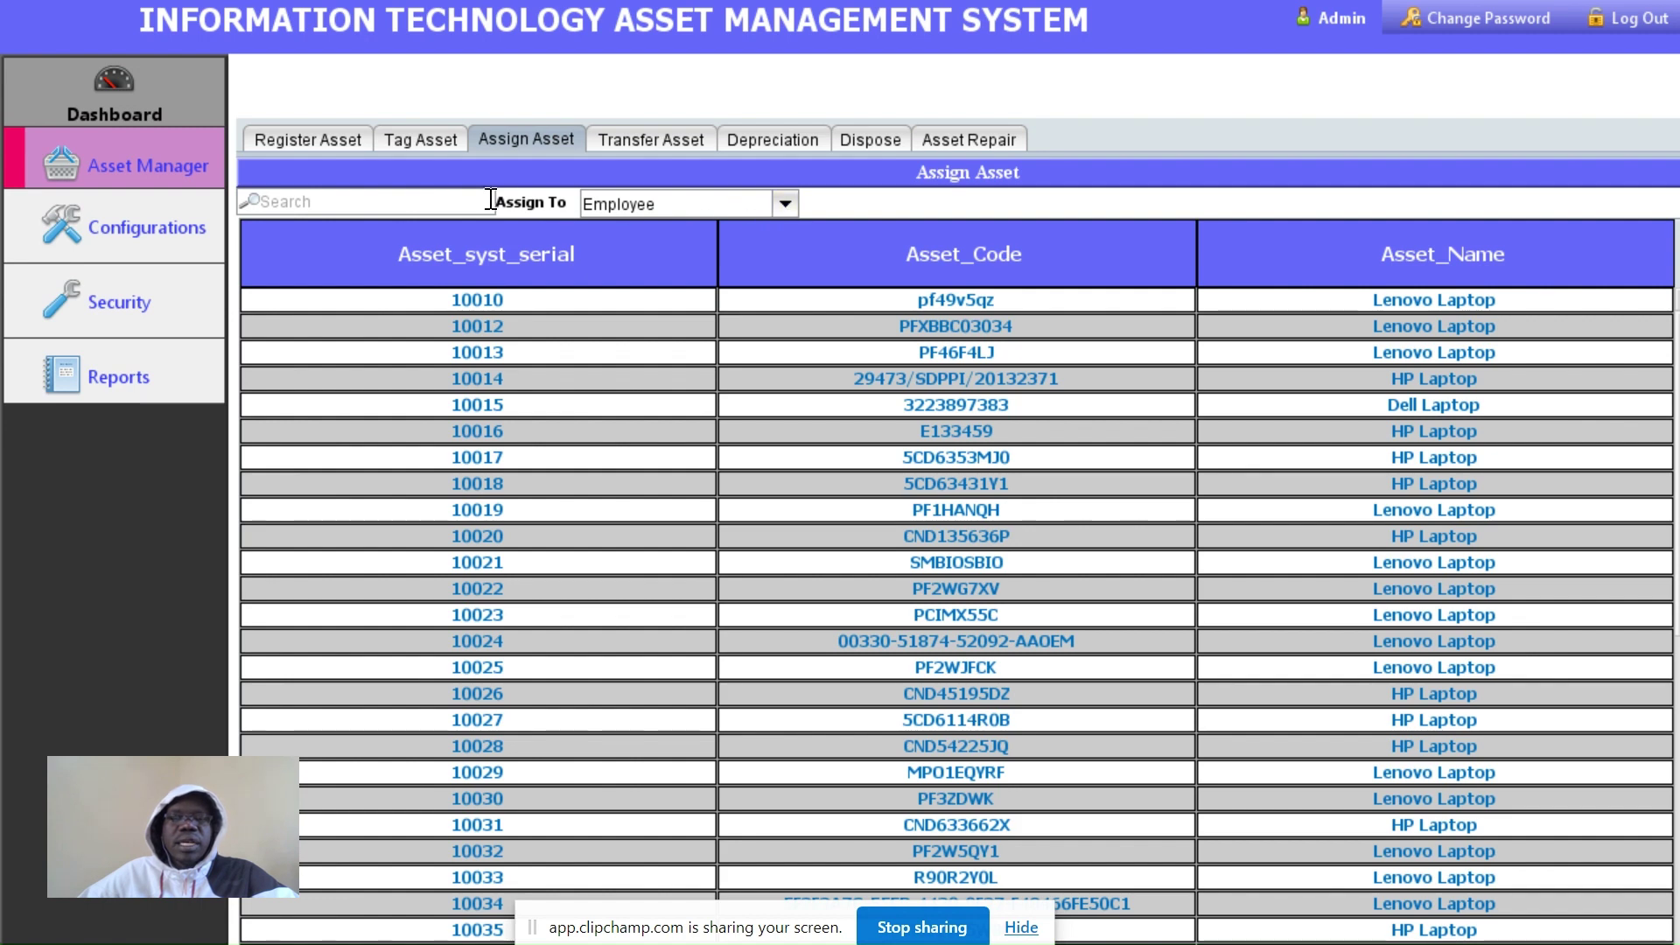
left_click(778, 202)
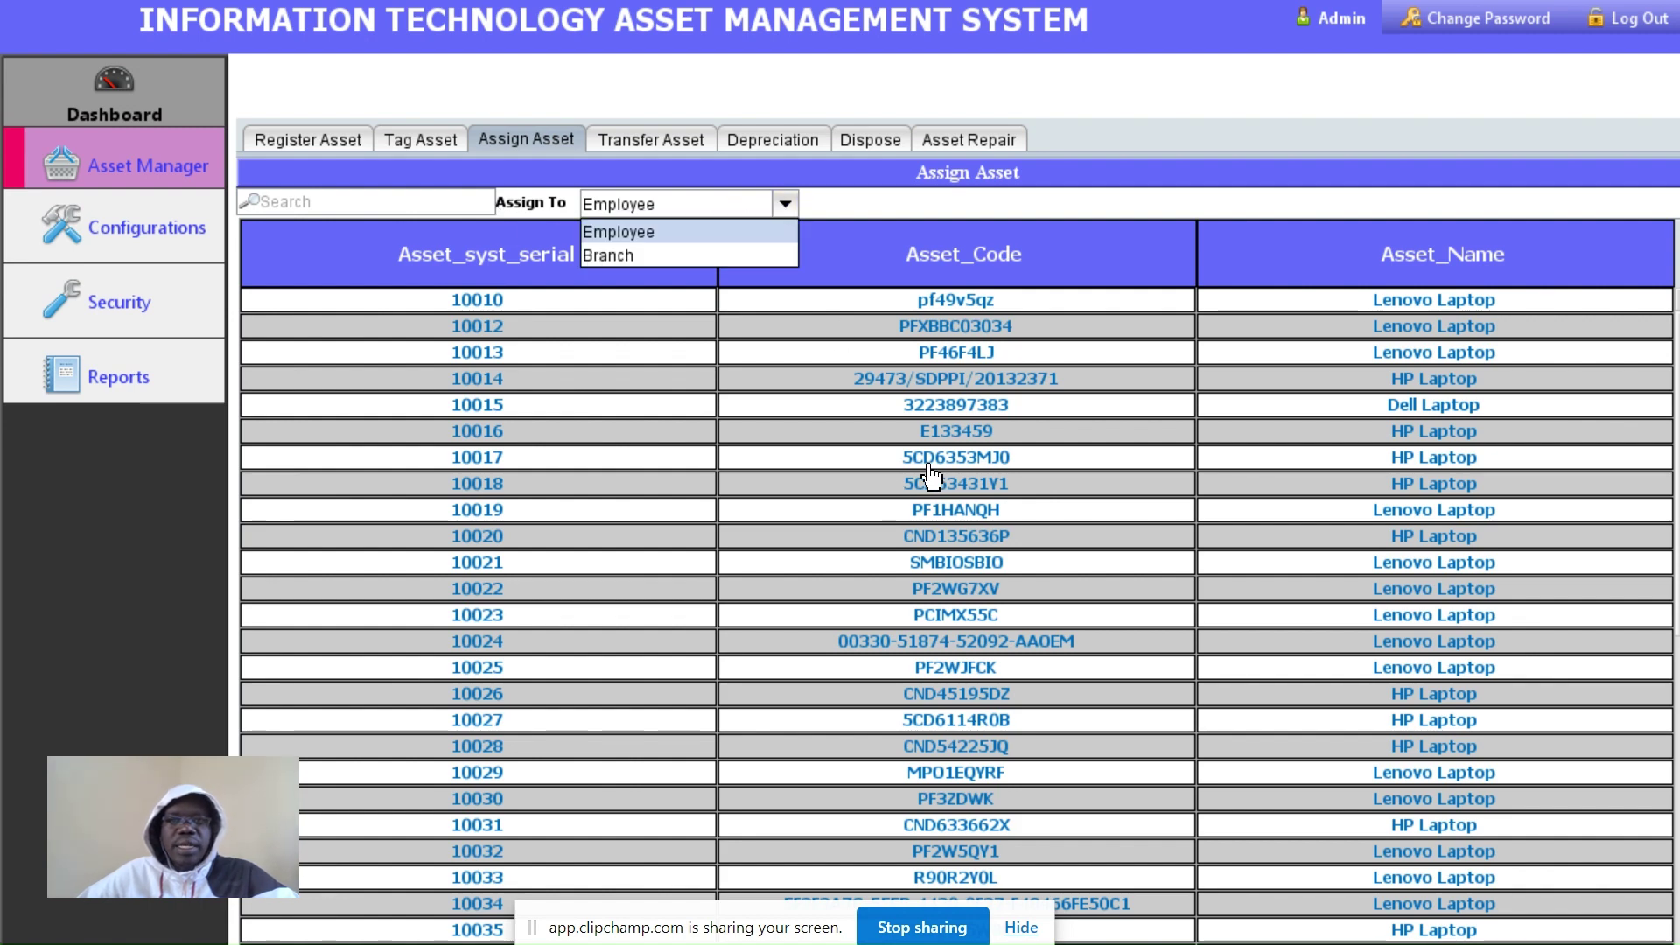
double_click(922, 467)
left_click(1326, 140)
left_click(785, 203)
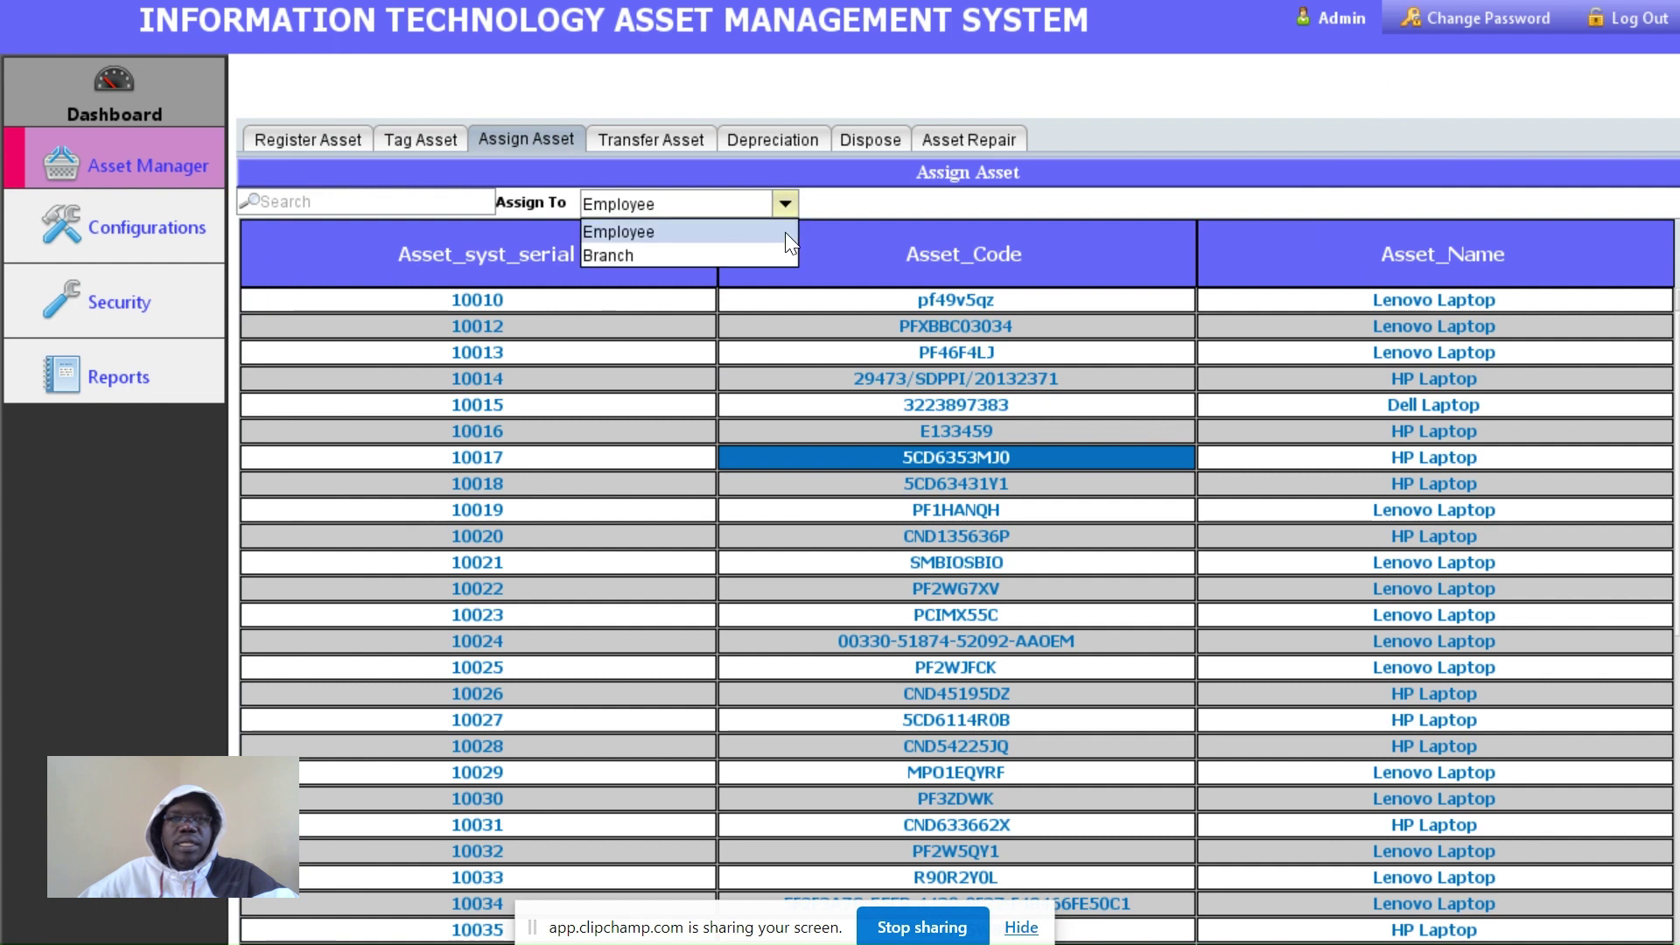
left_click(628, 254)
Search the assets for 5c and open the branch assignment form for the HP Laptop 5CD6361NXX
left_click(345, 202)
type("5c")
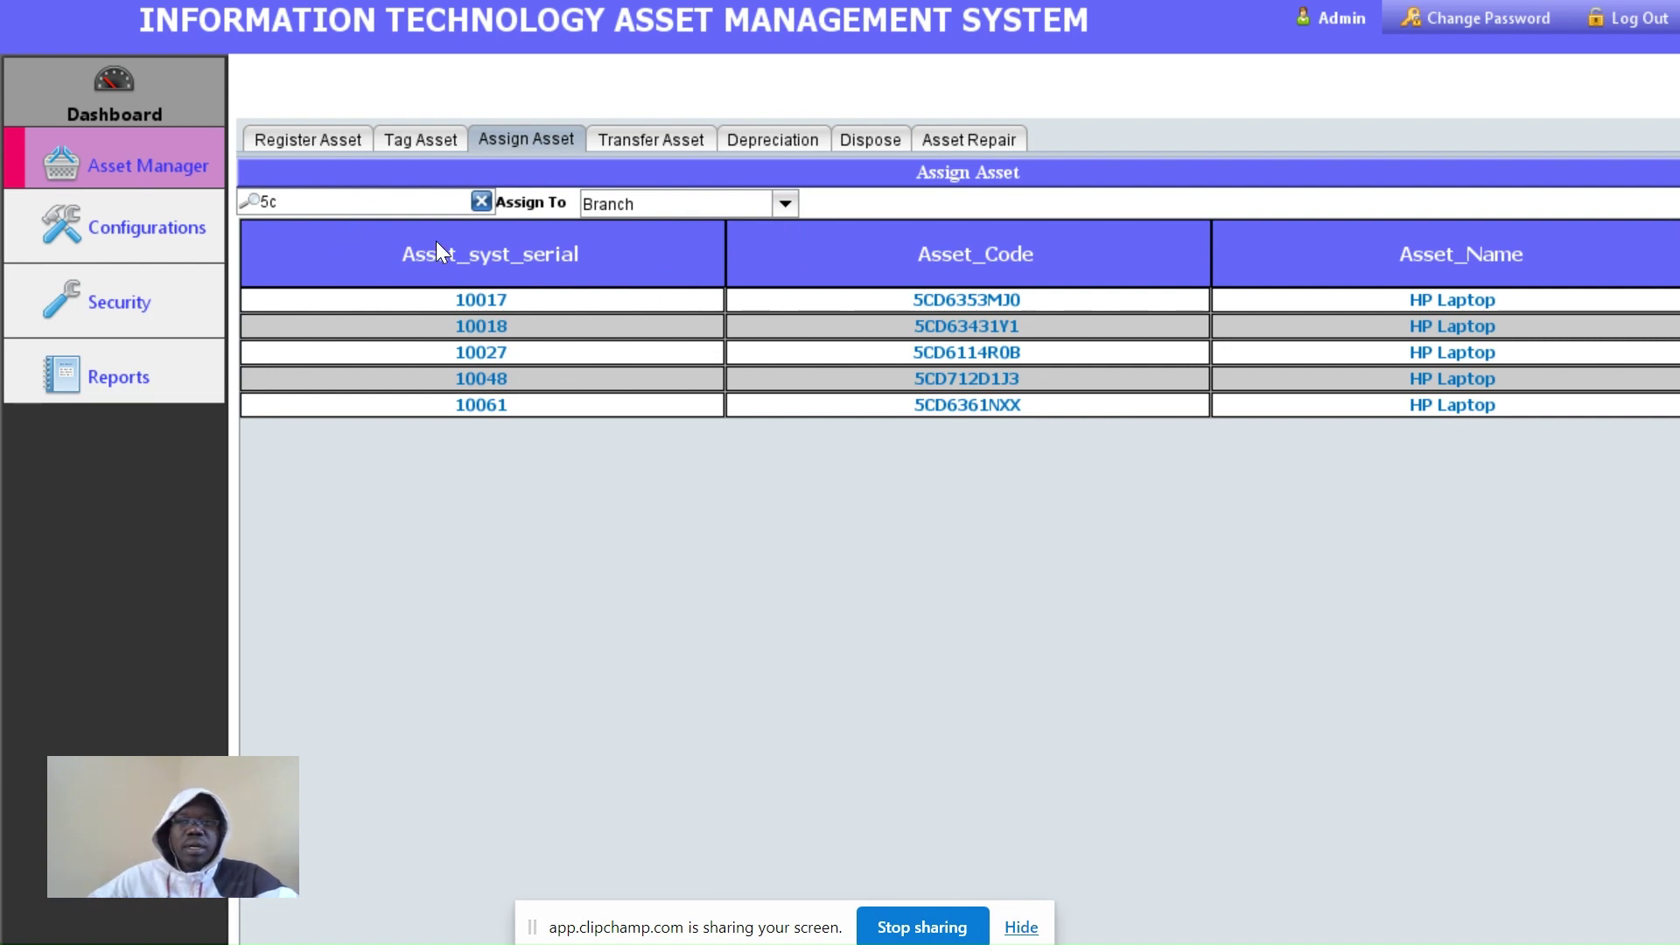
double_click(1006, 407)
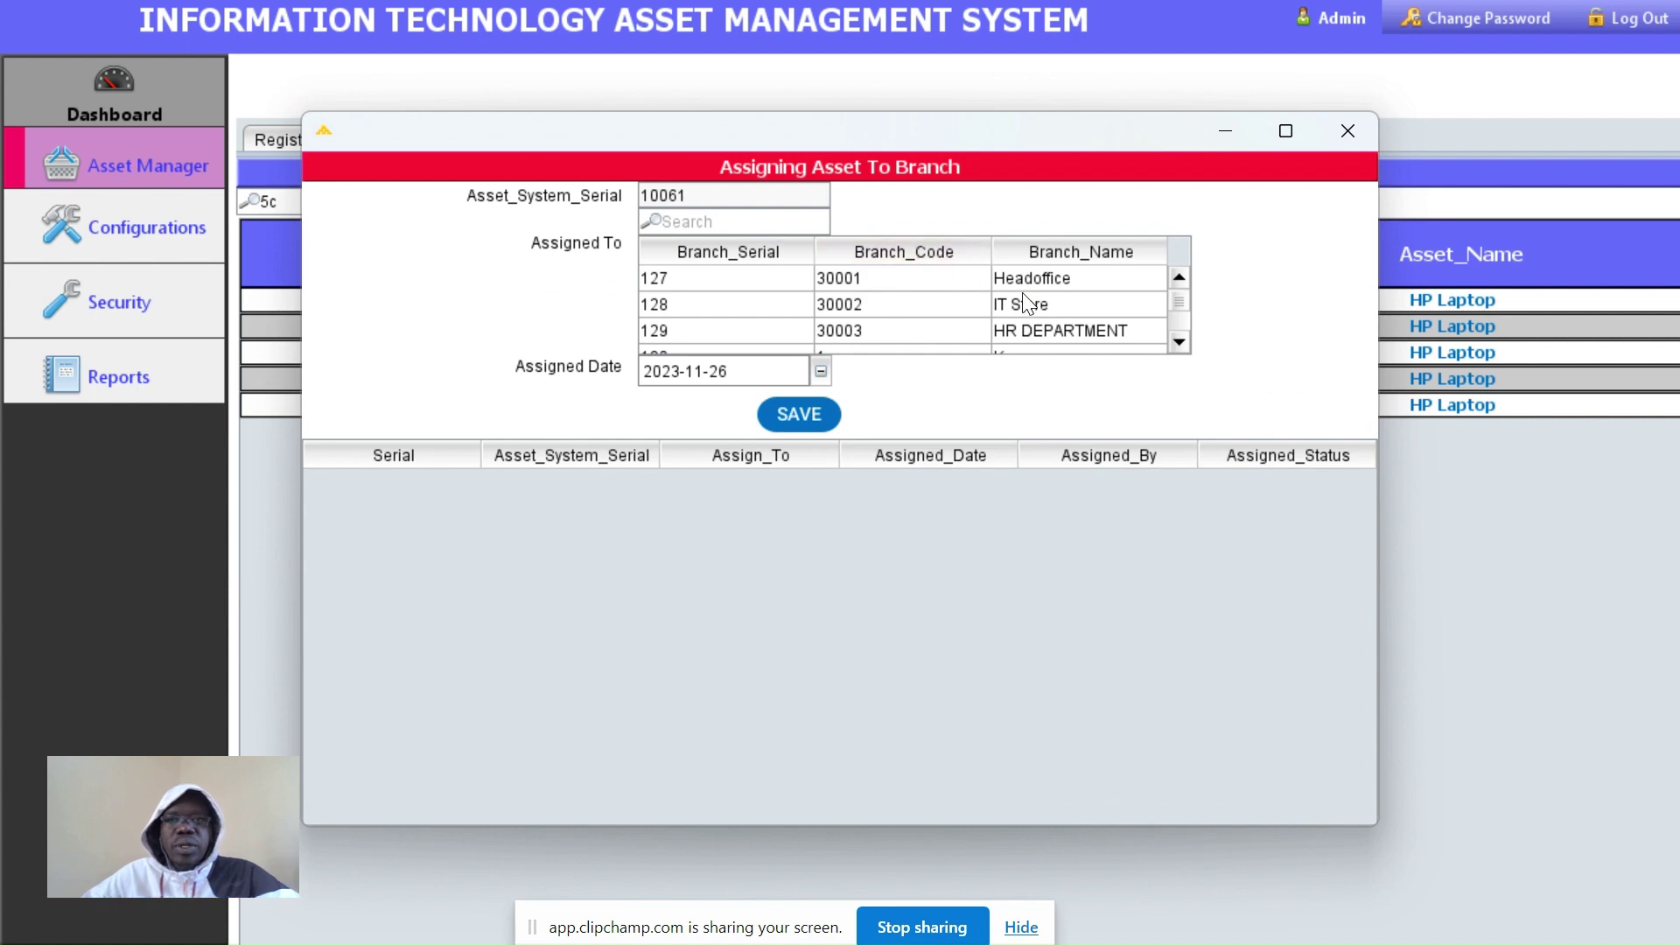
left_click(1040, 306)
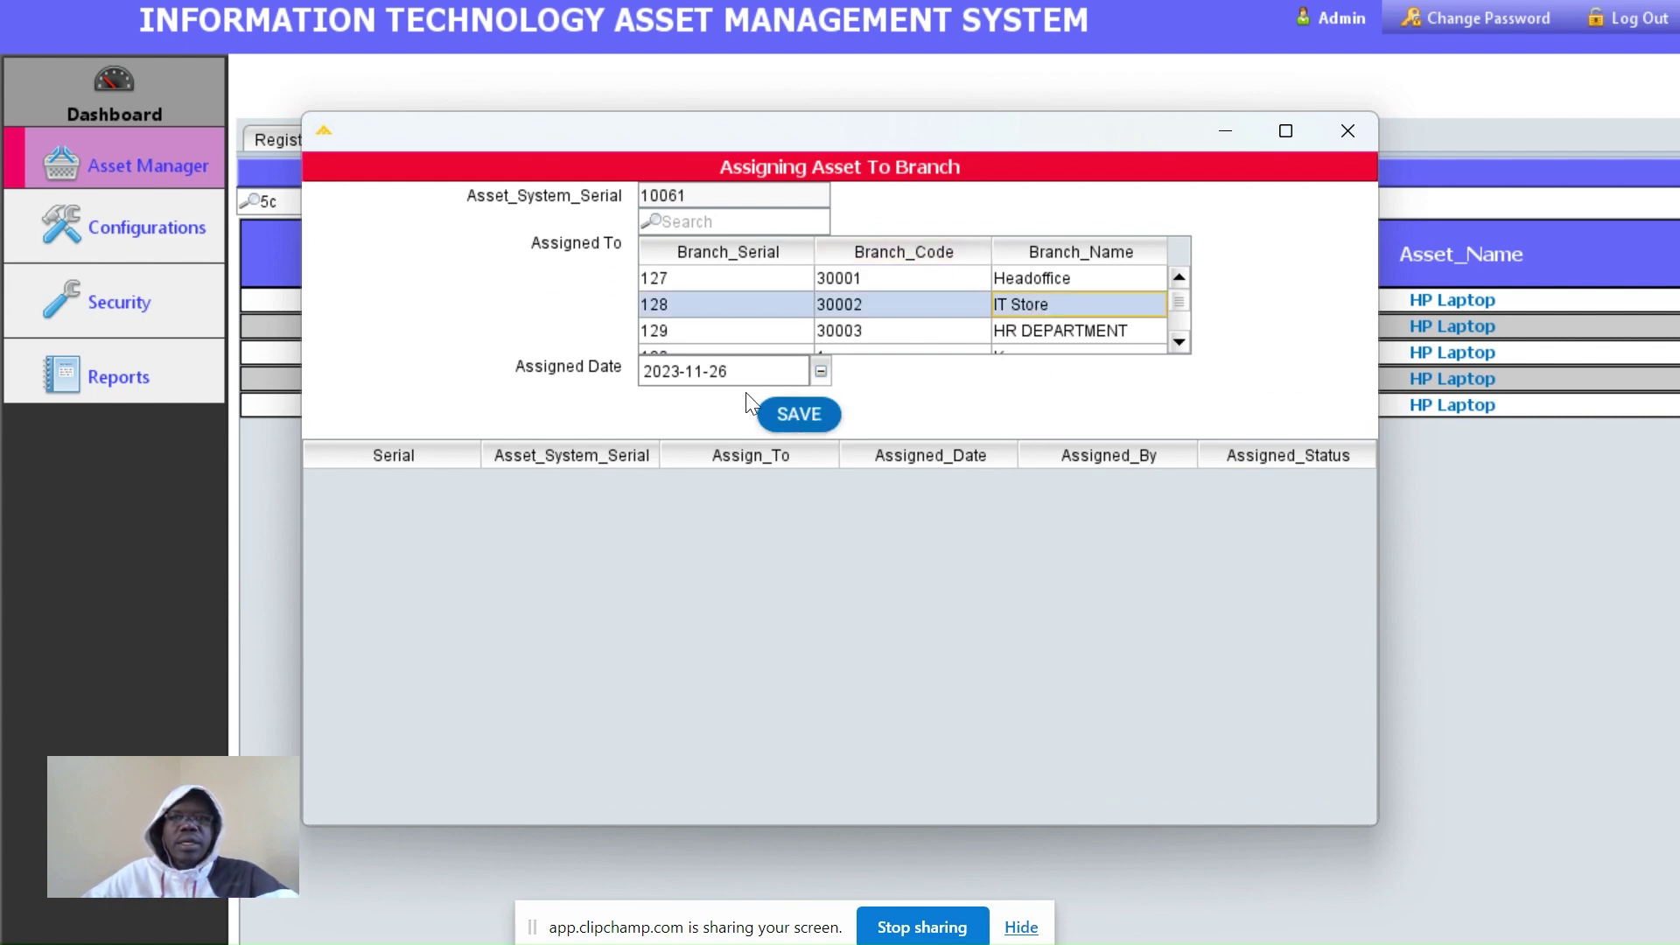
left_click(691, 216)
type("30")
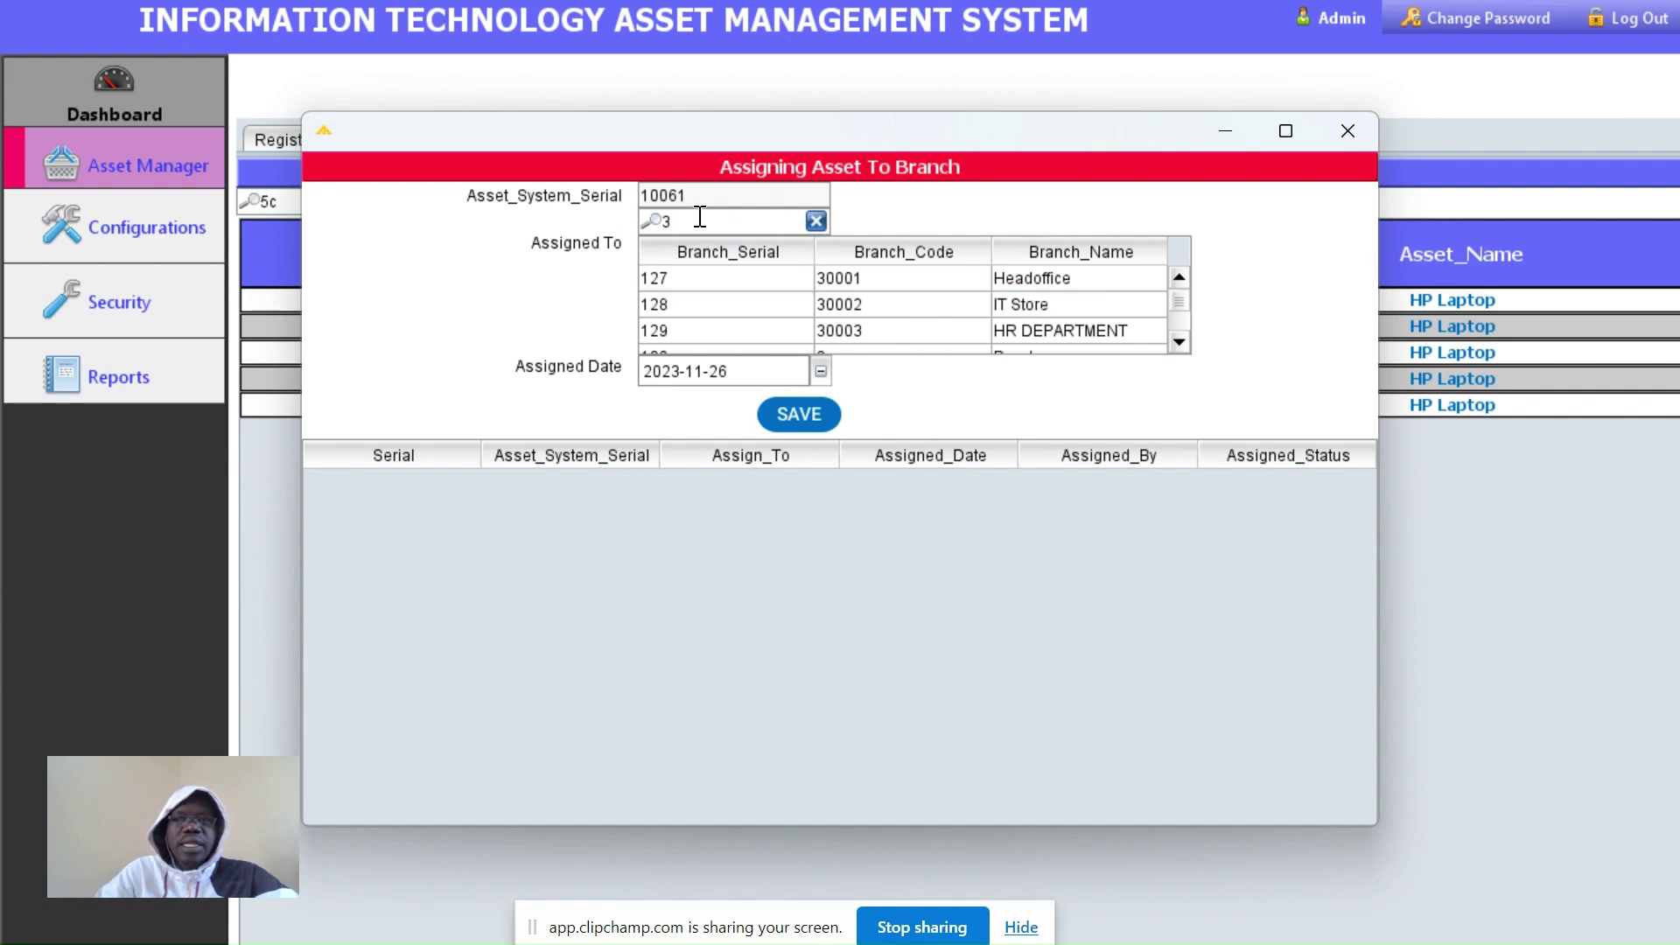
key("BackSpace")
key("BackSpace")
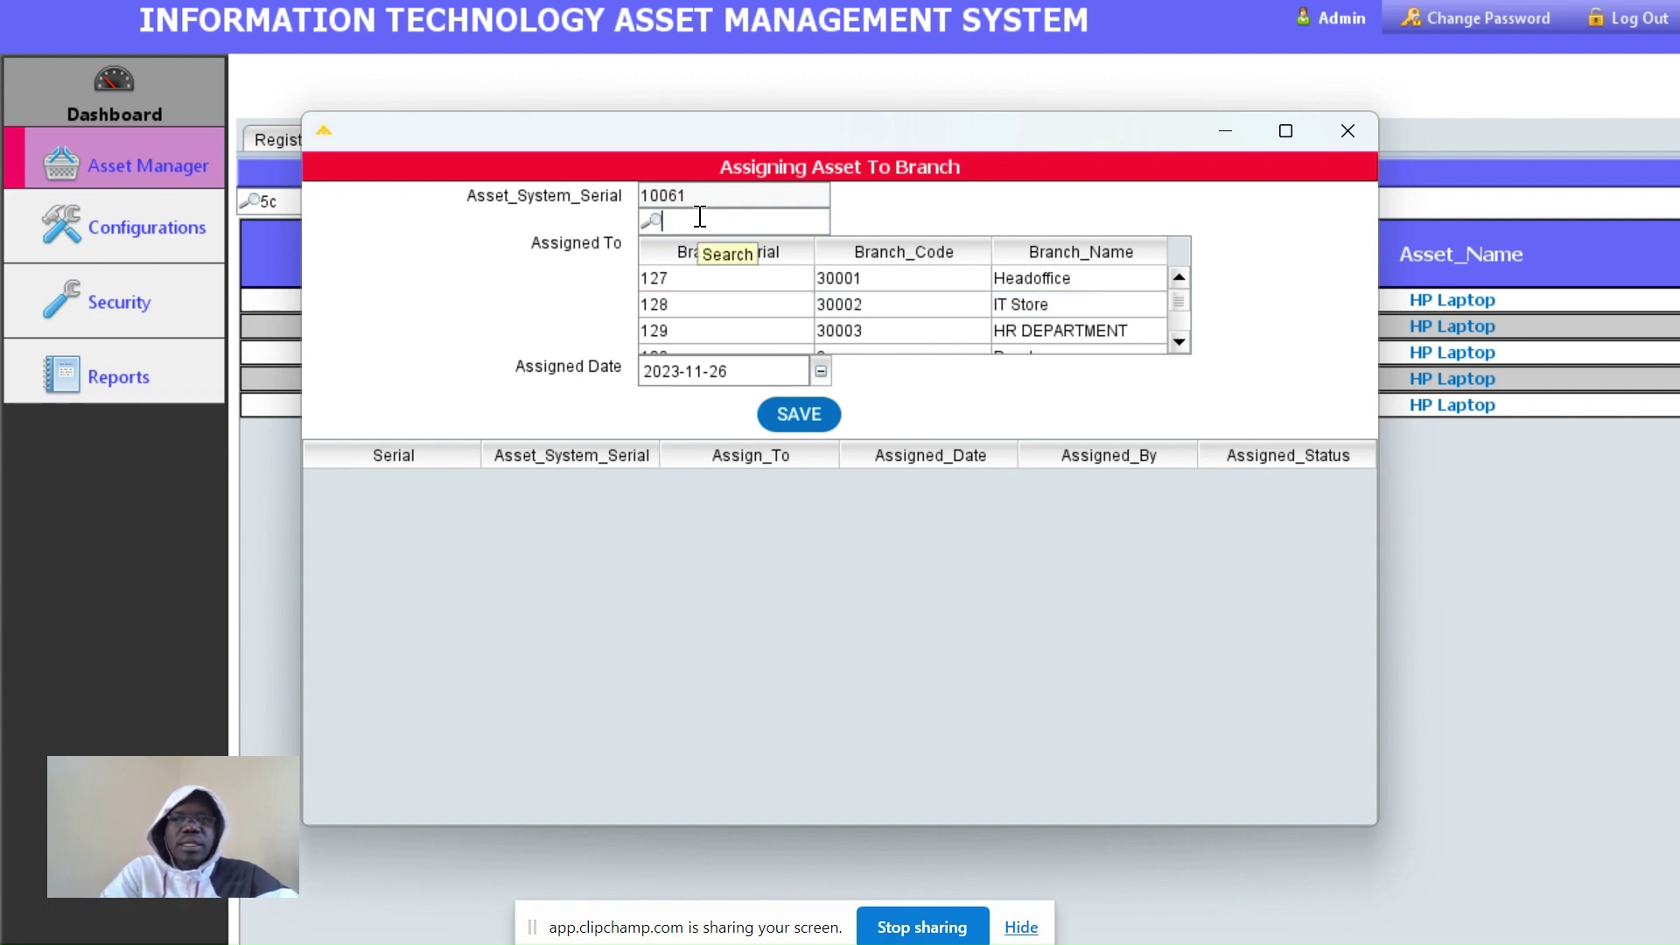
type("br")
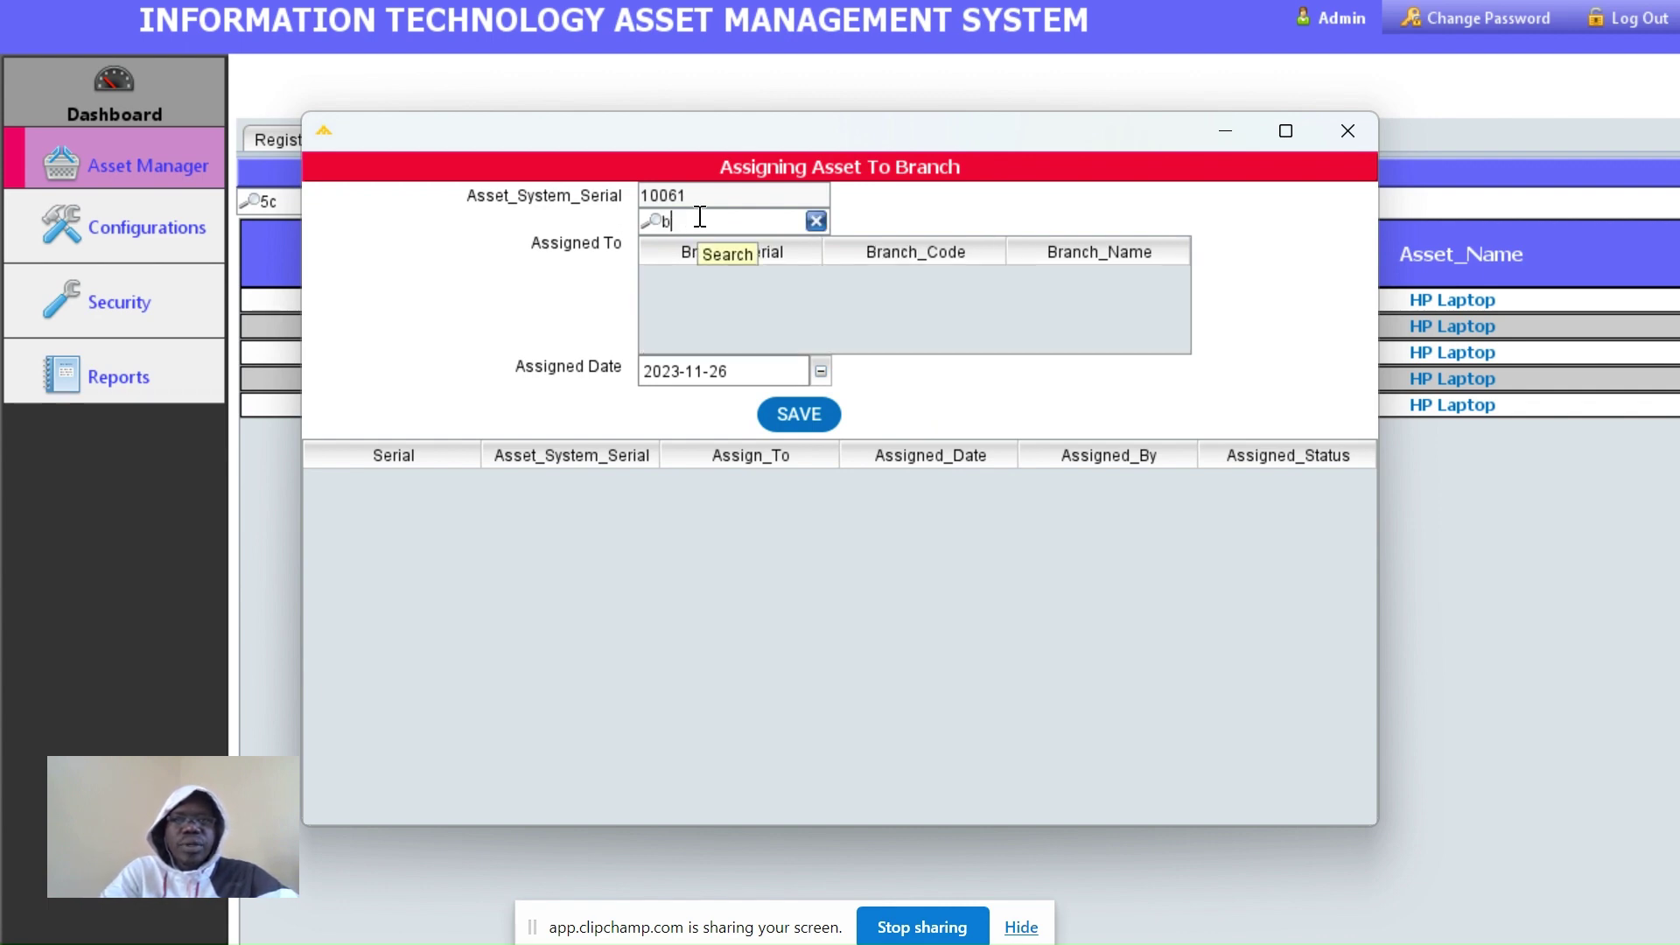
key("BackSpace")
Search the branches for mac, try to save the laptop's assignment to Machakos, and close the form
scroll(840, 297, "down", 4)
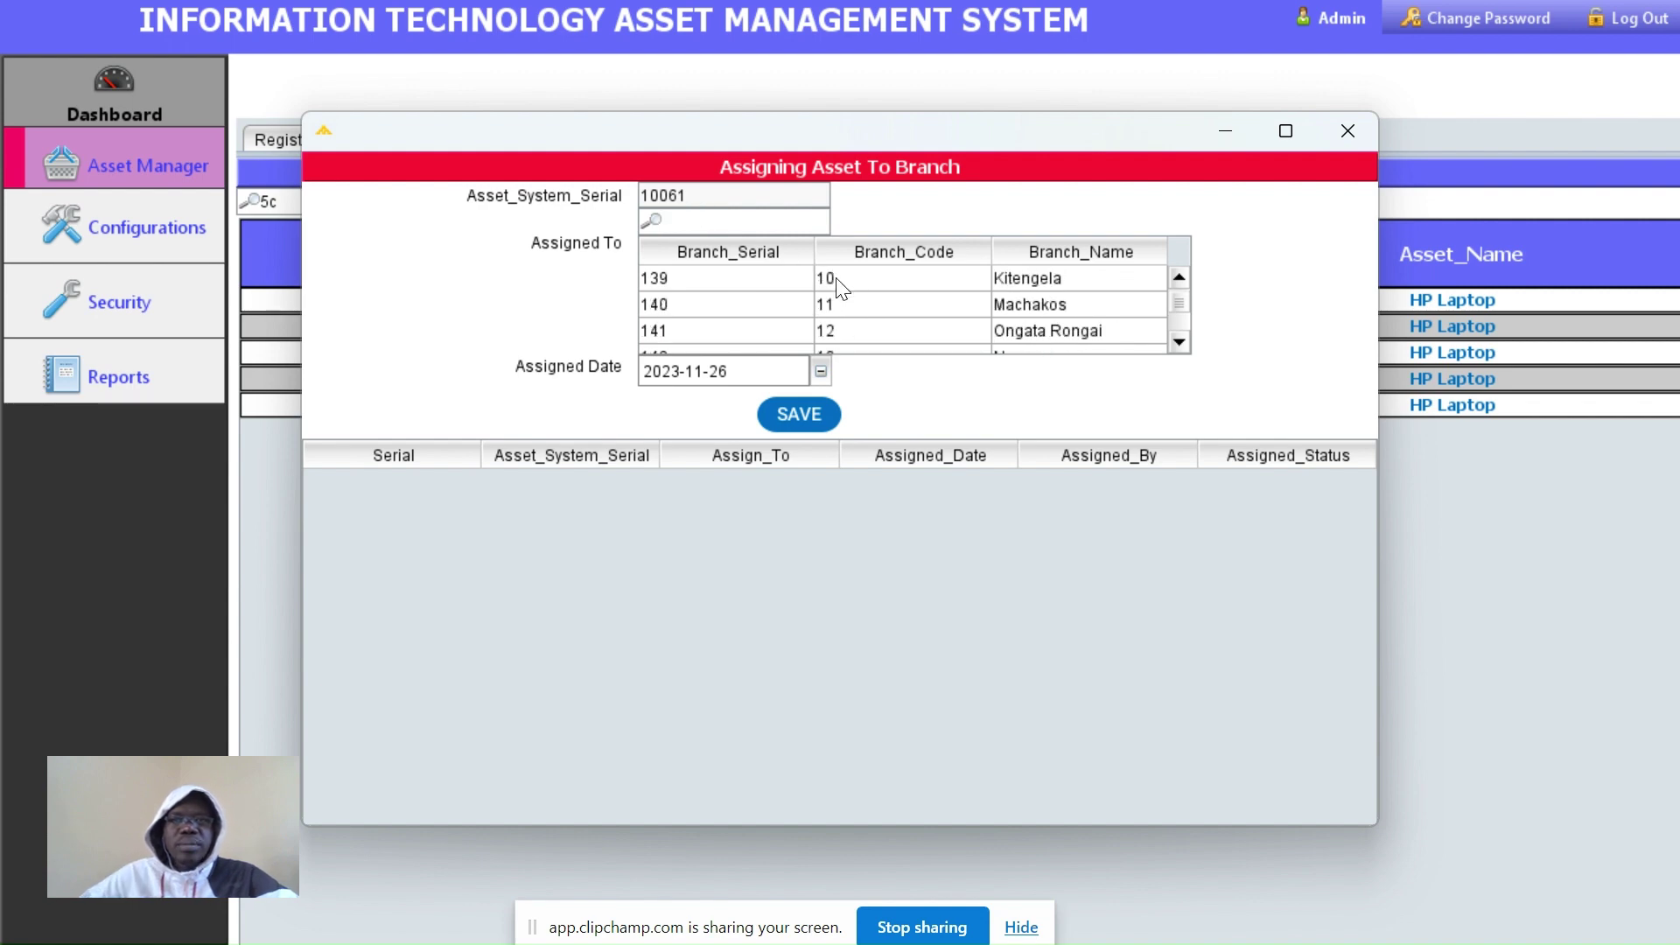
type("mac")
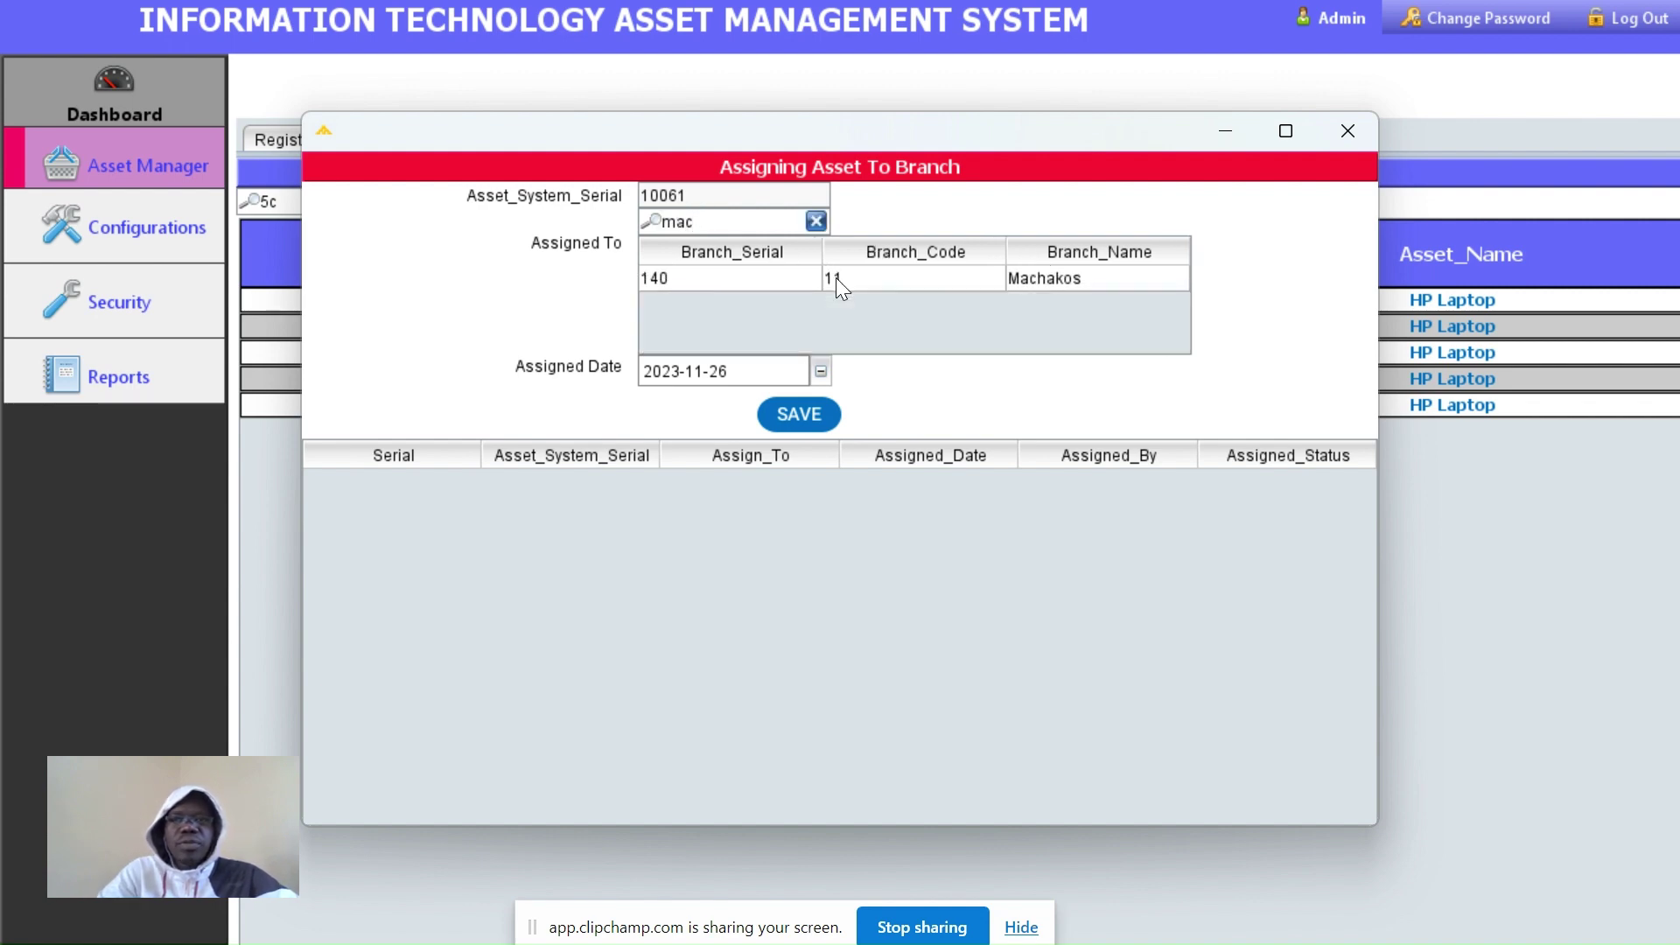
left_click(845, 281)
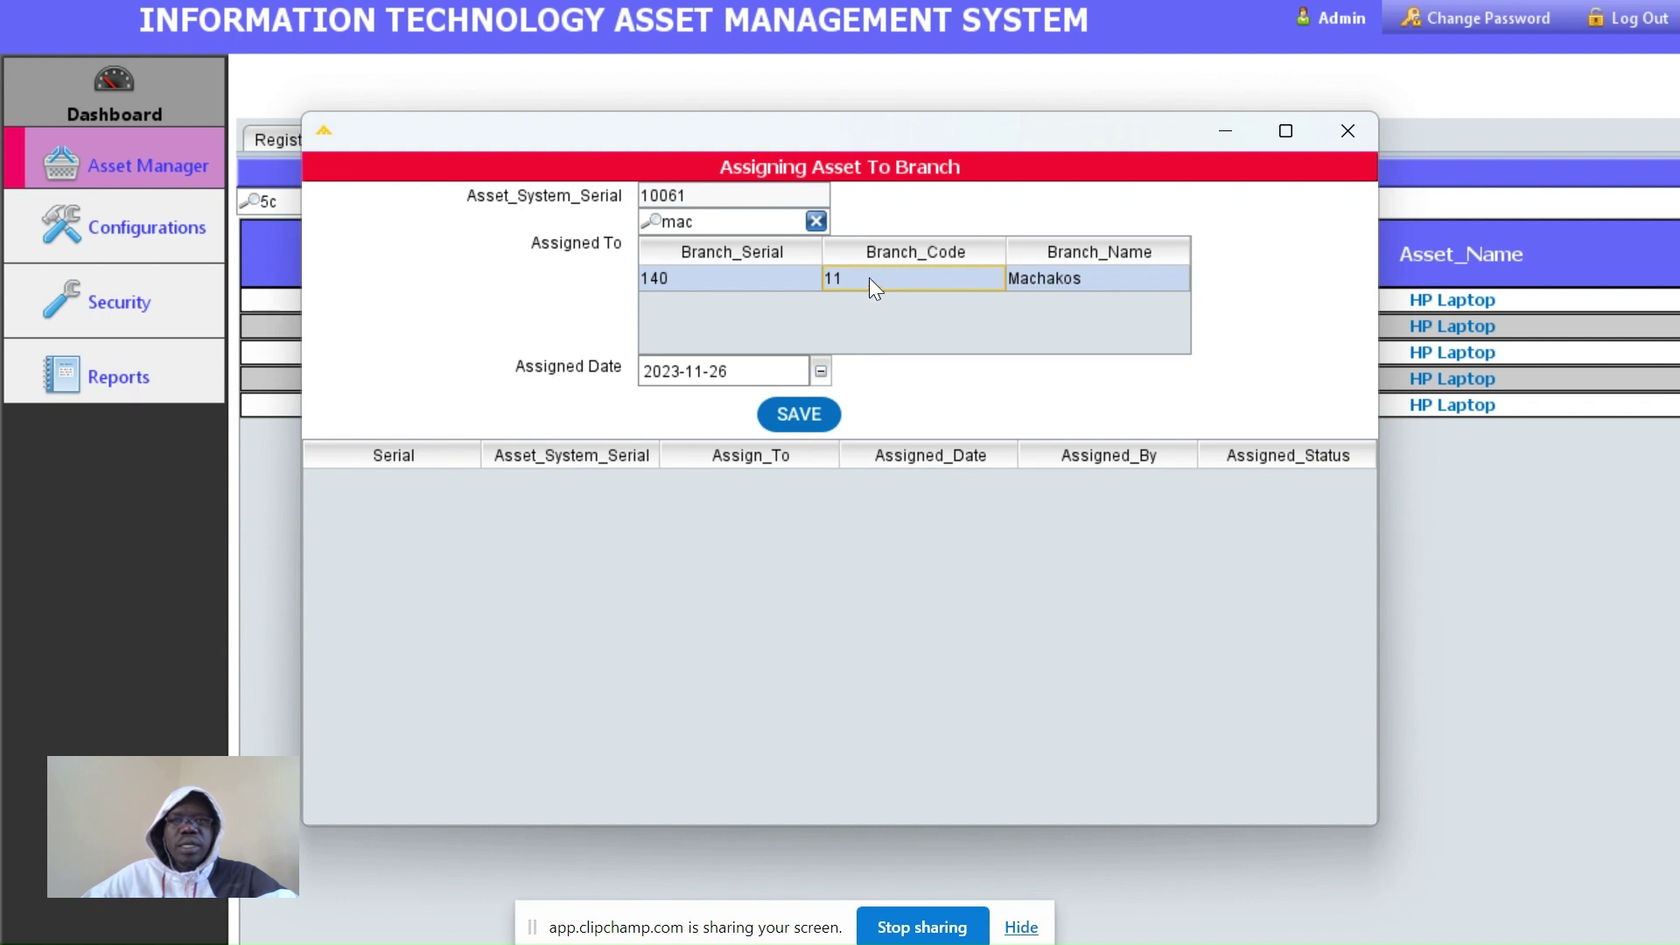
left_click(813, 415)
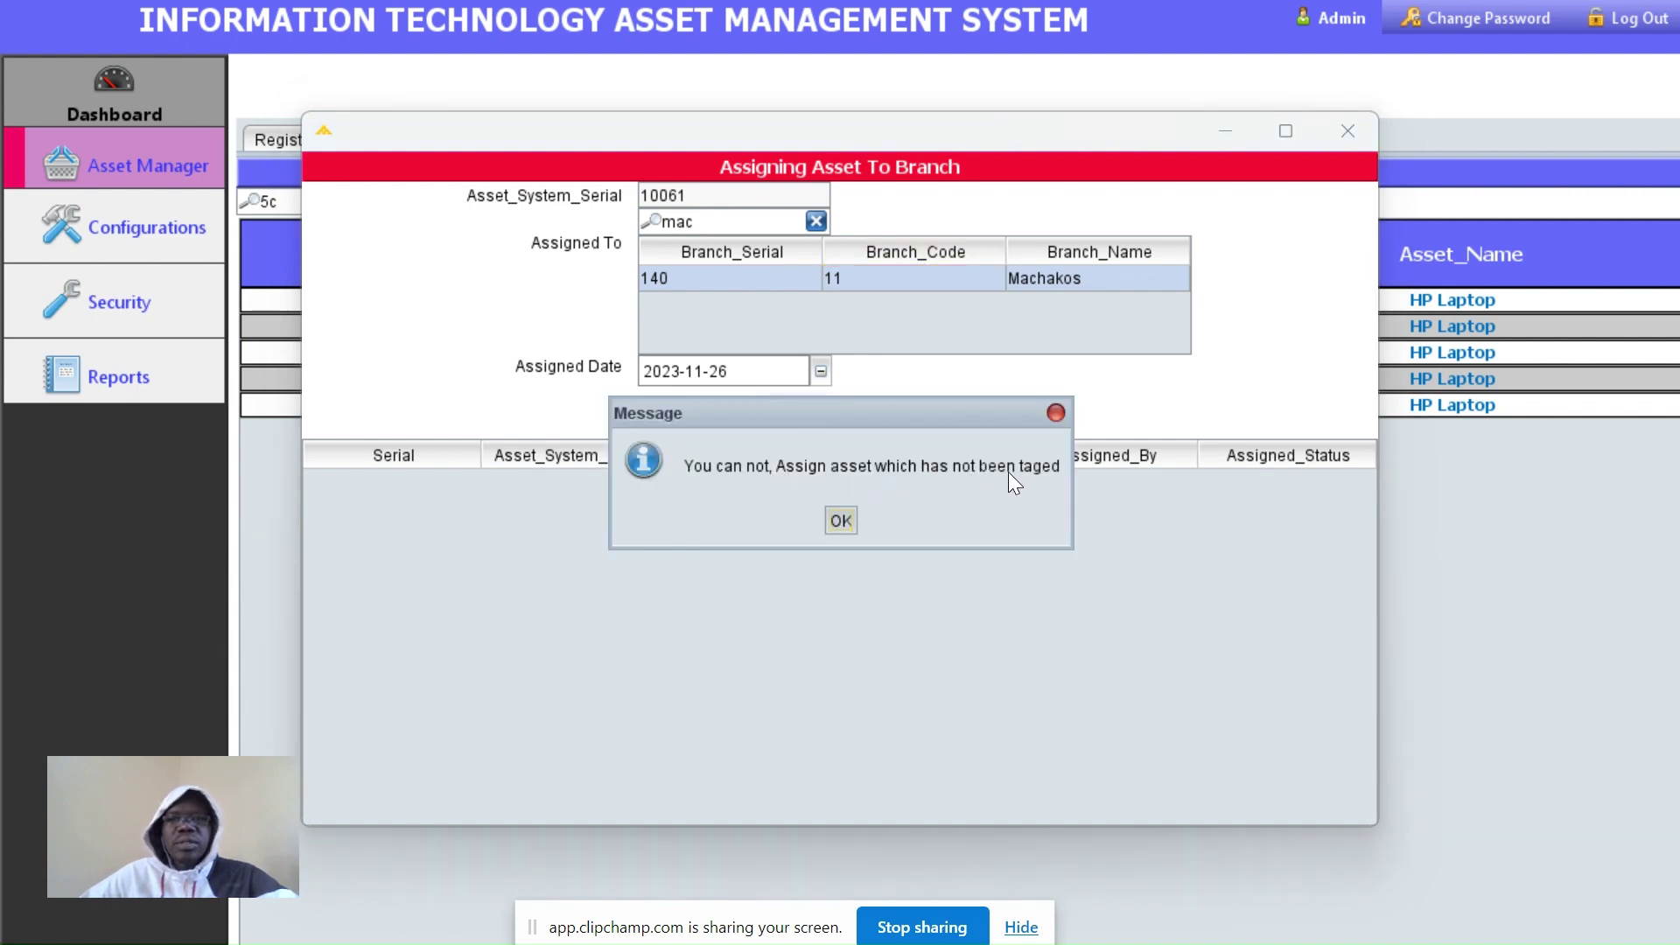
left_click(840, 522)
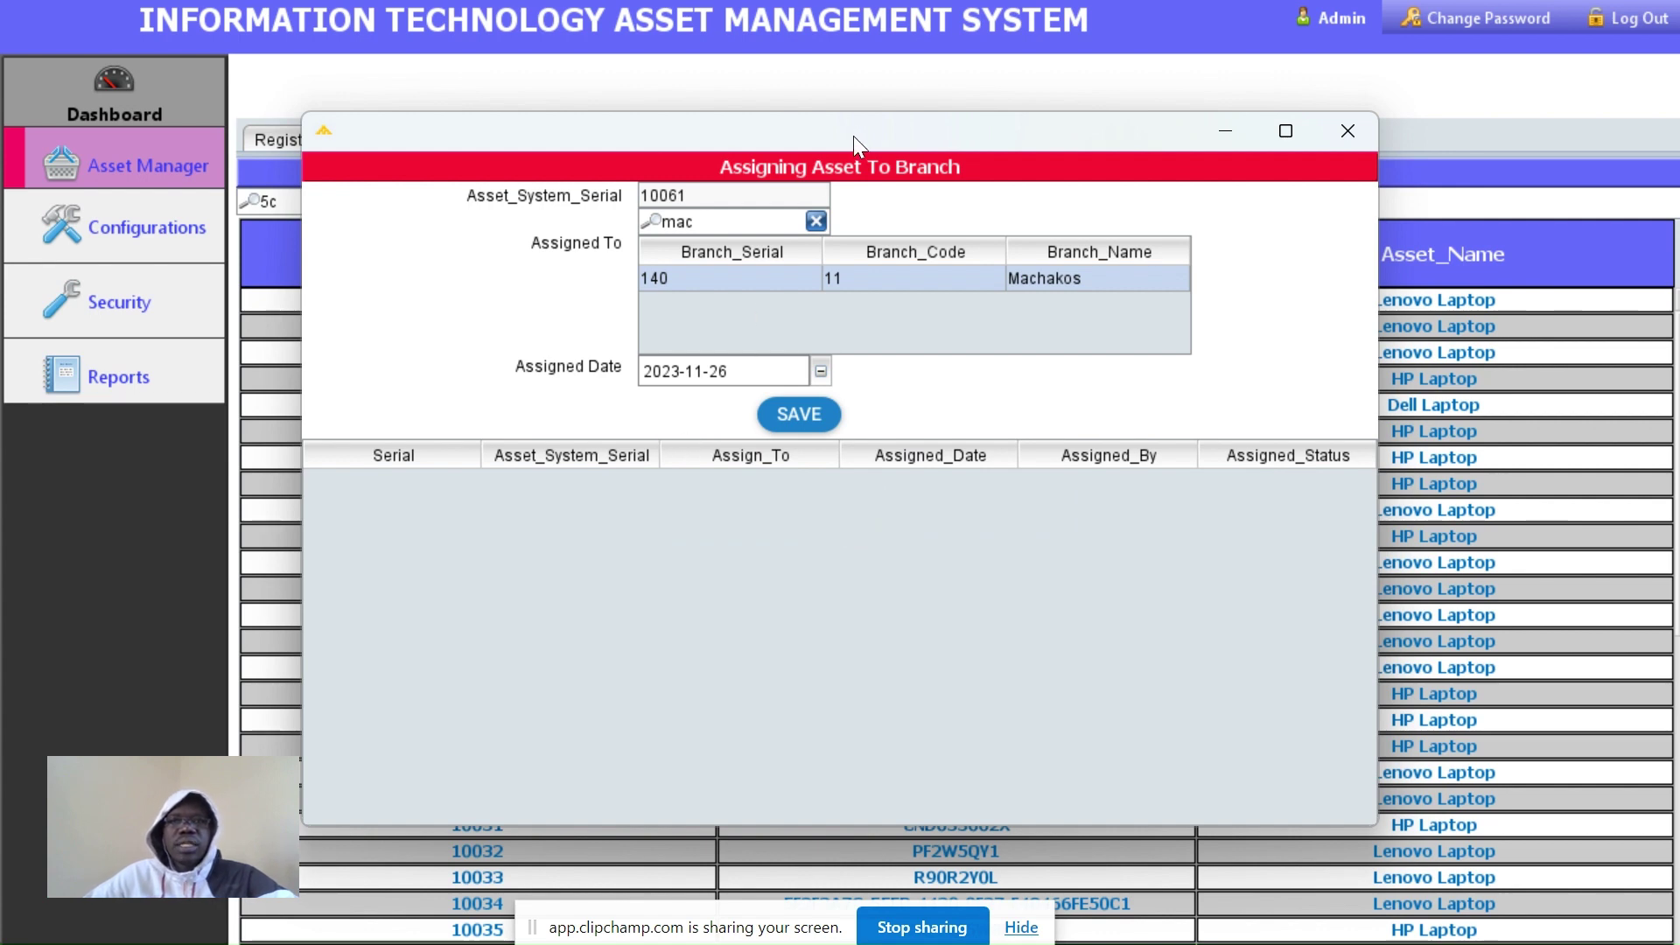
left_click_drag(854, 135, 875, 255)
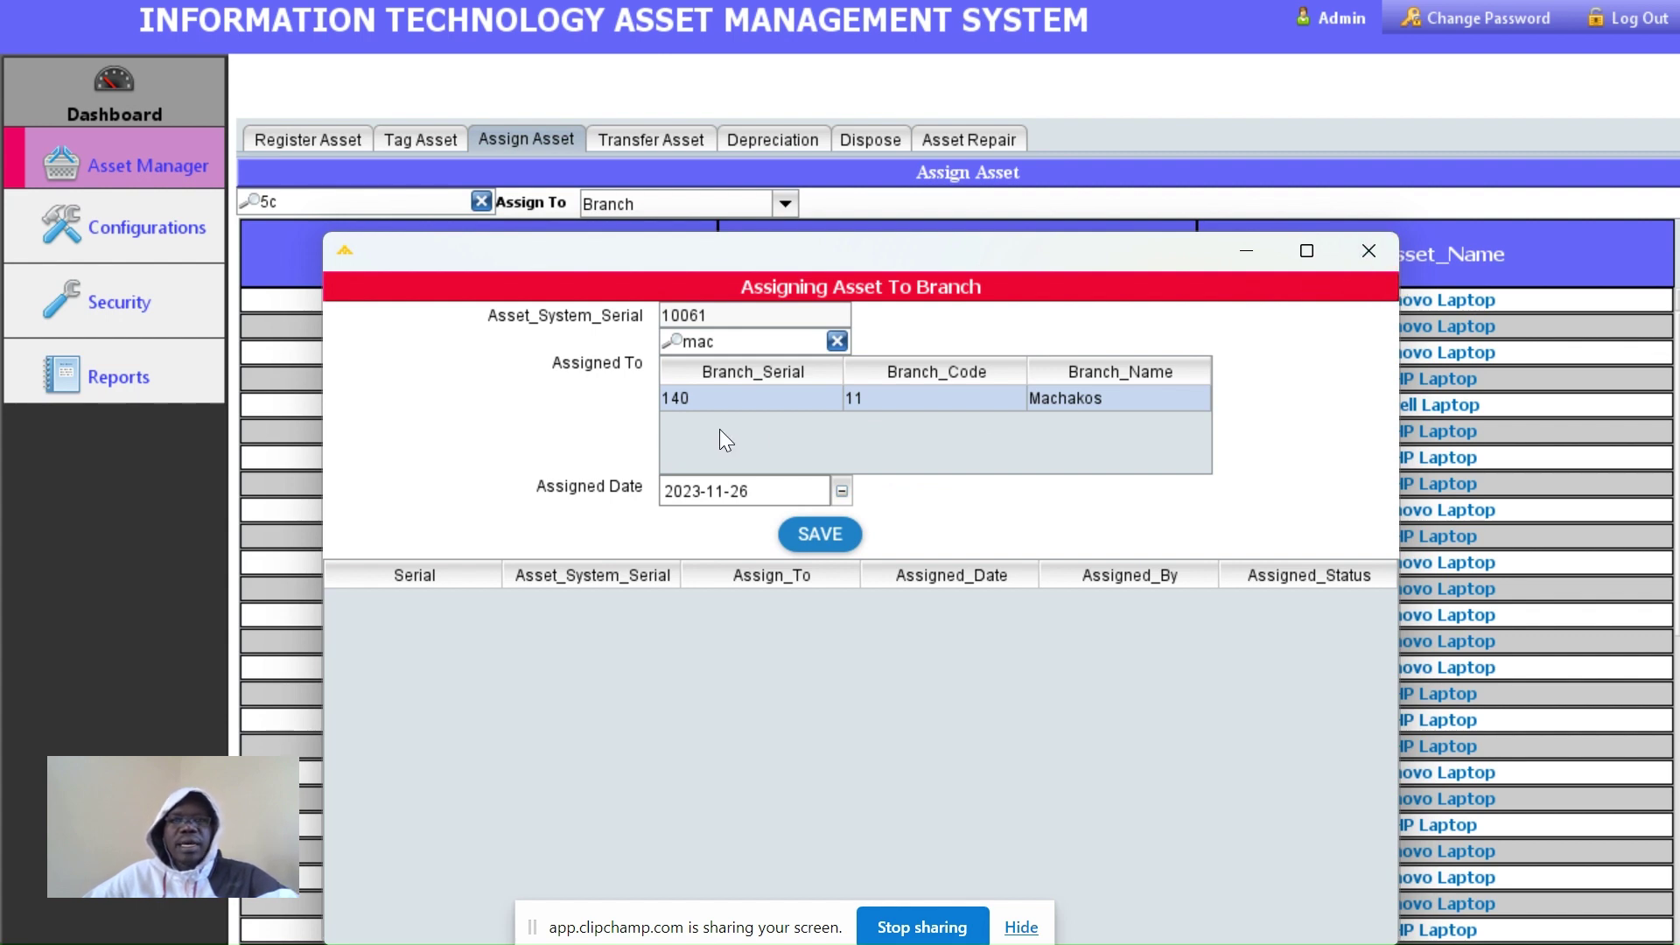
left_click(1369, 252)
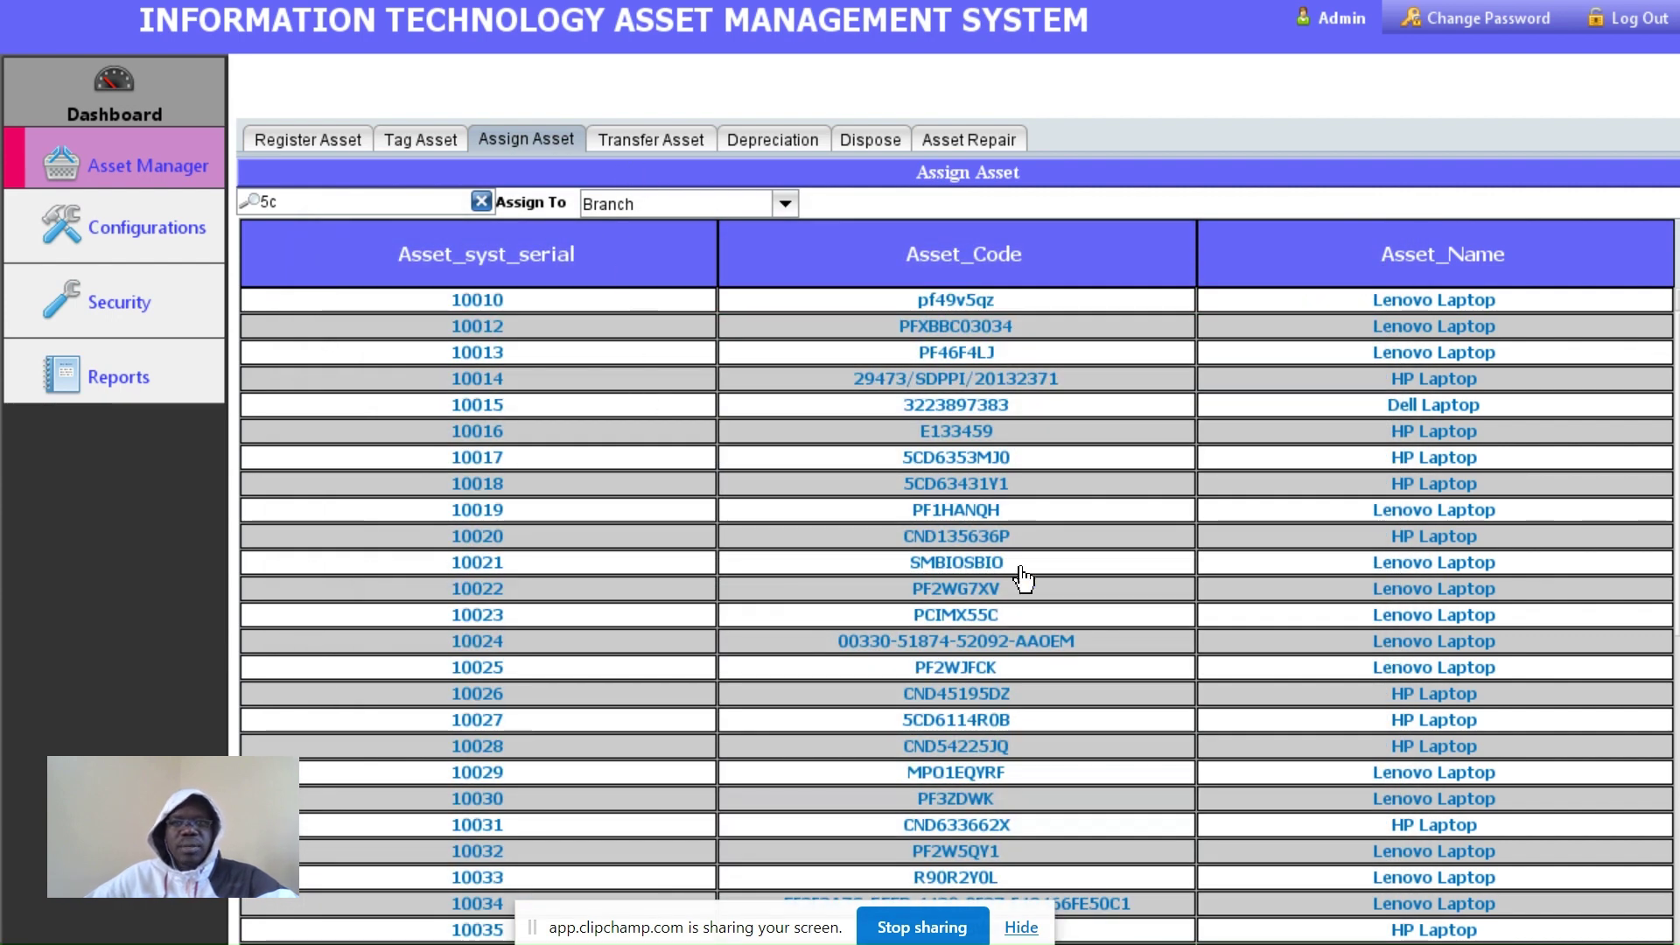
Go to asset transfer and set both the From and To types to Branch
left_click(649, 140)
left_click(569, 225)
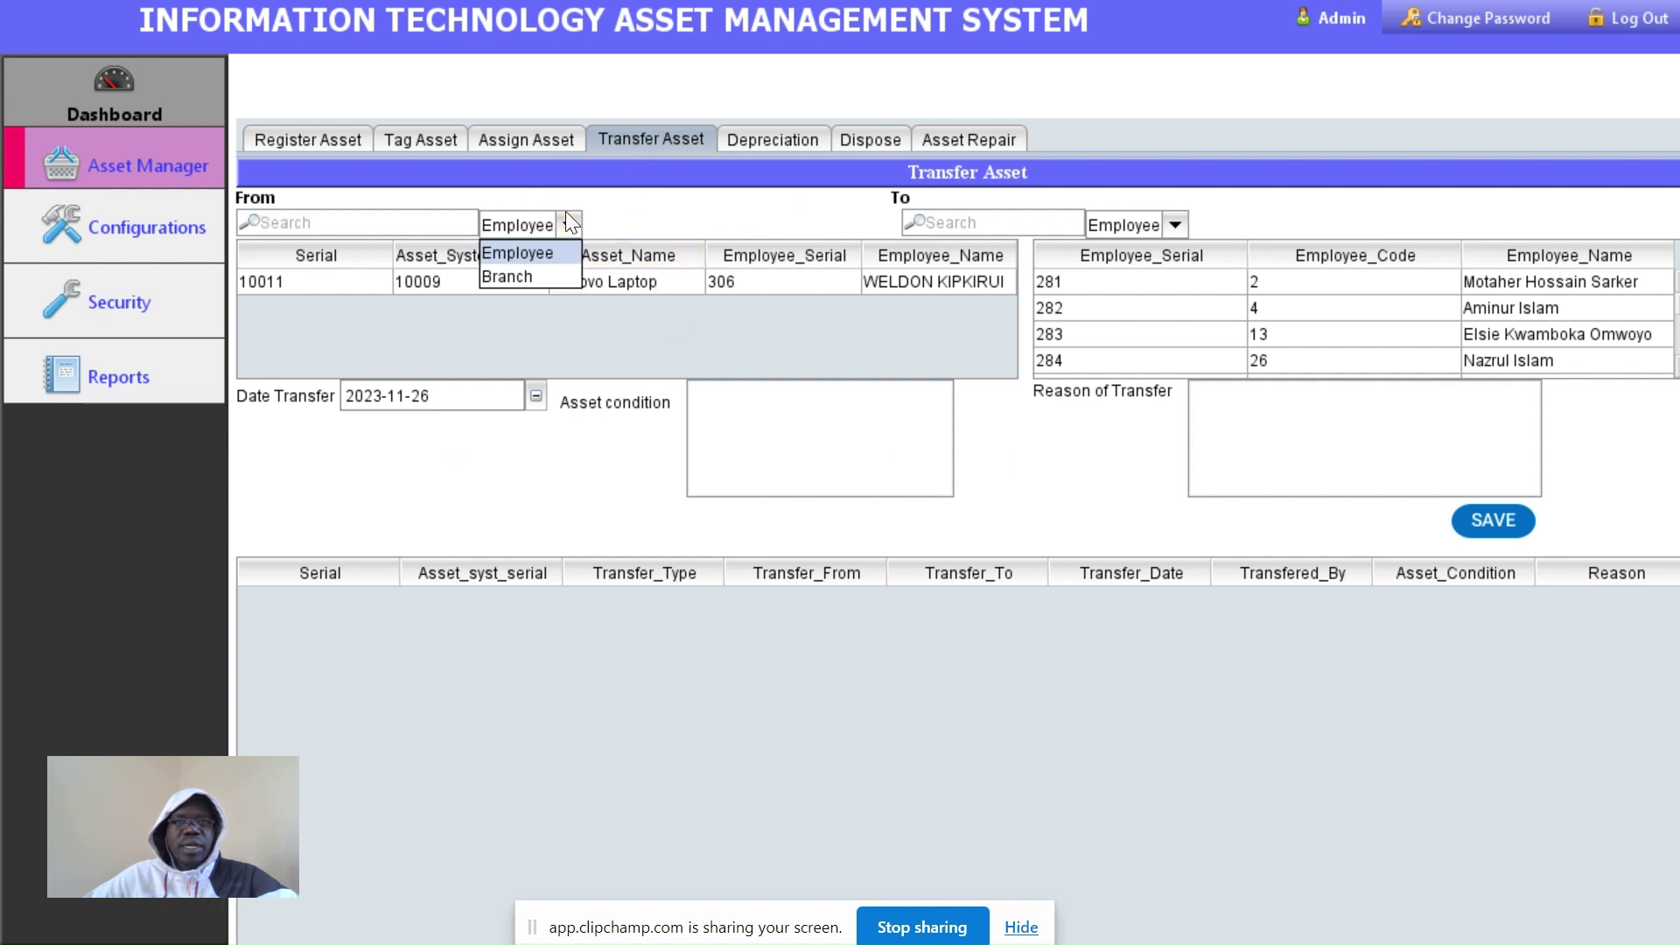
left_click(524, 275)
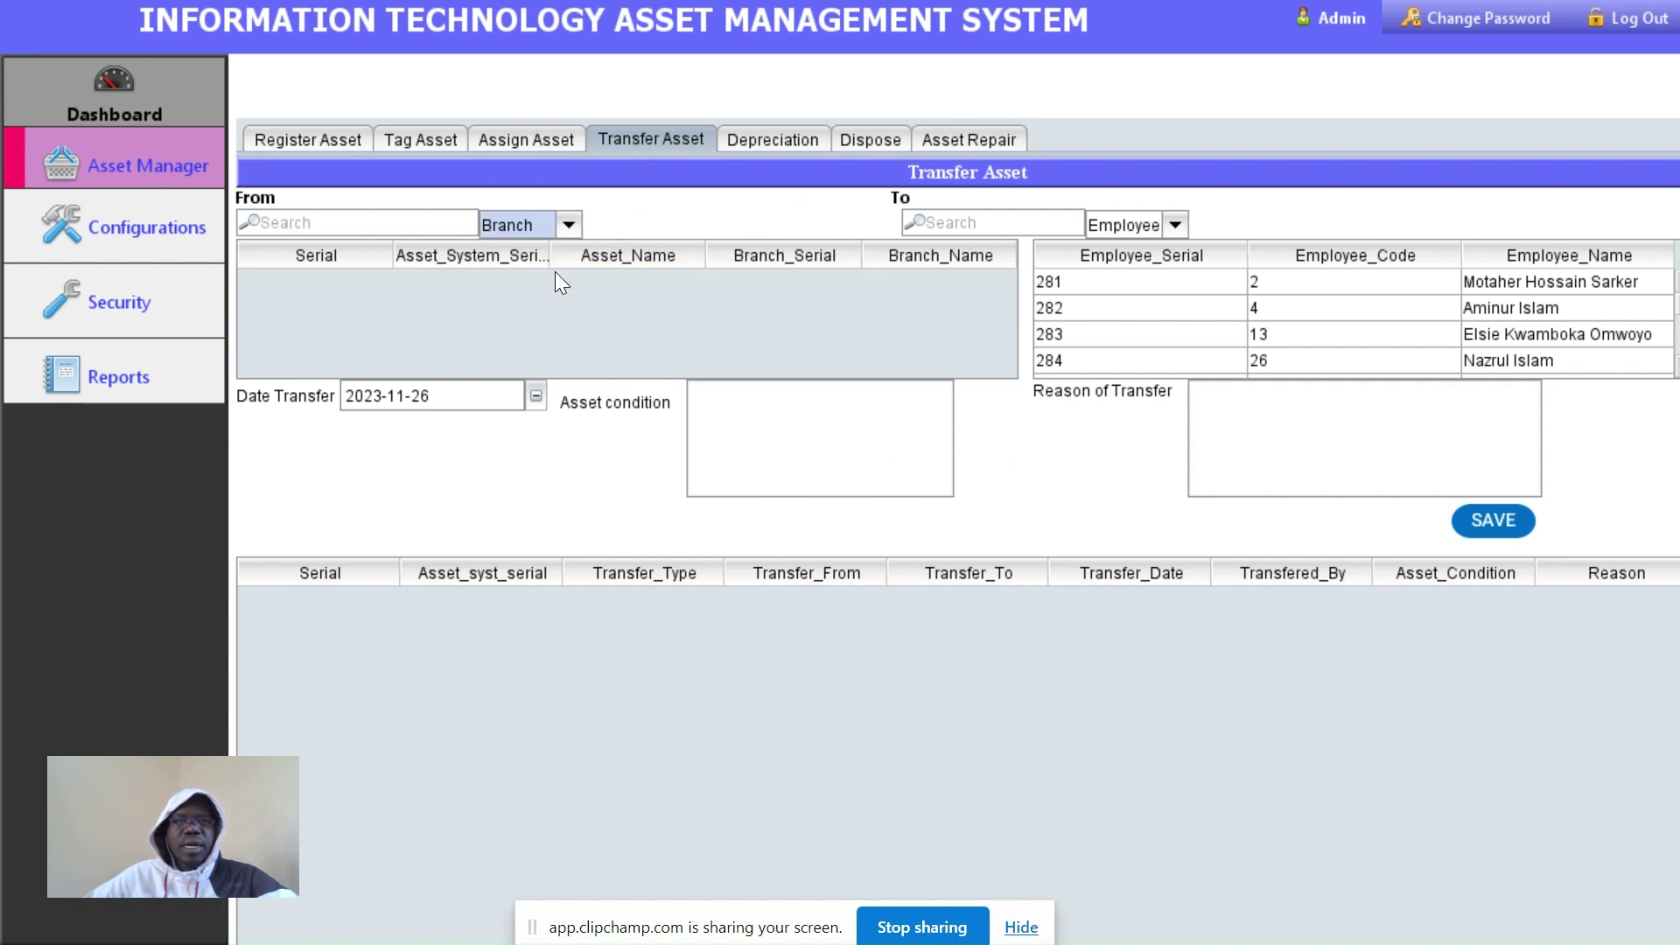
left_click(1180, 223)
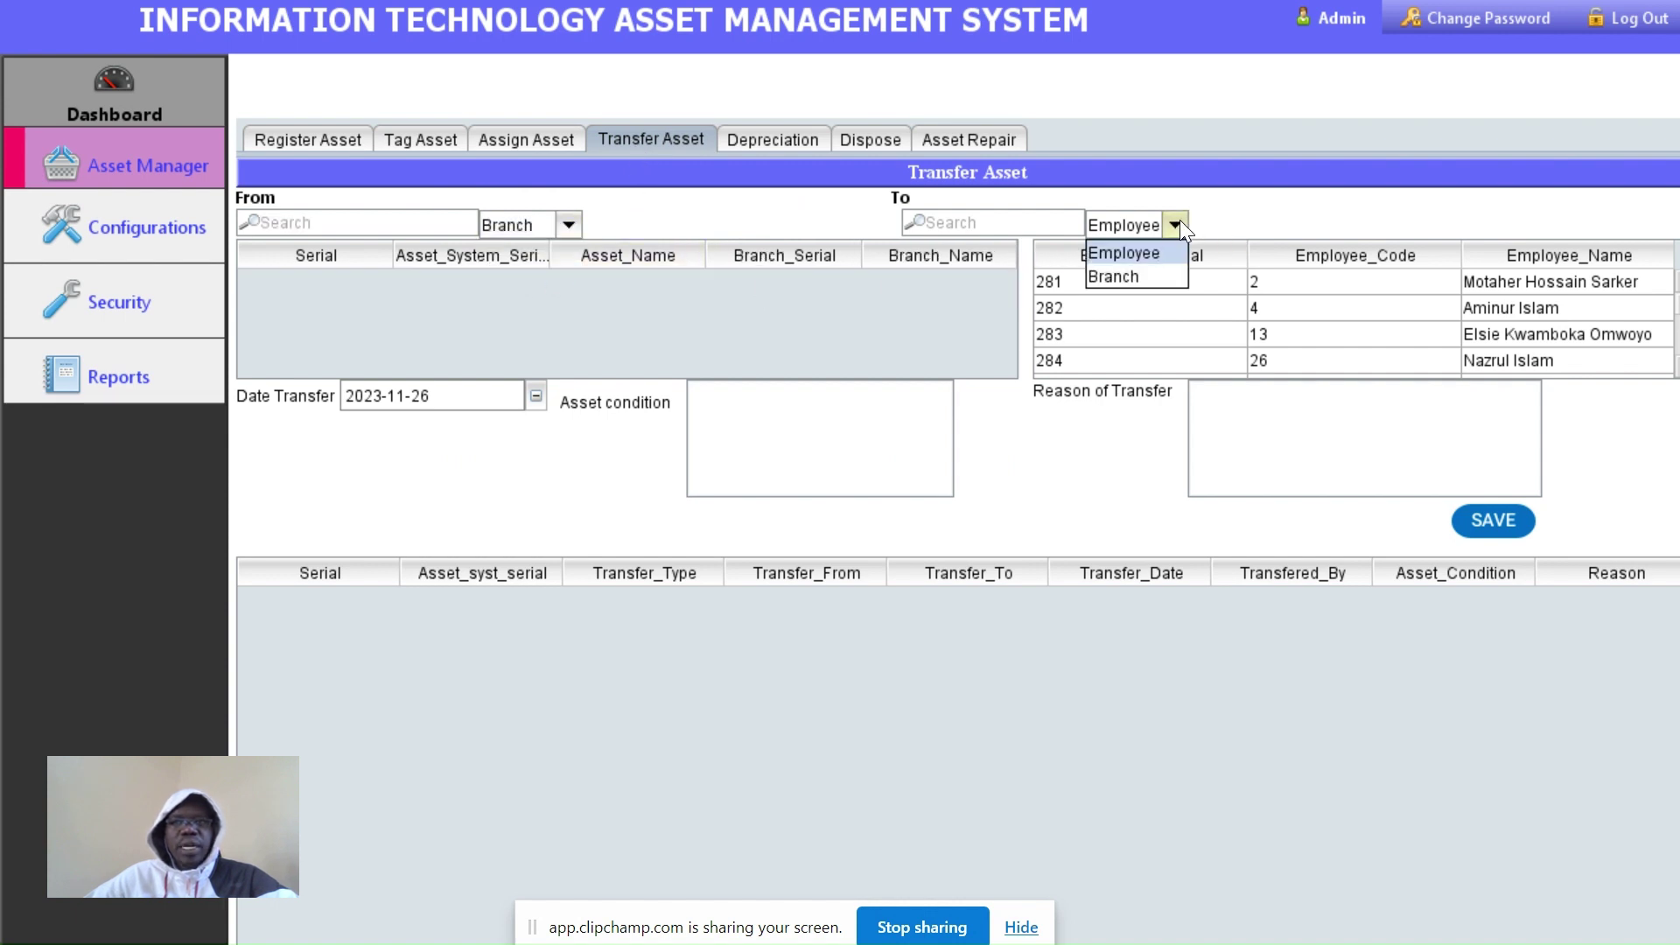
left_click(1115, 276)
Set both the From and To types of the asset transfer back to Employee
left_click(567, 223)
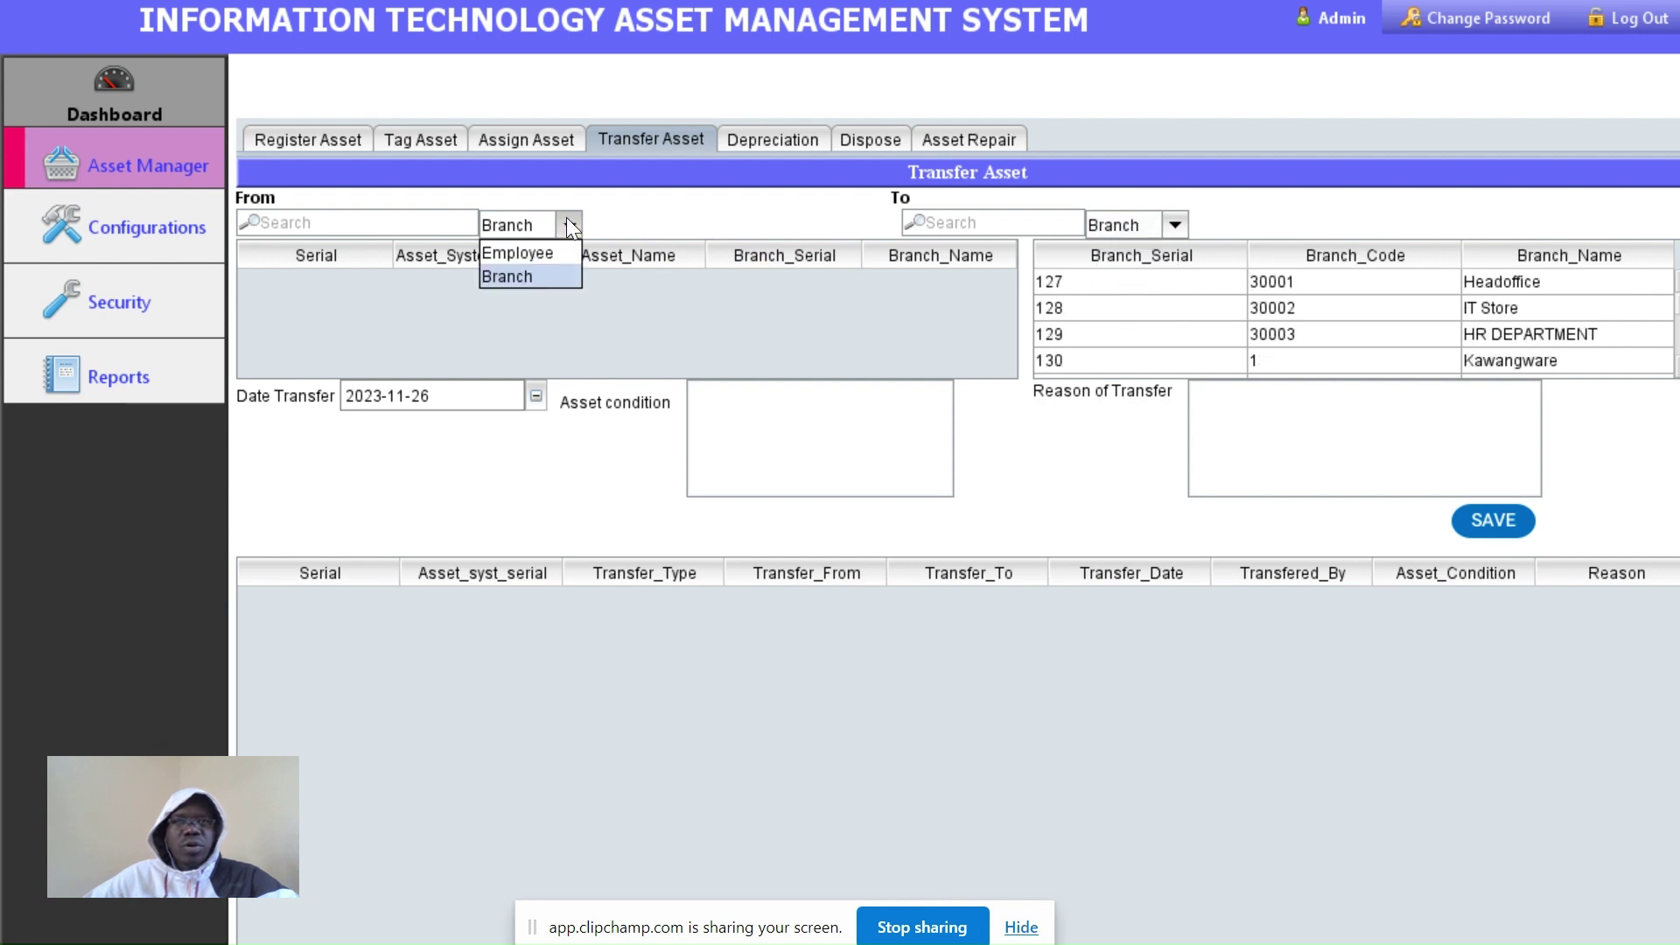
left_click(527, 253)
left_click(1178, 222)
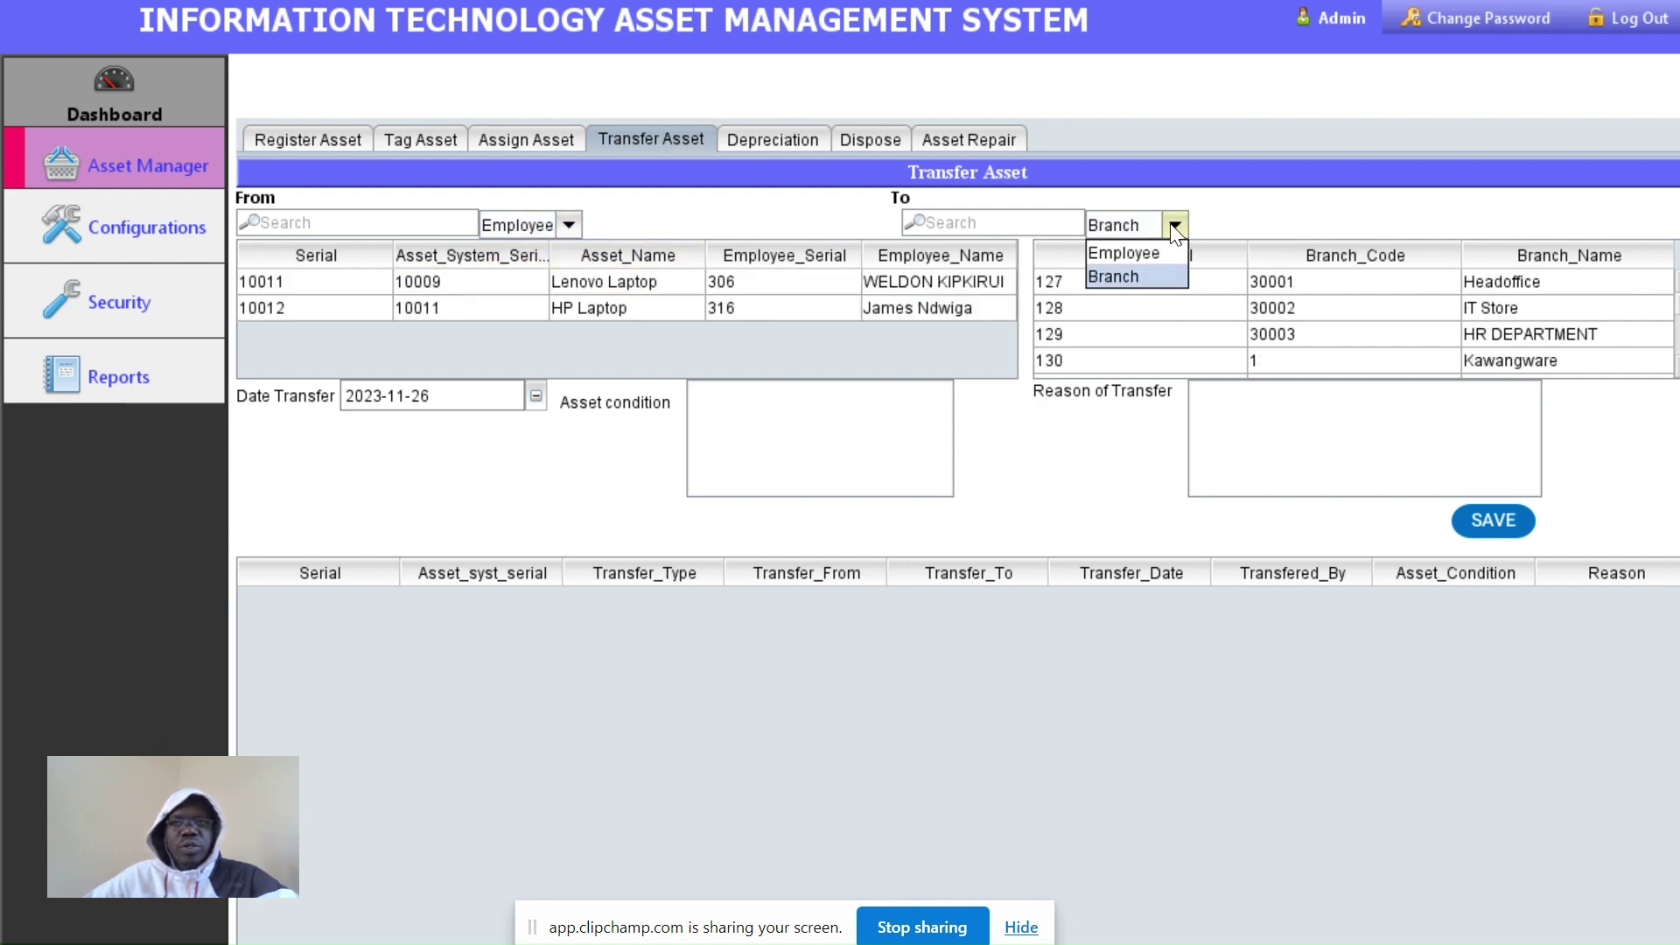
left_click(1128, 248)
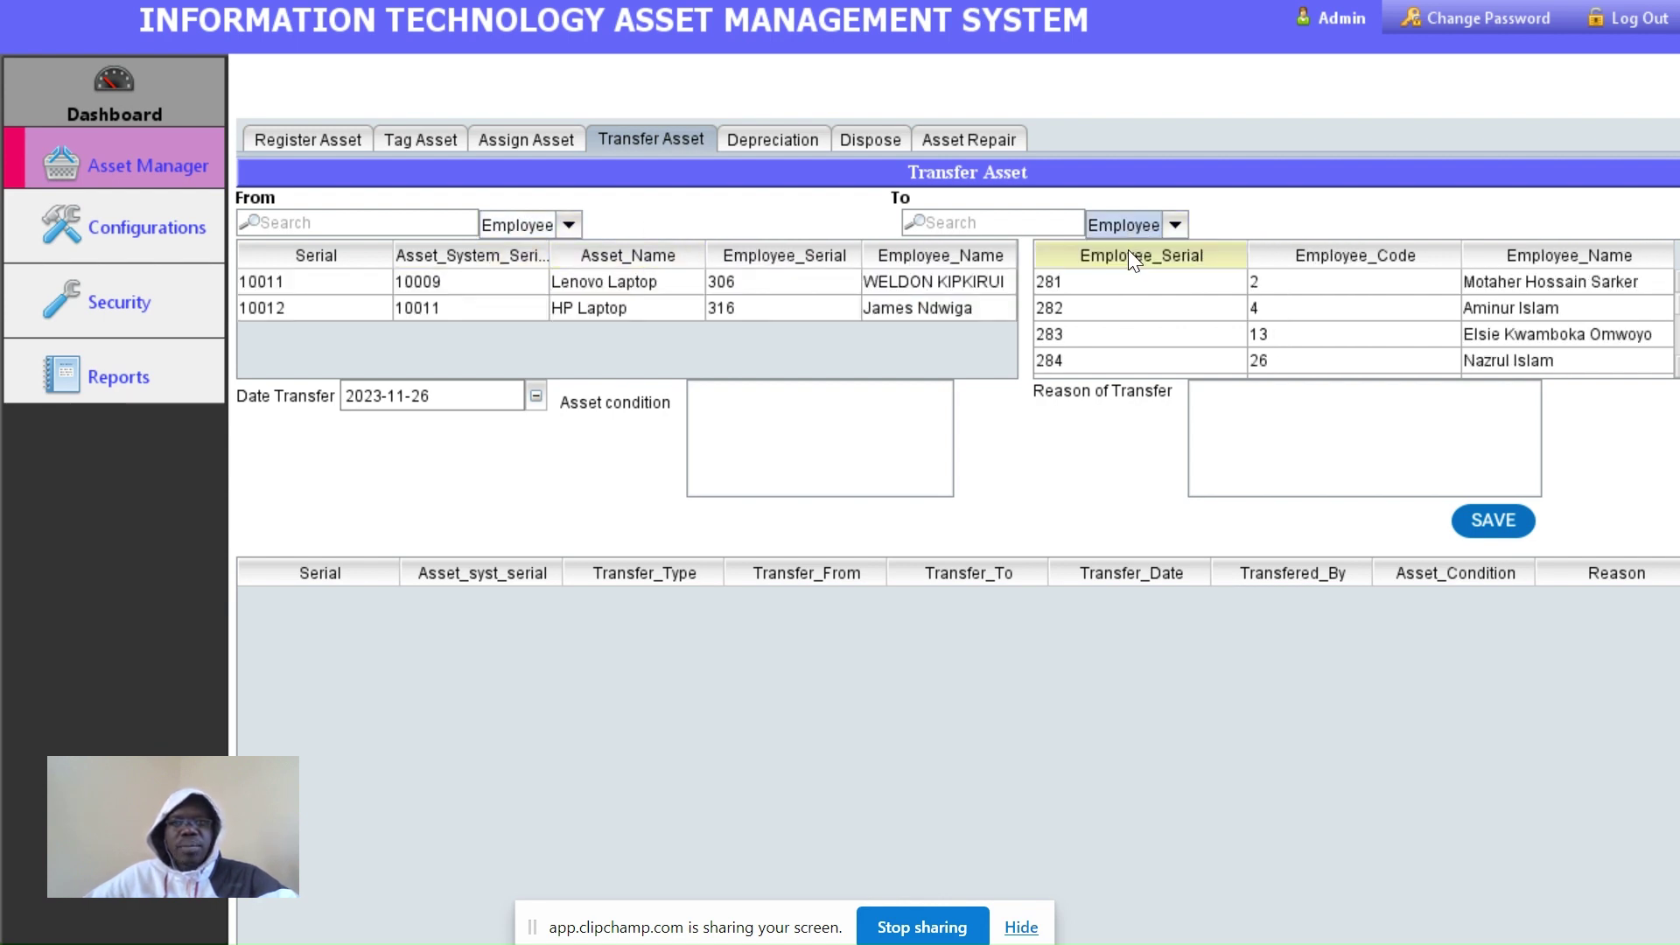
Select the assigned Lenovo Laptop as the transfer source and review the Asset condition and Reason of Transfer fields
left_click(610, 289)
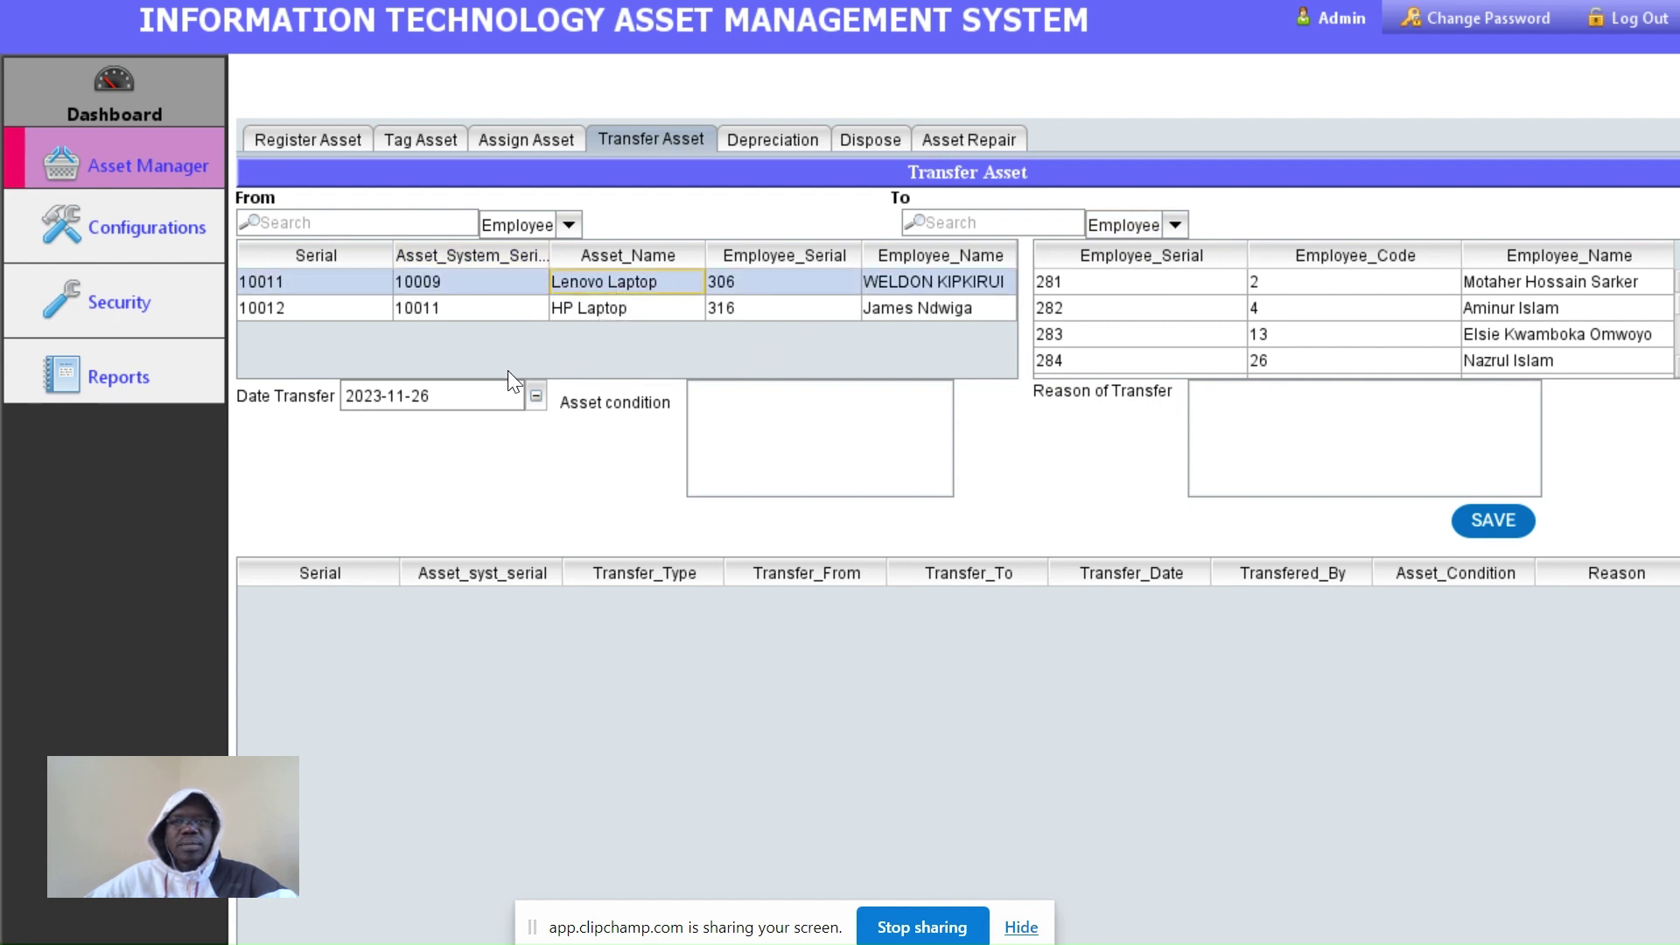
left_click(1225, 427)
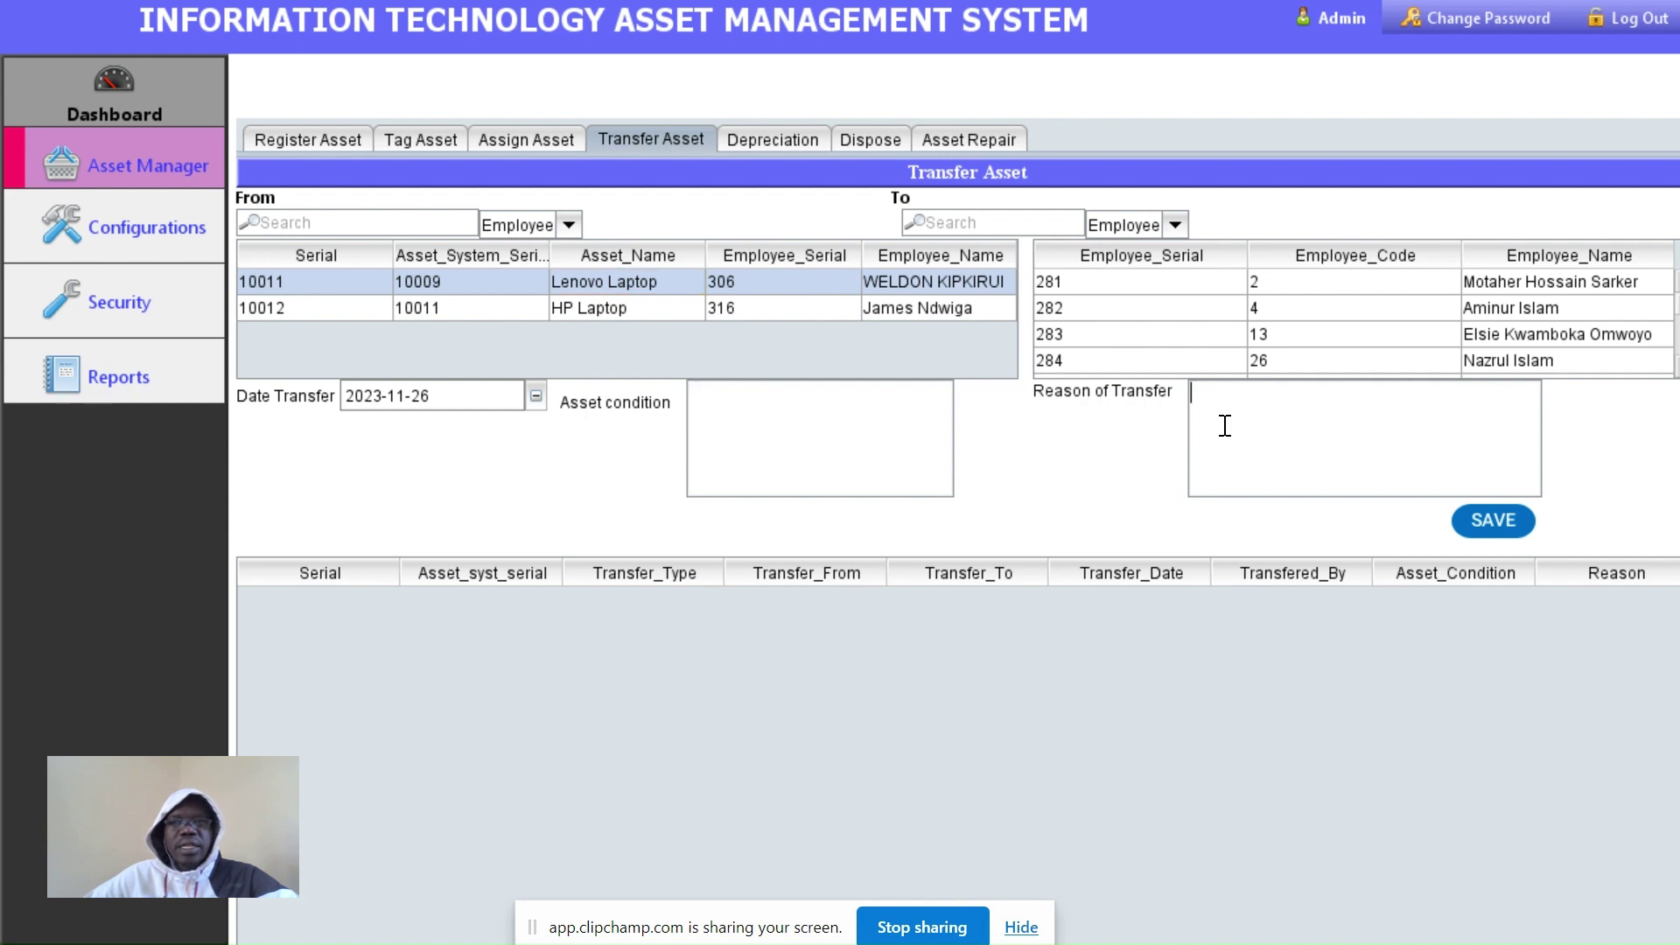
left_click(715, 407)
left_click(1200, 421)
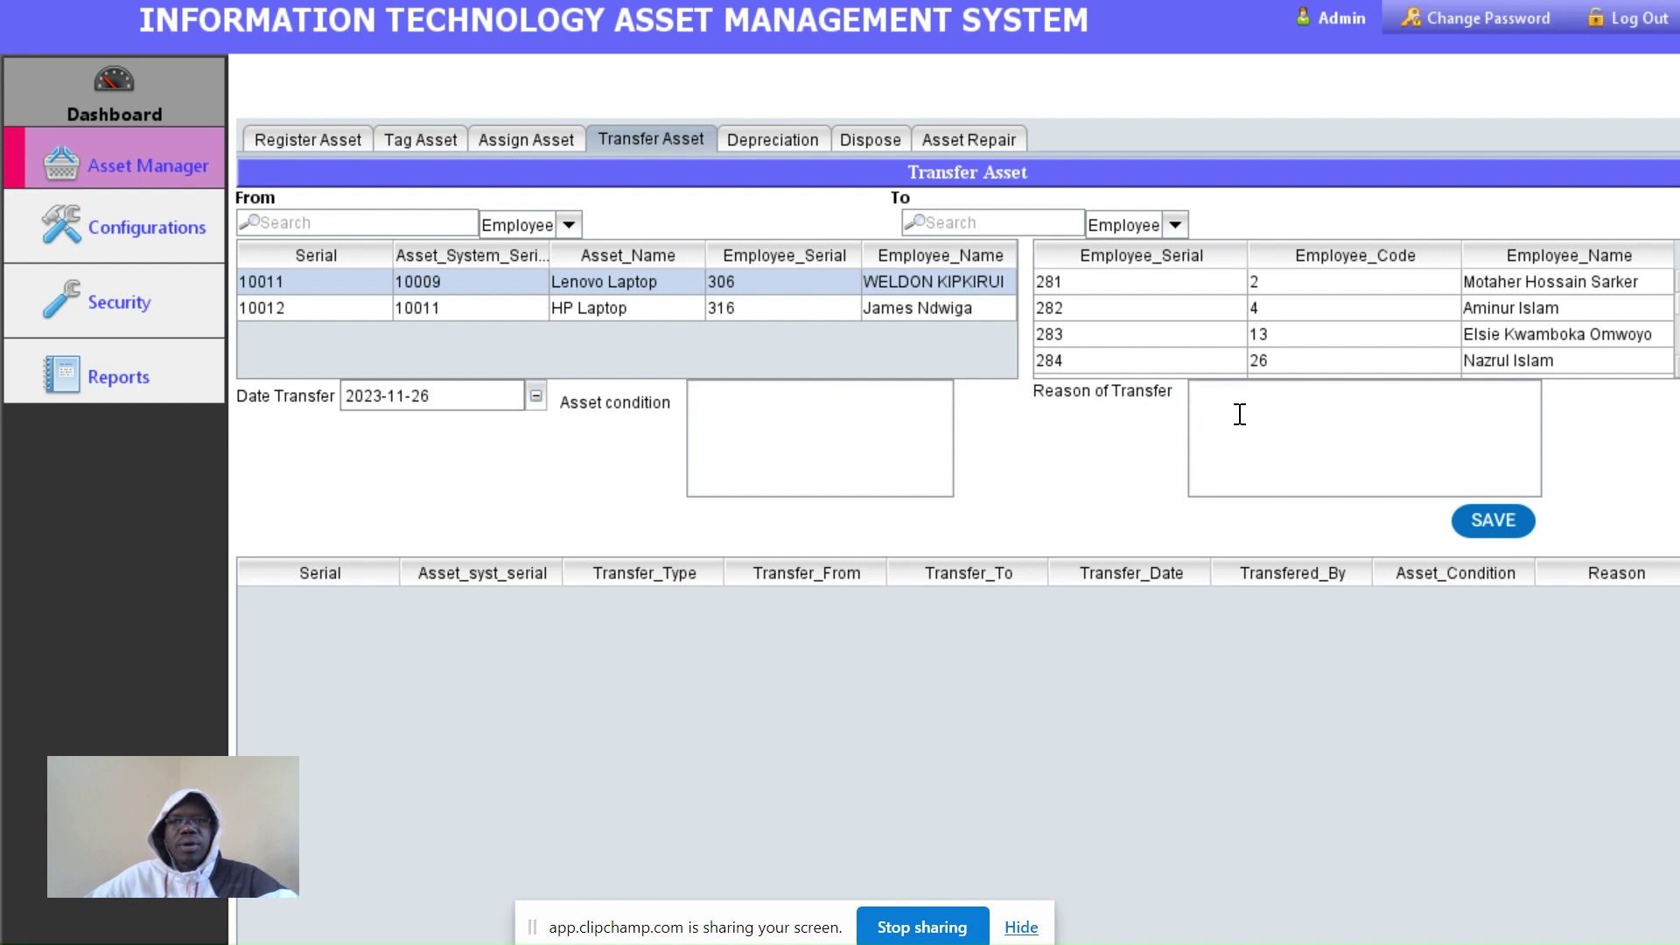
Go to asset depreciation, select the Lenovo Laptop pf49kpdk and set its salvage value to 60000
left_click(737, 140)
left_click(765, 262)
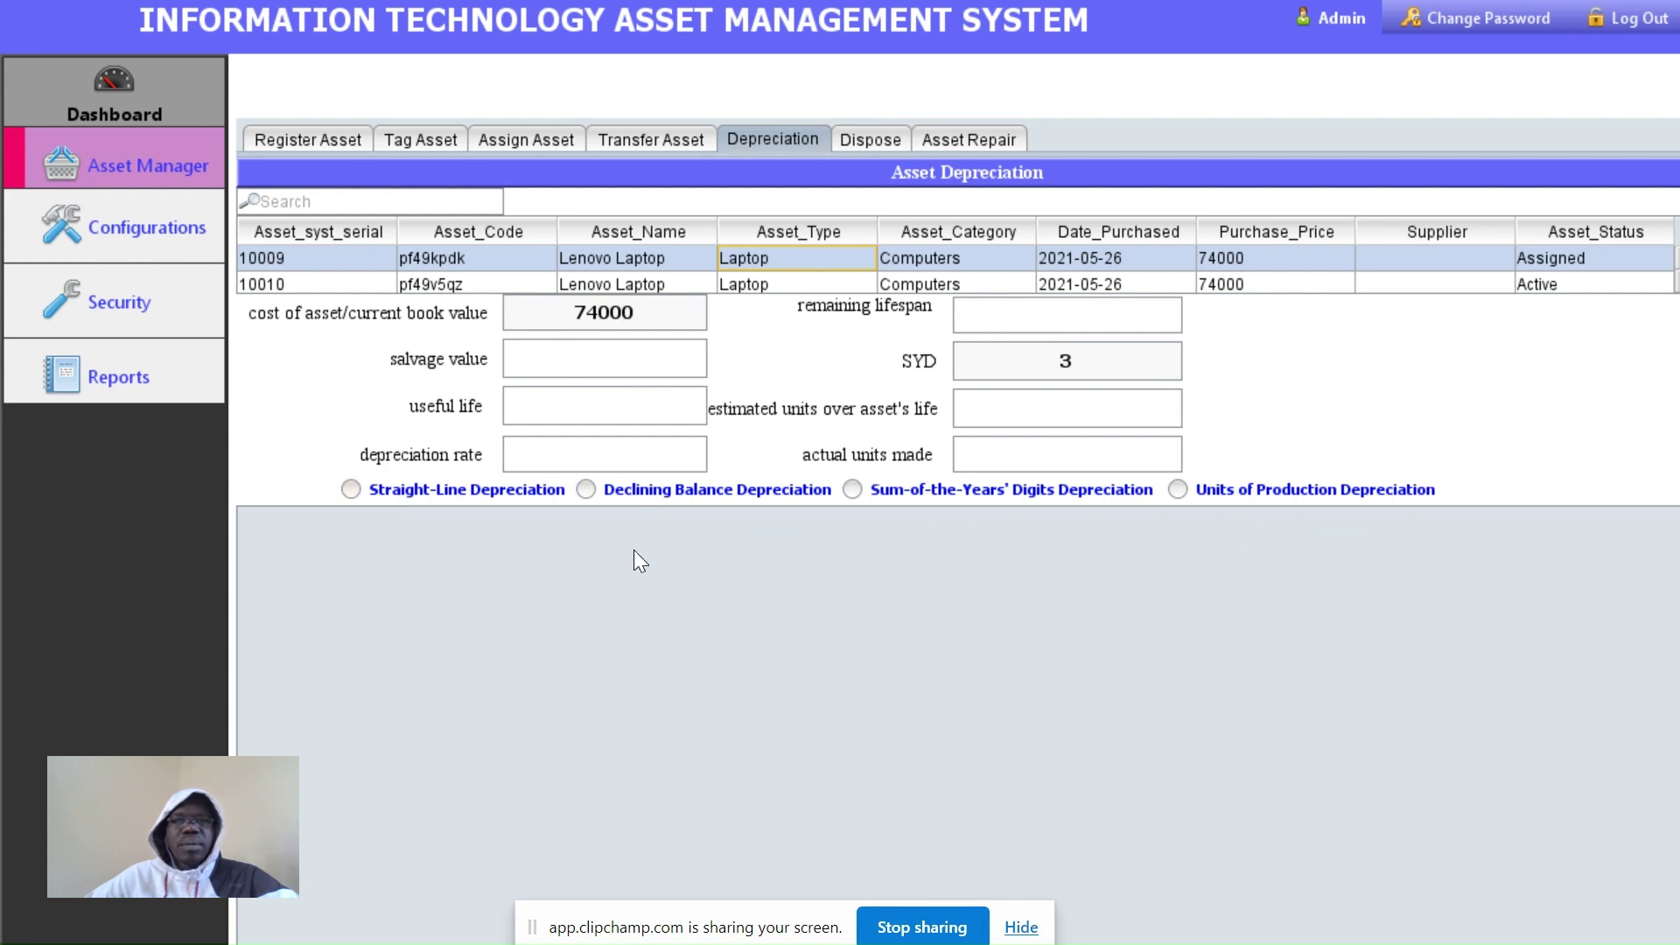
left_click(531, 358)
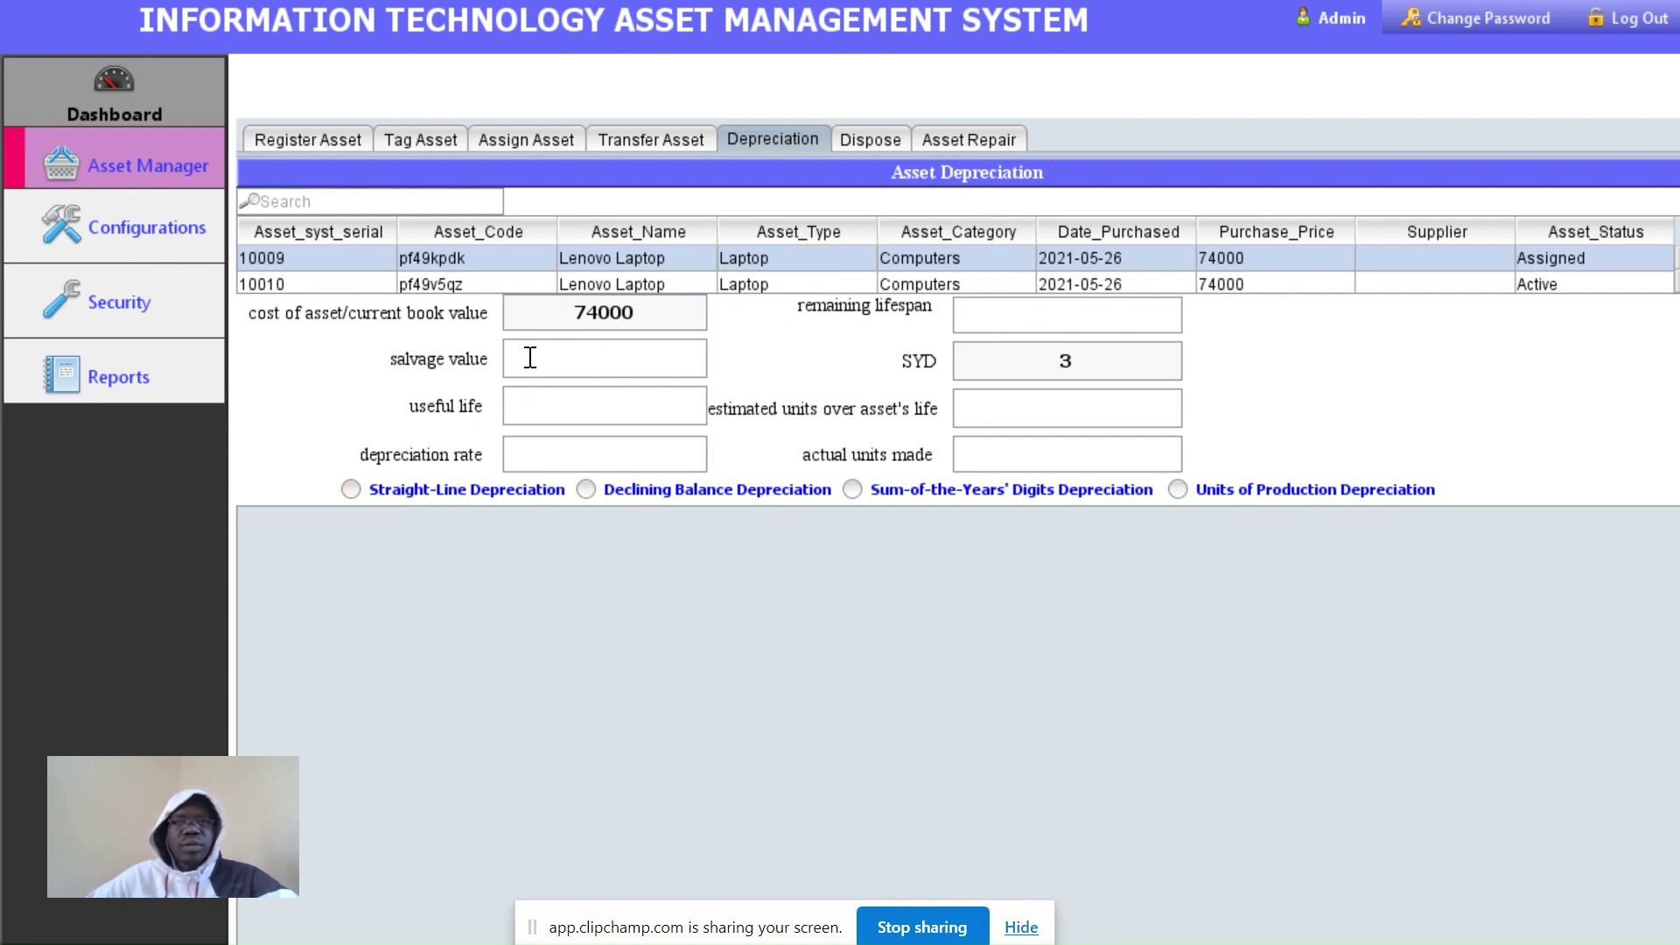
type("6")
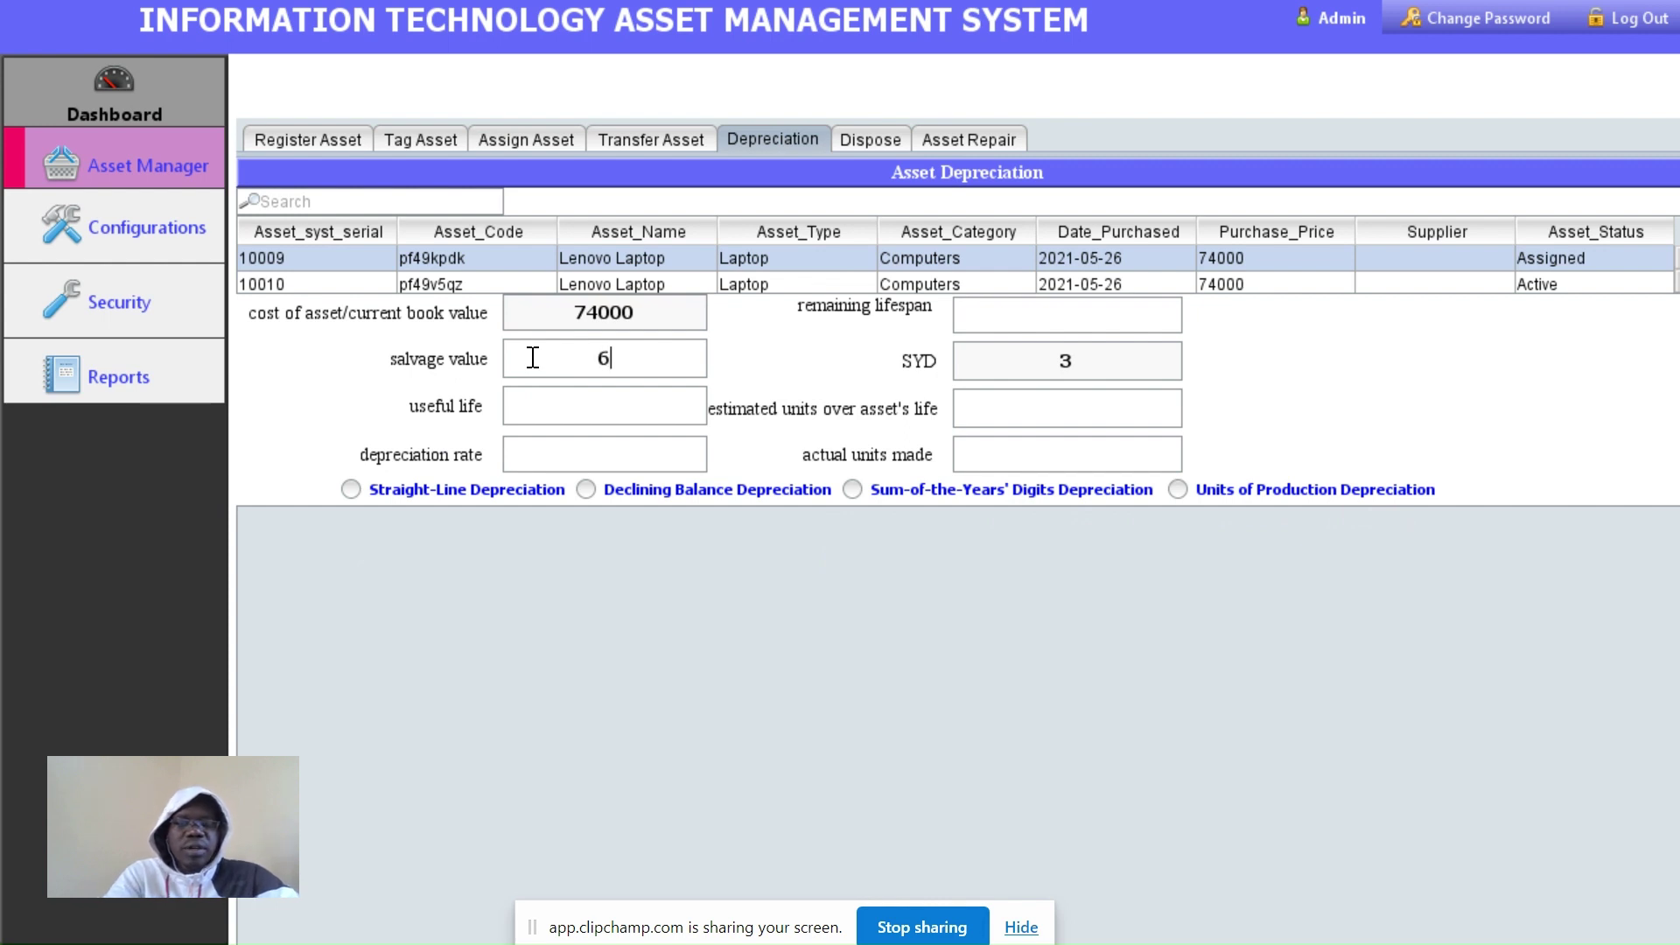
type("0000")
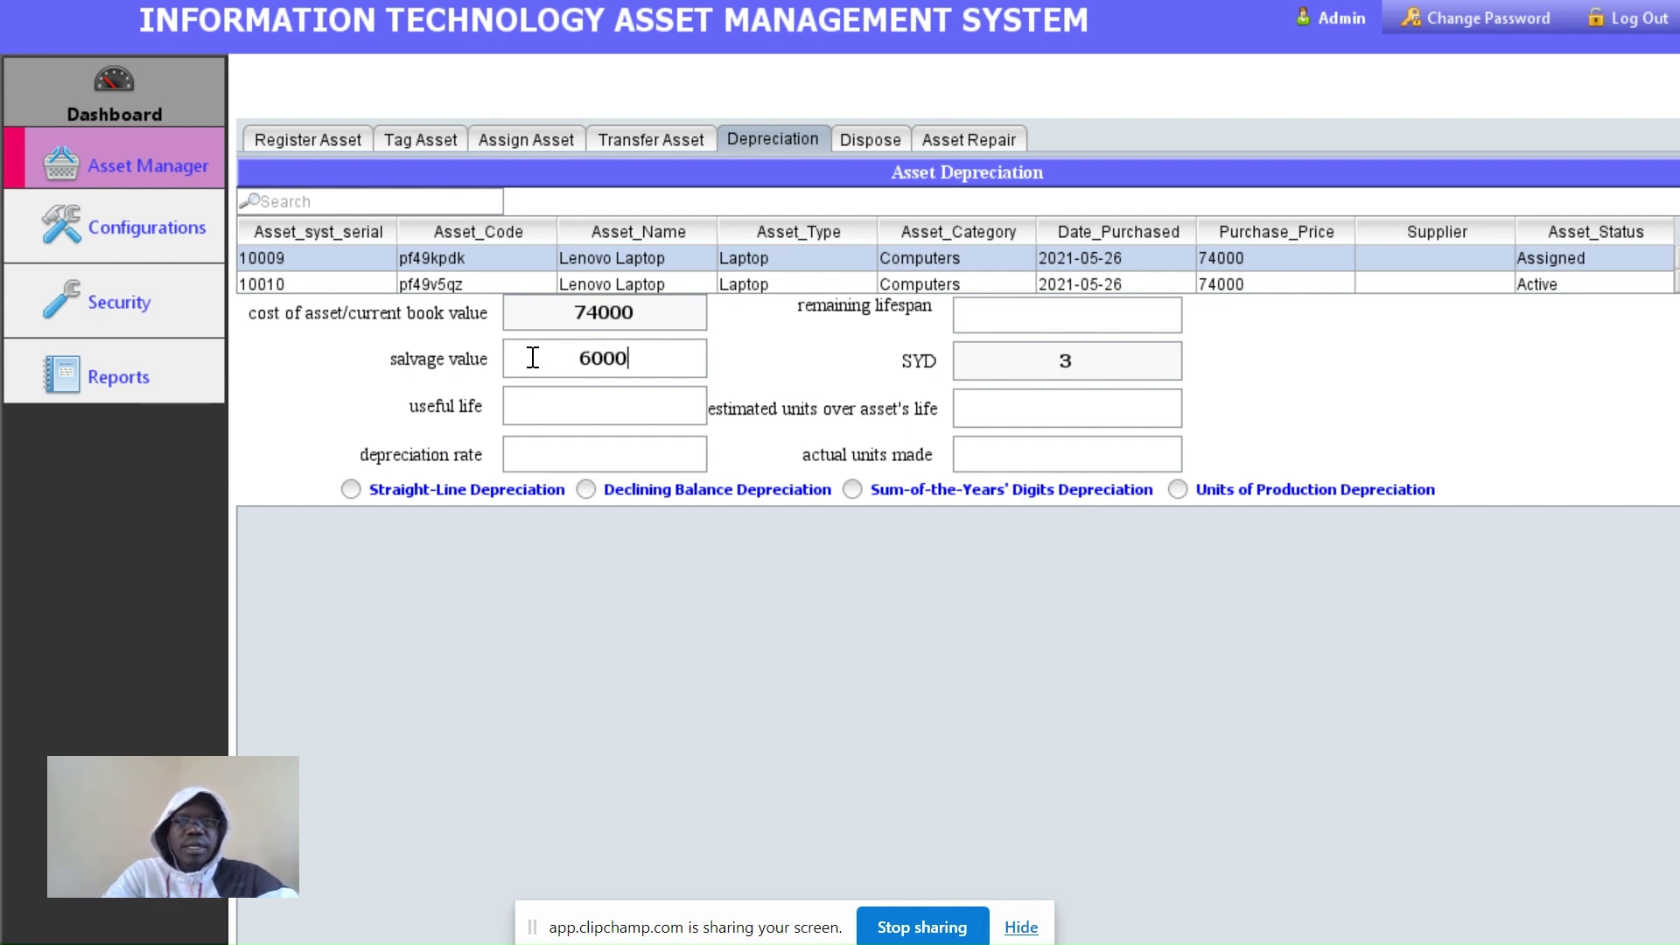
Set the laptop's useful life to 10 and its depreciation rate to 5
left_click(563, 411)
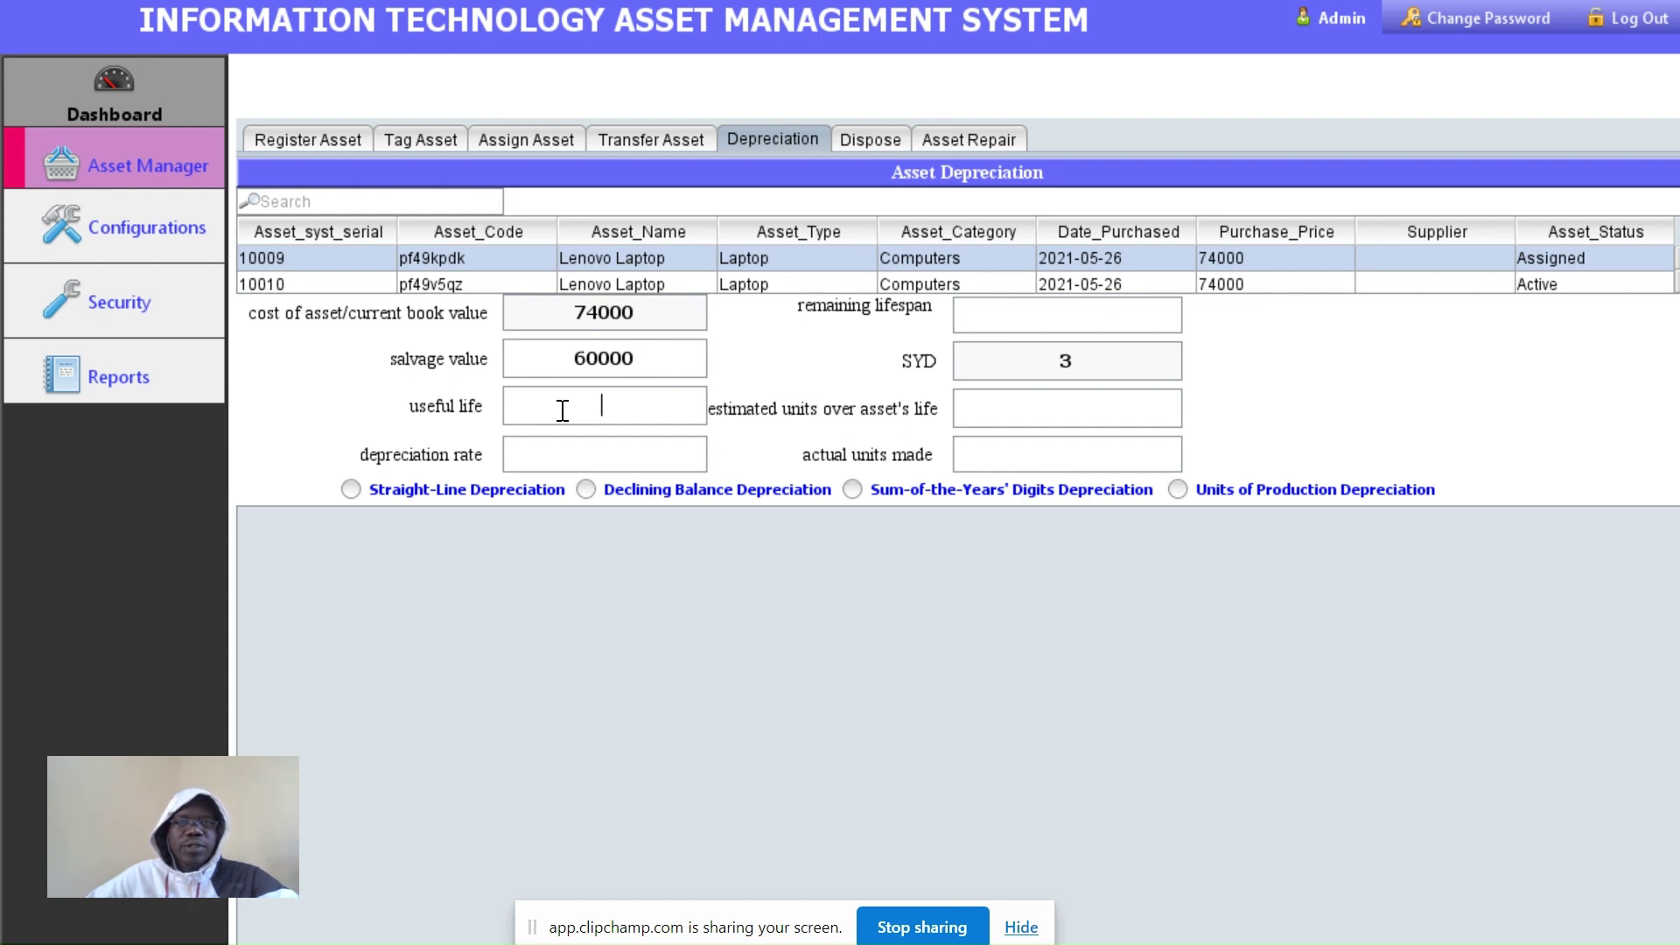
type("10")
left_click(552, 451)
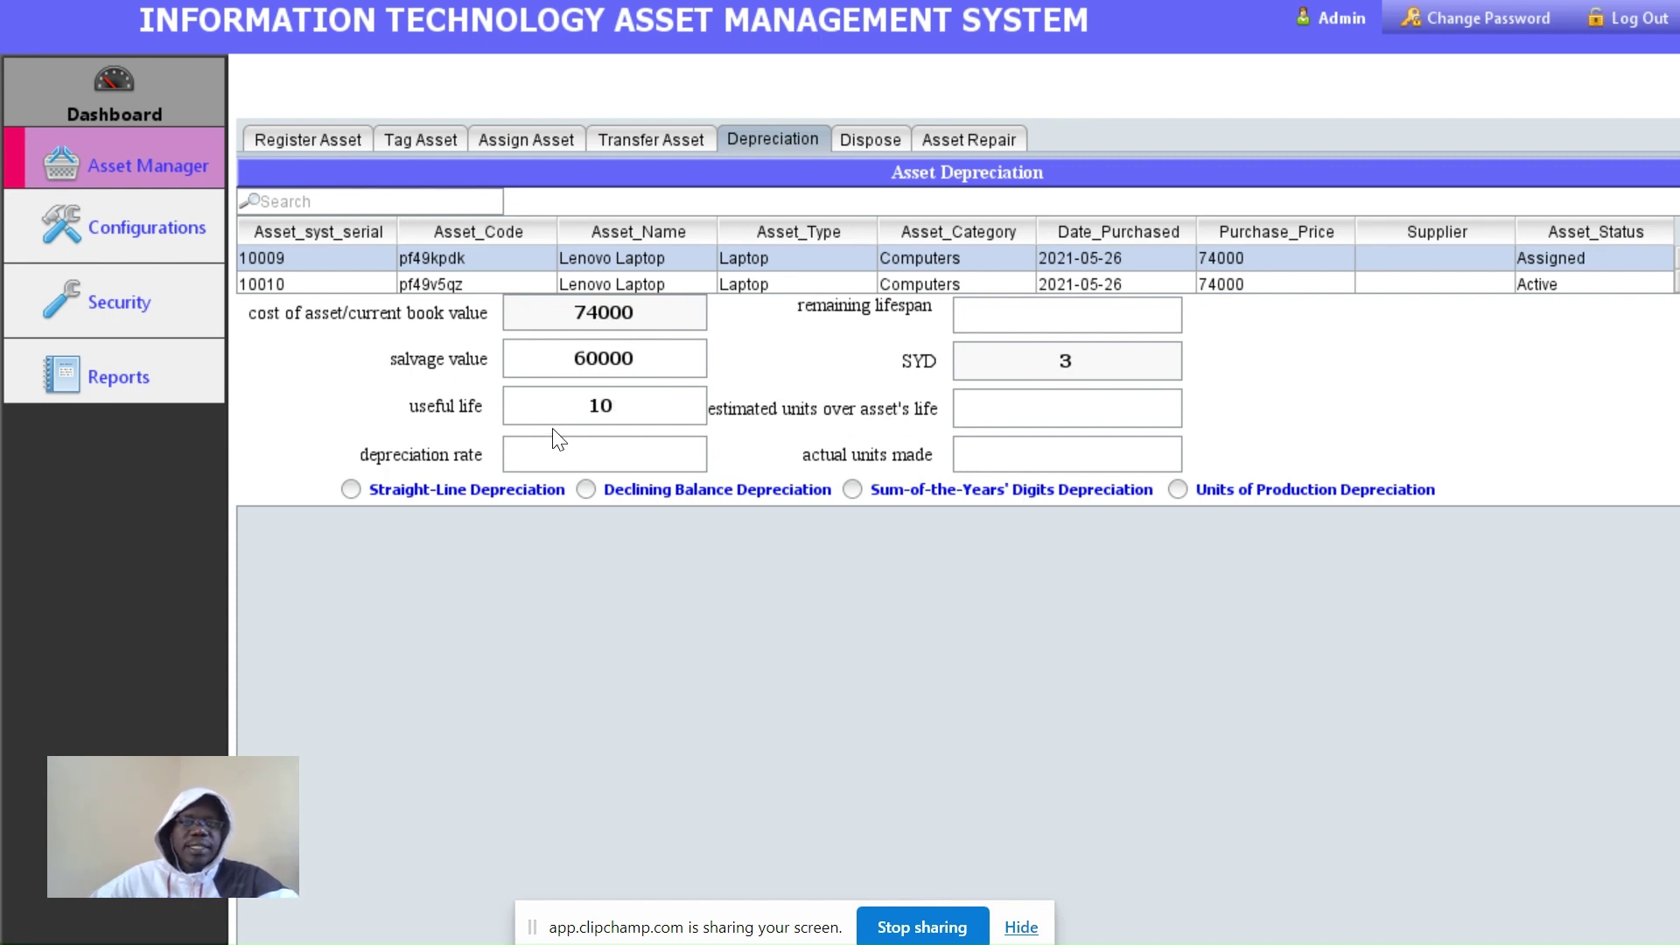
type("5")
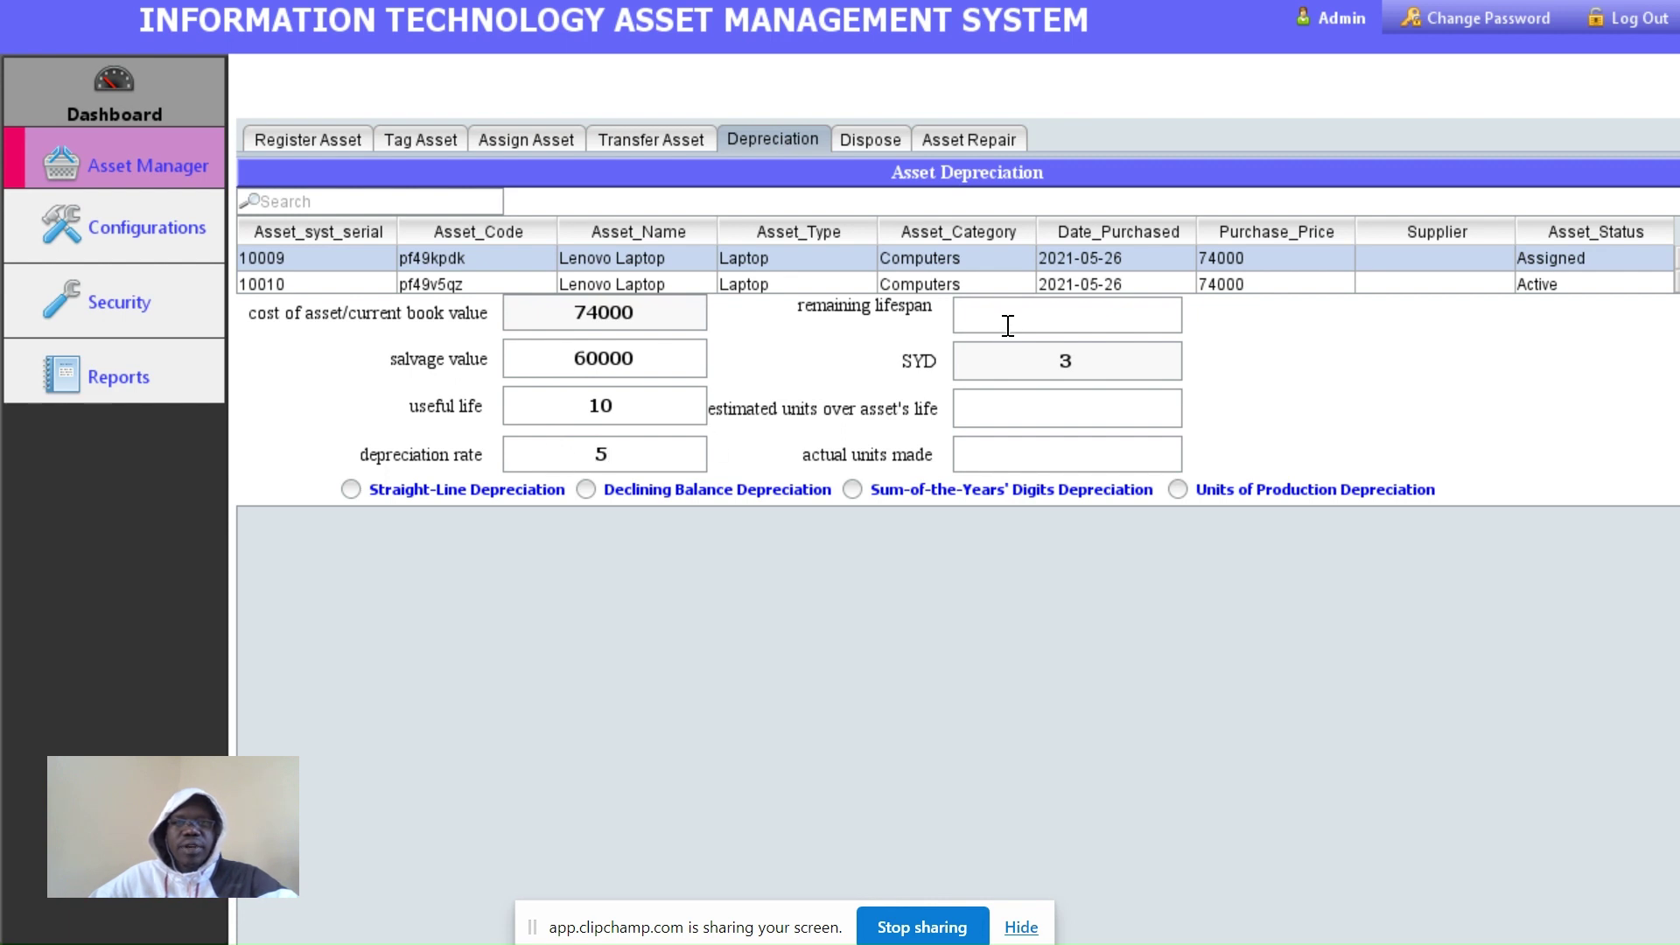
Set the remaining lifespan to 3, the estimated units over the asset's life to 100 and the actual units made to 70
type("3")
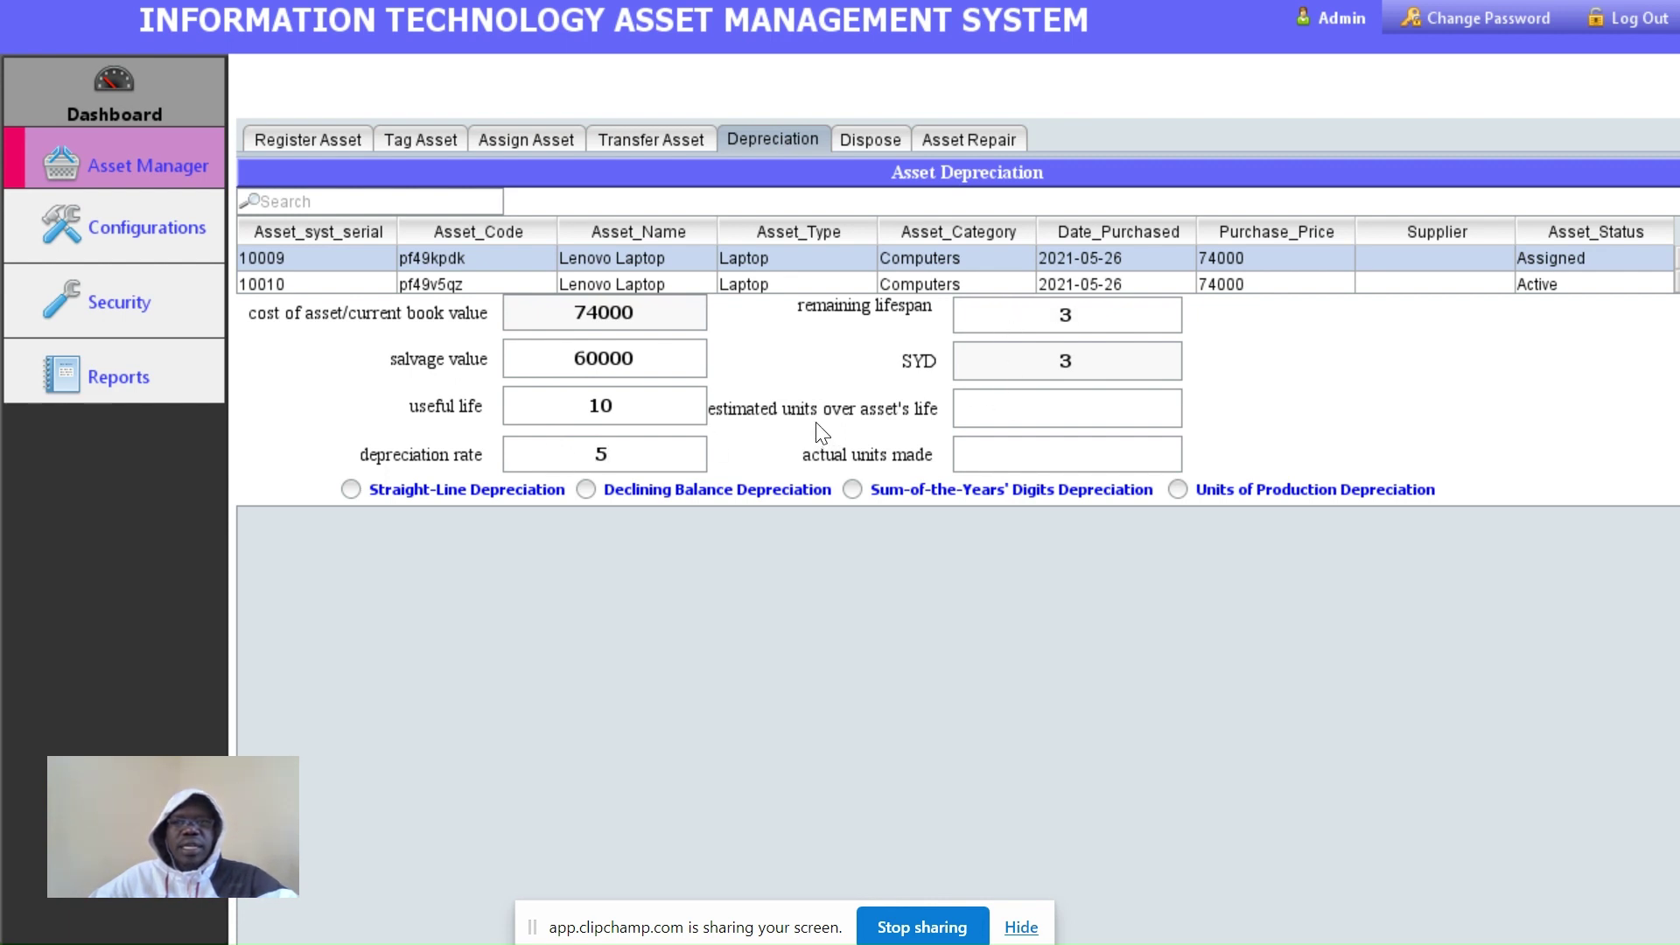
left_click(1026, 409)
type("100")
left_click(1033, 453)
type("70")
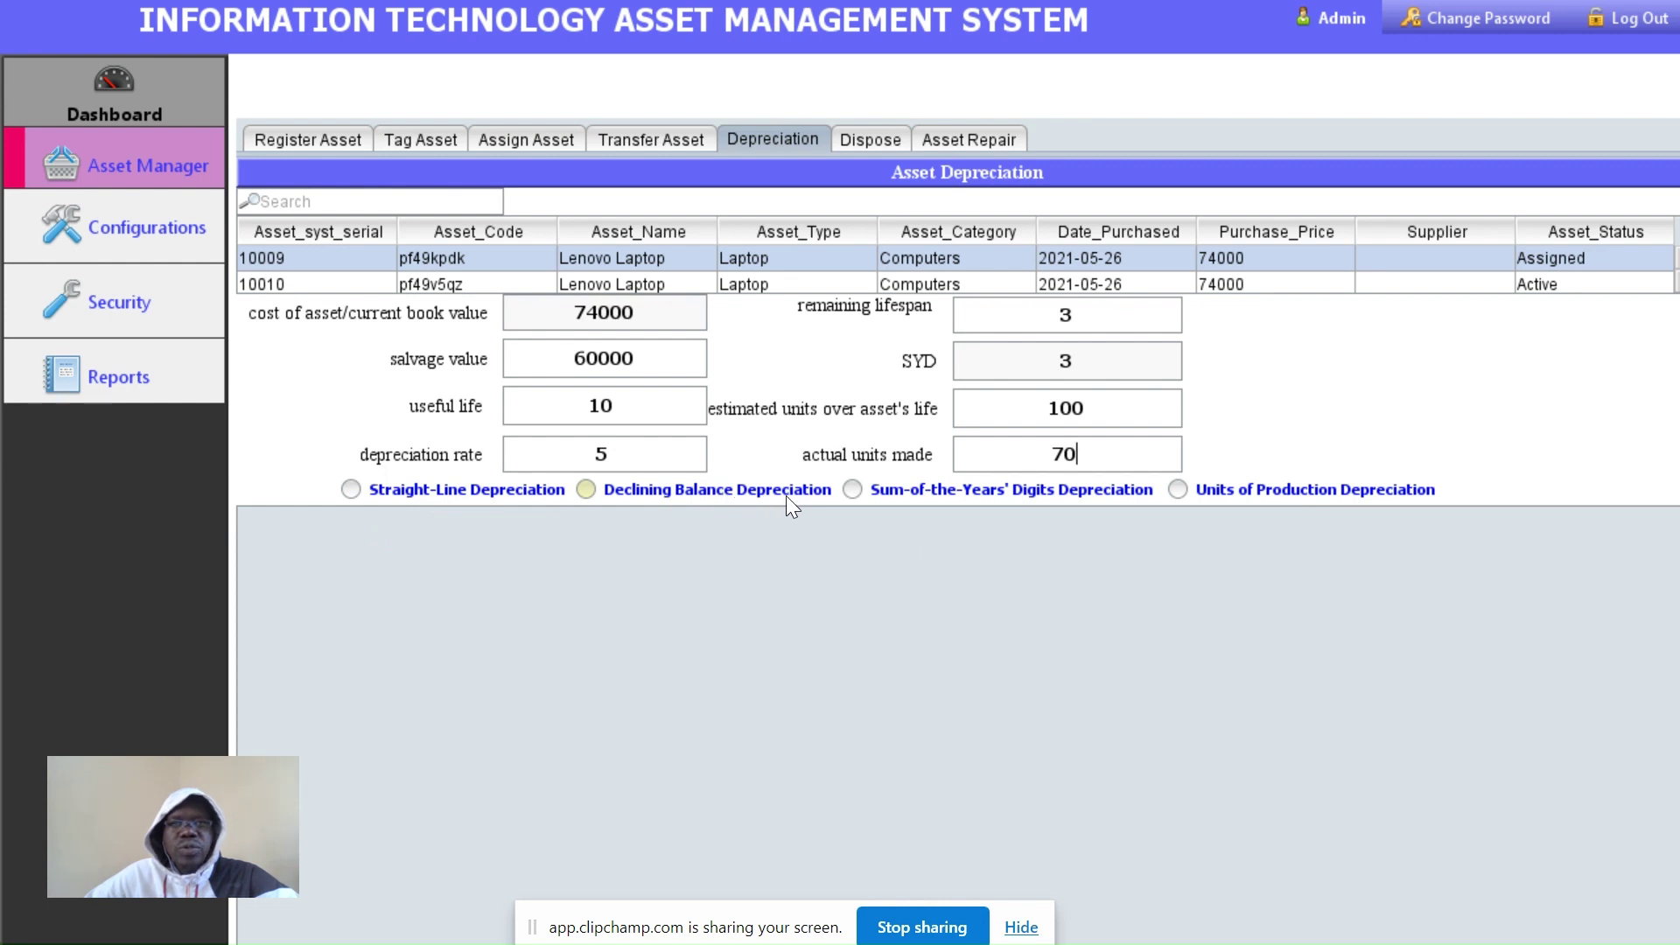
Calculate the Lenovo Laptop's straight-line depreciation and review the book value report at 75% zoom
left_click(349, 487)
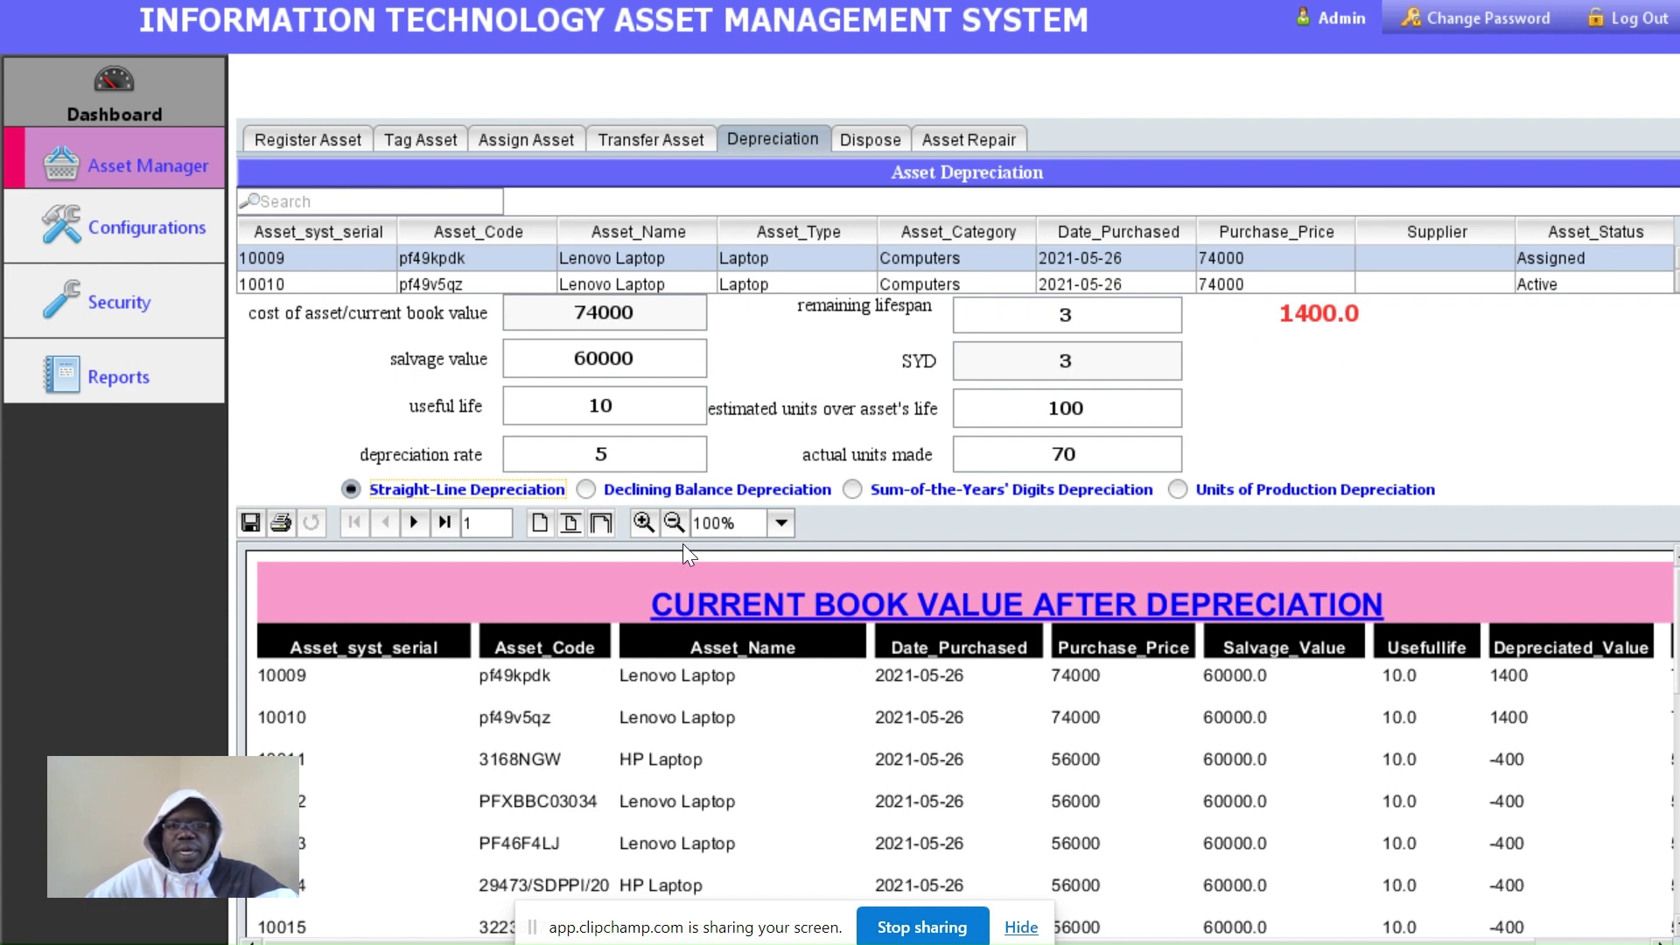
left_click(670, 522)
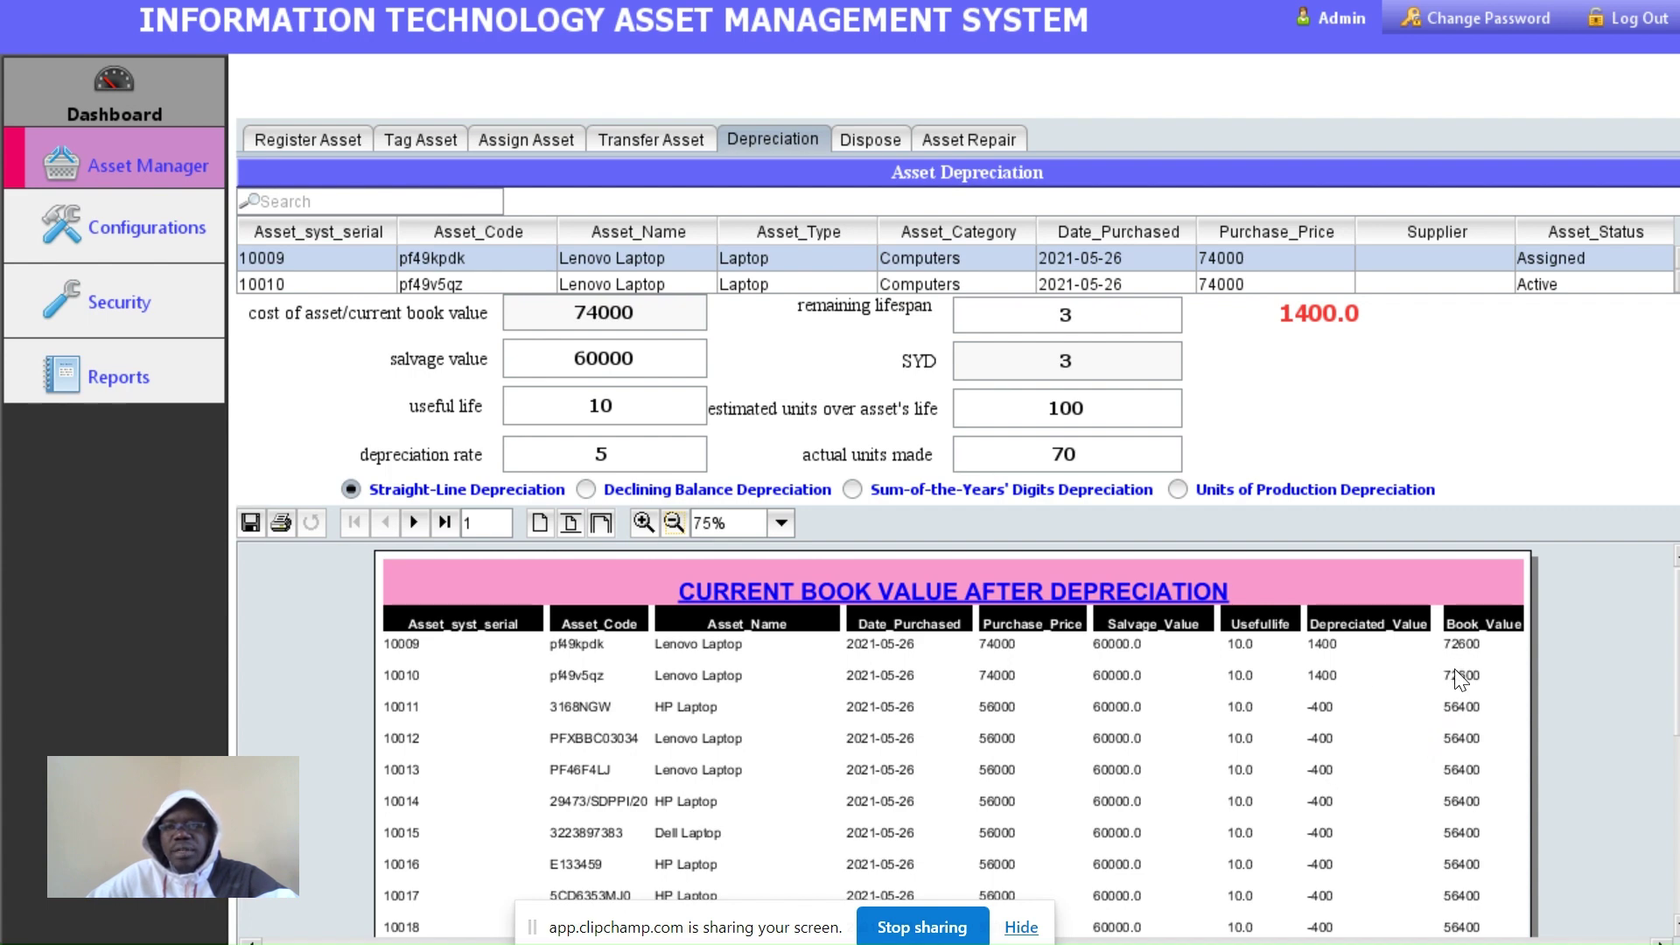
scroll(1431, 724, "down", 3)
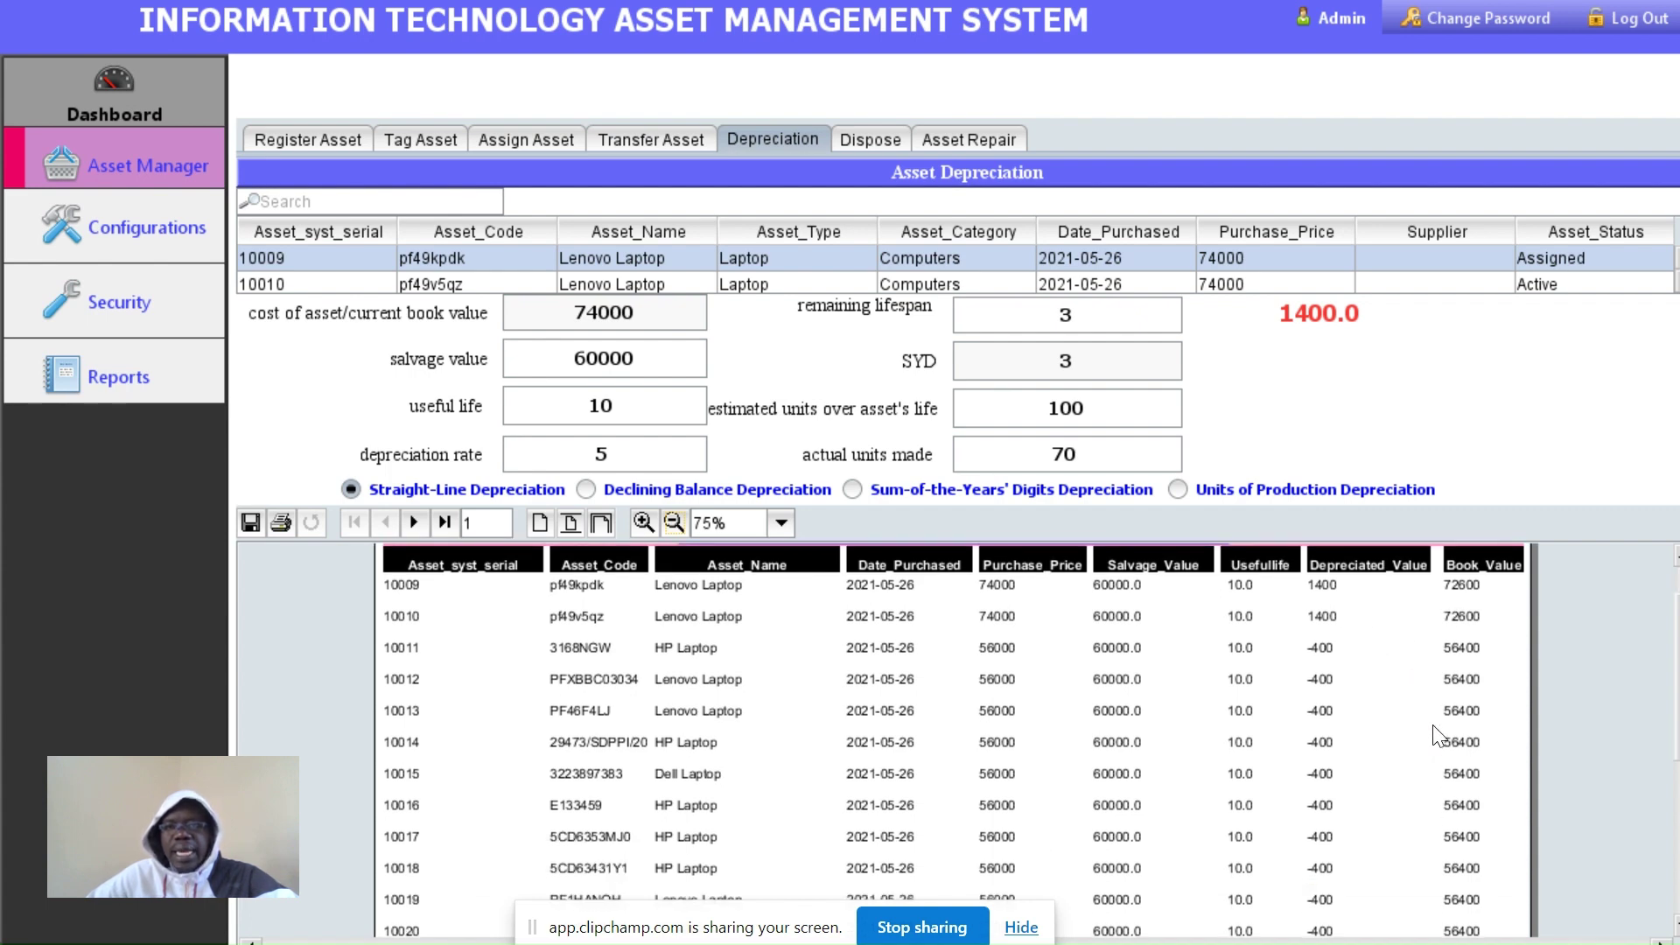
scroll(1348, 679, "down", 2)
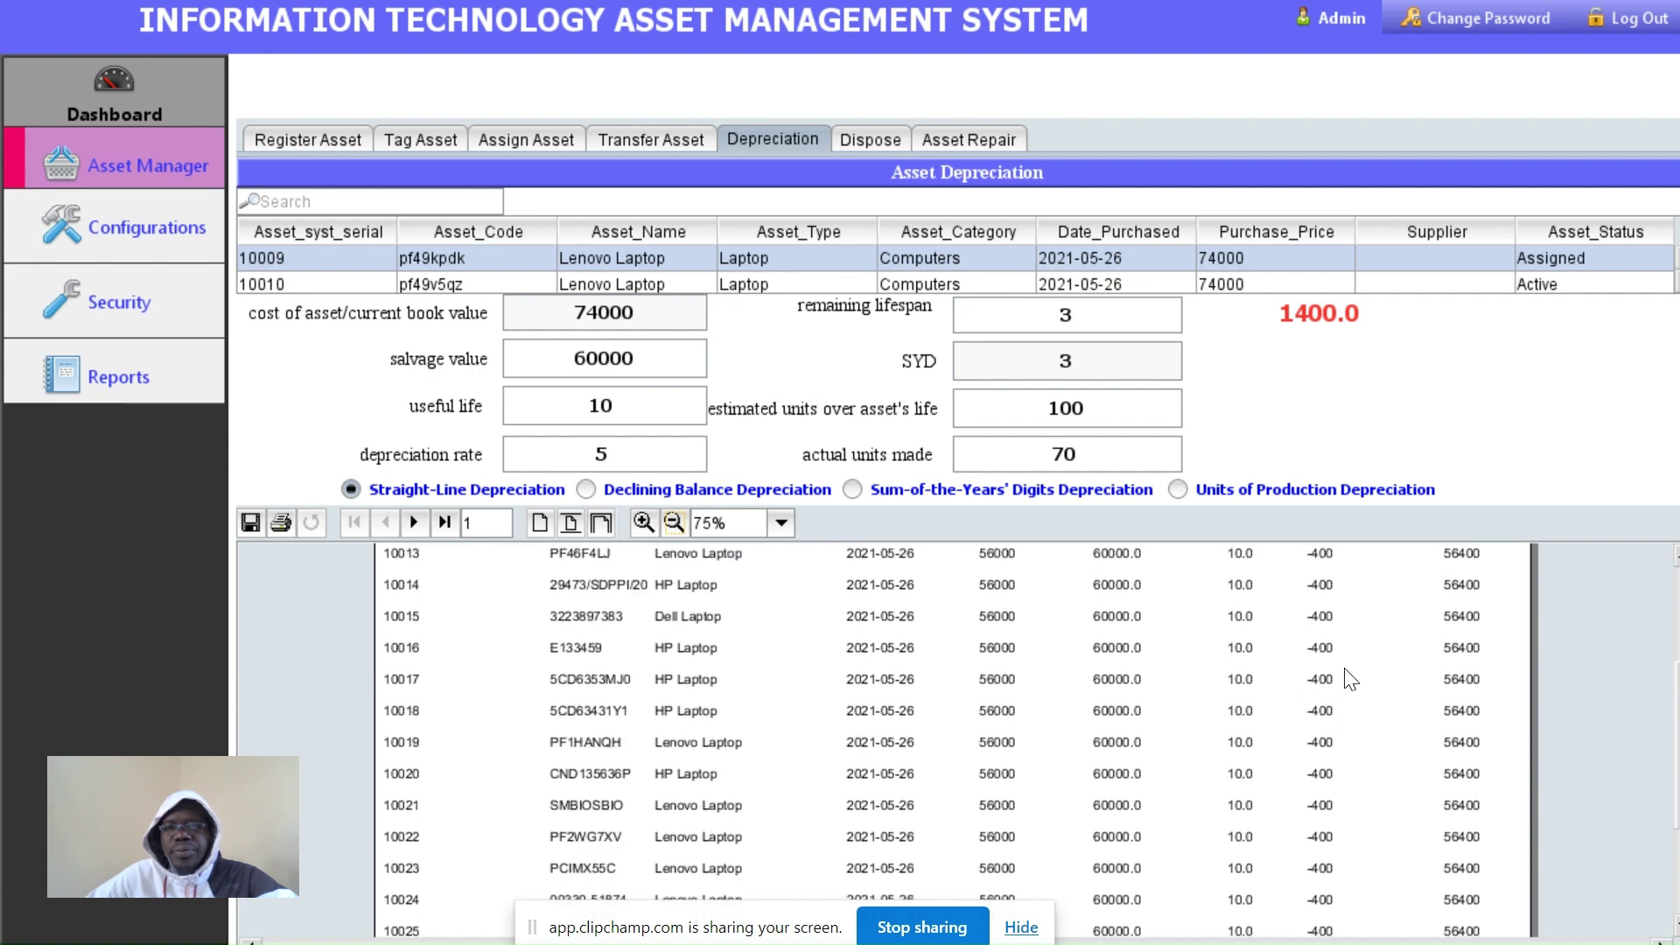
scroll(1352, 679, "up", 5)
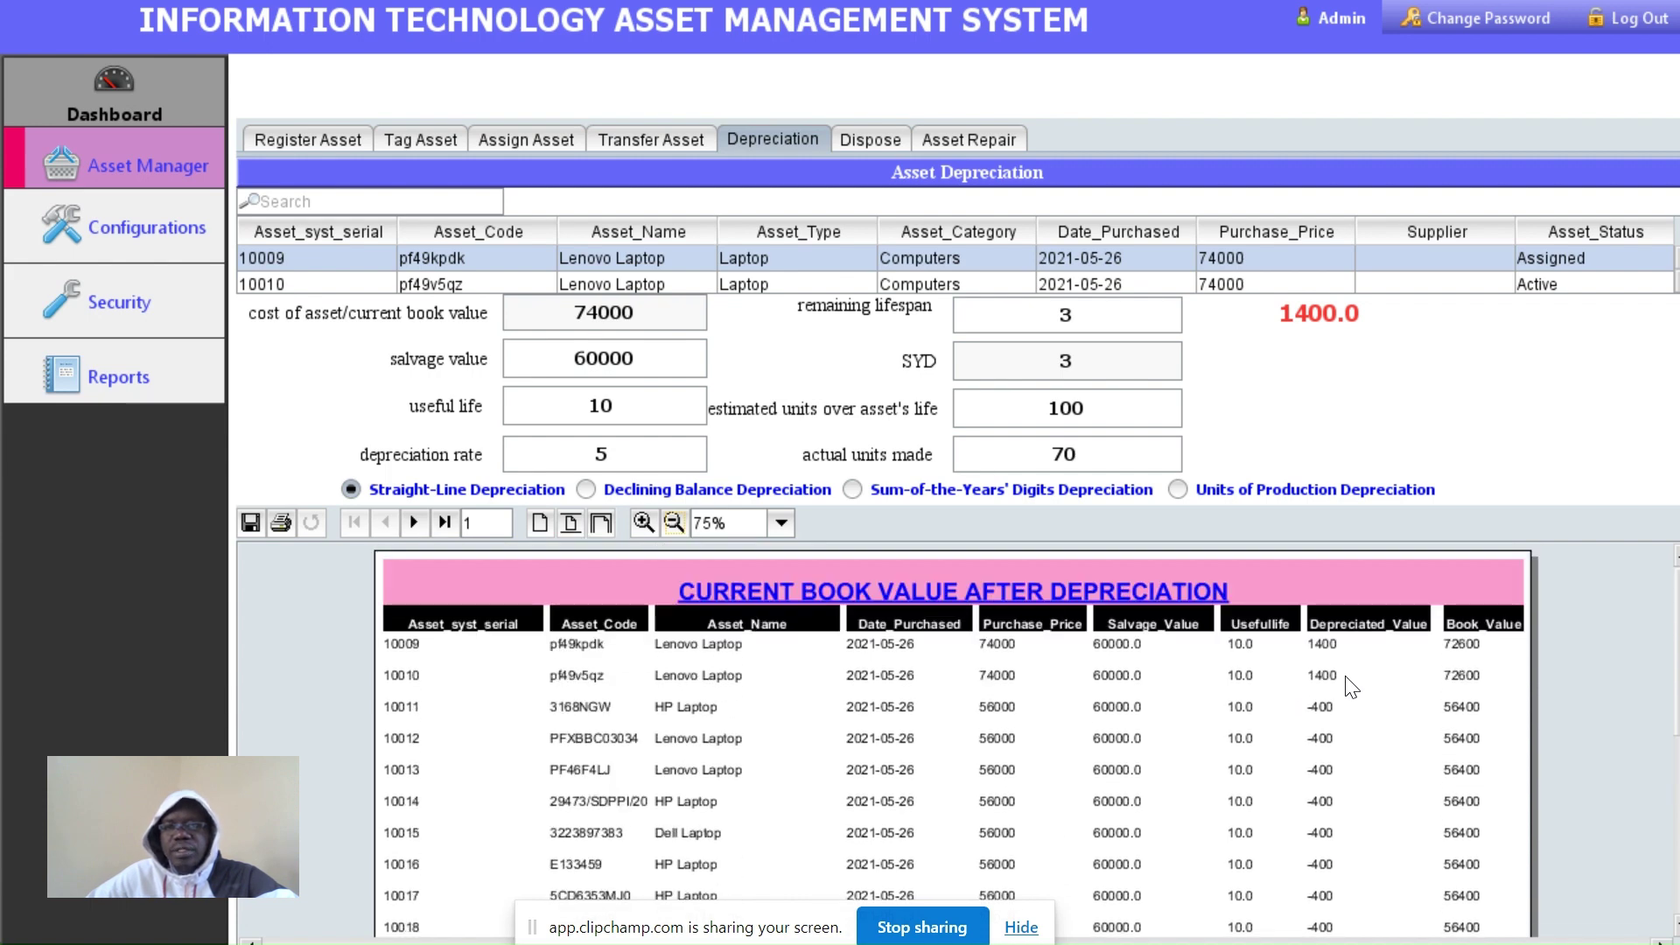
scroll(1348, 691, "down", 5)
scroll(1336, 693, "down", 4)
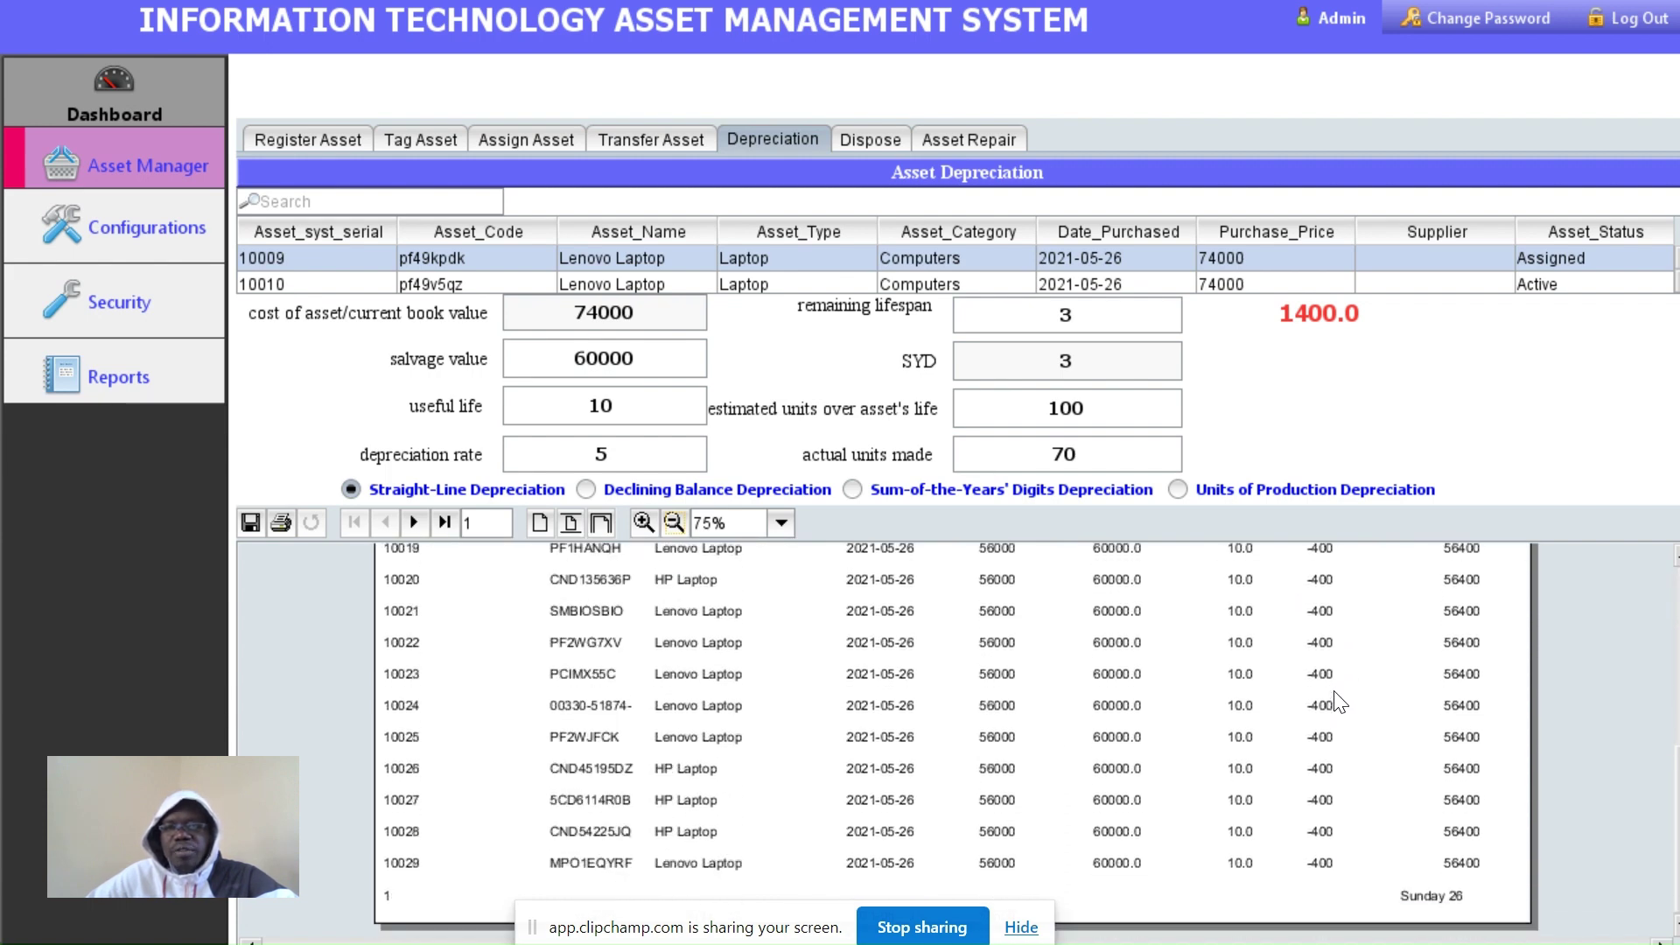
scroll(1337, 702, "up", 9)
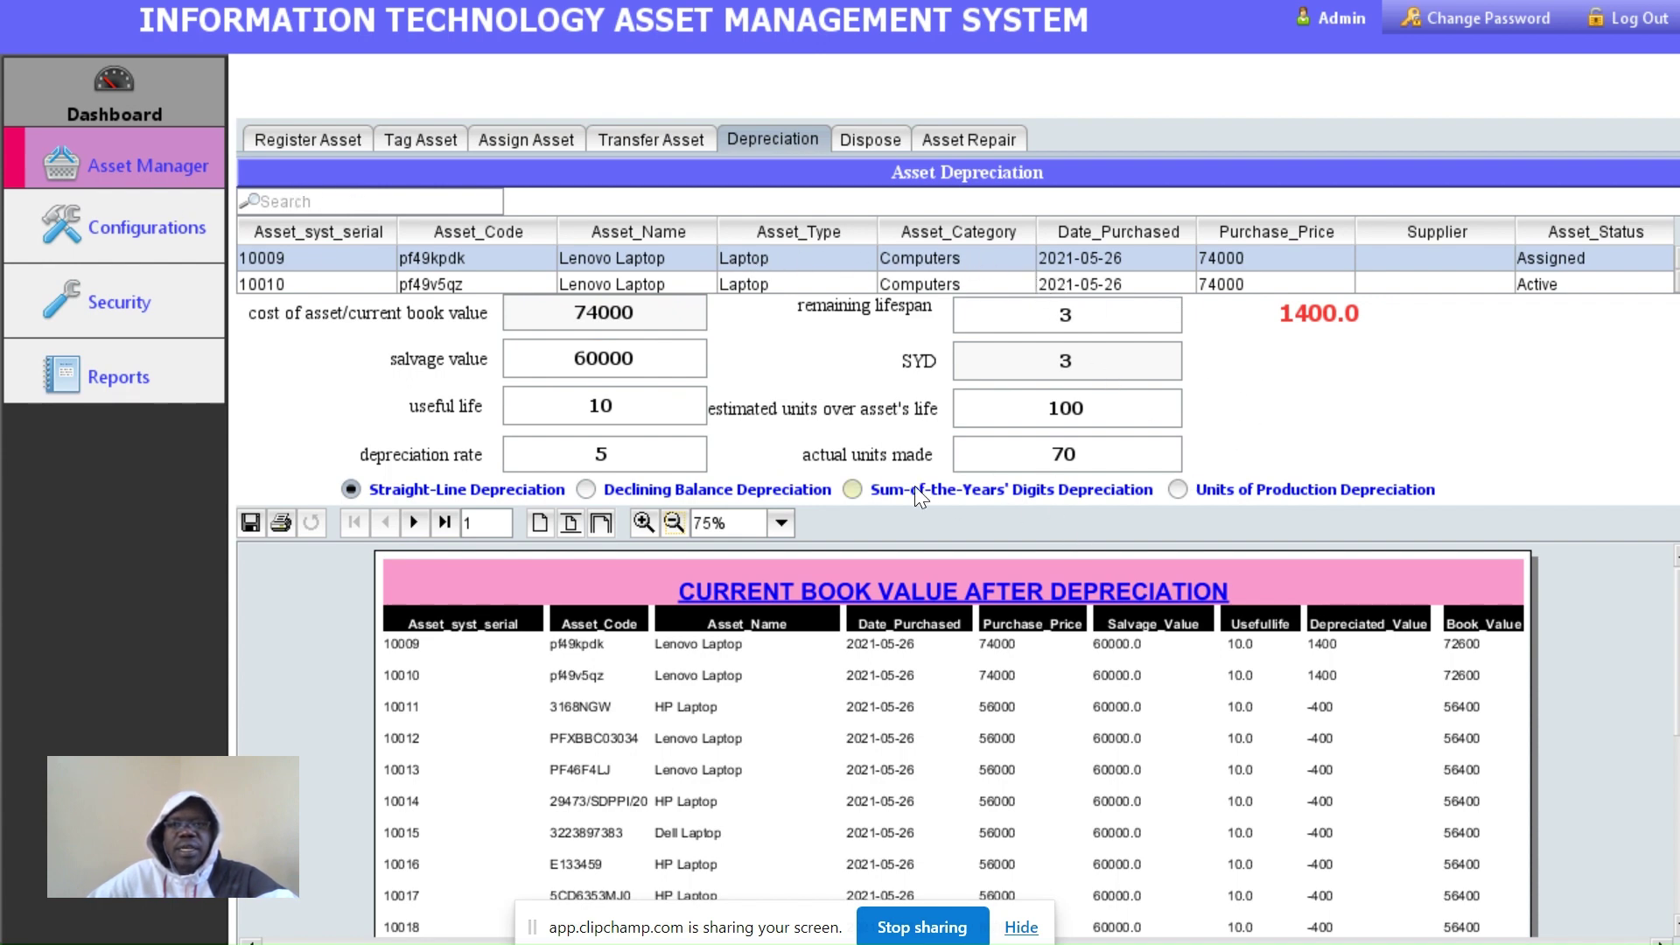
Calculate the depreciation with the Declining Balance, Sum-of-the-Years' Digits and Units of Production methods in turn
left_click(586, 490)
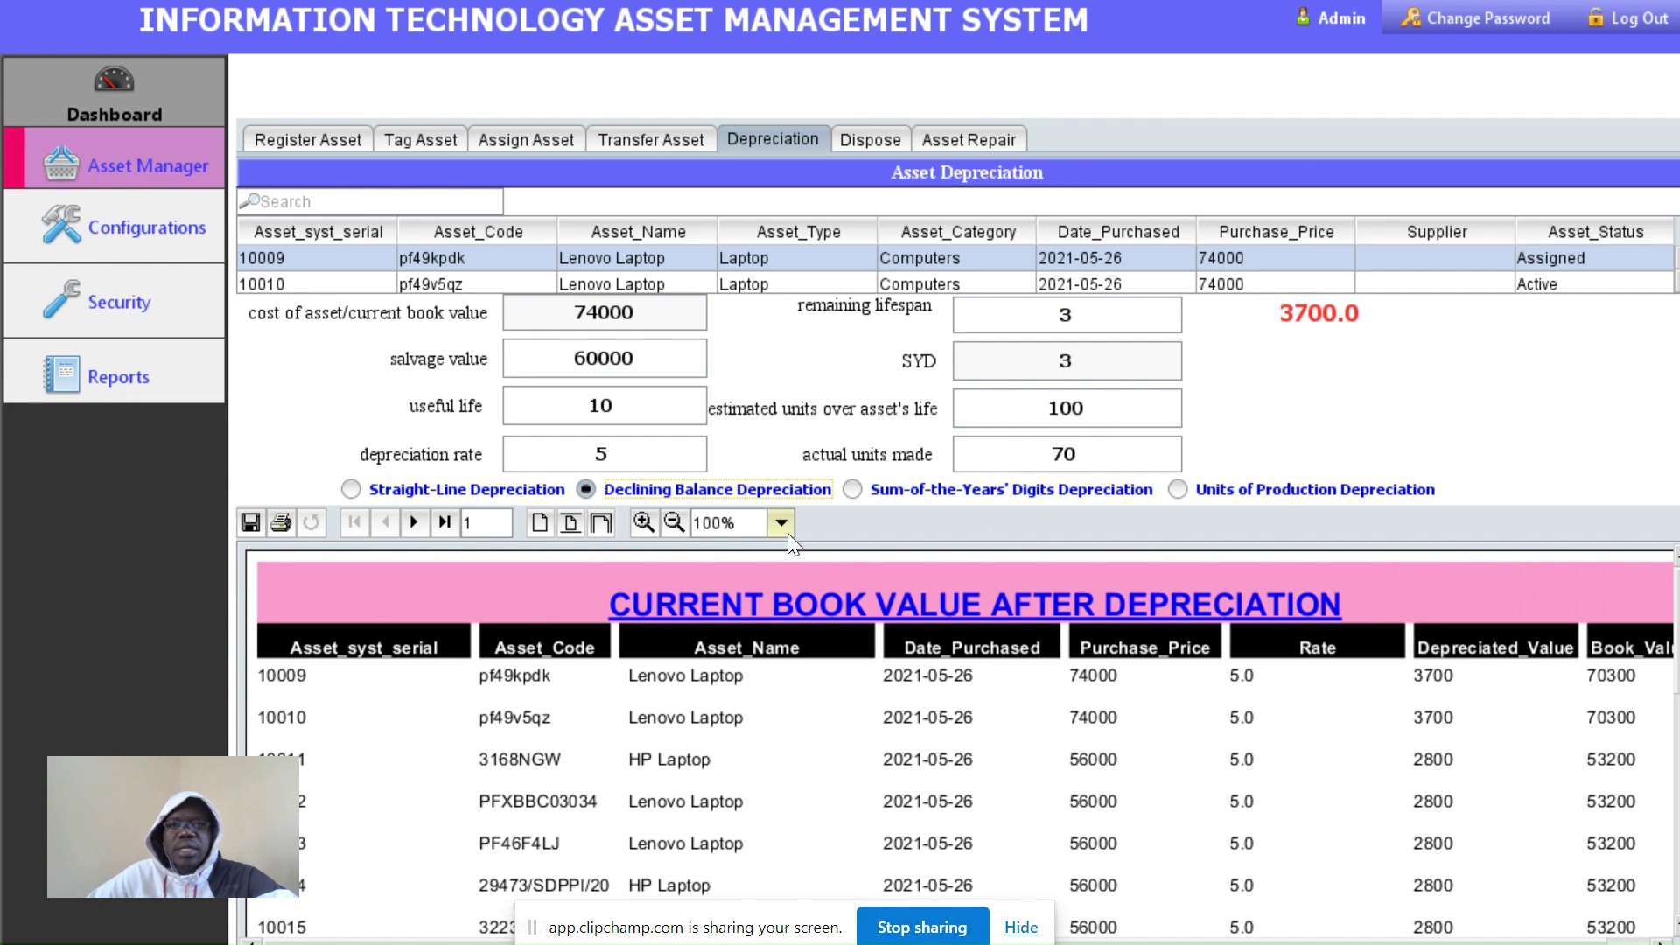
left_click(848, 495)
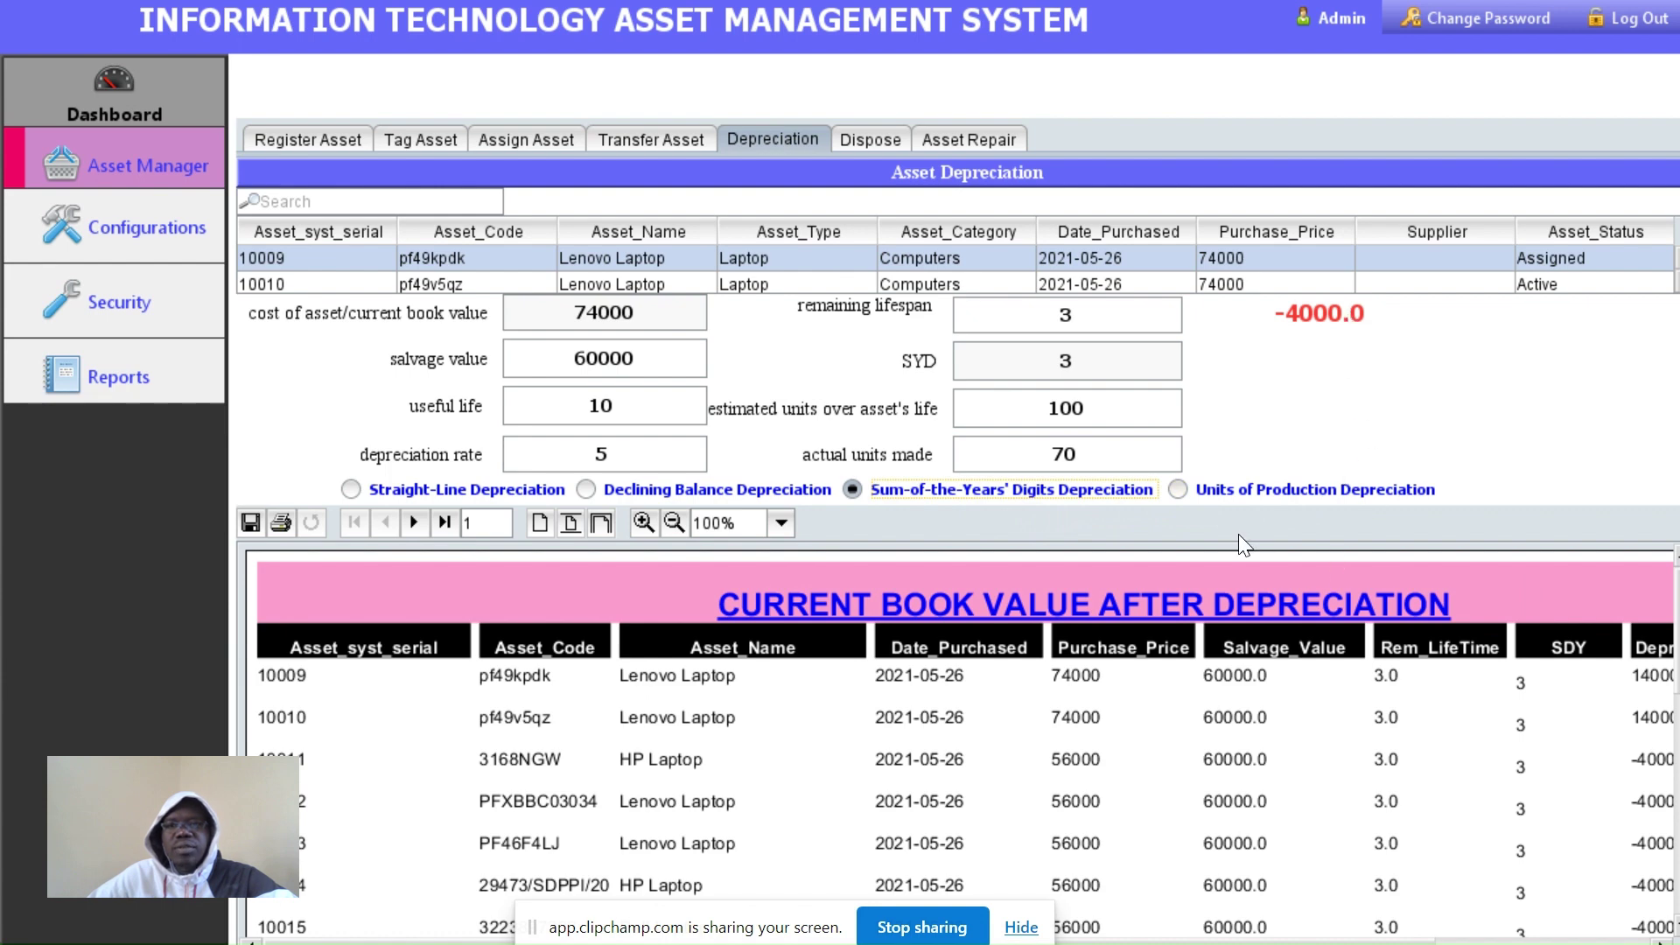
left_click(1181, 492)
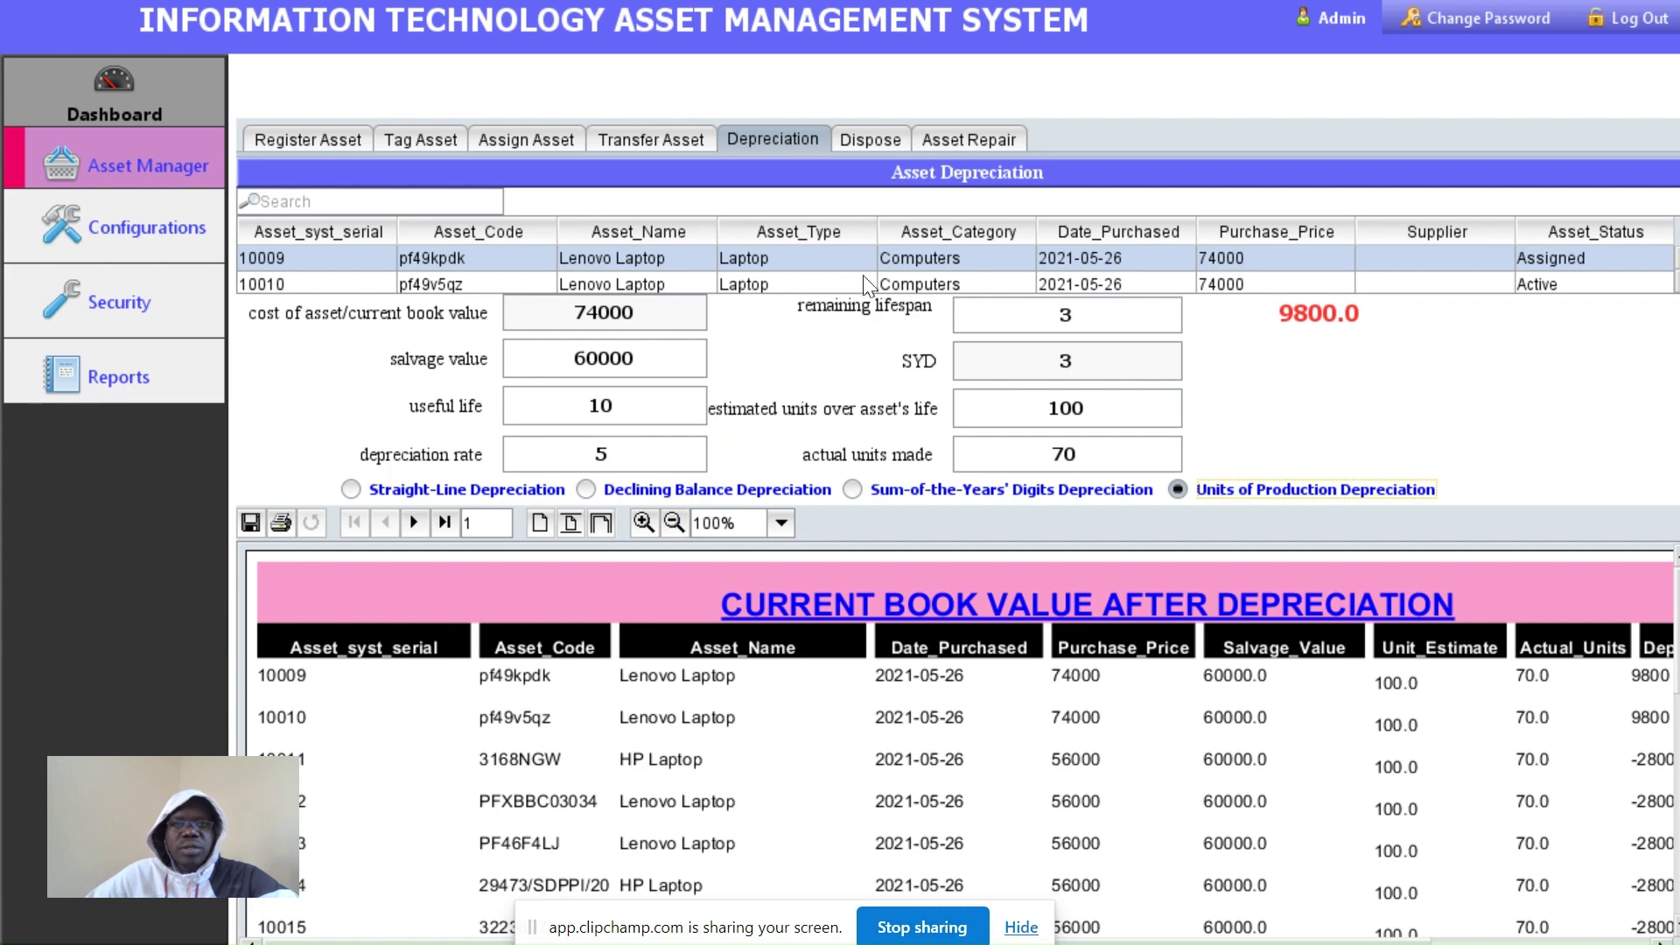
Go to asset disposal, select the Lenovo Laptop pf49kpdk and review the Summary Reason, Disposed To and Description fields
left_click(867, 141)
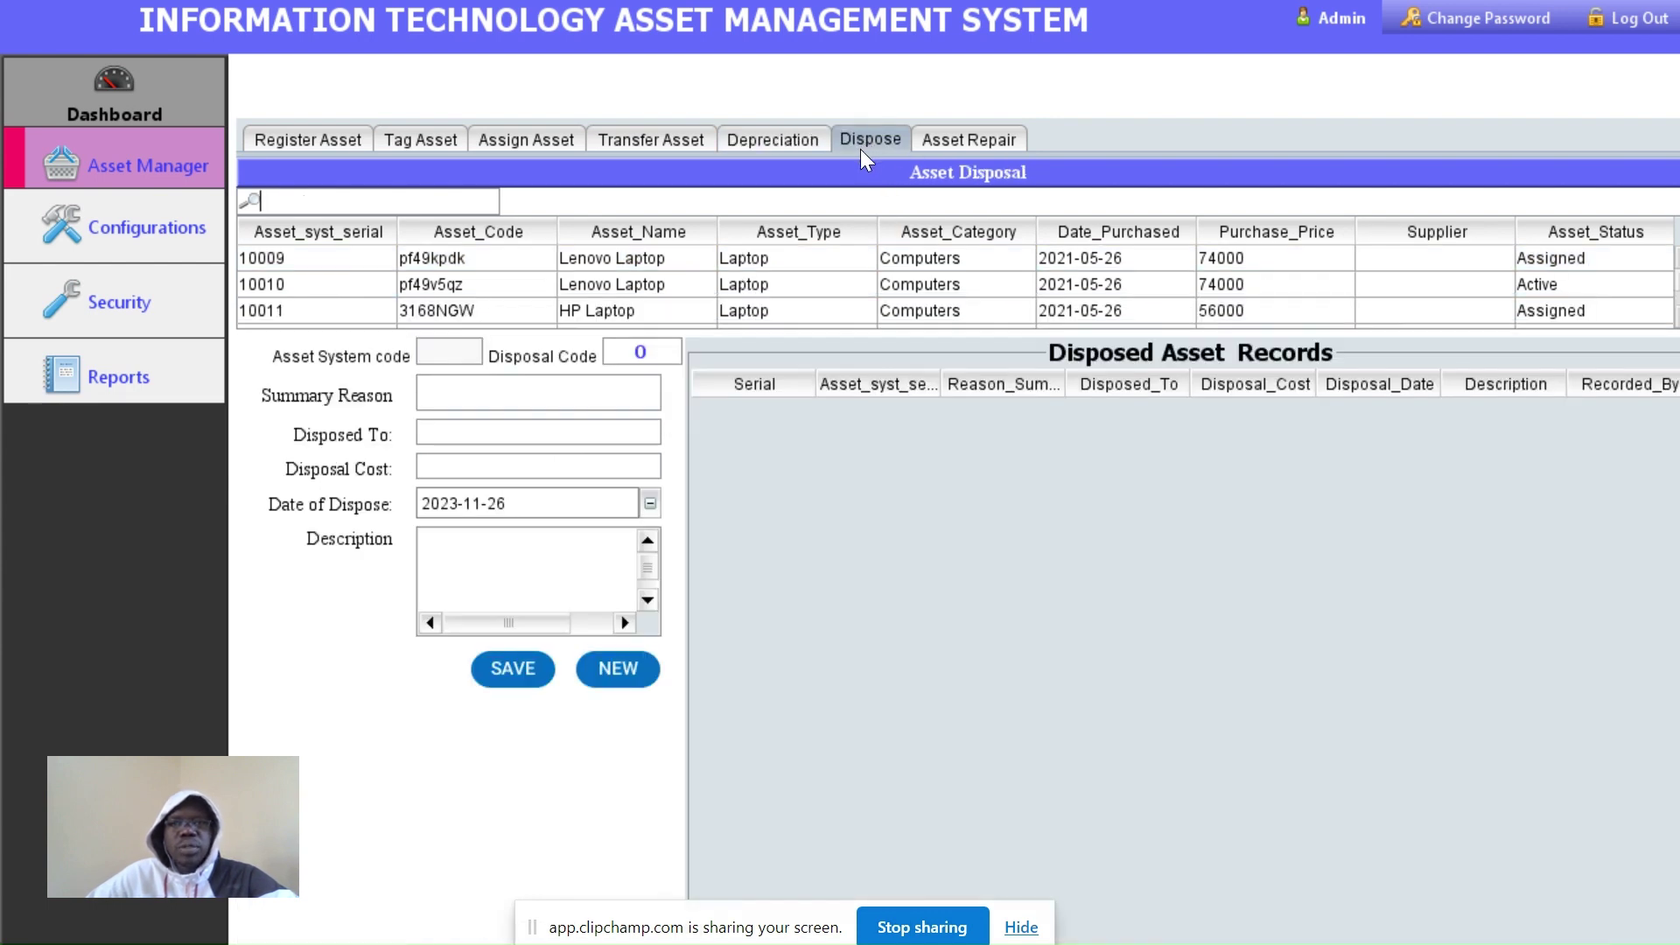
left_click(680, 260)
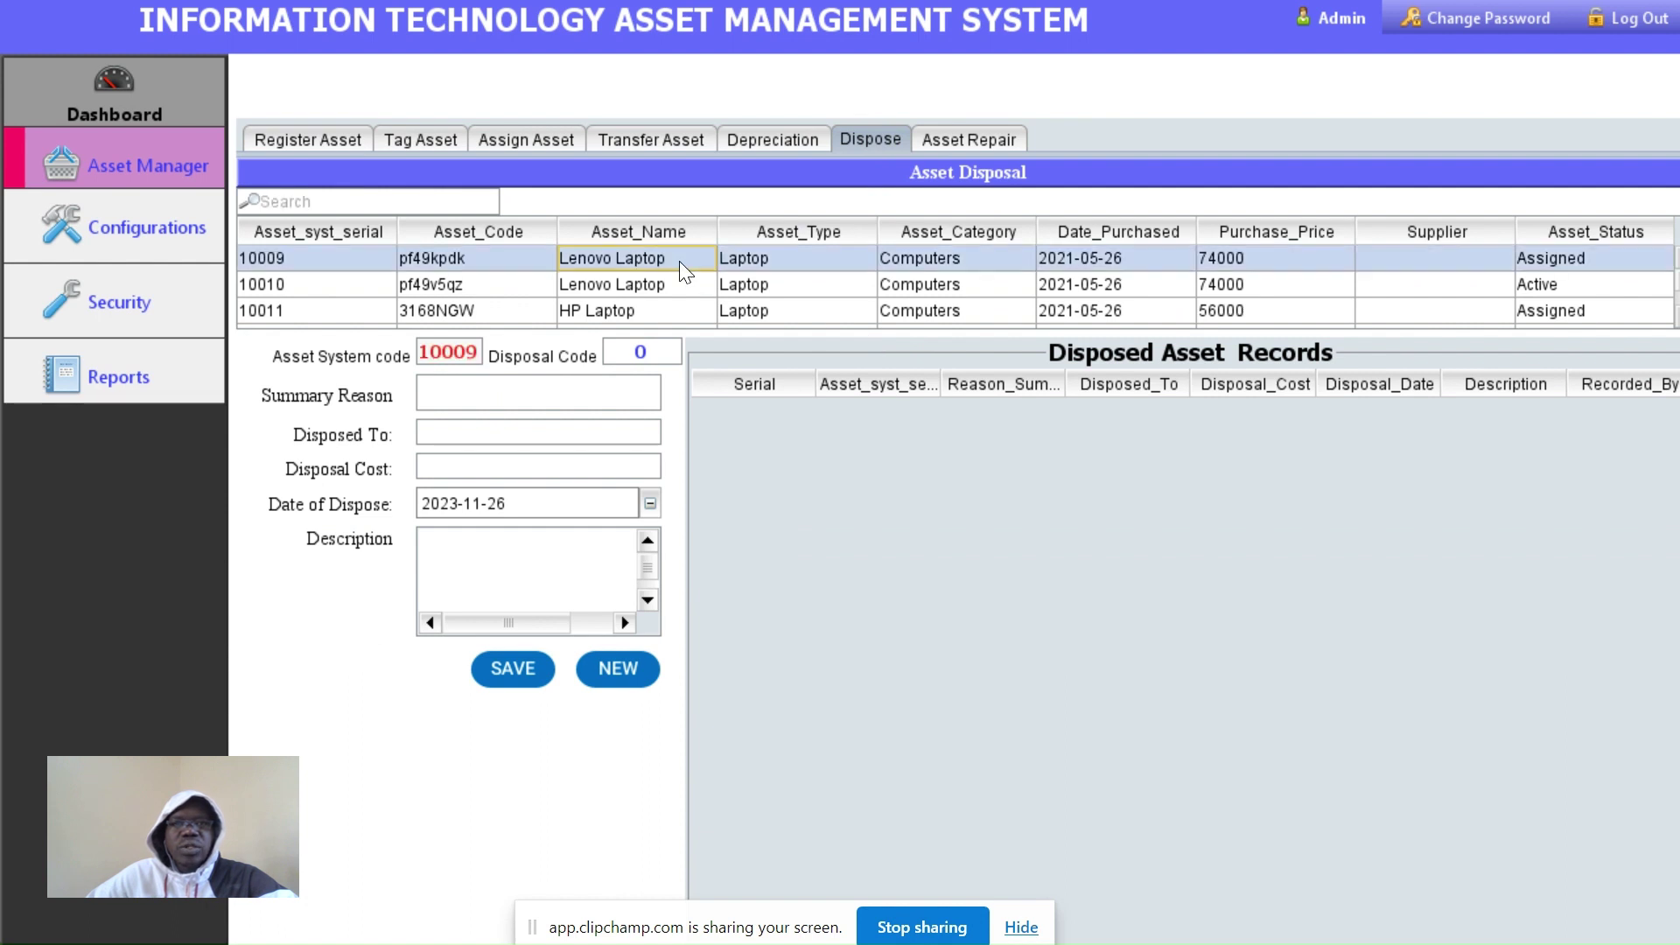
left_click(430, 390)
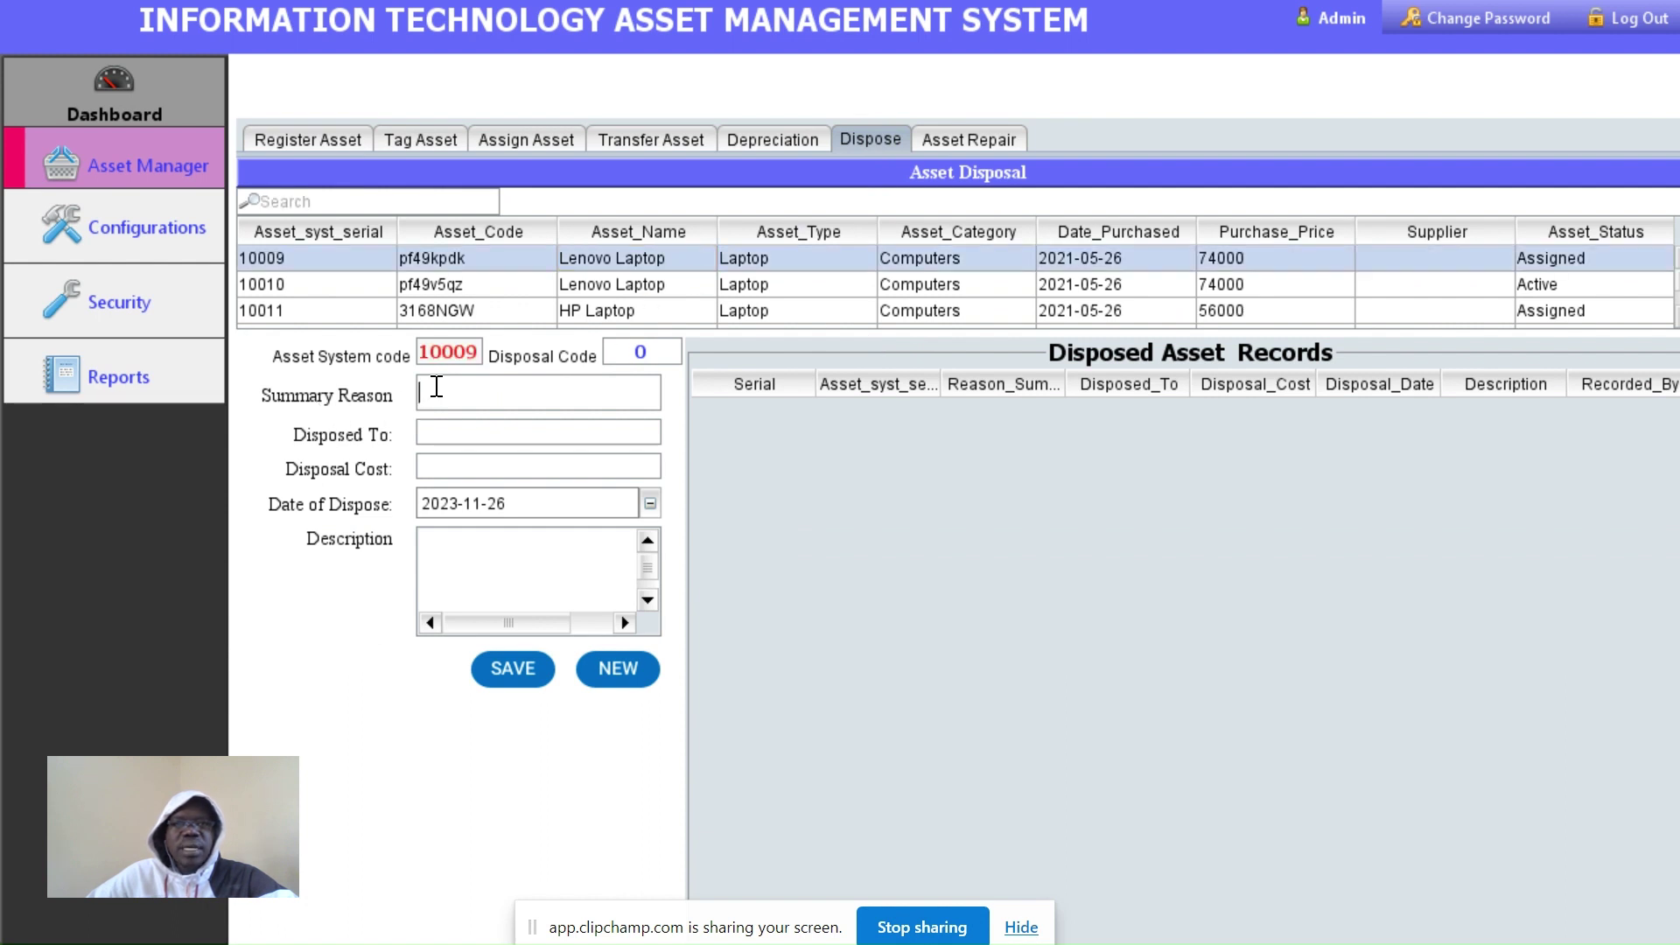
left_click(433, 435)
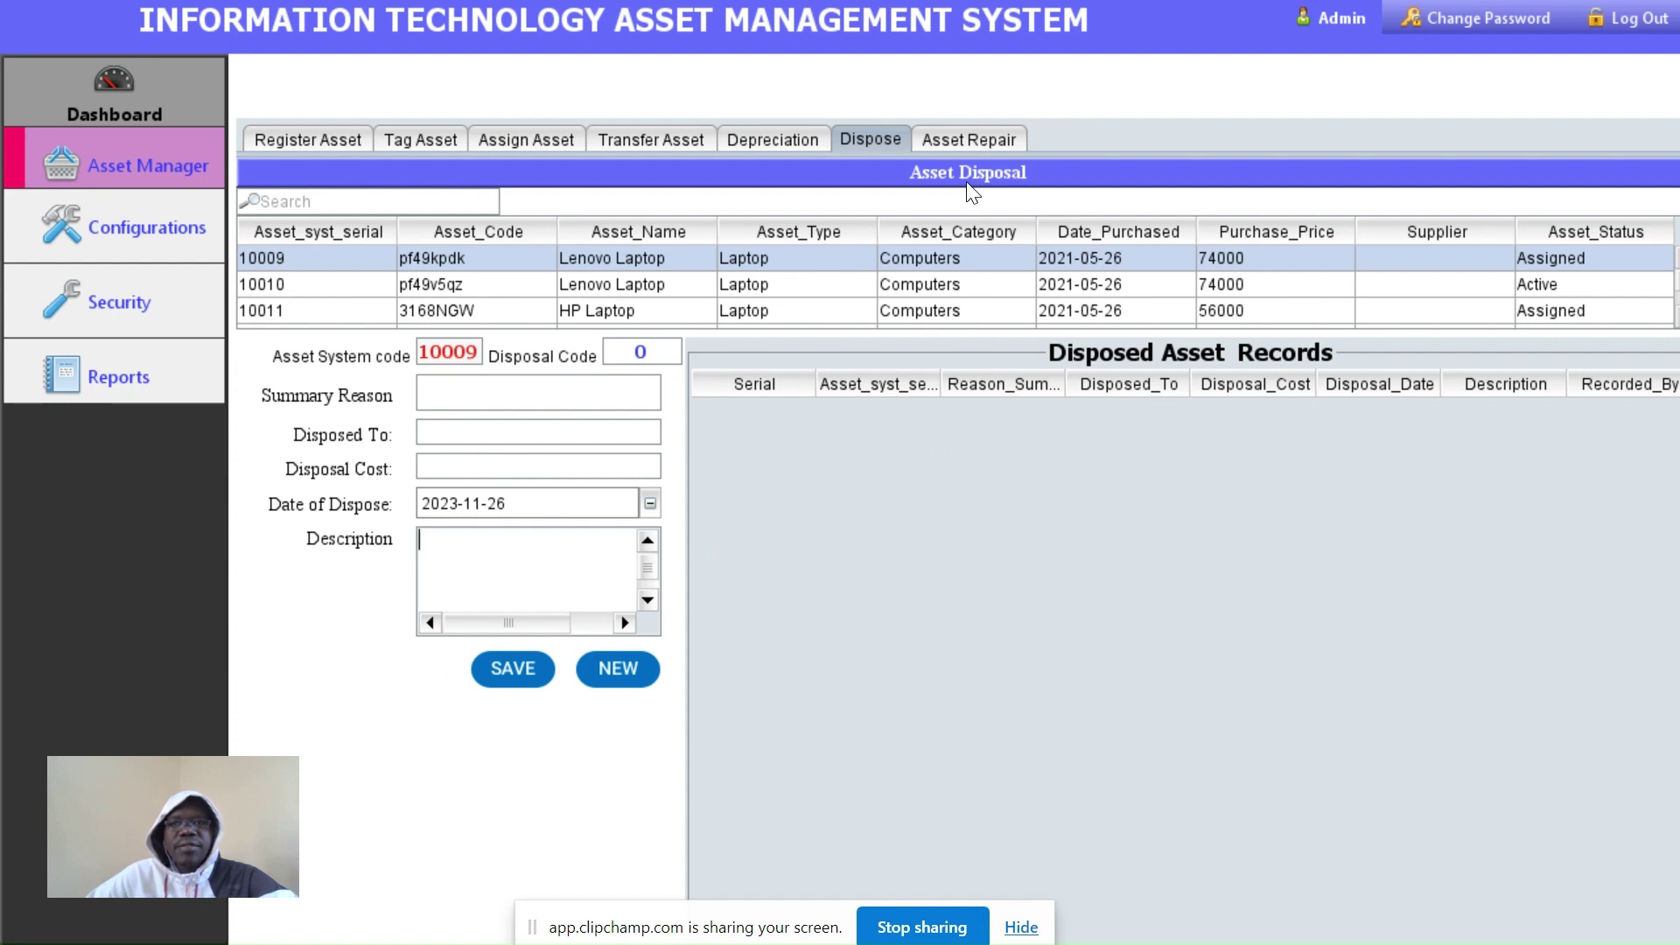
Go to asset repair, select the Lenovo Laptop pf49kpdk and set its supplier/service provider to Devices technologies Ltd
left_click(964, 140)
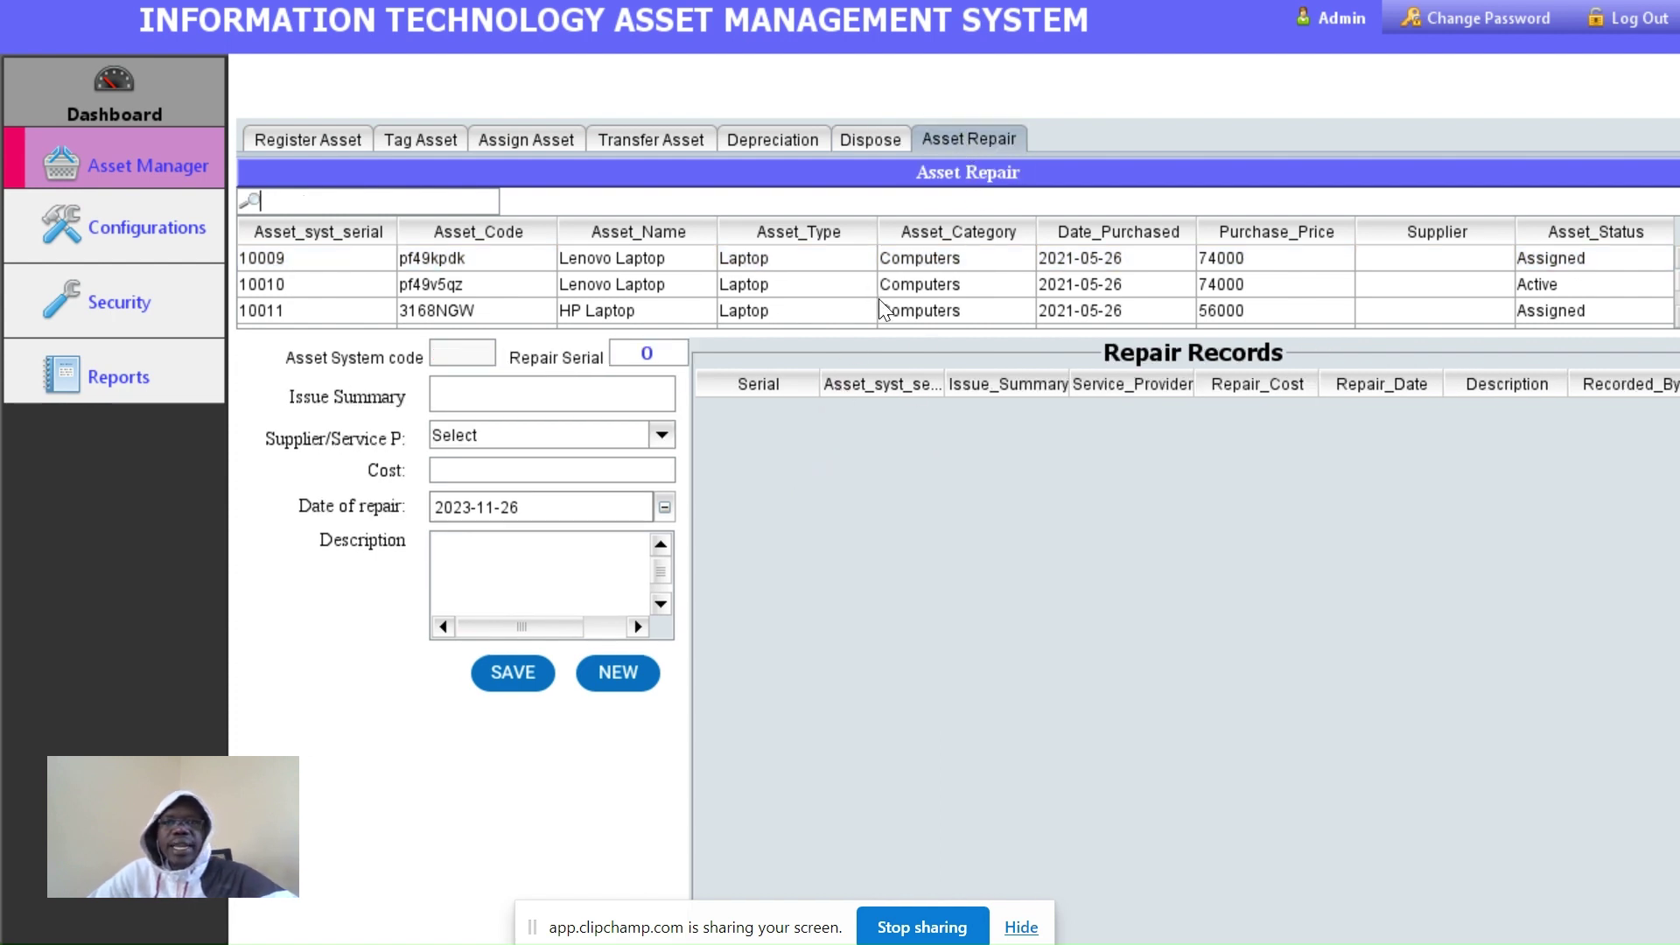
left_click(889, 262)
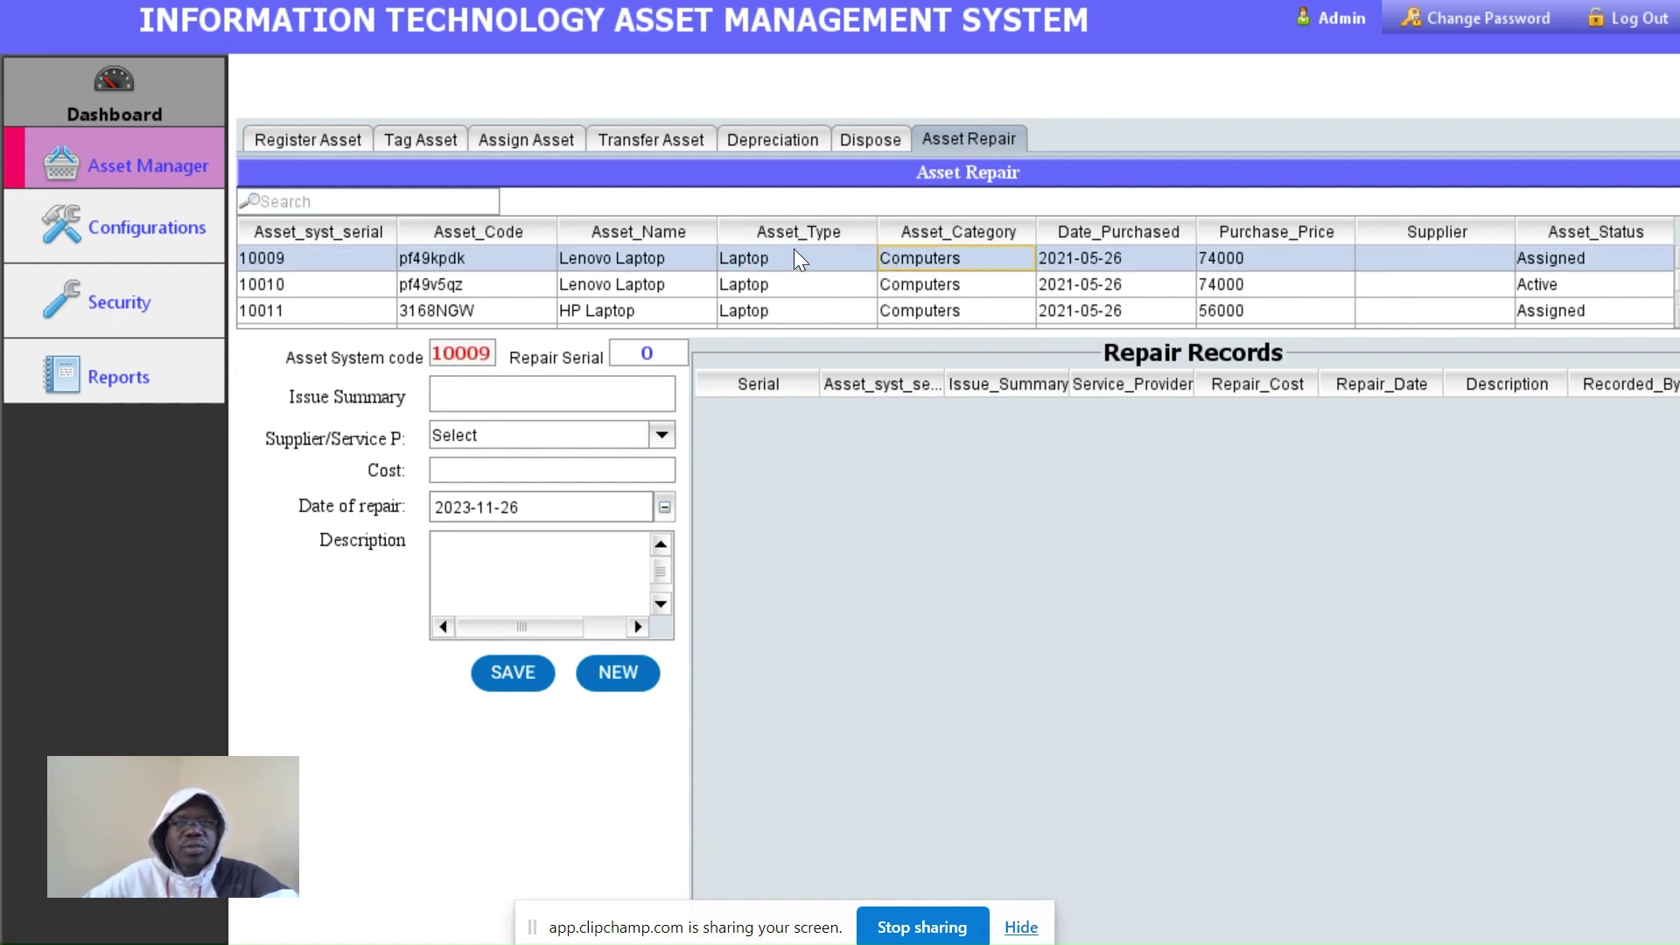
left_click(475, 395)
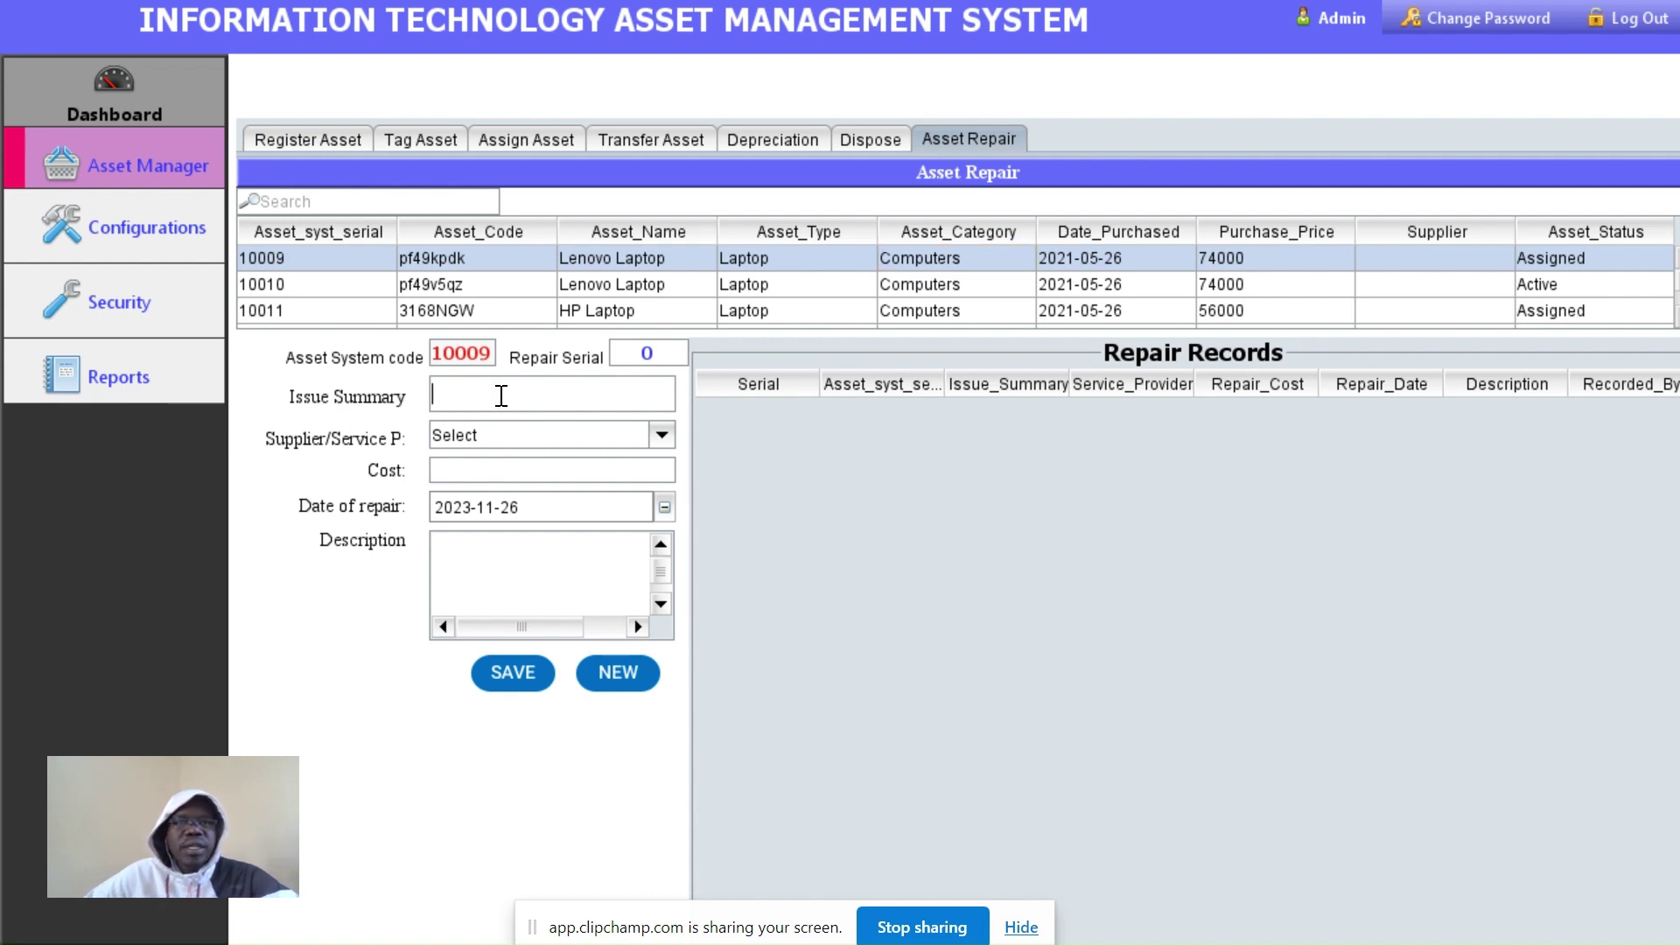
left_click(661, 437)
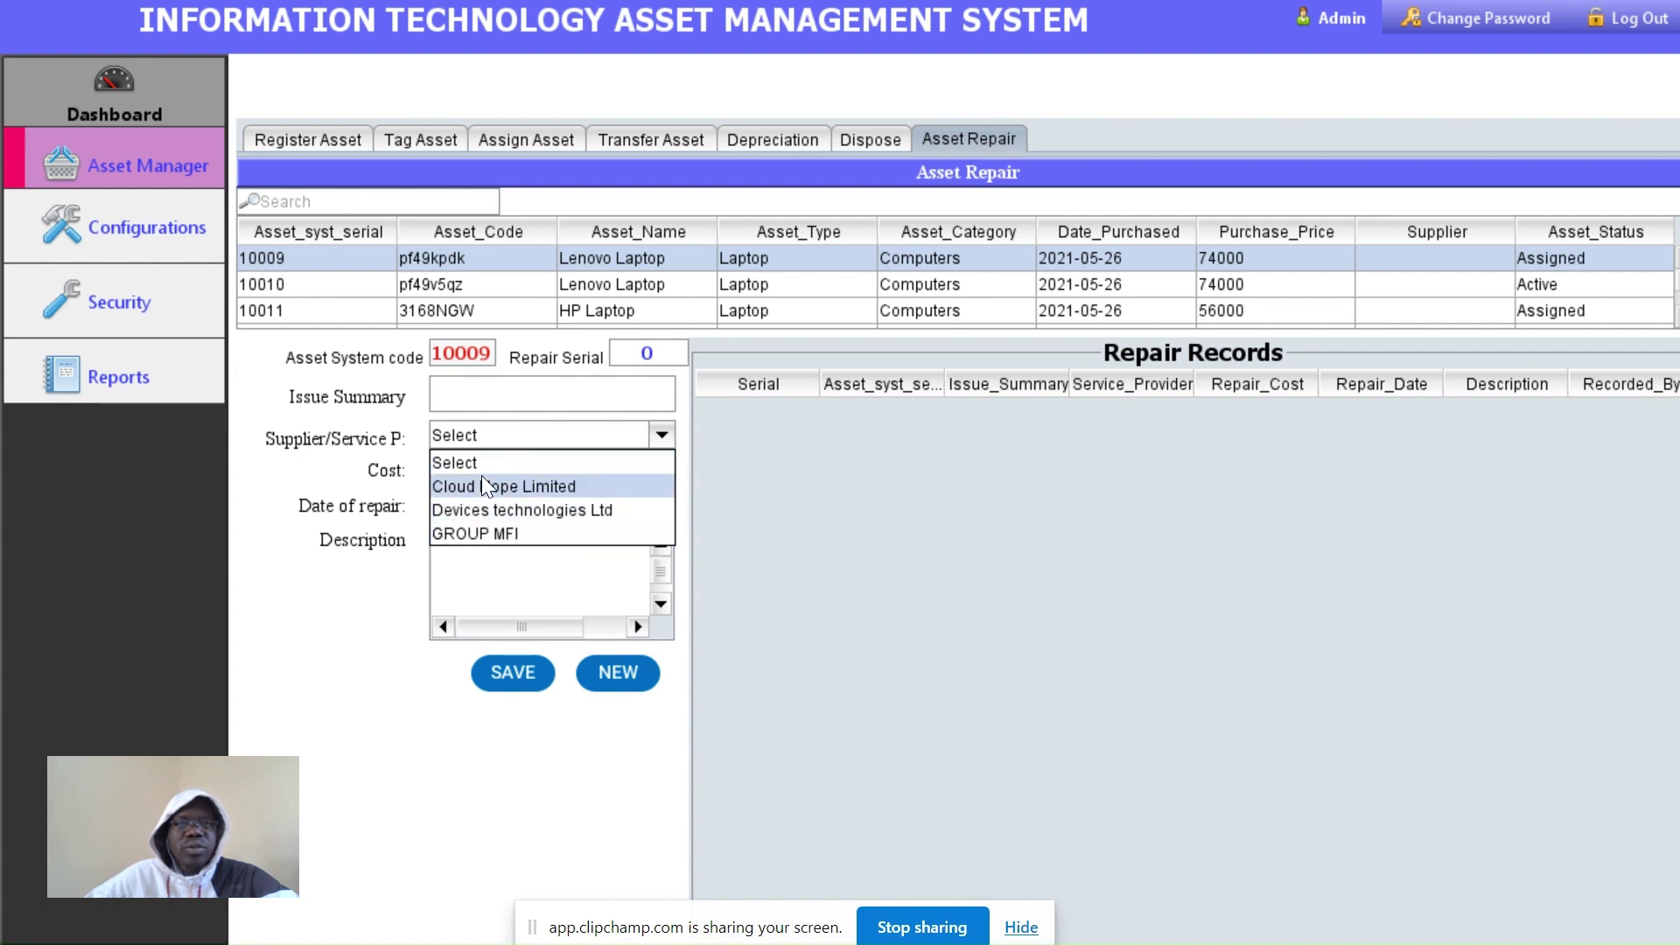
left_click(483, 512)
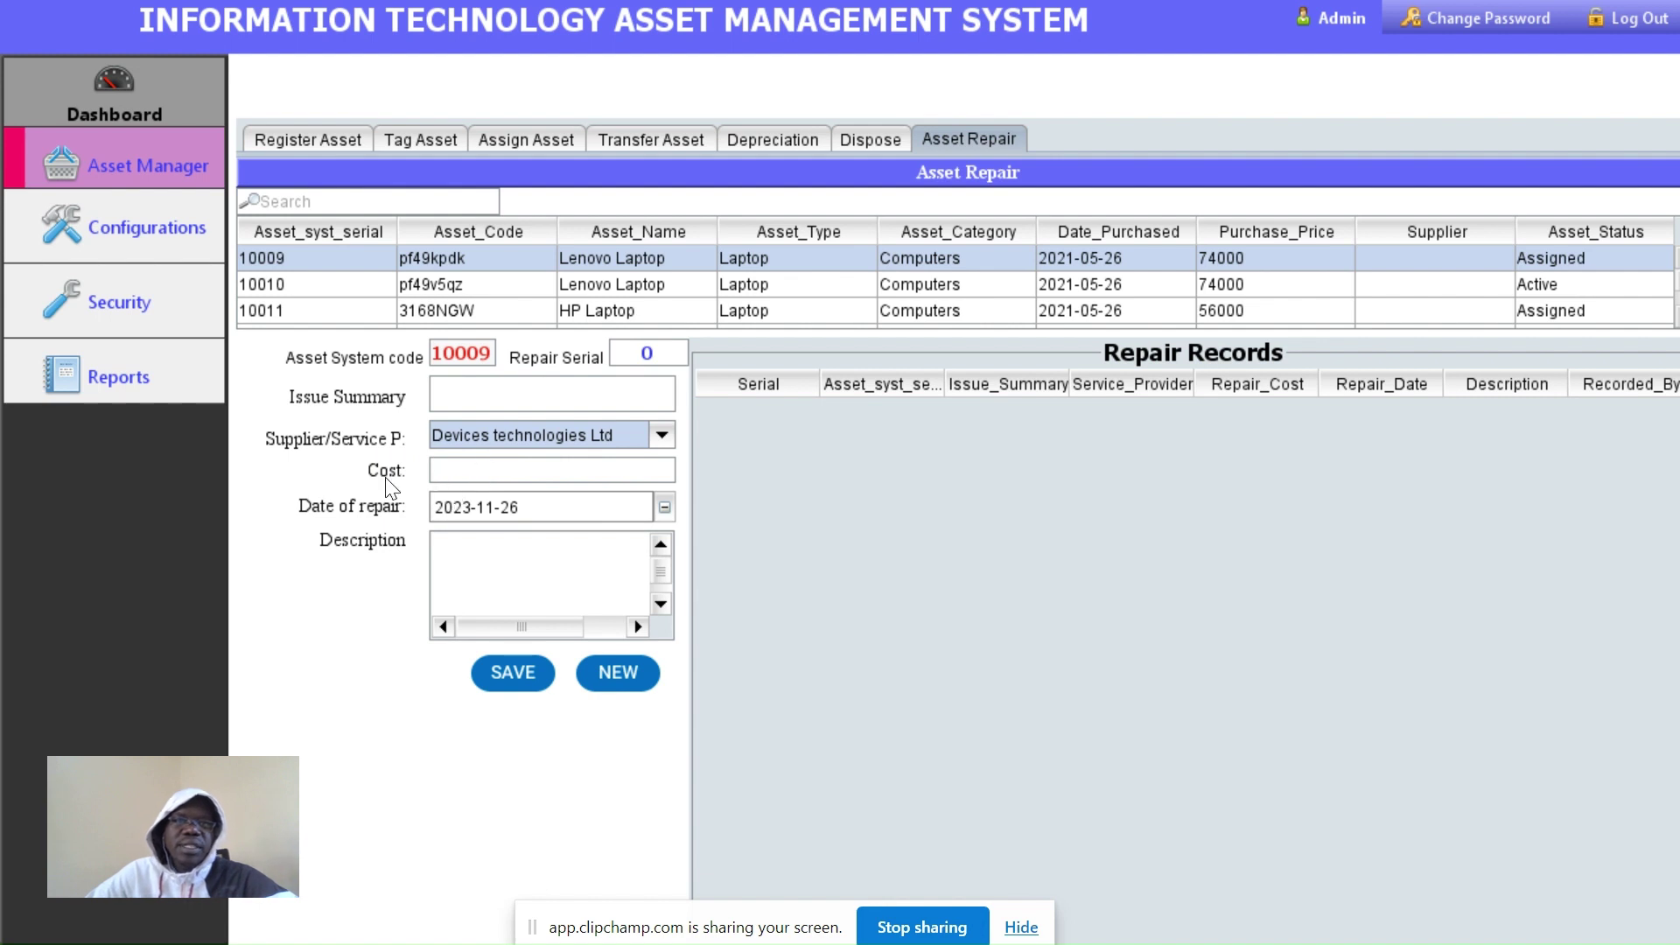
left_click(471, 479)
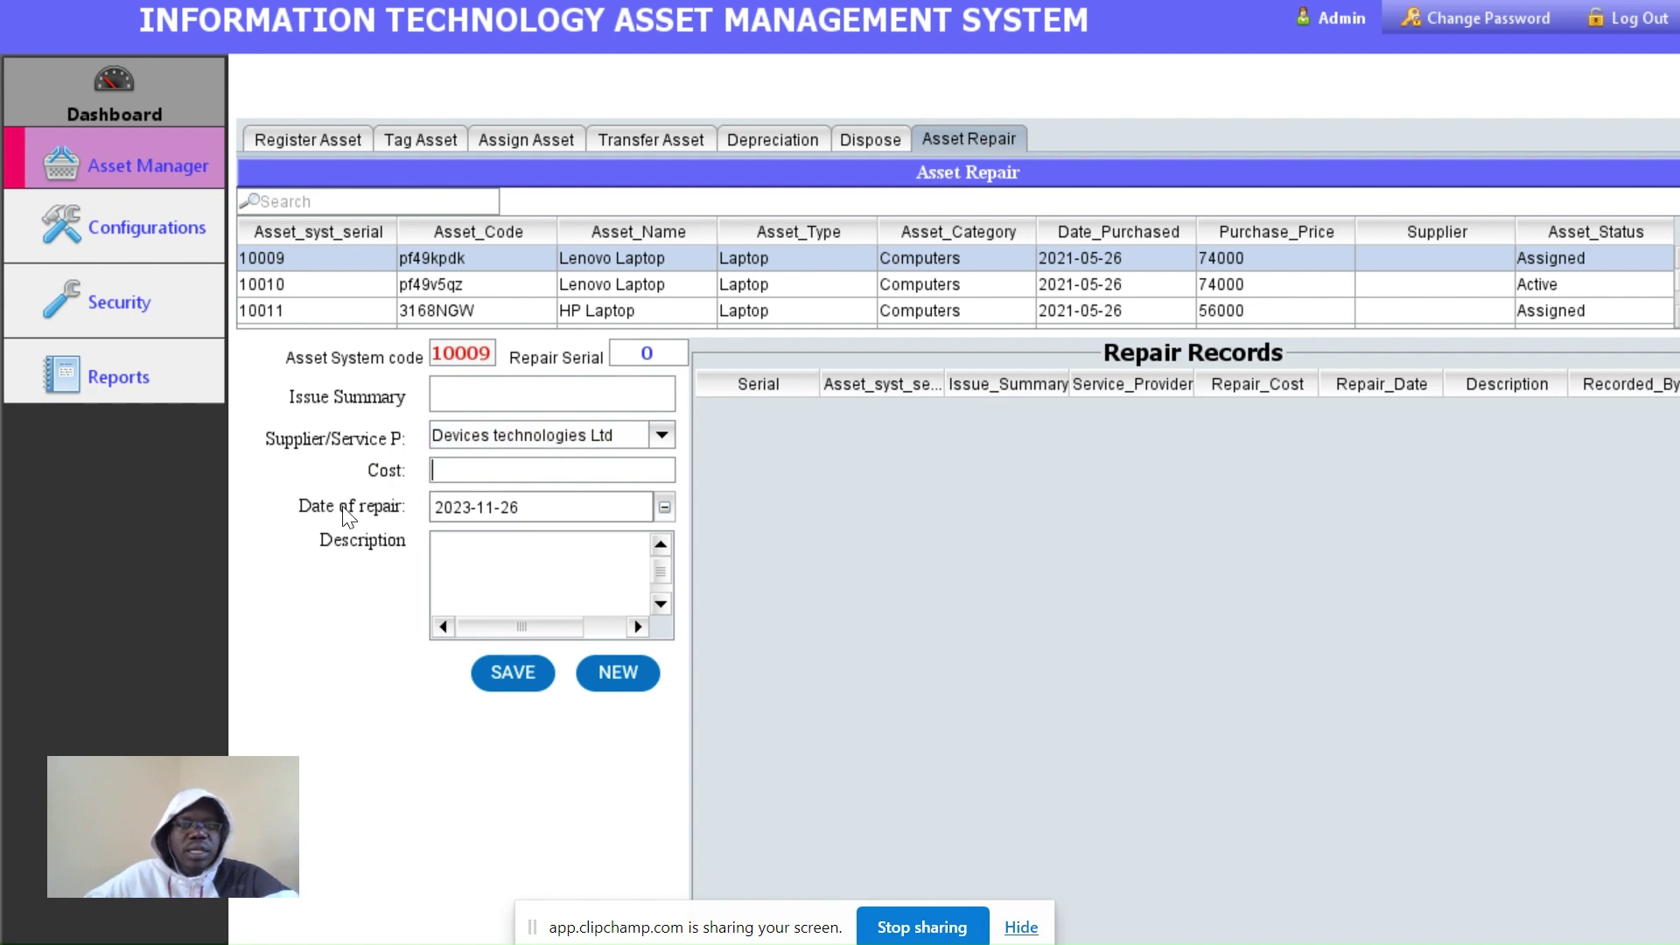
left_click(475, 552)
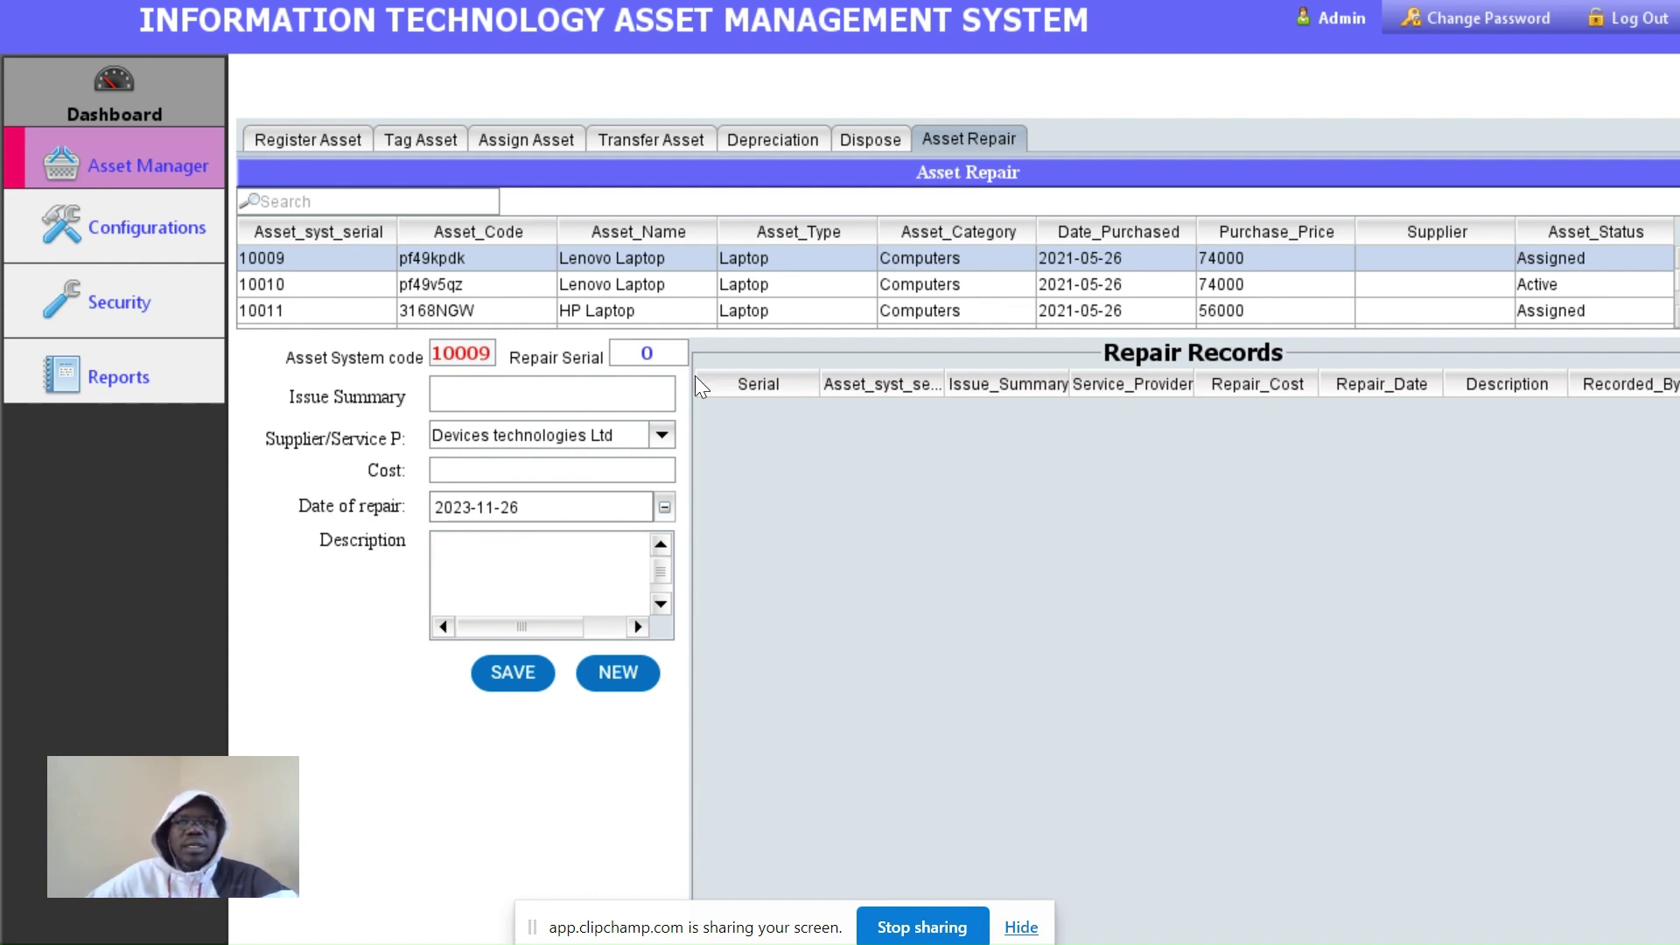
Go to the reports and examine the history report of all assets at 75% zoom
left_click(118, 382)
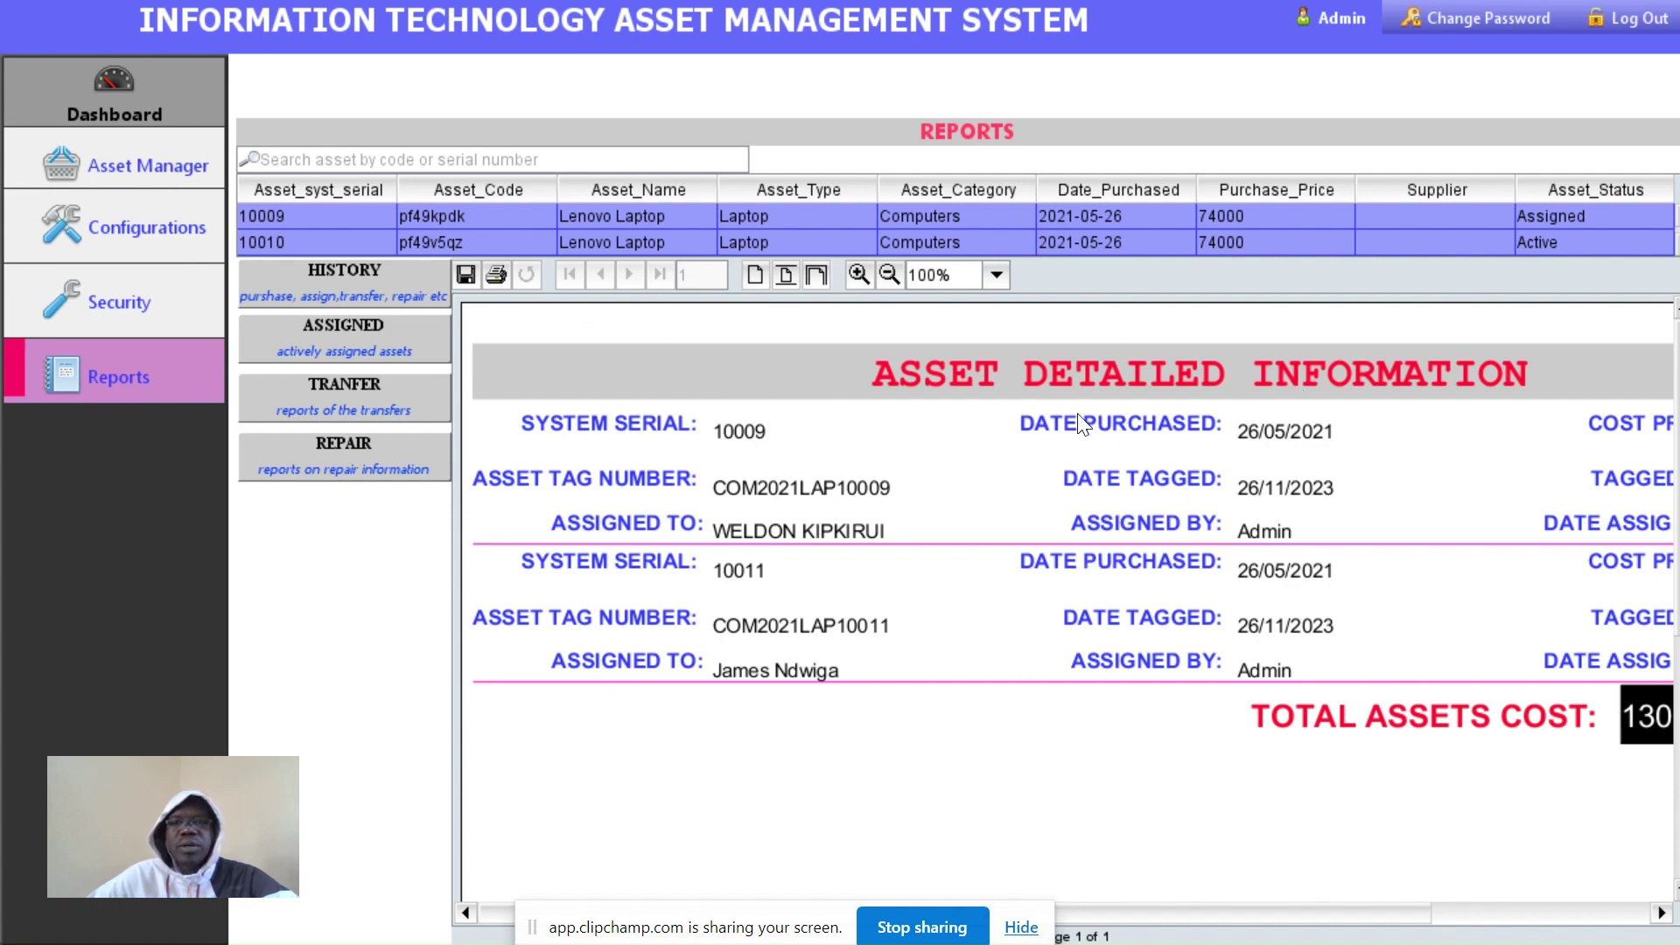
left_click(889, 274)
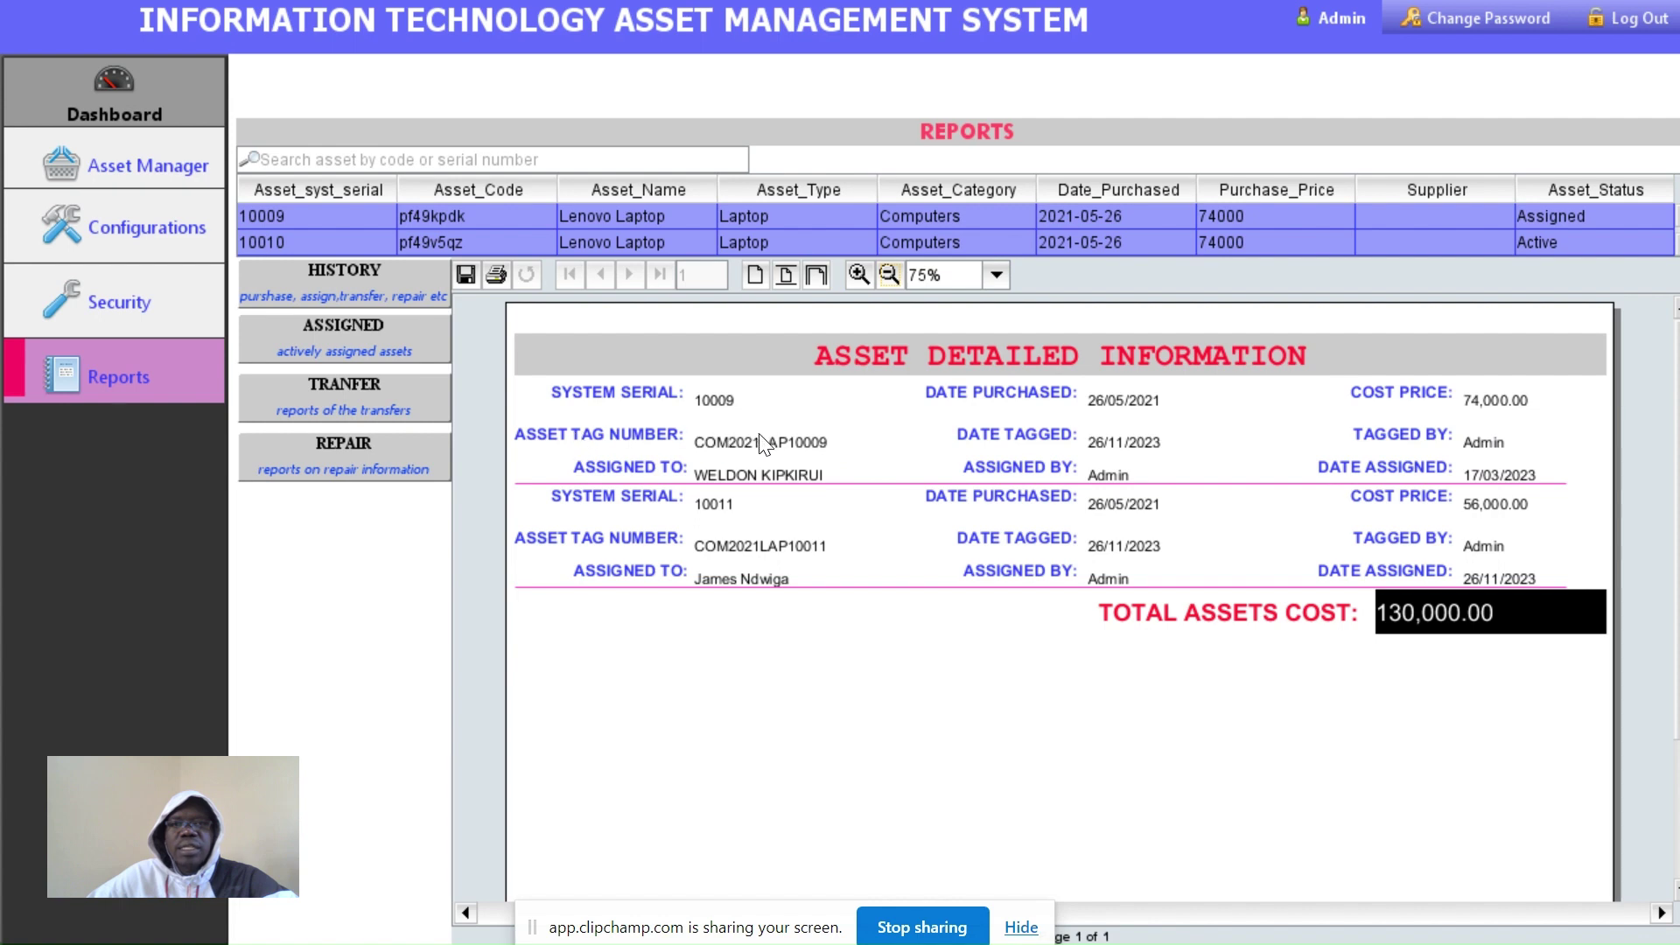
left_click_drag(774, 441, 744, 434)
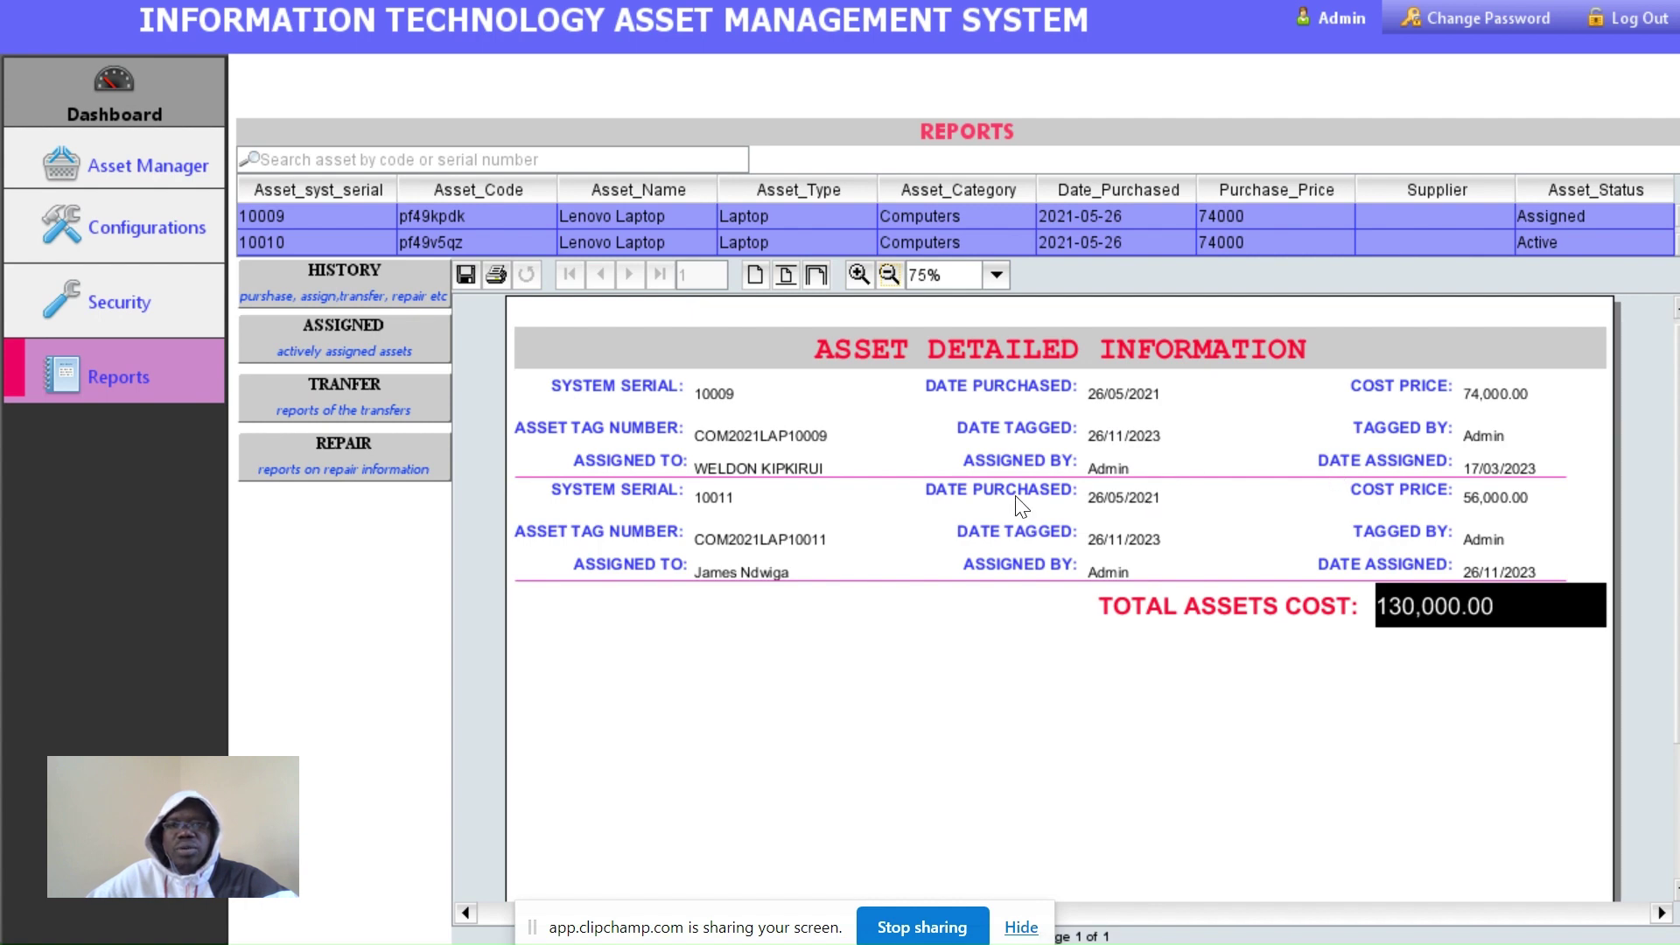
Display the history report for only the Lenovo Laptop pf49kpdk and view it at 75% zoom
left_click(551, 215)
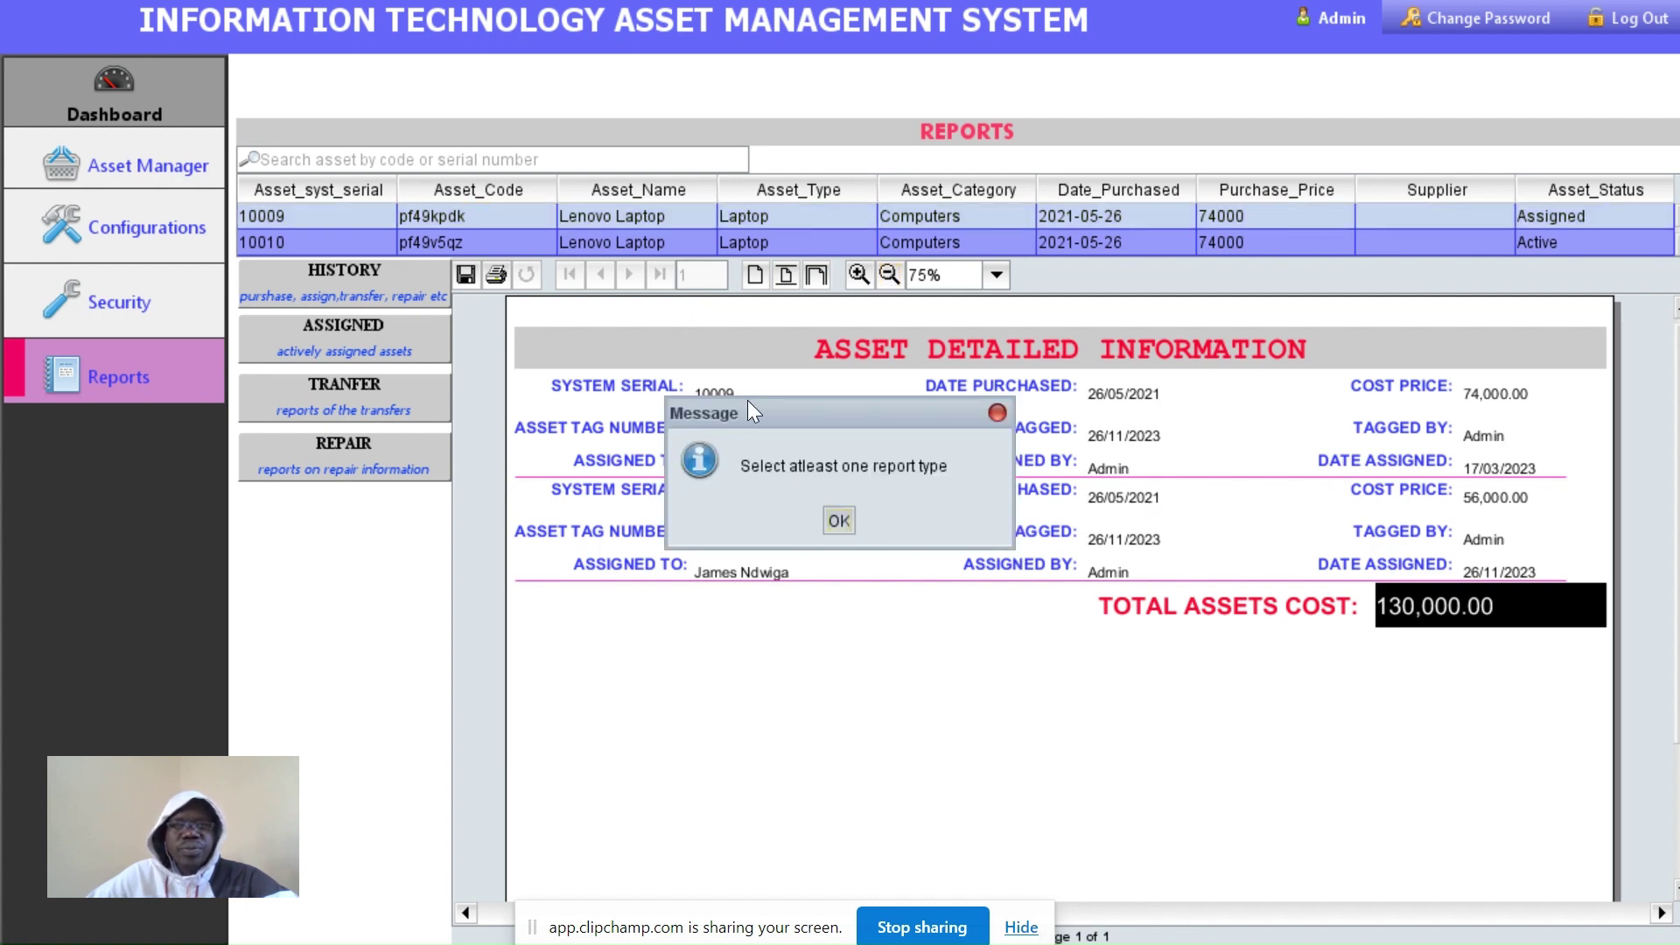
left_click(838, 522)
scroll(658, 479, "up", 1)
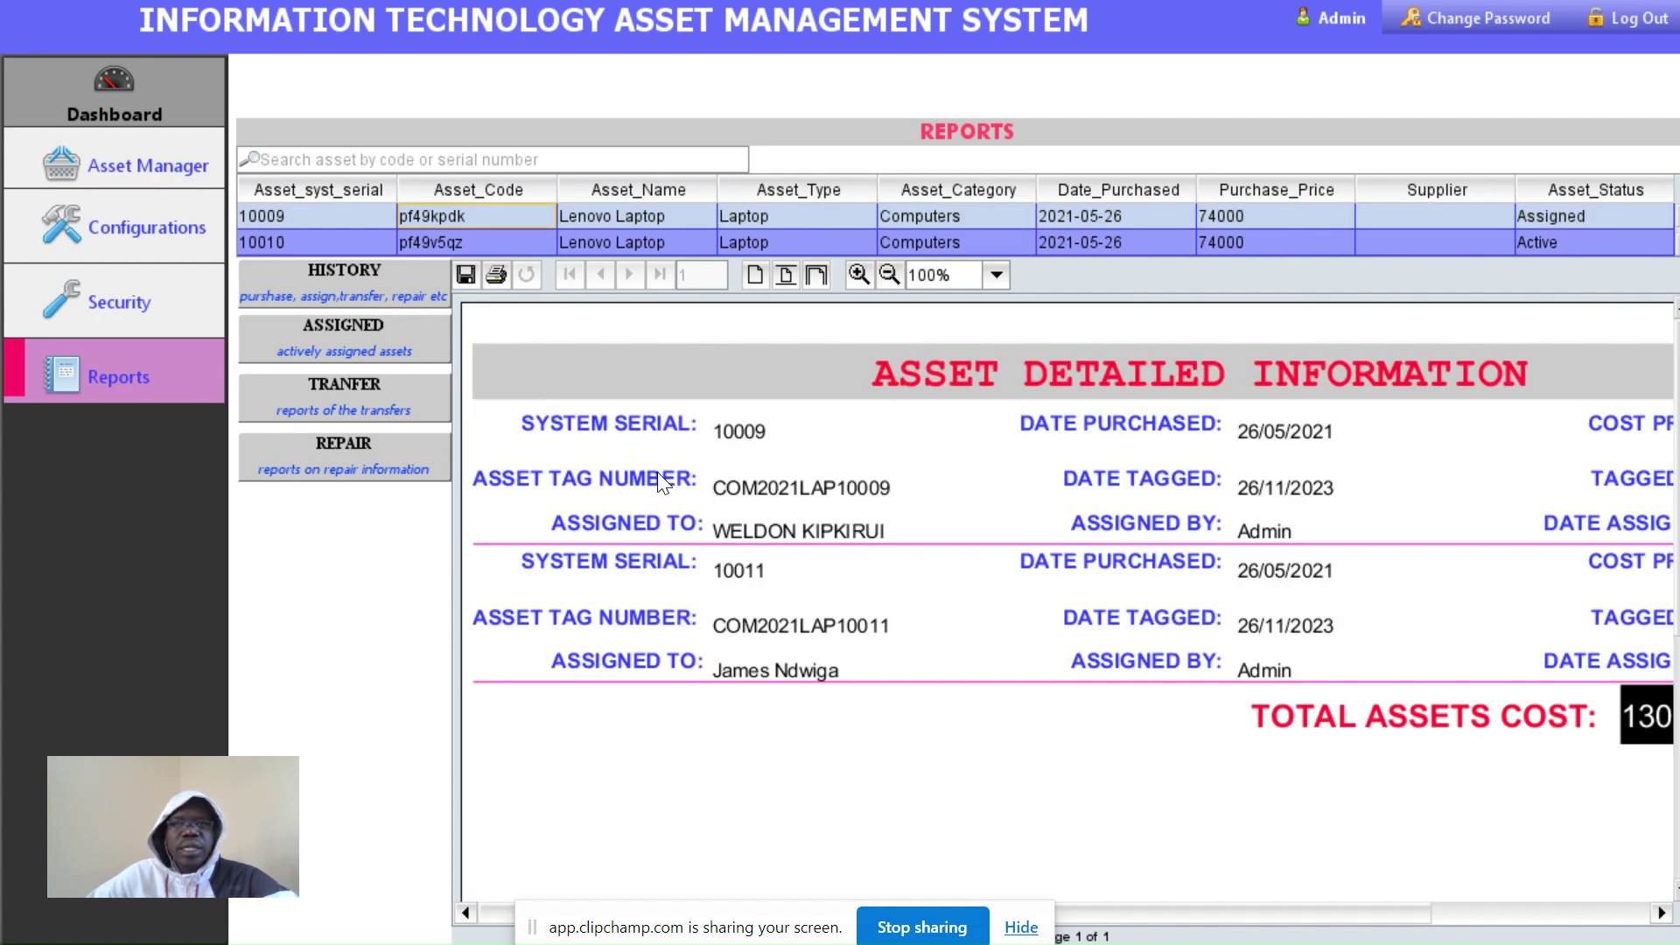
left_click(662, 215)
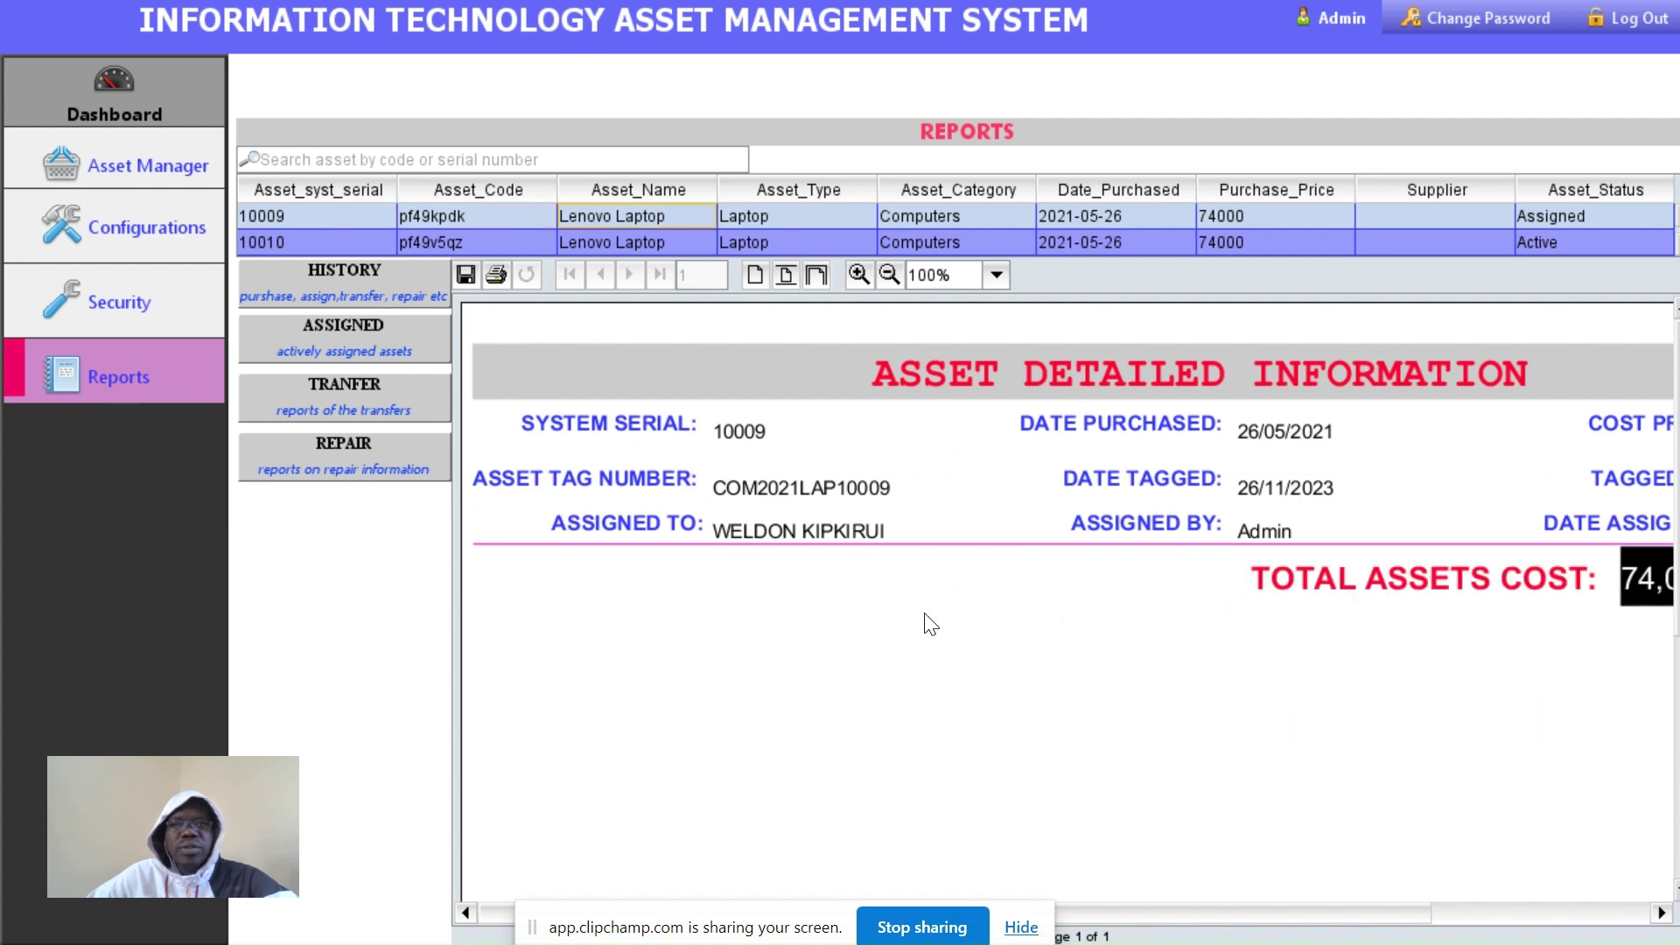
left_click(887, 275)
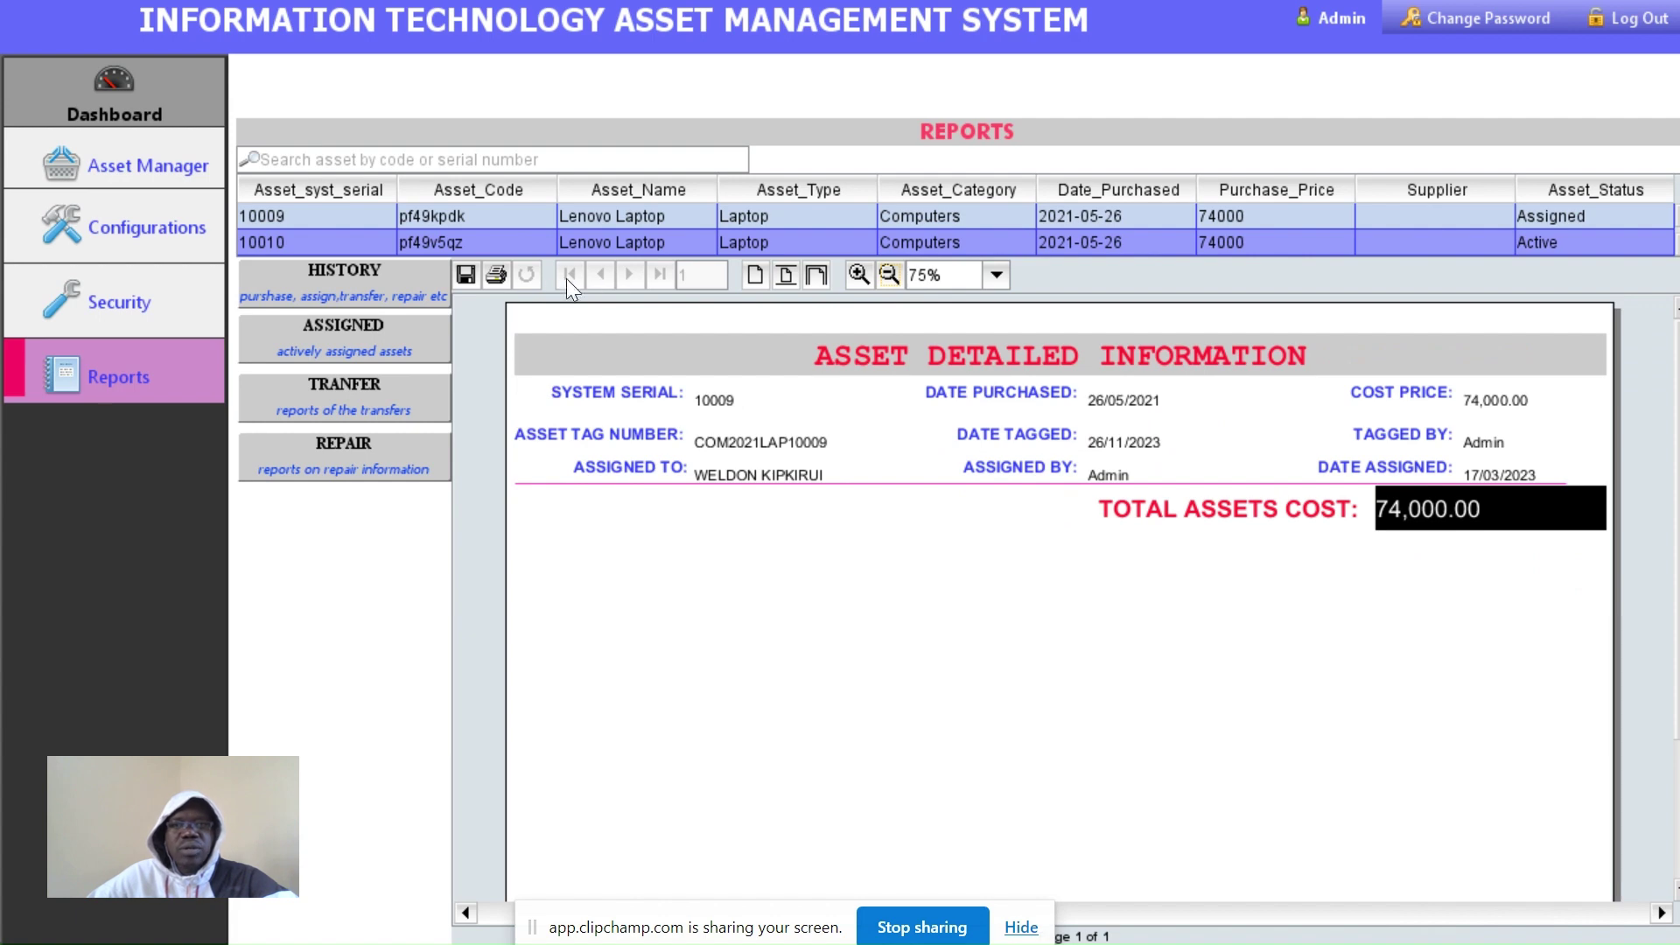
Try to display the history report for the Lenovo Laptop PFXBBC03034
scroll(642, 247, "down", 1)
left_click(630, 245)
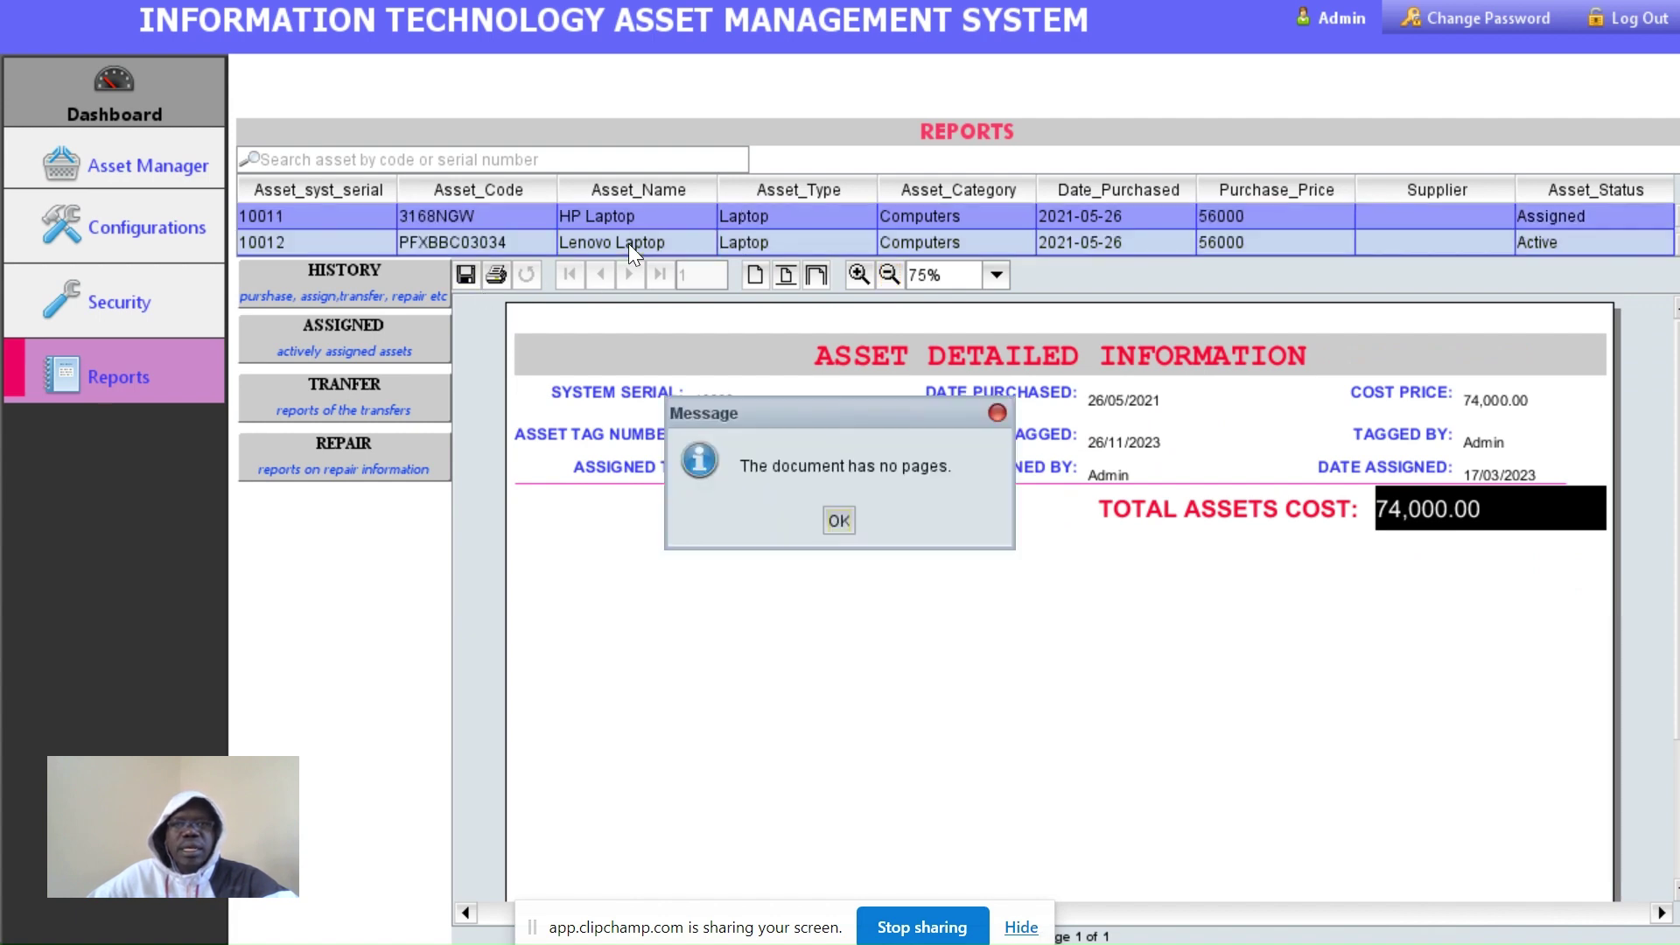
left_click(839, 523)
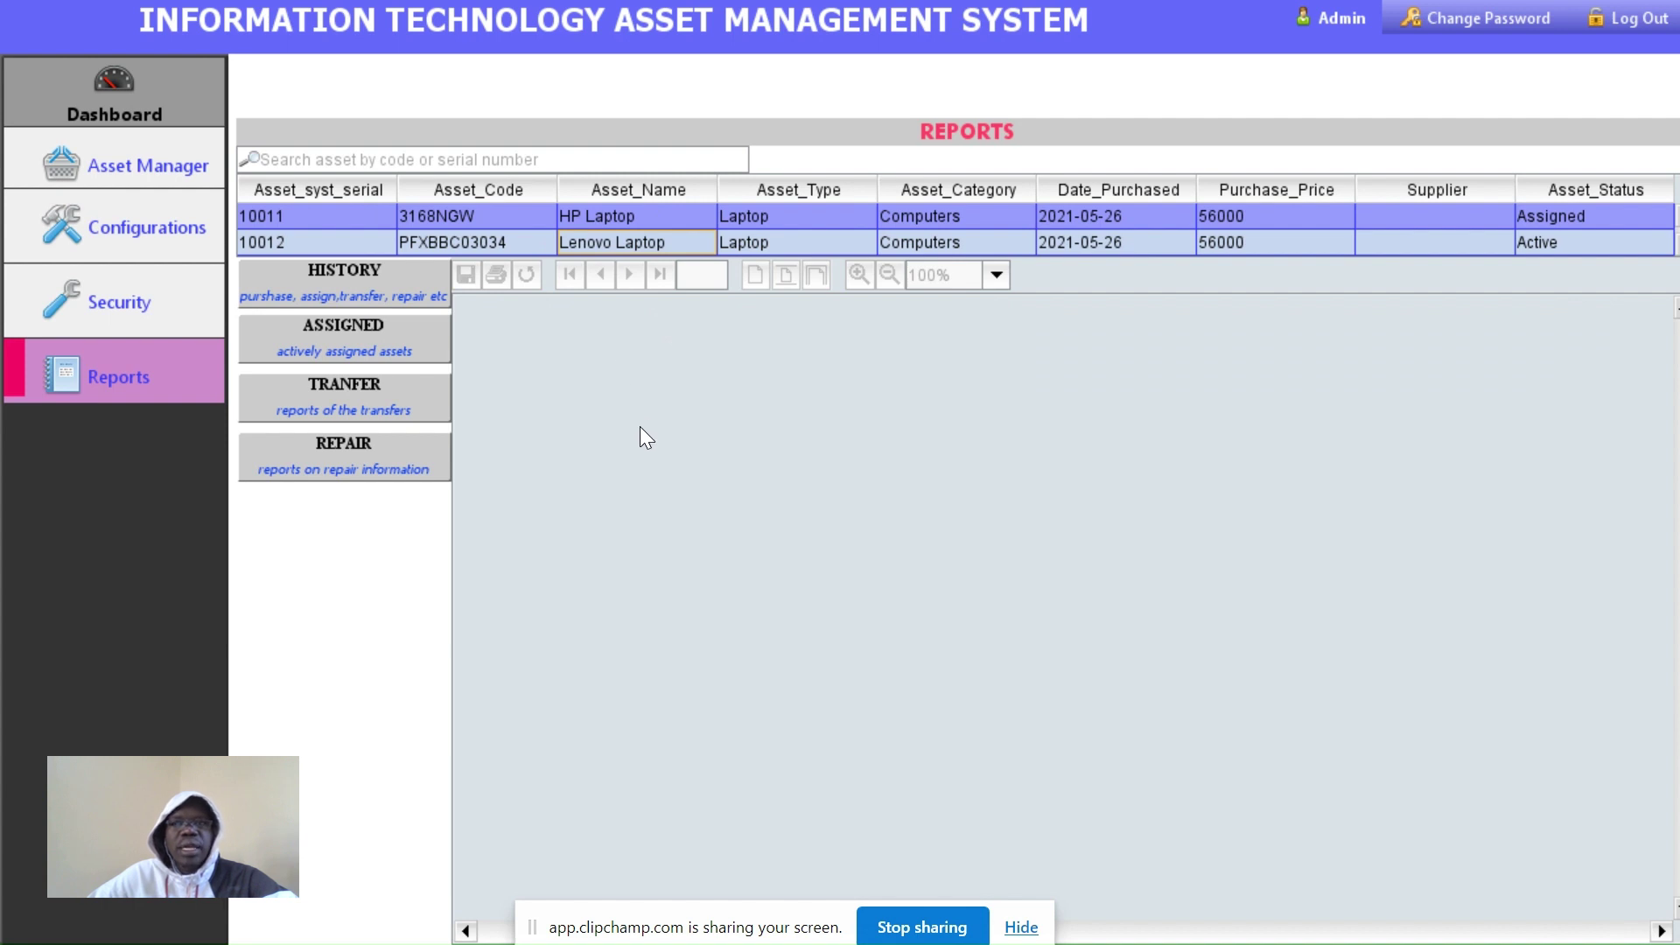
Display the report of actively assigned assets at 75% zoom and examine its columns through to Assigned_To
left_click(349, 350)
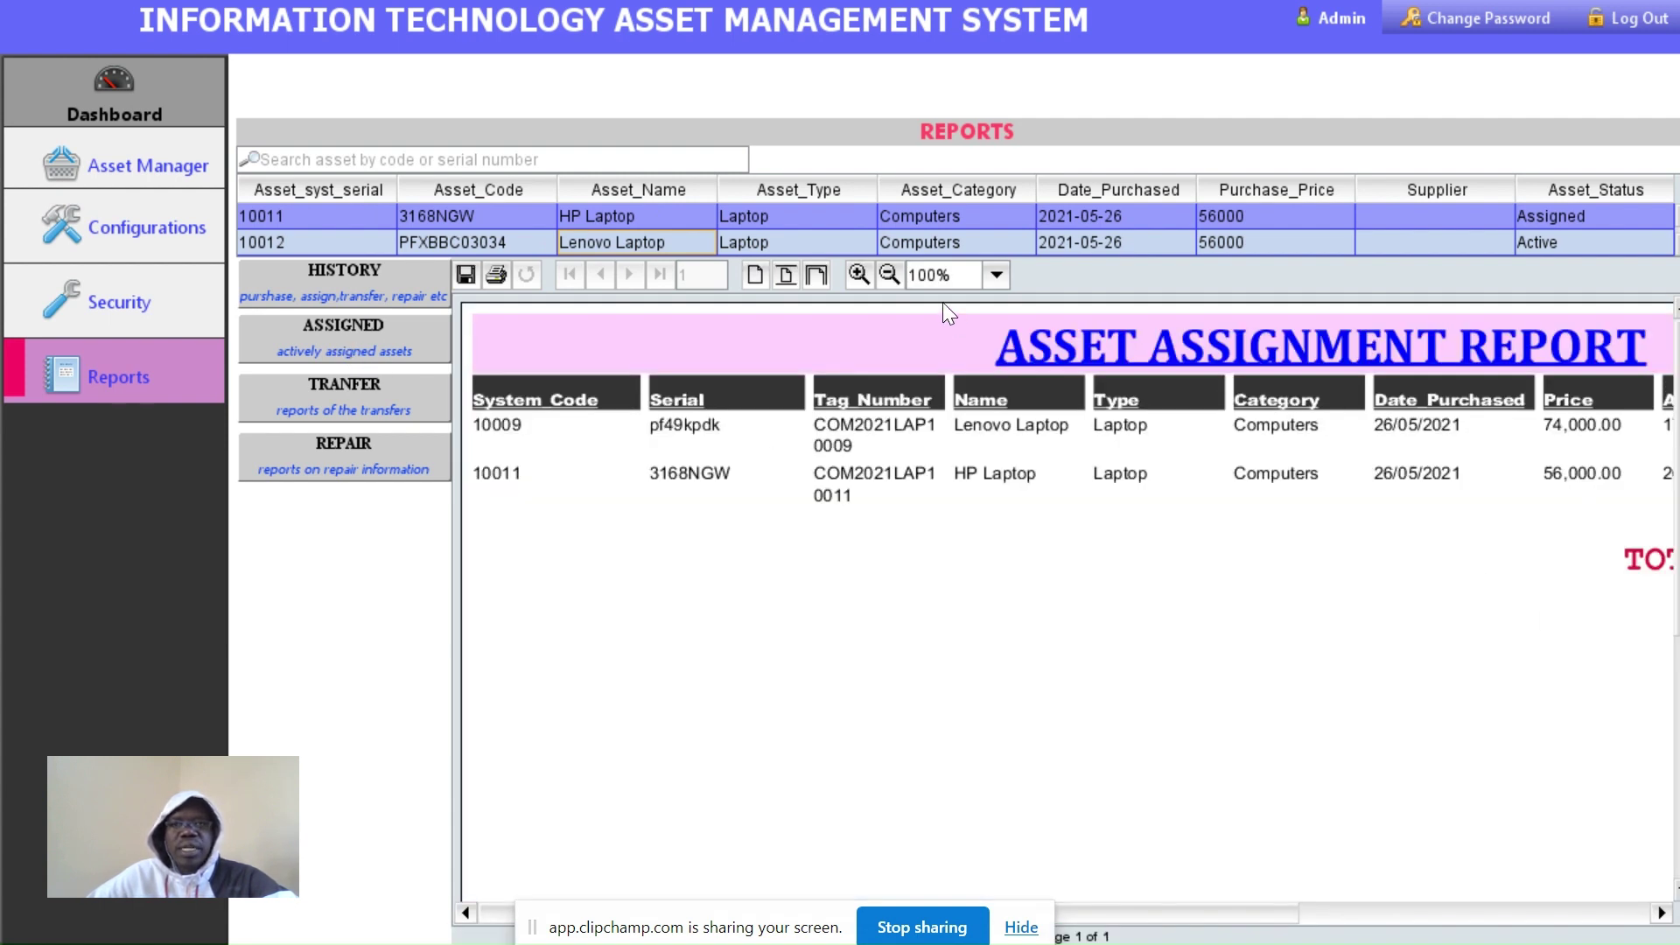
left_click(889, 277)
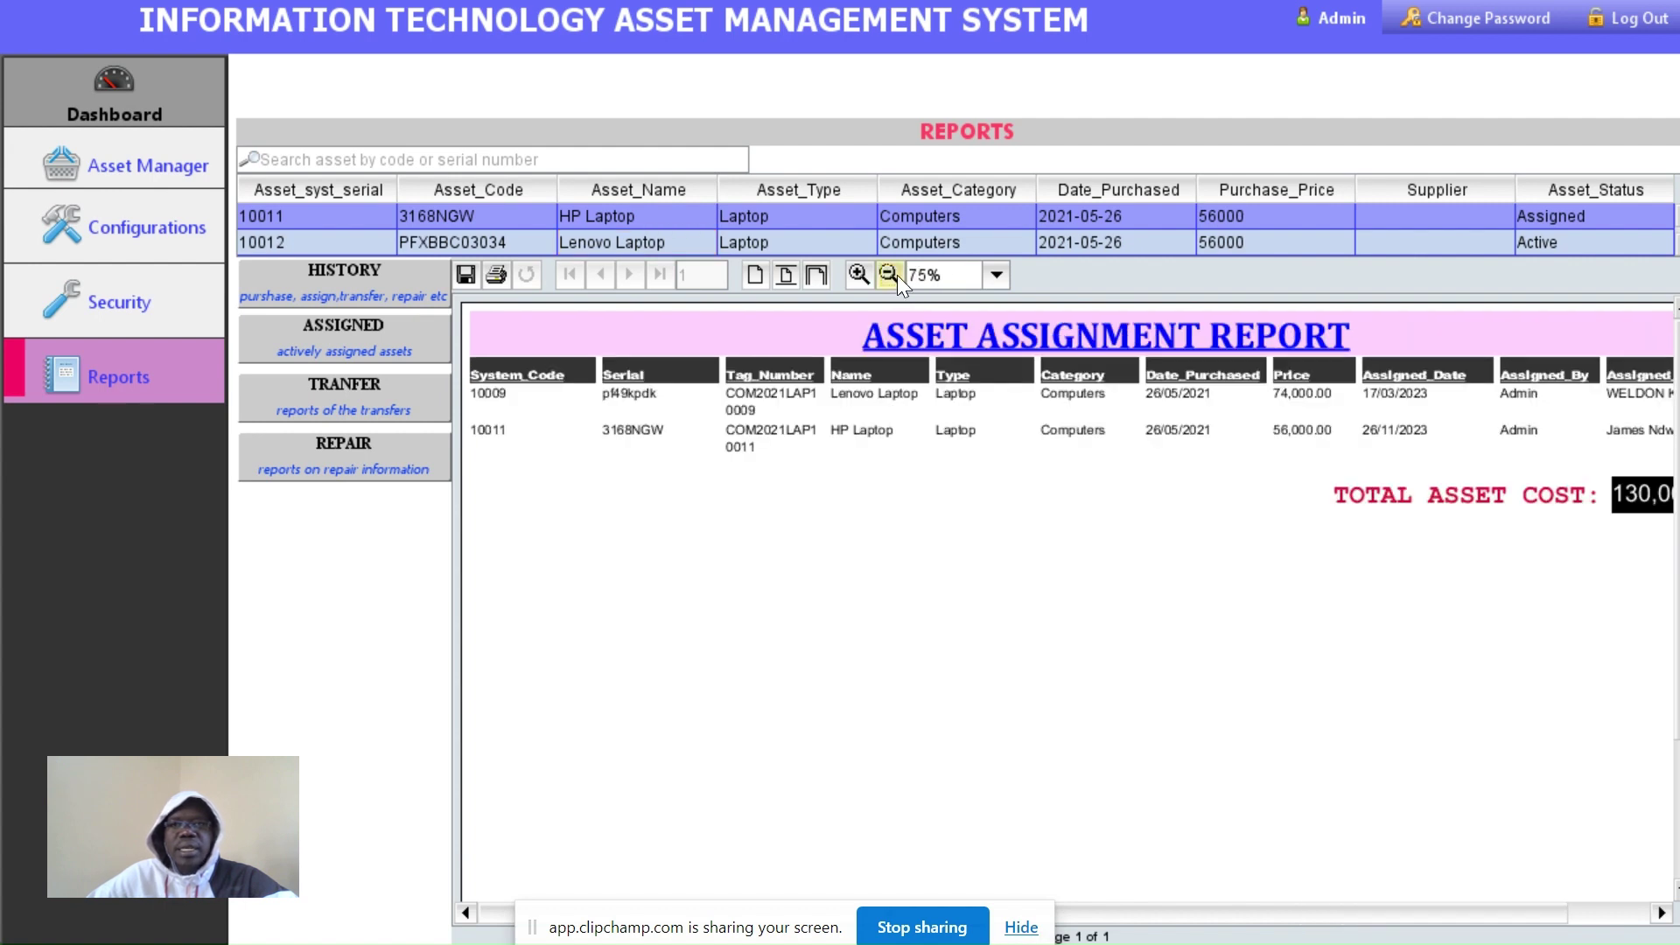
left_click(892, 274)
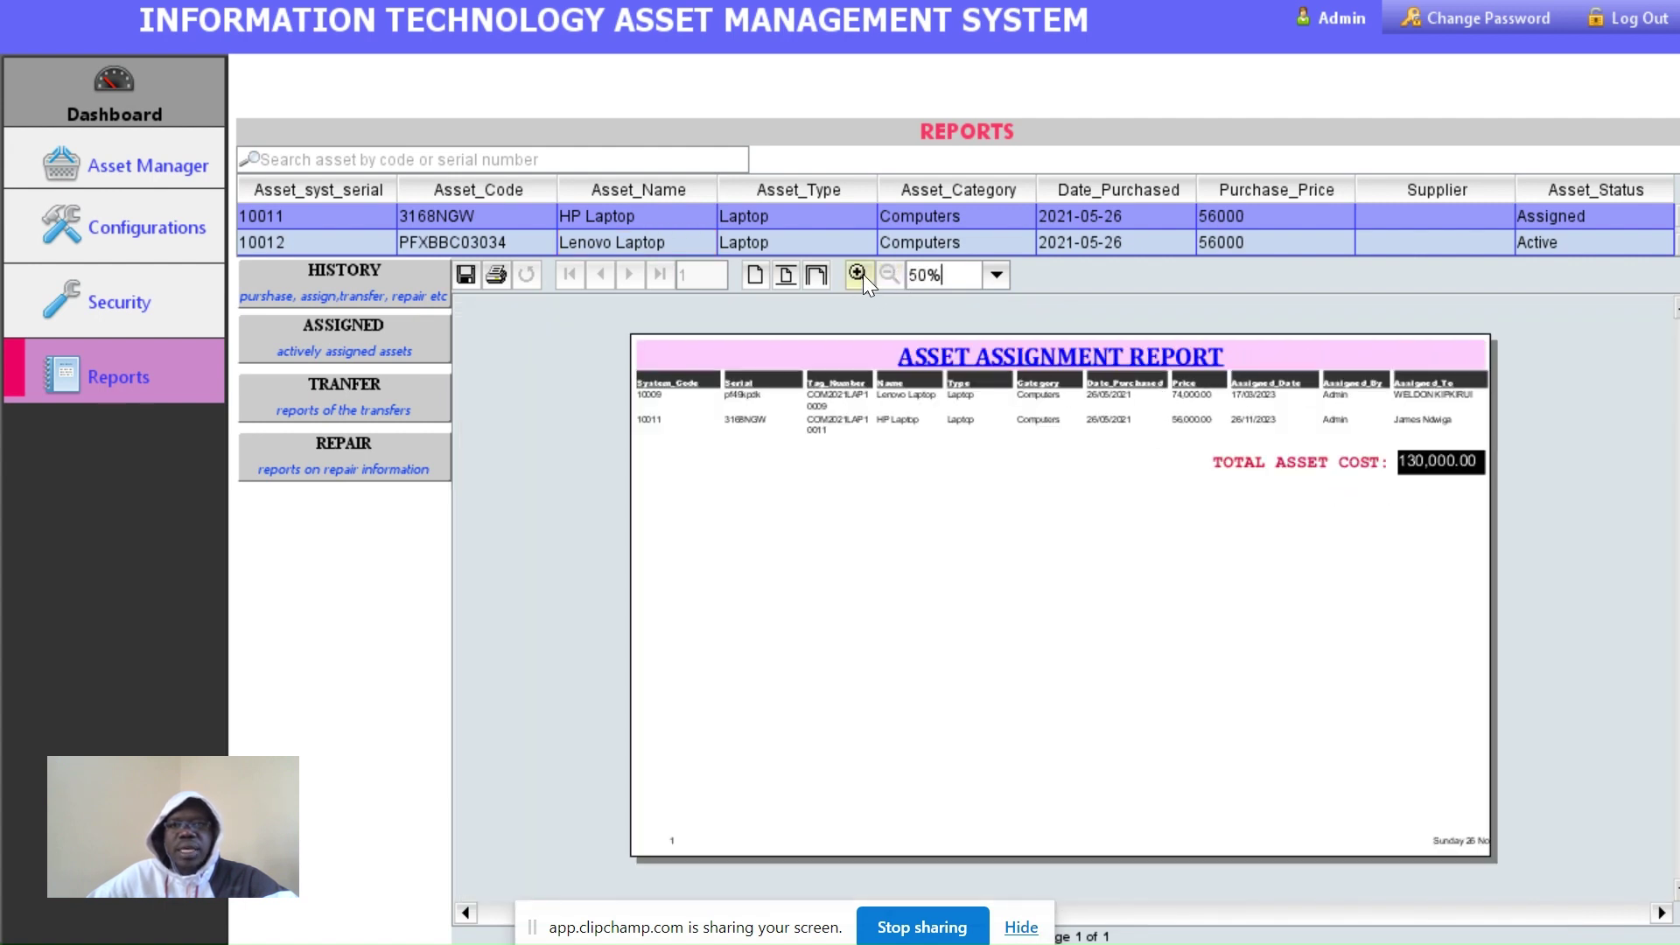
left_click(861, 275)
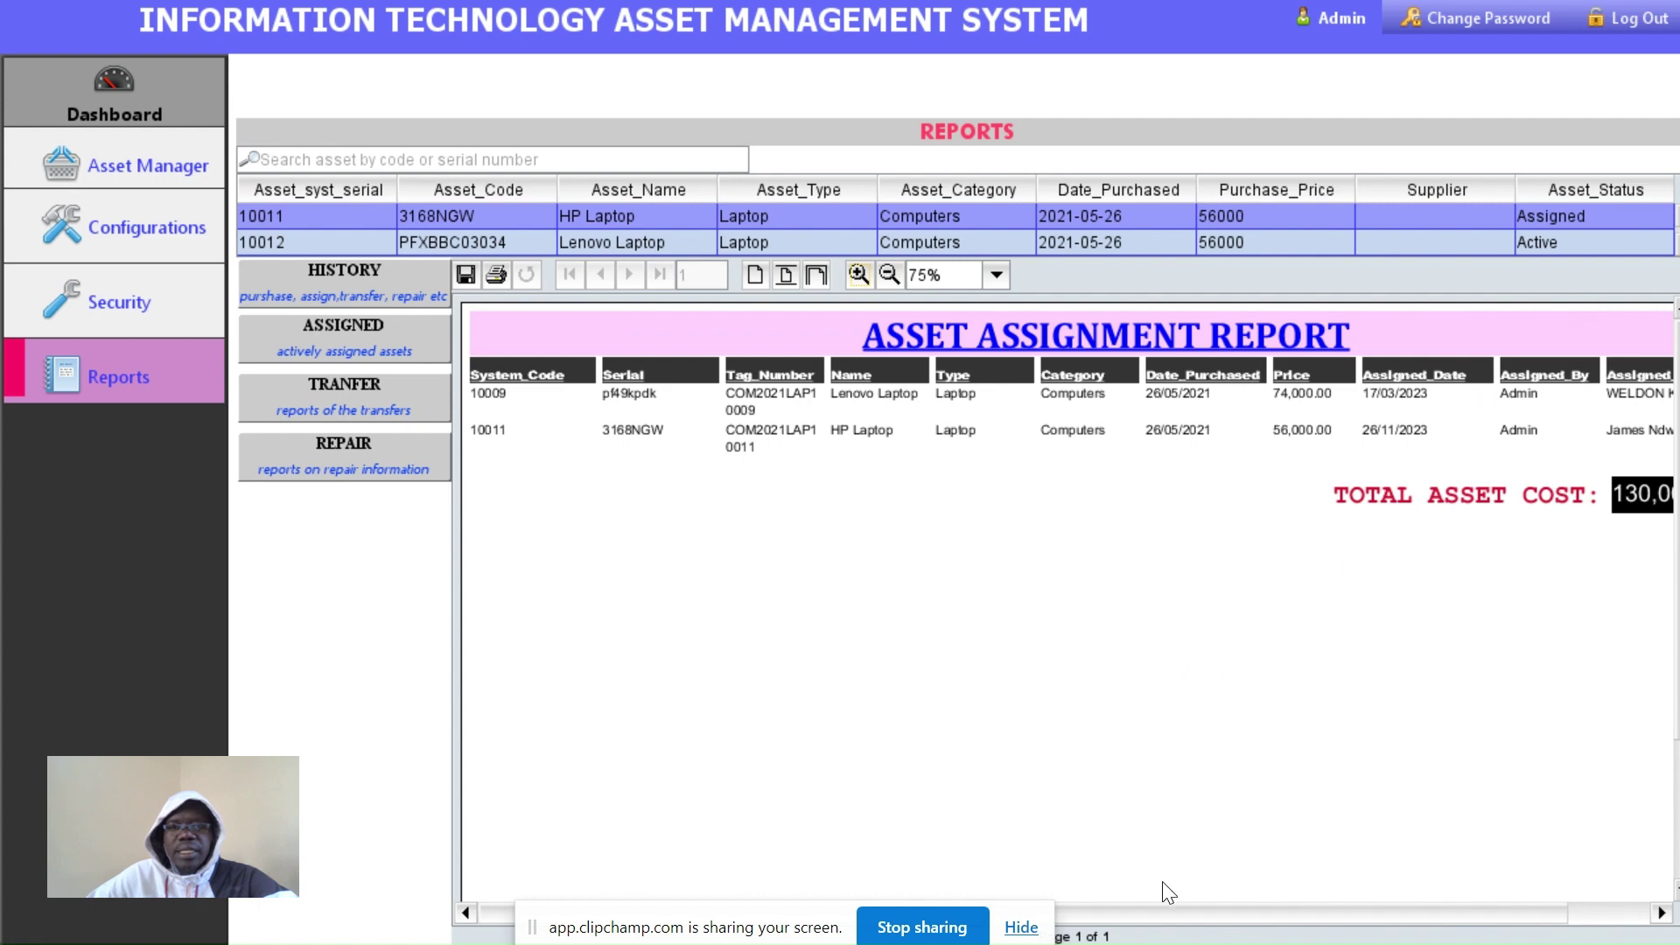
left_click_drag(1199, 911, 1509, 918)
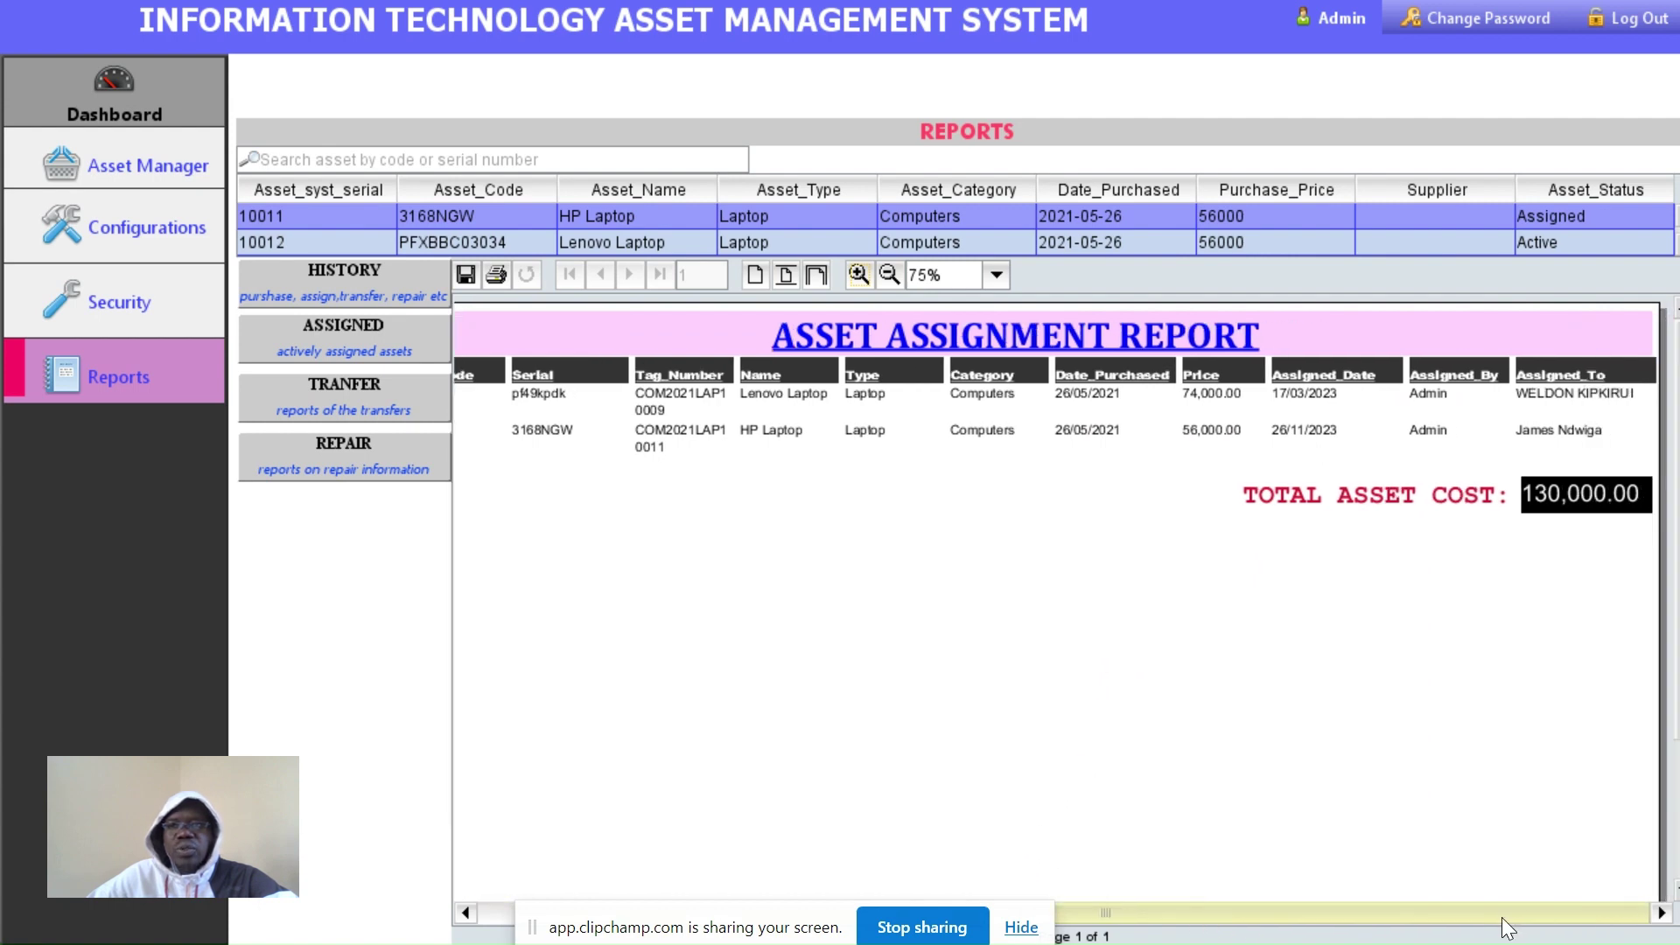
left_click_drag(1306, 910, 1185, 906)
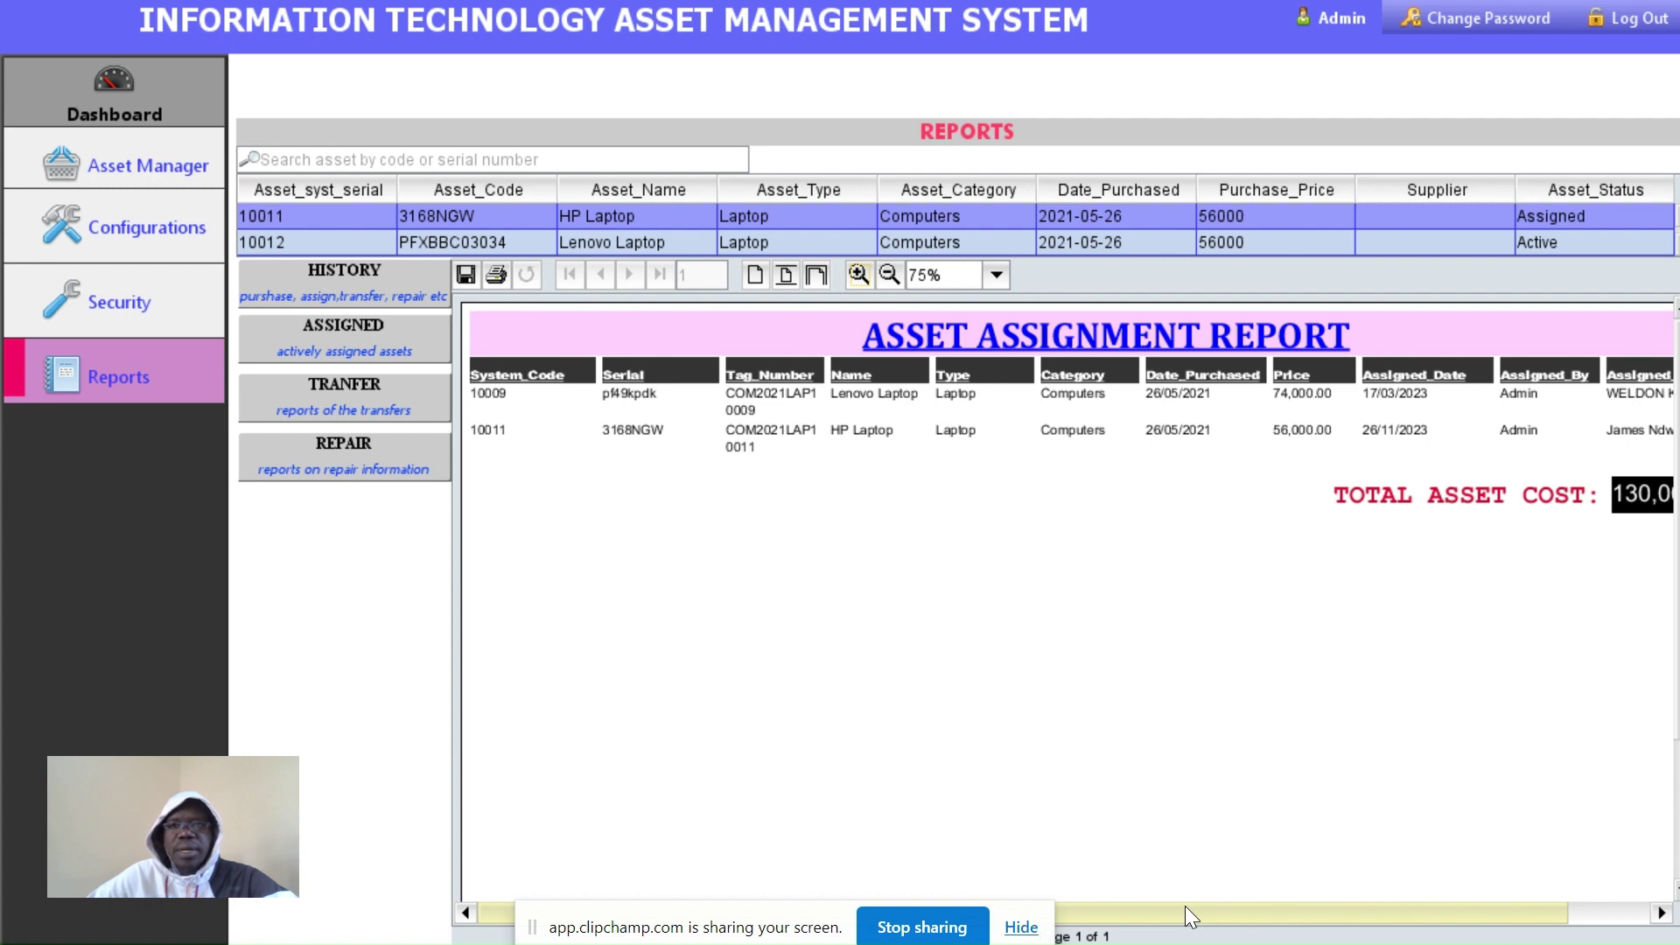
left_click_drag(1185, 906, 1269, 915)
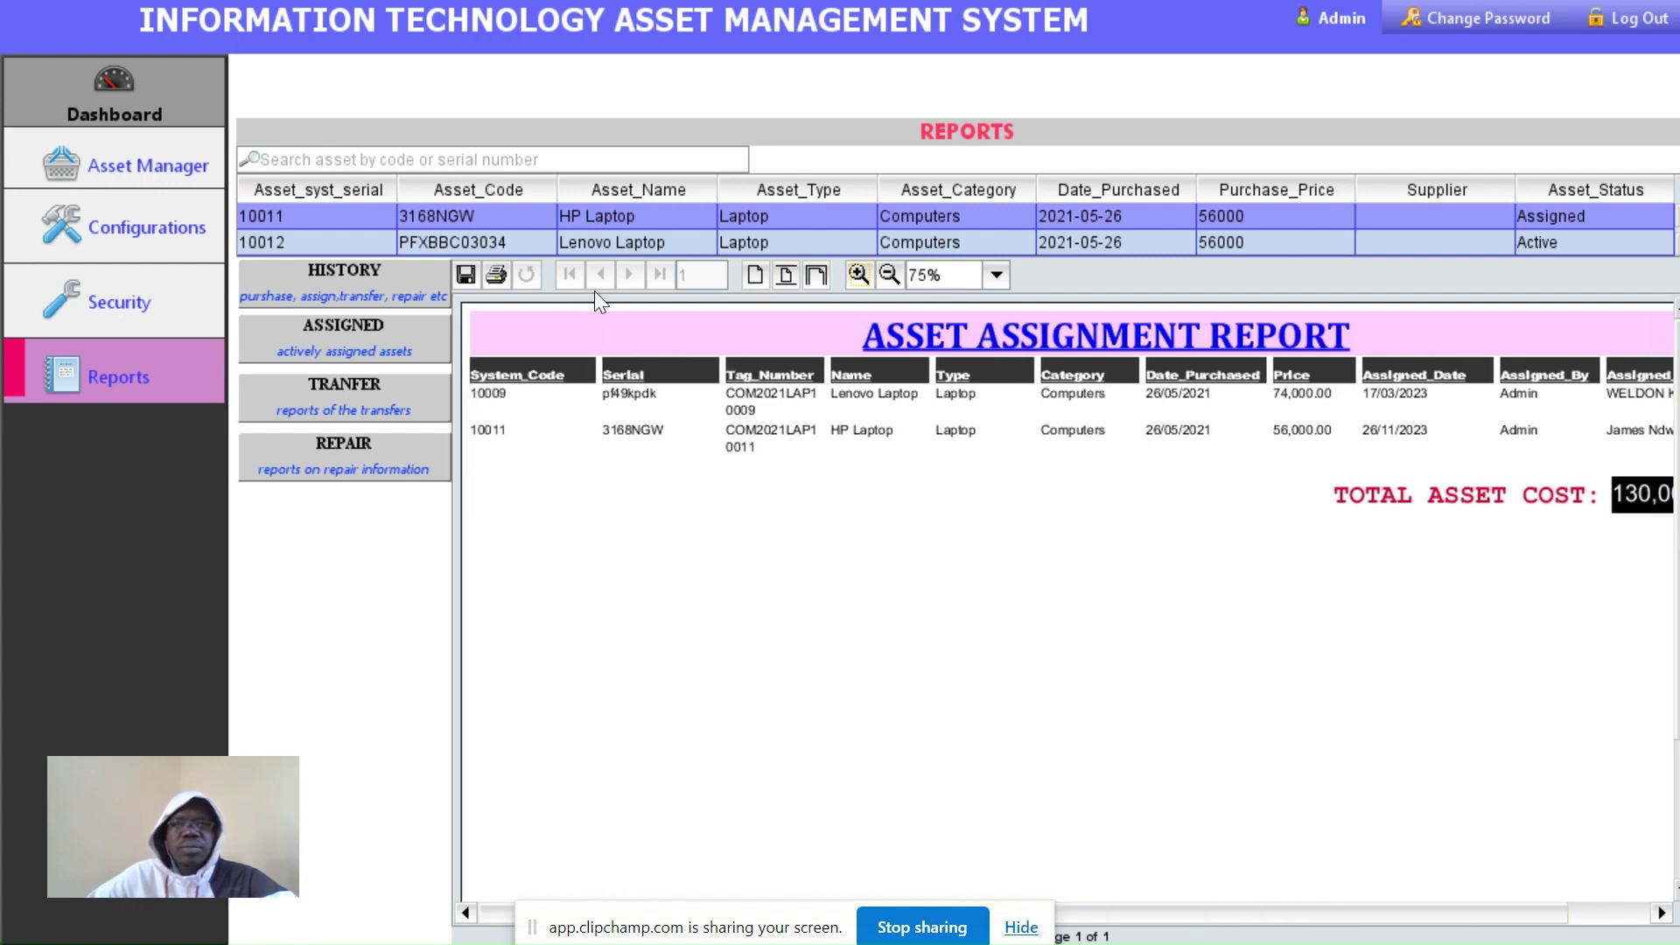
Try to display the transfer report and the repair report
left_click(340, 408)
left_click(839, 522)
left_click(345, 450)
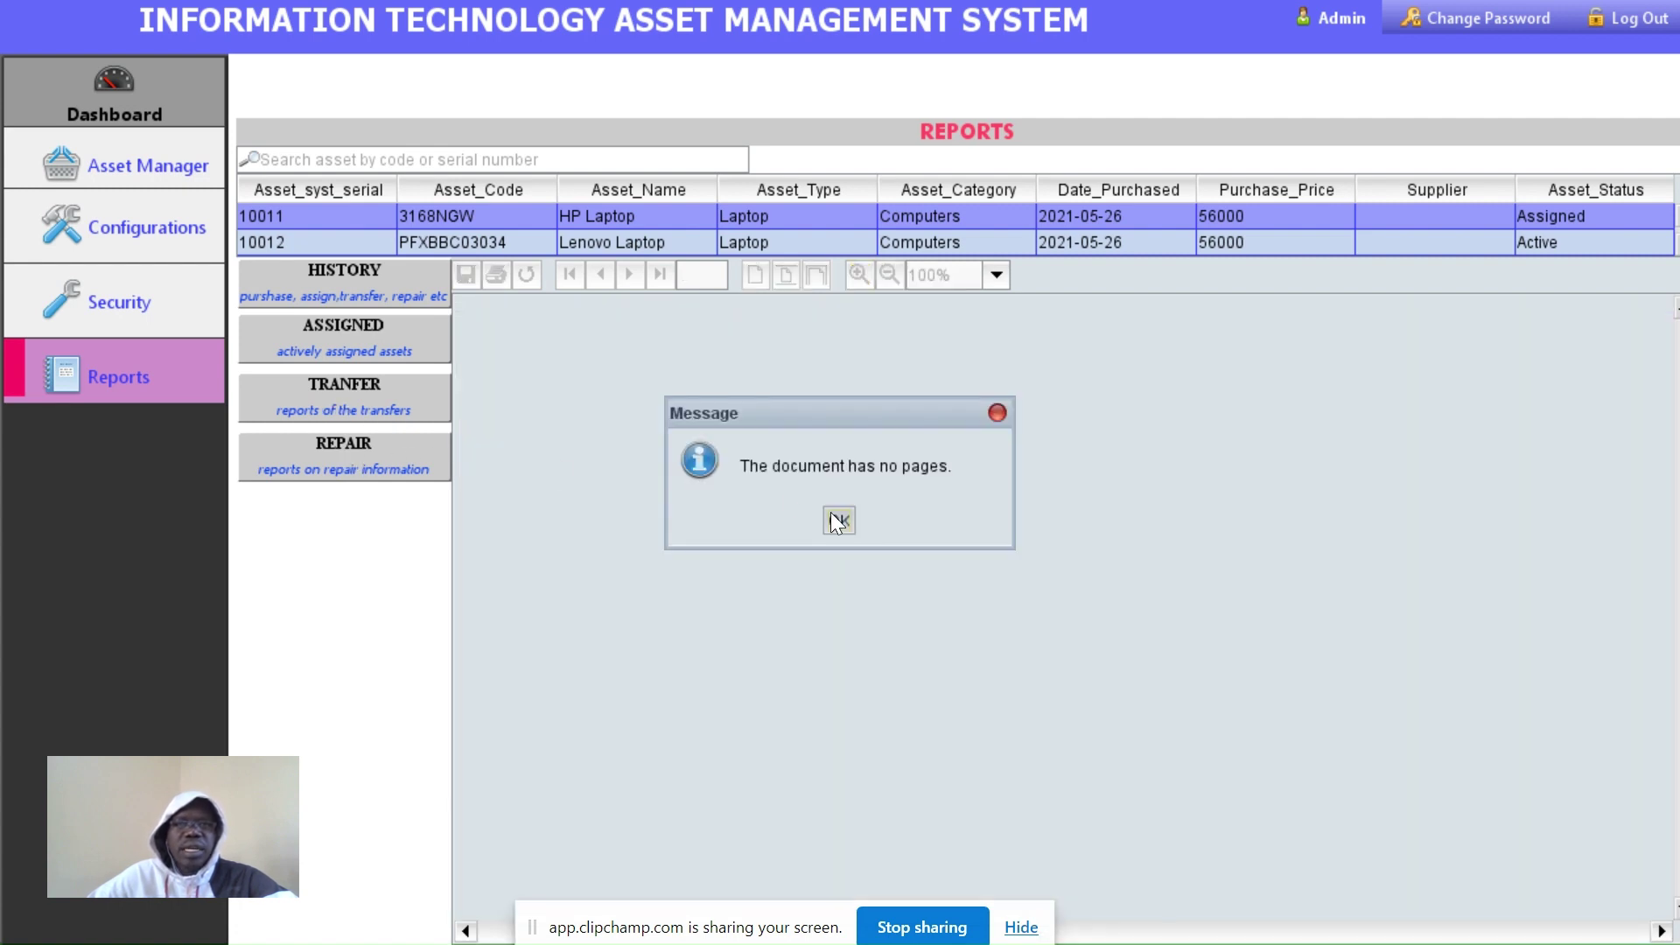
left_click(841, 521)
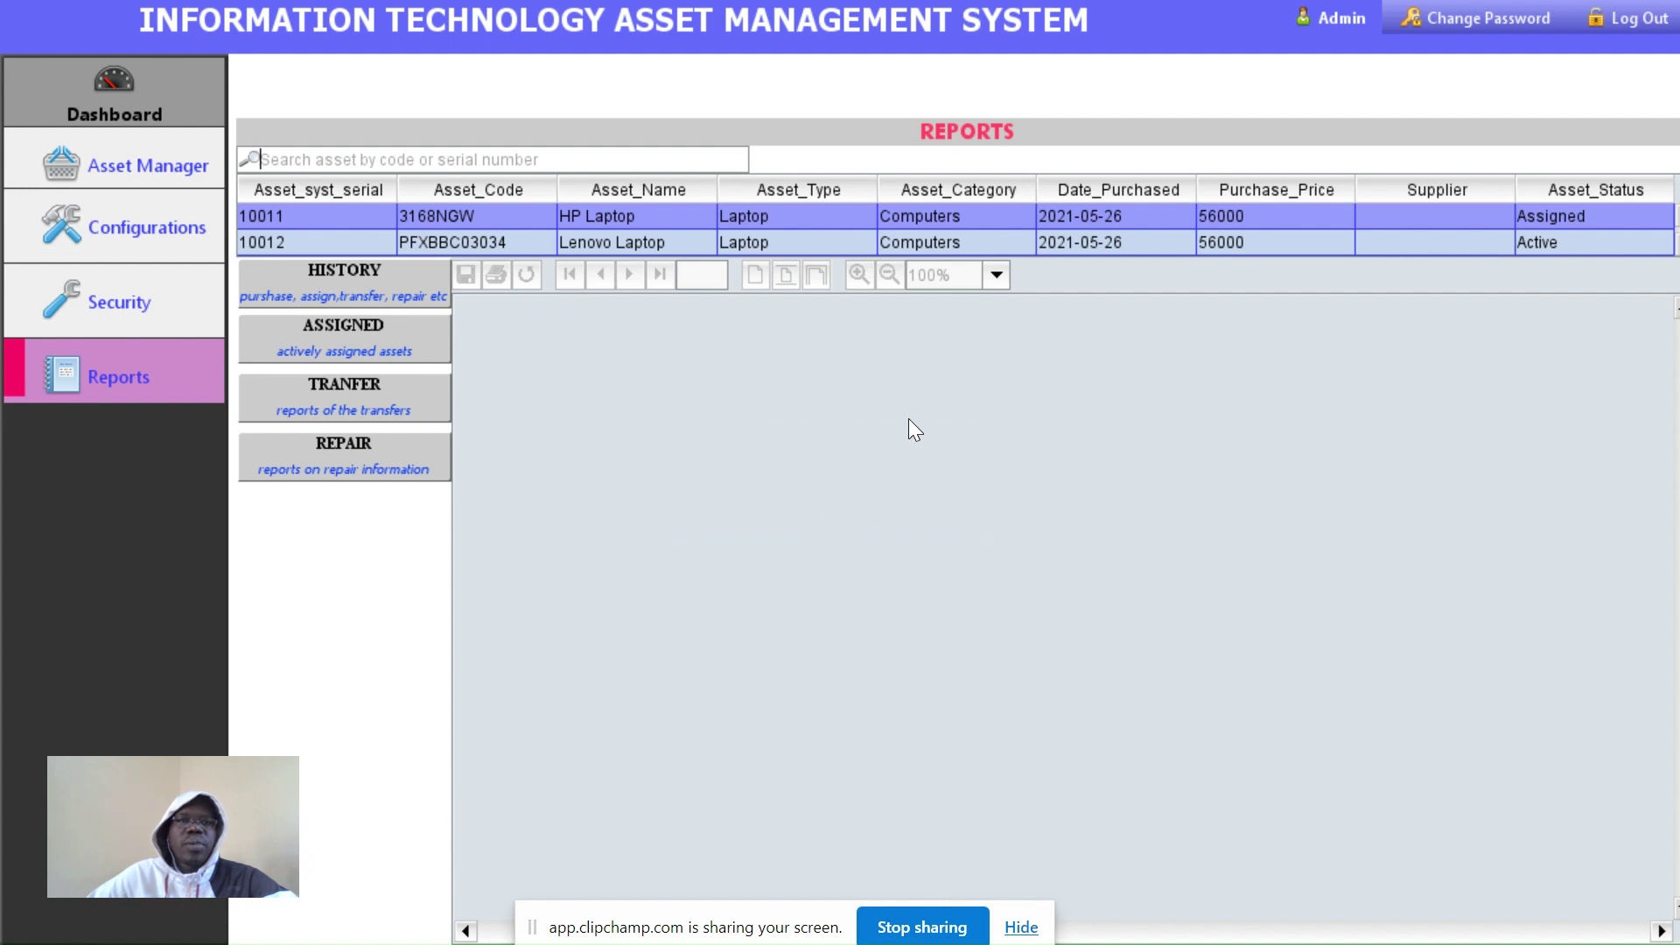